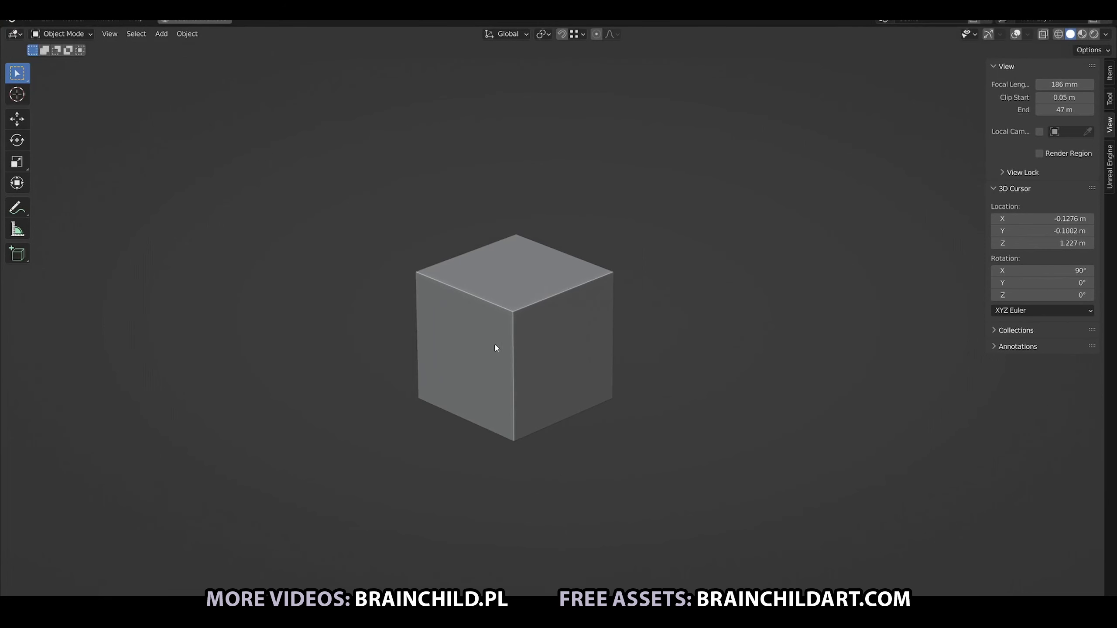
Duplicate the grey cube and begin squashing the copy into a thin slab beside it
key(shift+d)
key(s)
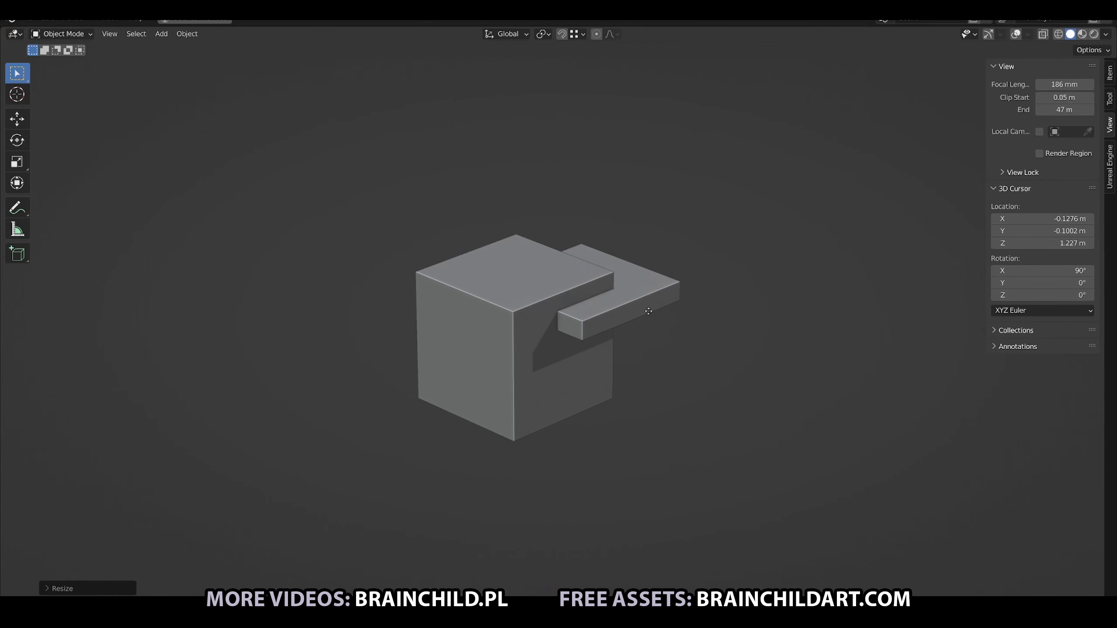
Lower one slab beside the cube and stretch the upper slab further along X
key(g)
click(605, 390)
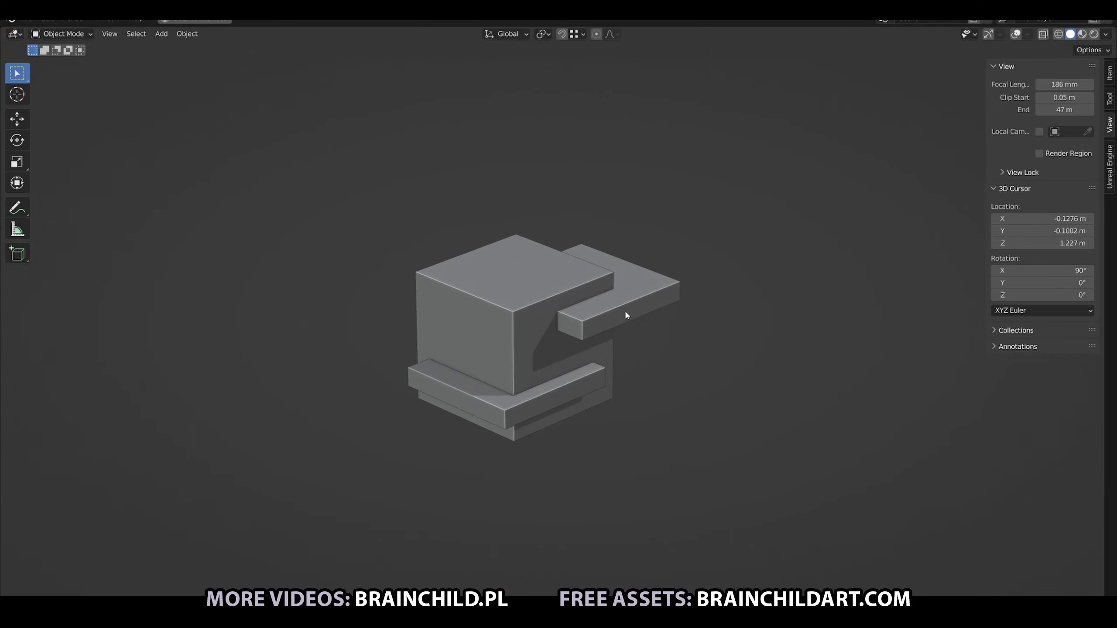
key(s)
key(x)
click(713, 360)
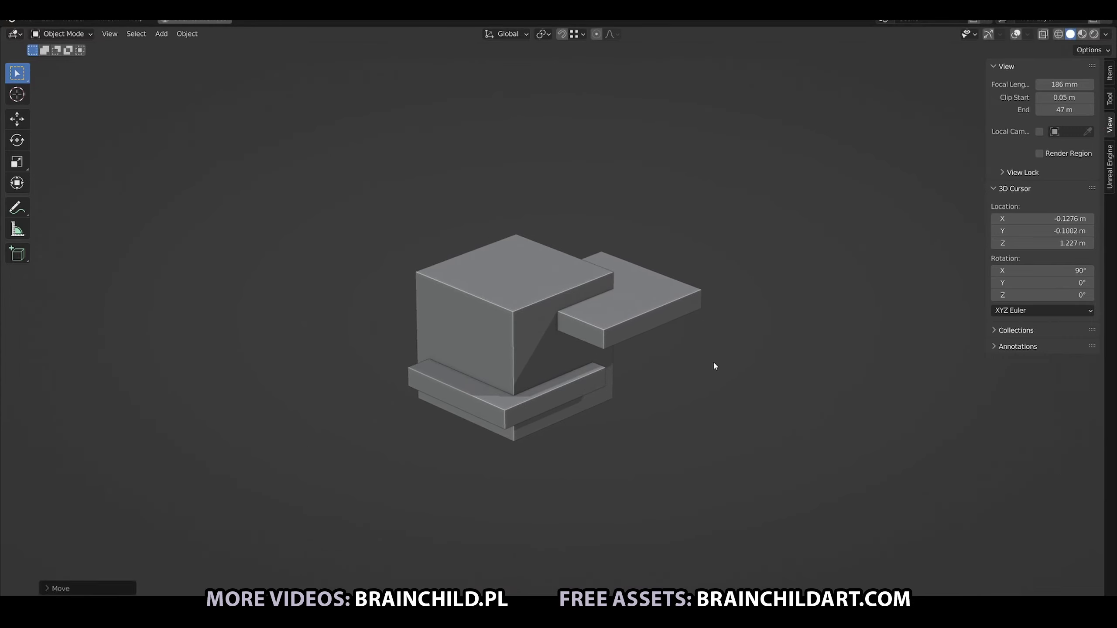
Shift the lower slab along X and place another slab along the X axis
click(532, 399)
key(g)
key(x)
key(s)
key(x)
click(651, 352)
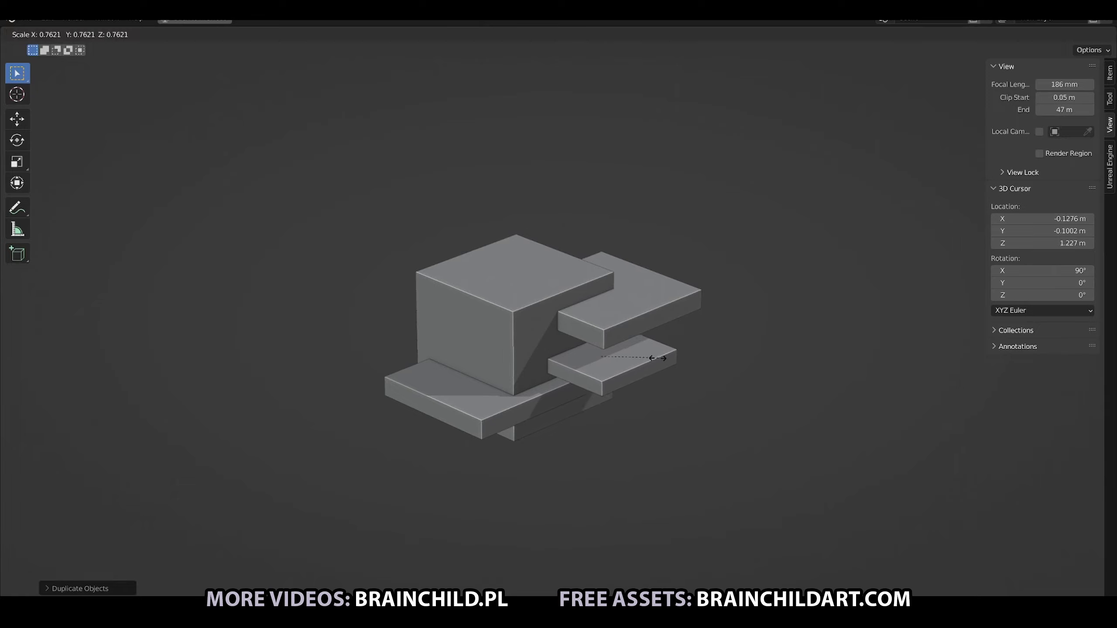
Add a smaller slab and set its height just under the top slab
key(shift+d)
key(x)
click(610, 372)
key(g)
key(z)
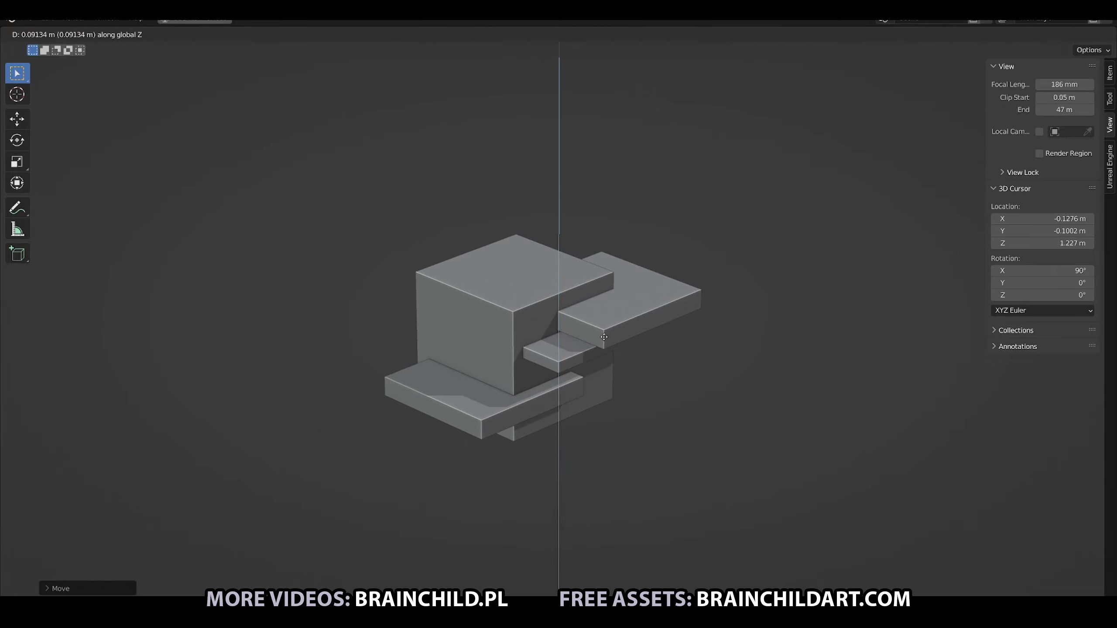
click(644, 337)
Copy the small slab to sit against the cube's left side
key(shift+d)
key(x)
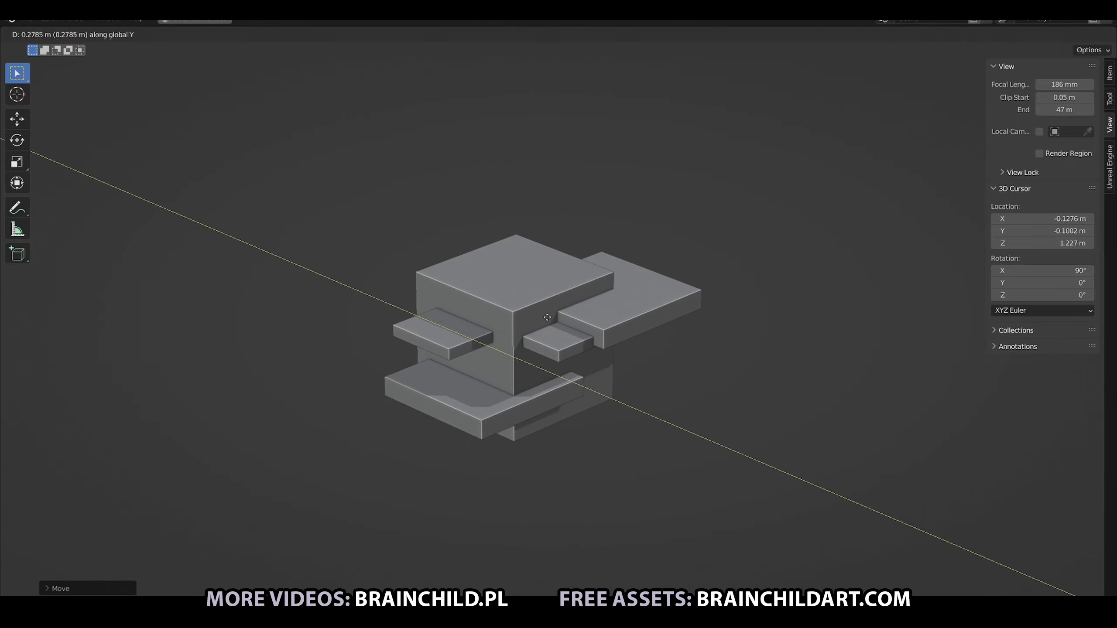
click(514, 330)
key(g)
key(z)
key(x)
click(543, 283)
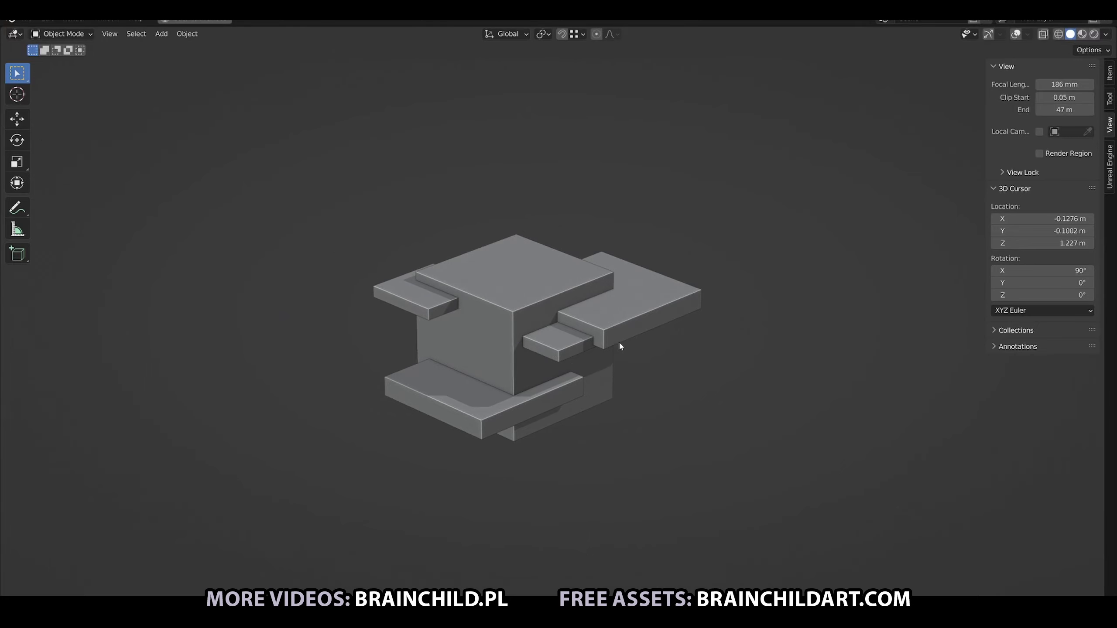
Duplicate the central cube and its slabs downward to form a second tier
key(shift+d)
key(z)
click(616, 459)
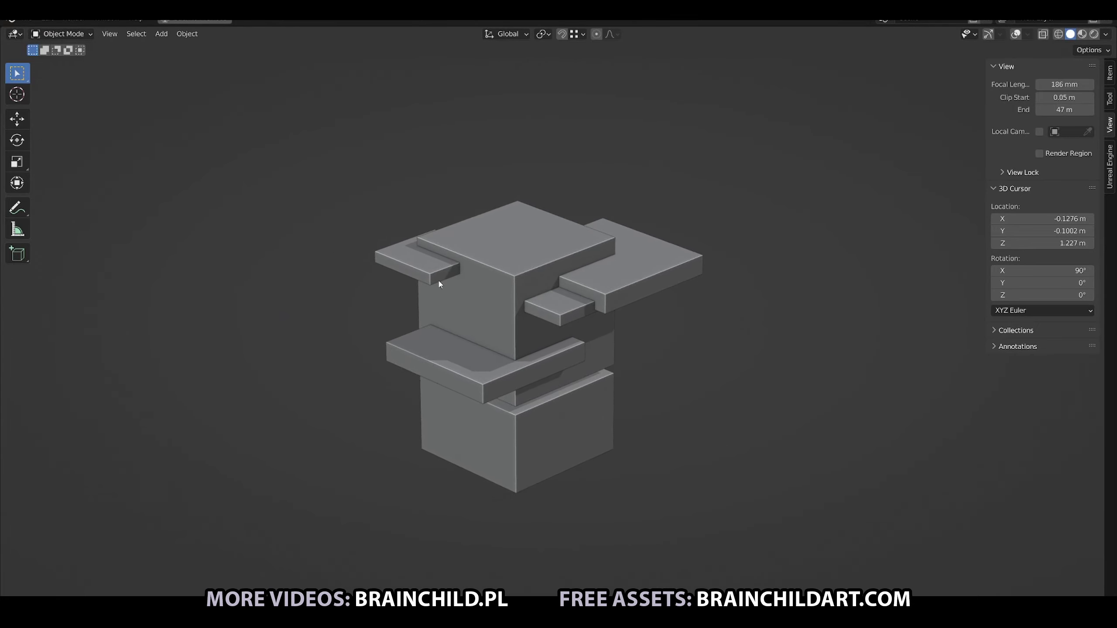
key(shift+d)
key(z)
click(677, 437)
shift+scroll(558, 404, down, 2)
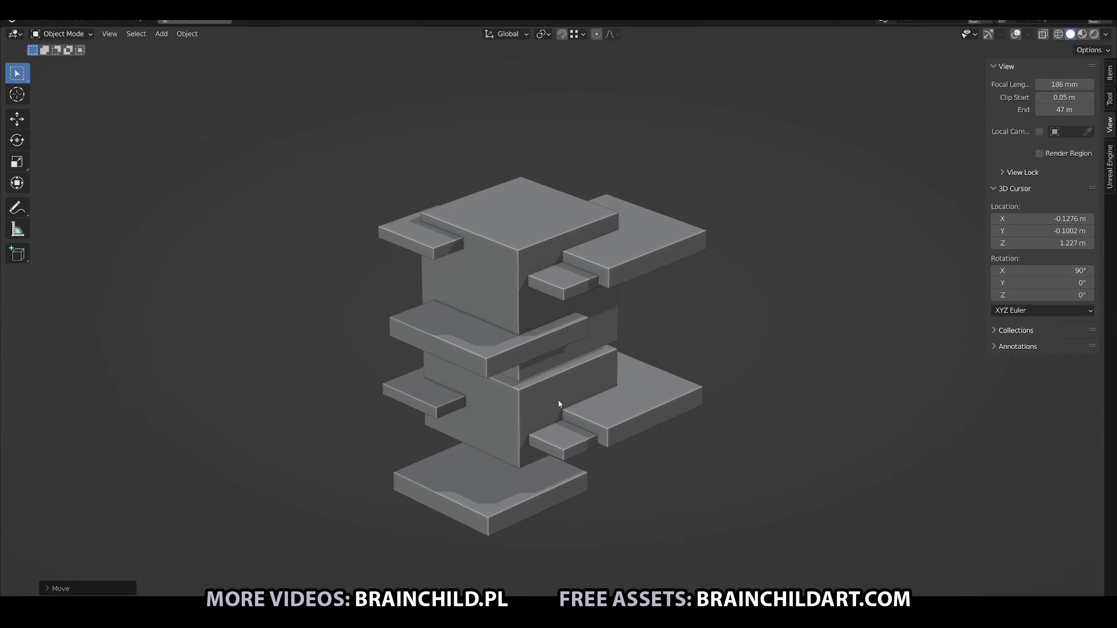
Drop the bottom slab lower and shift it along Y
key(g)
key(z)
click(564, 395)
key(g)
key(y)
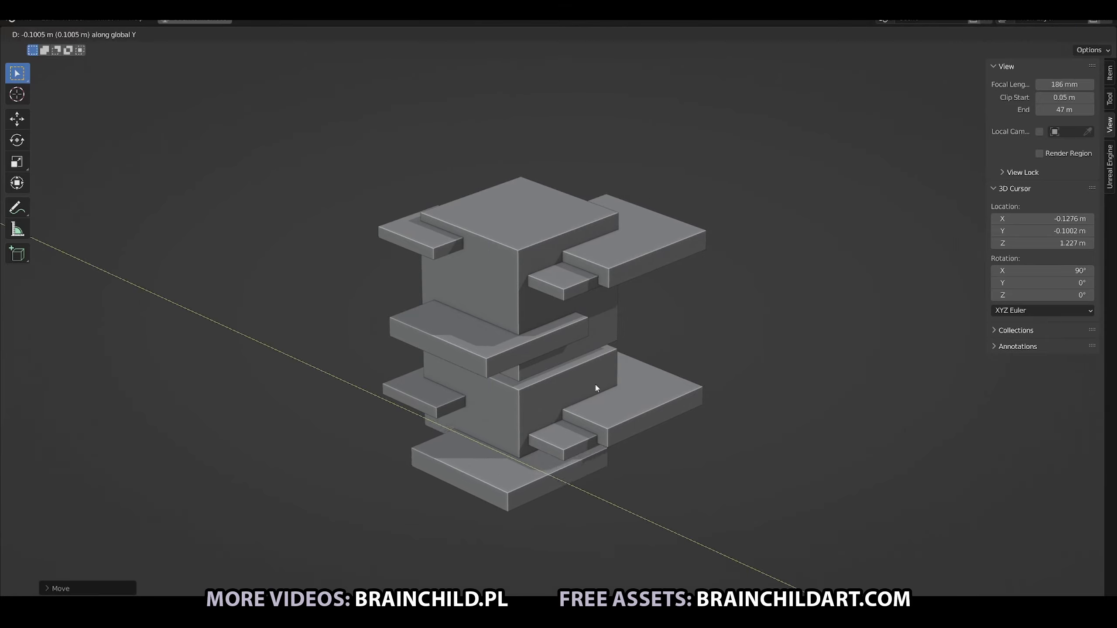
click(597, 388)
Shrink the bottom slab and add a copy at the lower front of the tower
key(s)
click(544, 399)
key(shift+d)
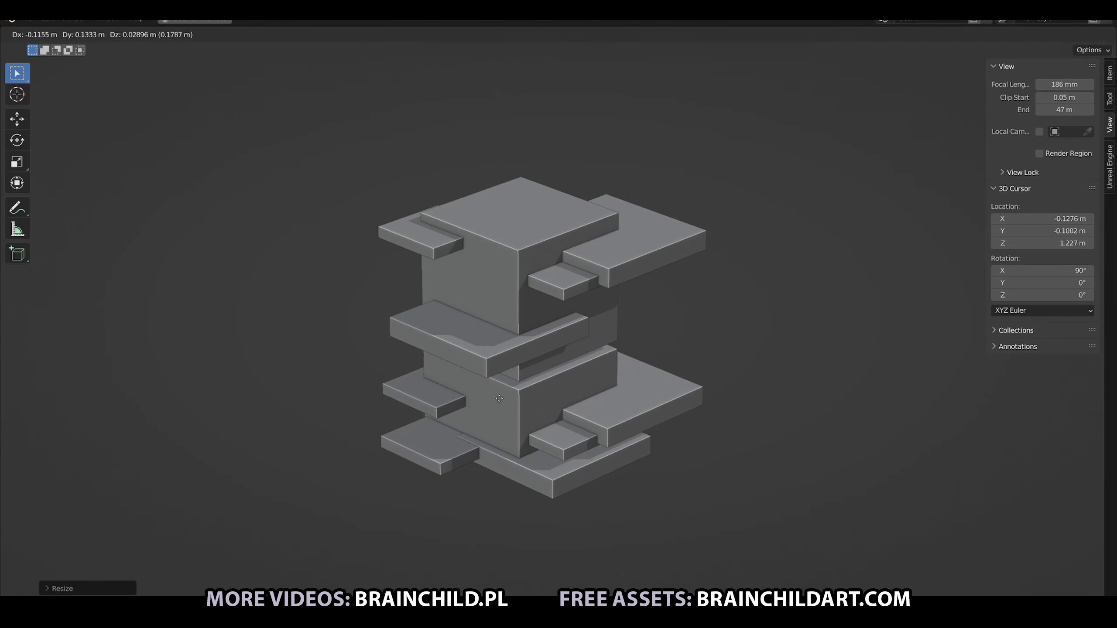
click(512, 413)
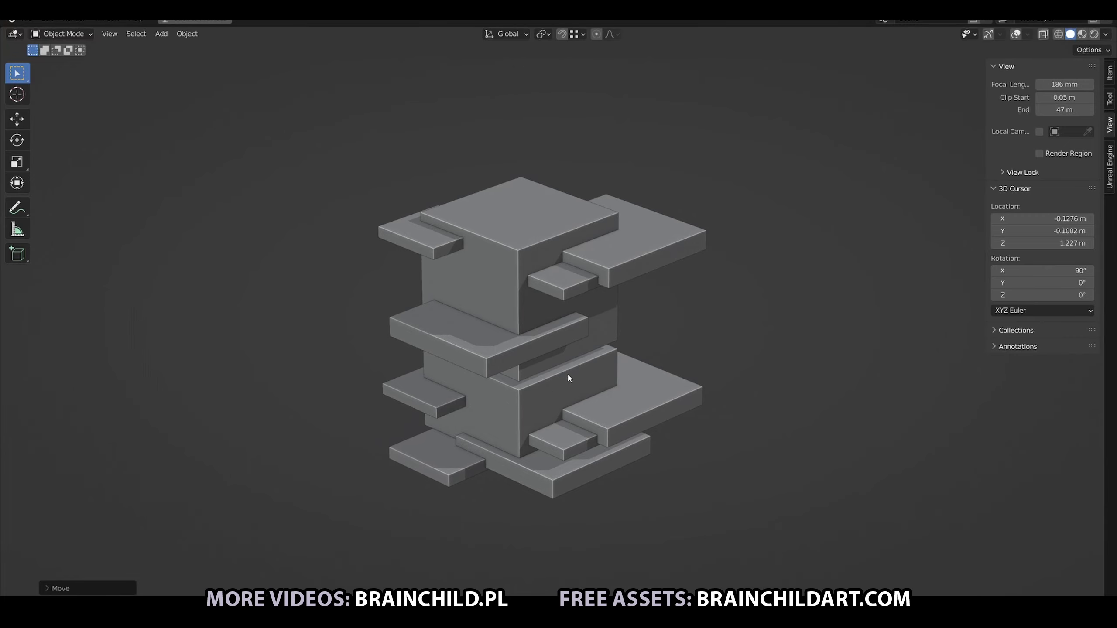
middle_drag(568, 377, 561, 298)
scroll(619, 312, down, 2)
scroll(606, 355, up, 2)
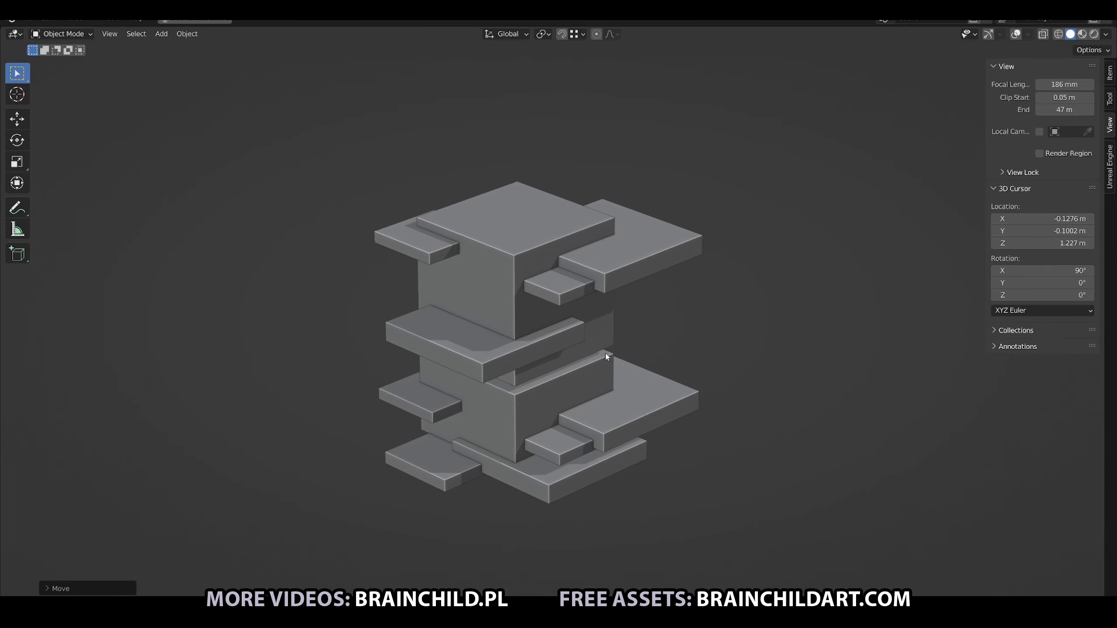
shift+middle_drag(606, 356, 564, 296)
Raise a copy of the top cube above the tower and shrink it
key(g)
key(z)
click(664, 281)
key(s)
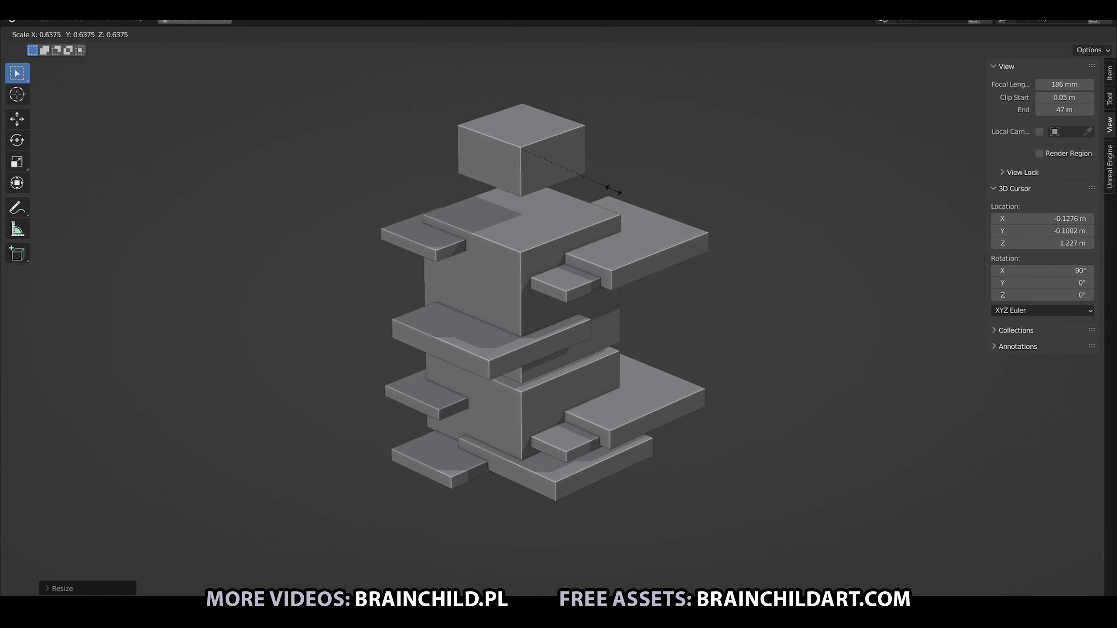
click(637, 244)
Stack two more cube copies vertically on top of the small cube
key(shift+d)
key(z)
click(664, 188)
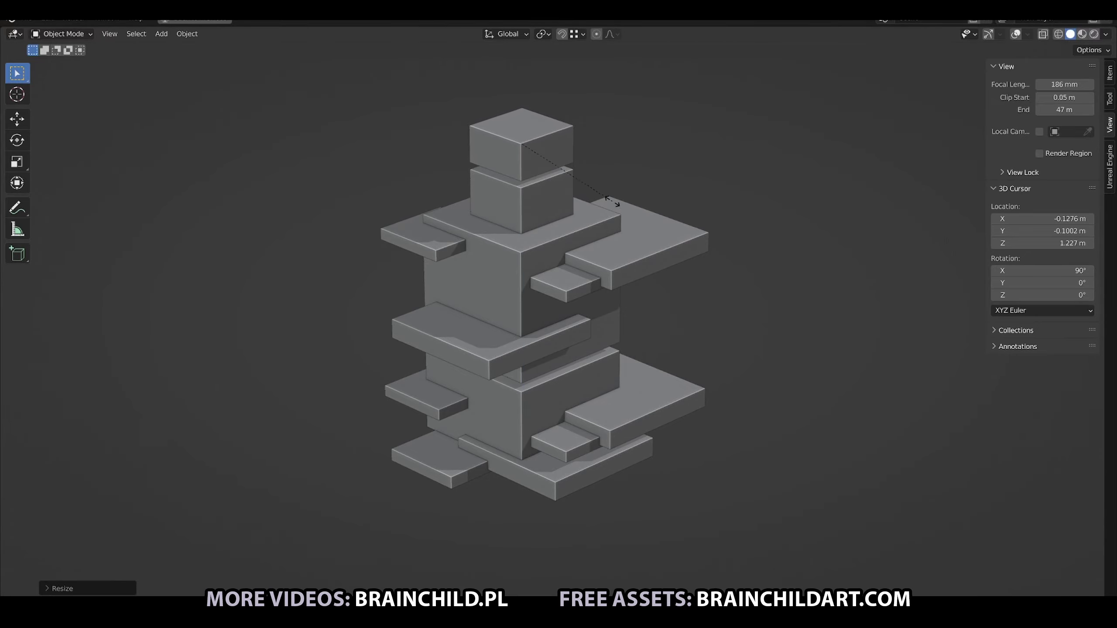
key(shift+d)
key(z)
click(617, 175)
Twist the topmost cube 45° around the Z axis
key(r)
key(x)
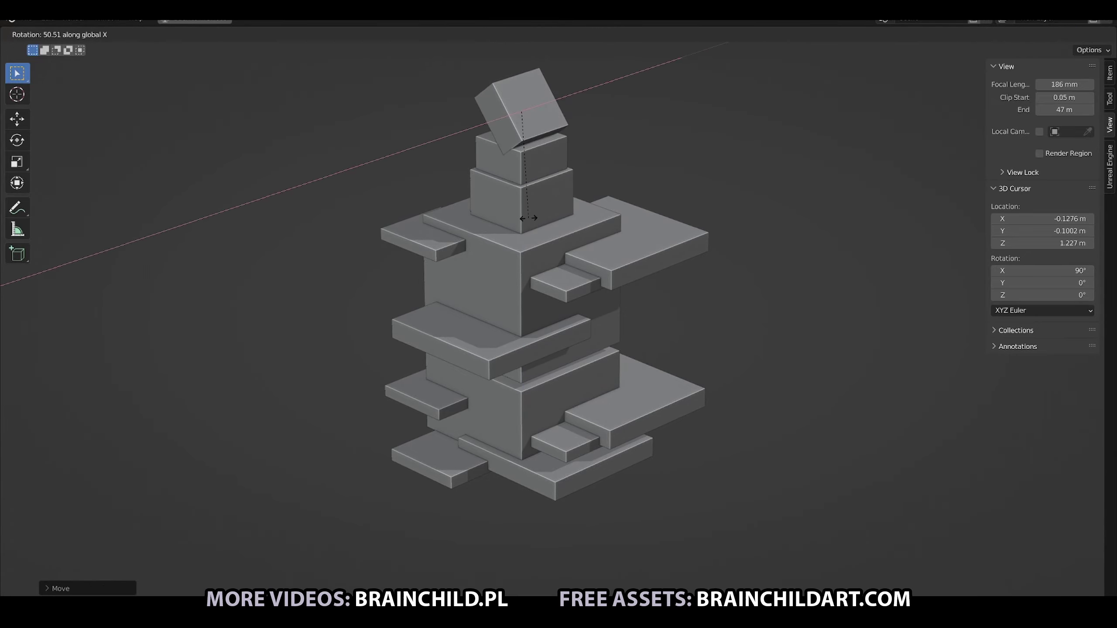
key(z)
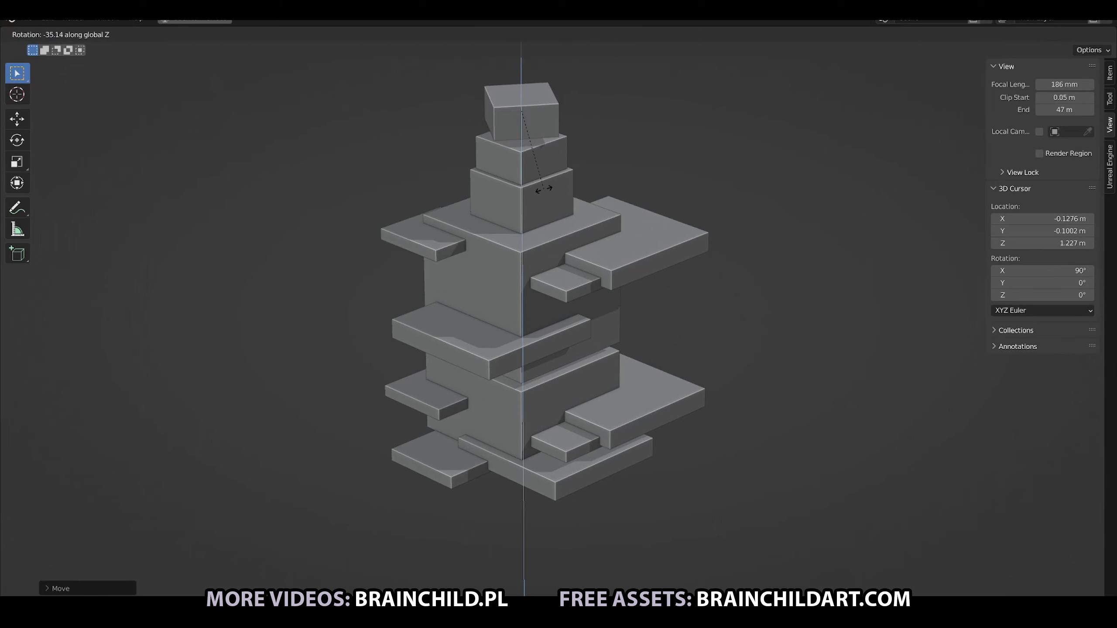
text(45)
key(Return)
Duplicate the twisted cube and turn it 90° on Z into a cross arrangement
key(shift+d)
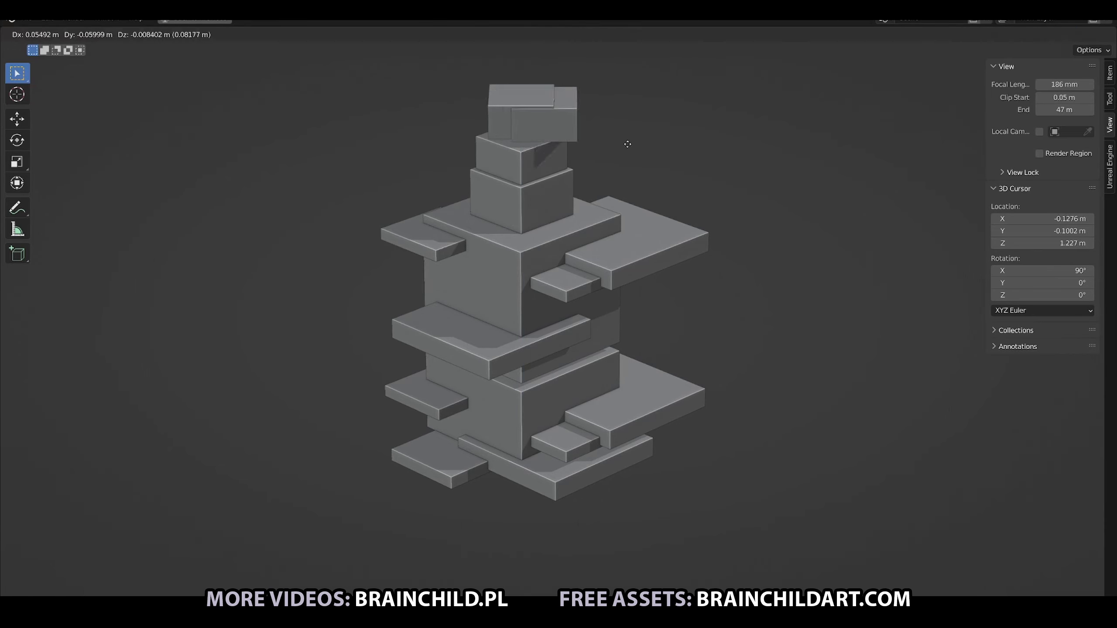
key(Escape)
key(r)
key(z)
key(Return)
key(r)
key(z)
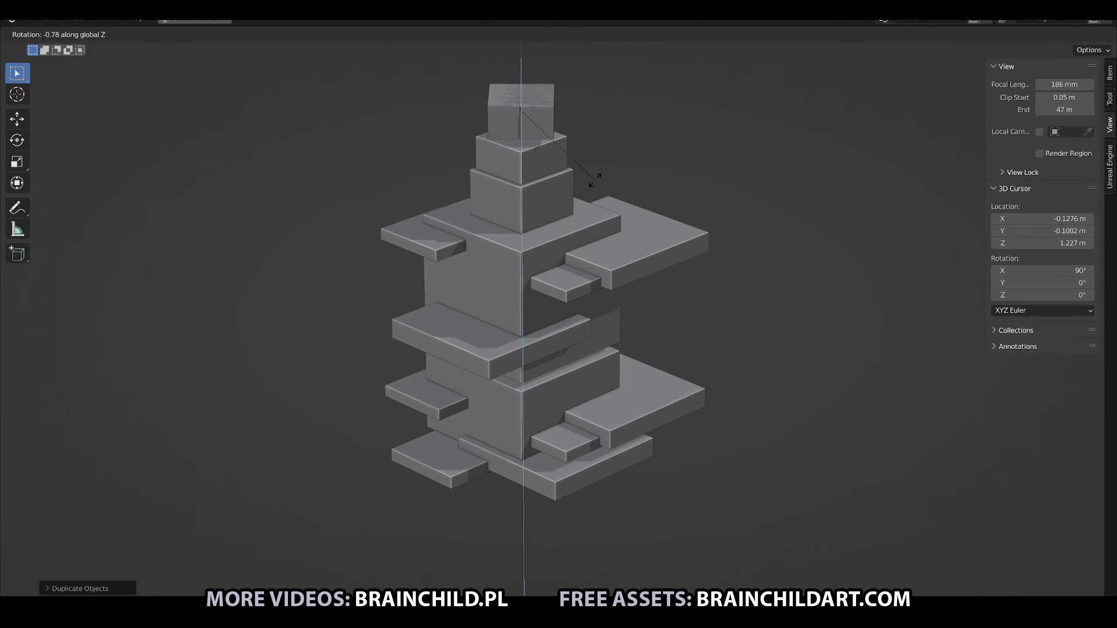
click(535, 207)
Flatten the top cube along Z and raise it higher on the spire
key(s)
key(z)
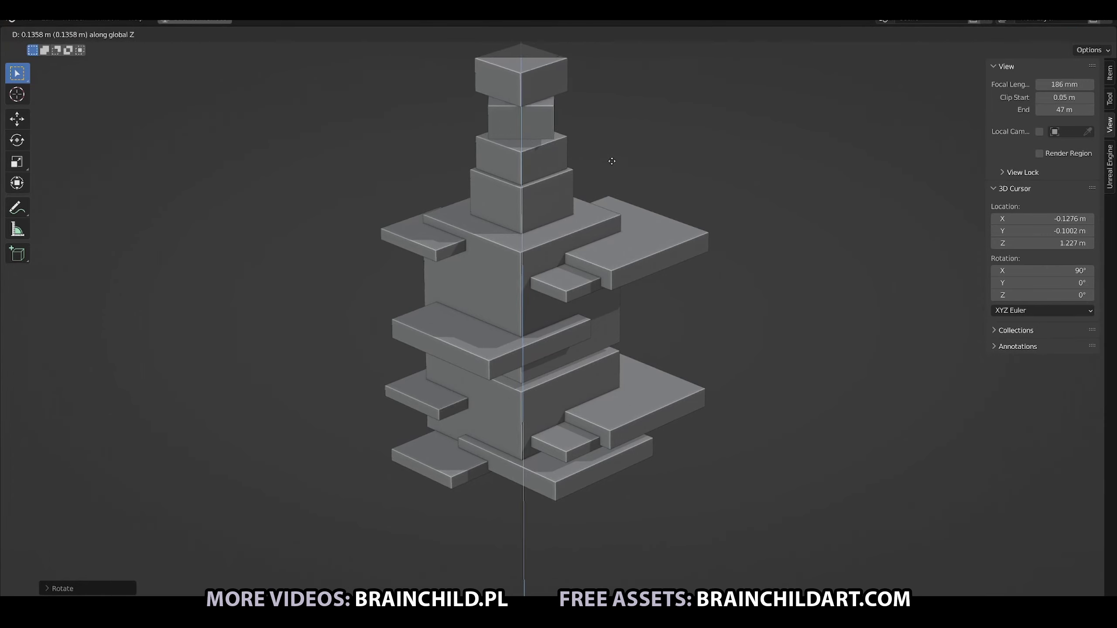
click(568, 132)
key(g)
key(z)
key(Escape)
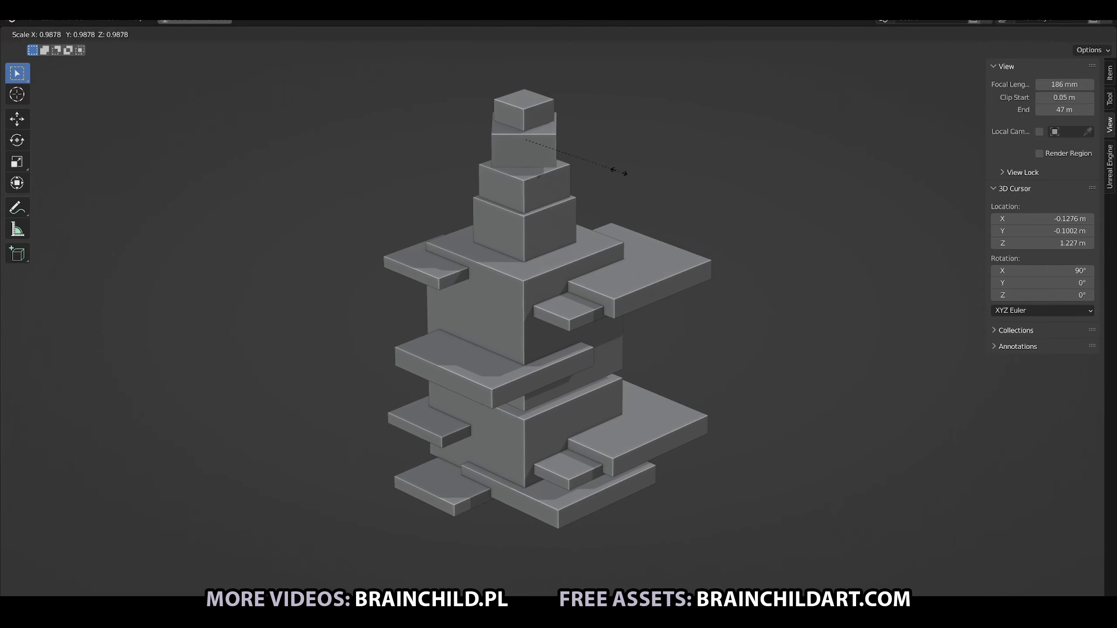
key(g)
key(z)
click(575, 132)
Shrink the top cube further to form a small tip
key(r)
key(z)
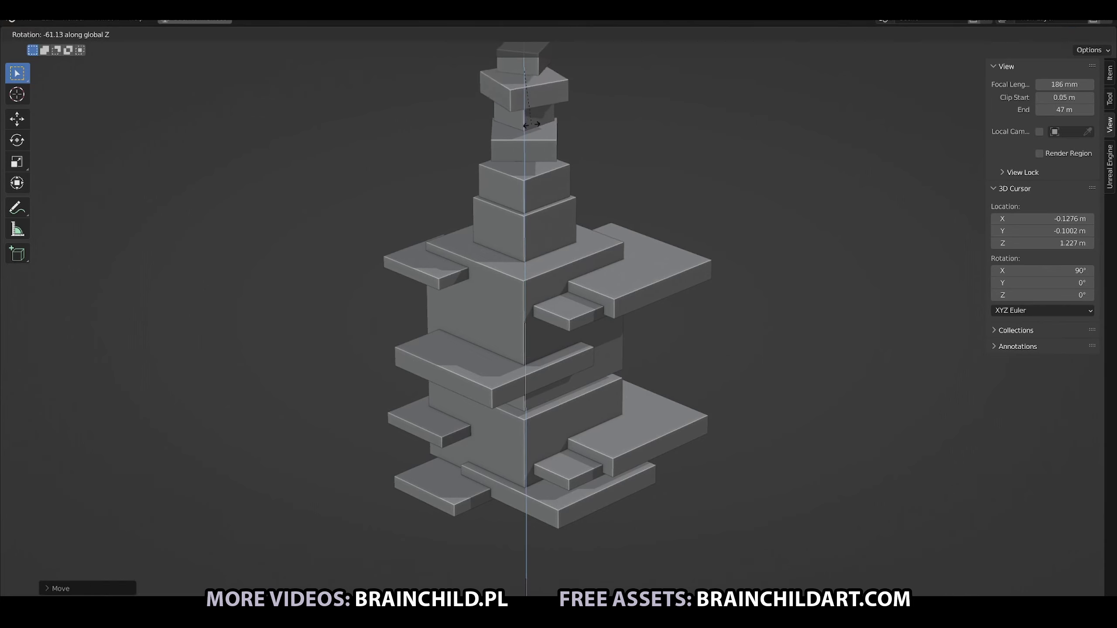
key(Escape)
key(s)
click(566, 137)
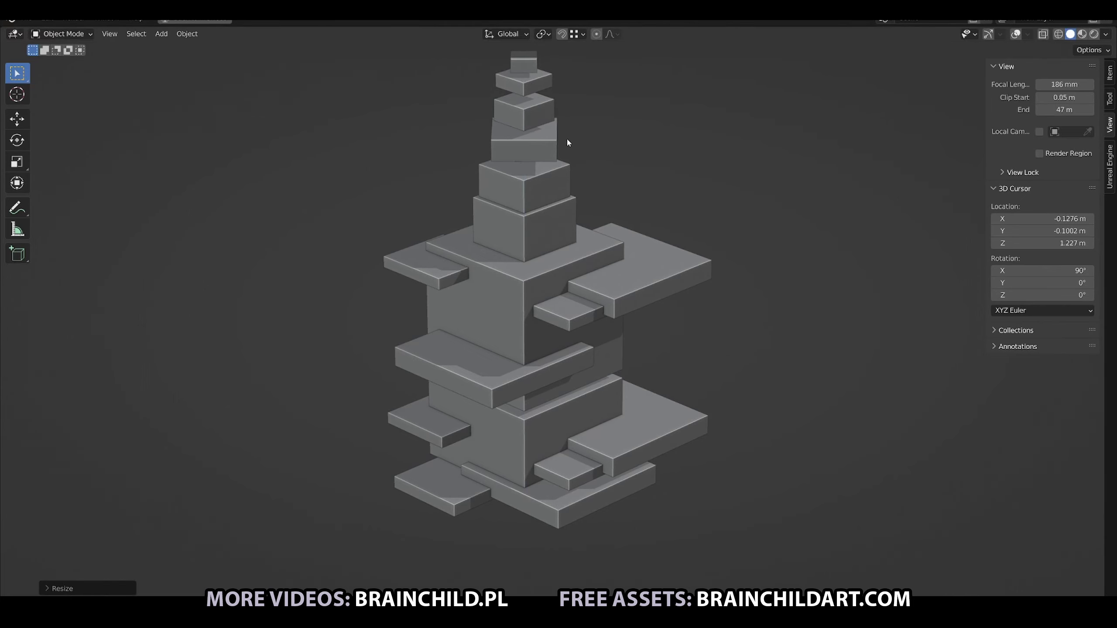
key(g)
key(z)
key(Escape)
shift+middle_drag(569, 140, 586, 162)
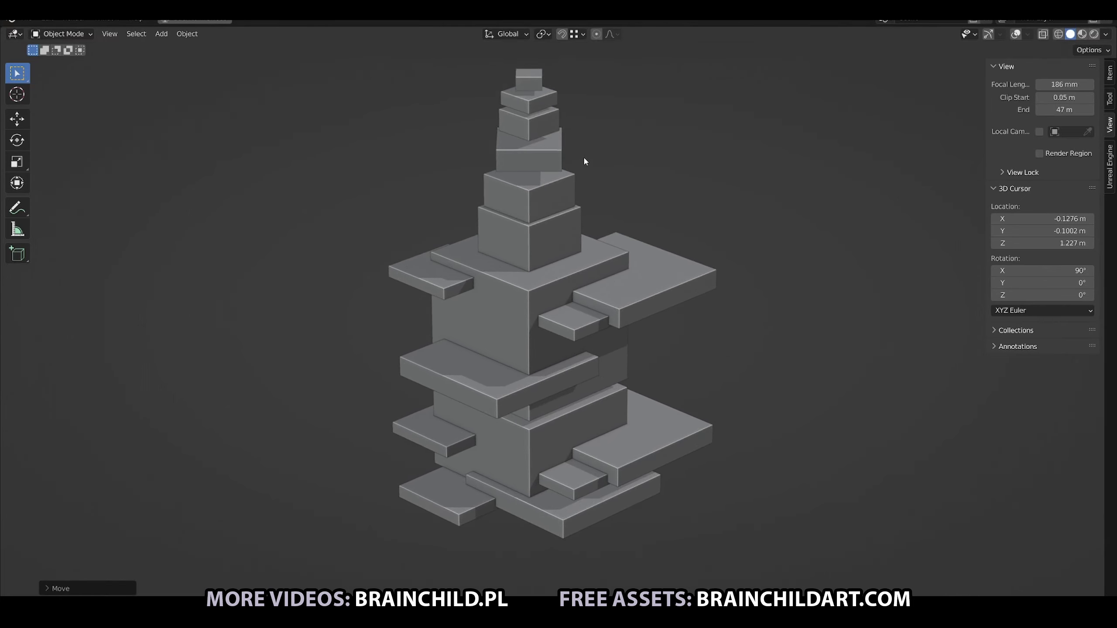
Undo and rescale the upper spire blocks along Z, settling them onto the stack
key(ctrl+z)
key(s)
key(z)
click(544, 161)
key(s)
key(z)
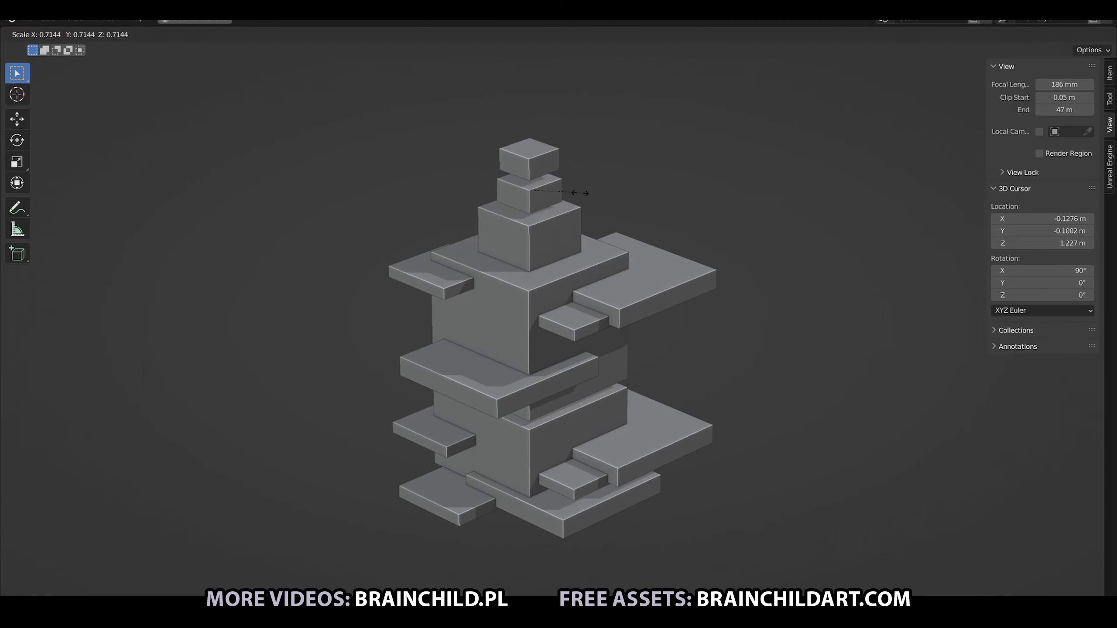
click(603, 171)
key(s)
key(z)
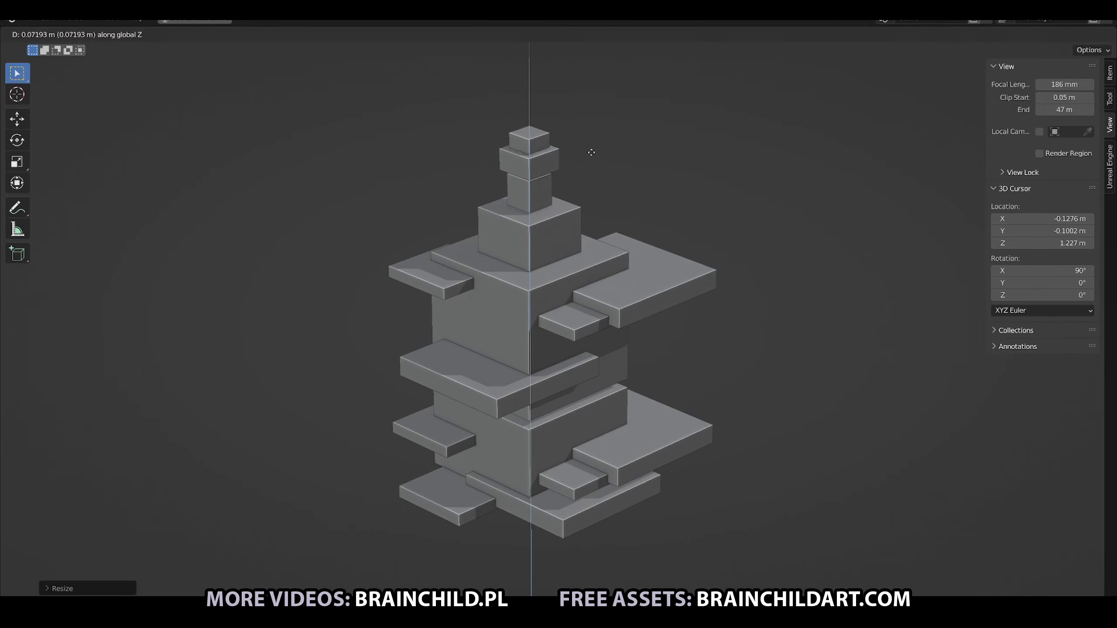
click(589, 139)
key(g)
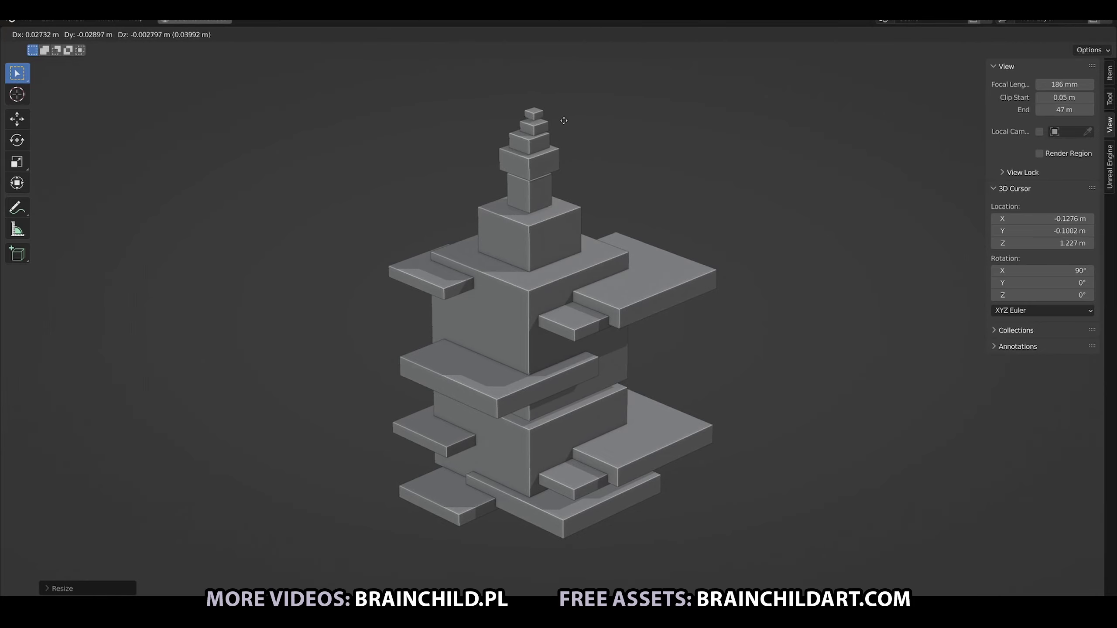
Place the small cubes at the spire top and lift a tiny cube above it
click(564, 120)
key(g)
click(529, 140)
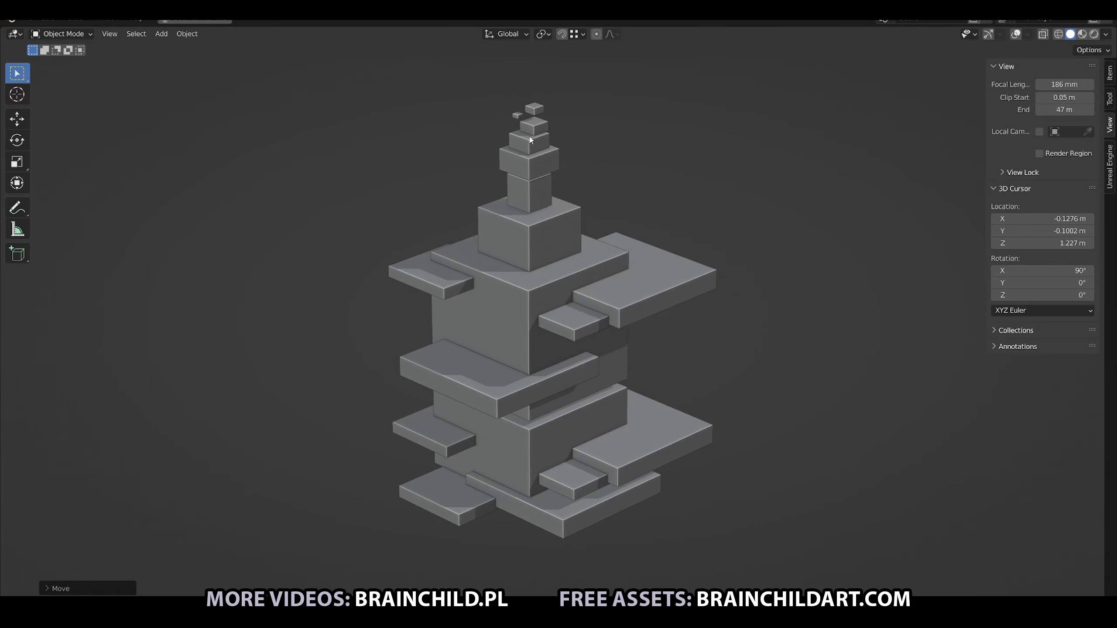
key(g)
click(608, 162)
Duplicate the tiny cube and position the new top box vertically on the spire
key(shift+d)
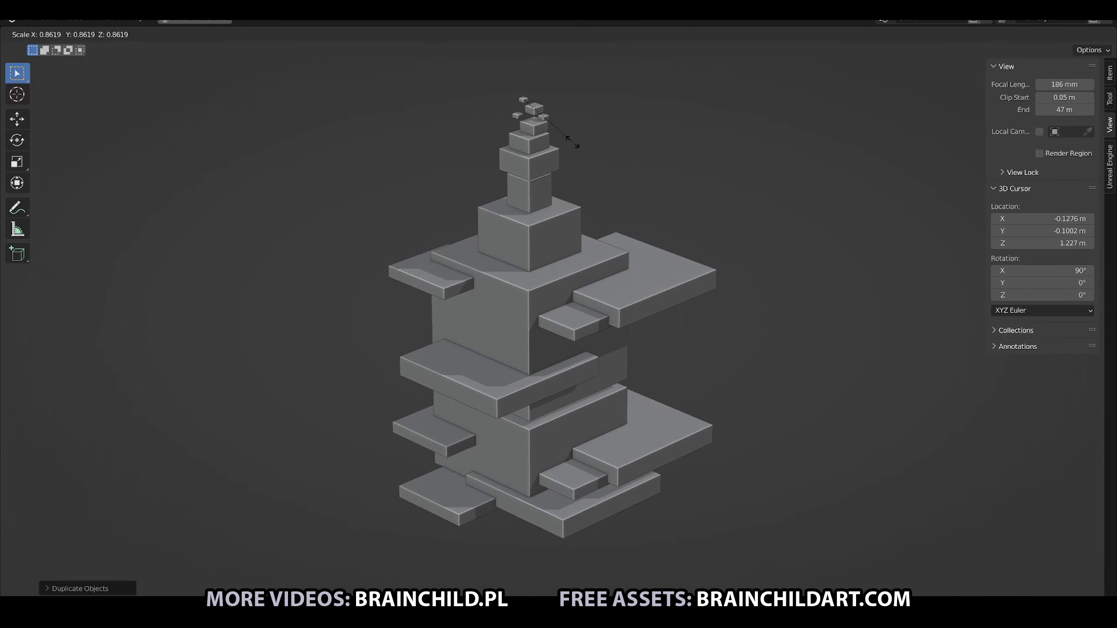
click(576, 145)
key(g)
click(570, 140)
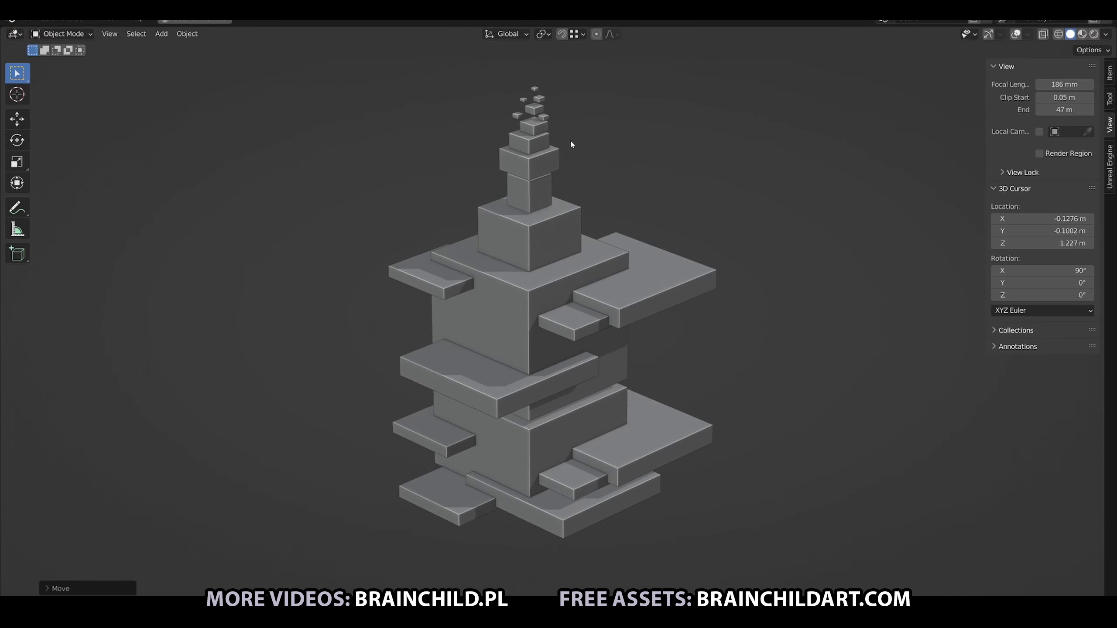
key(g)
key(Escape)
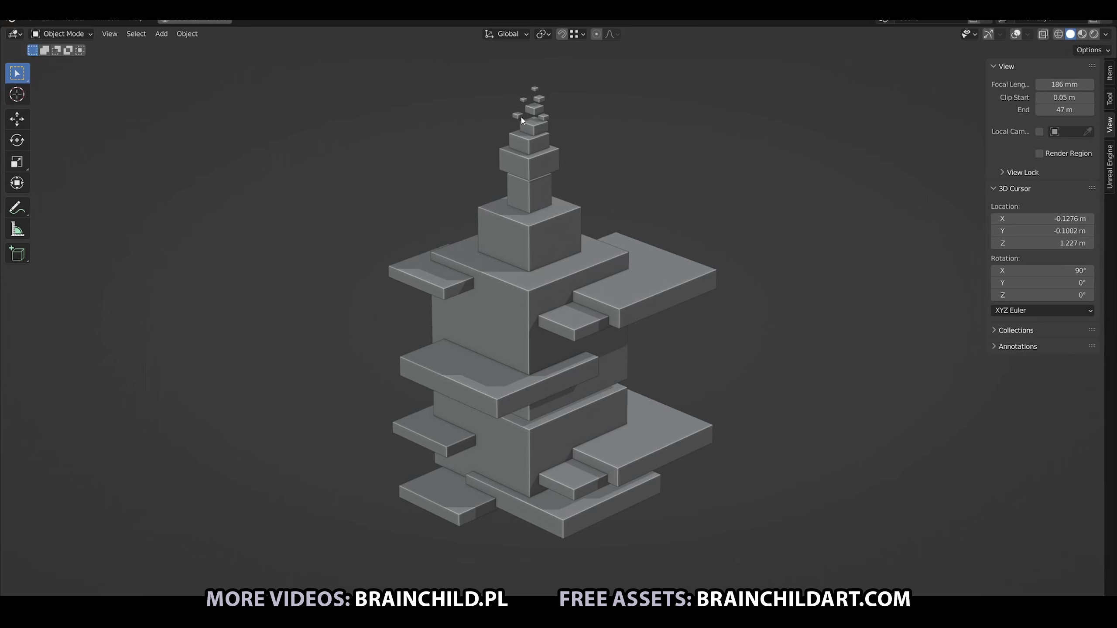
key(g)
click(571, 127)
key(g)
key(z)
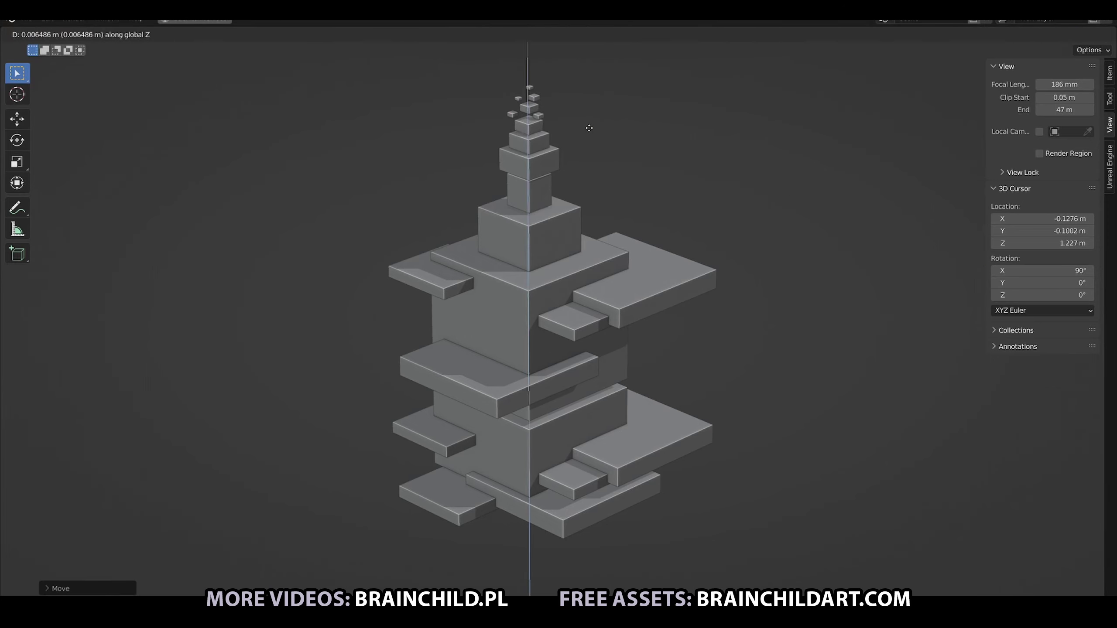
click(589, 128)
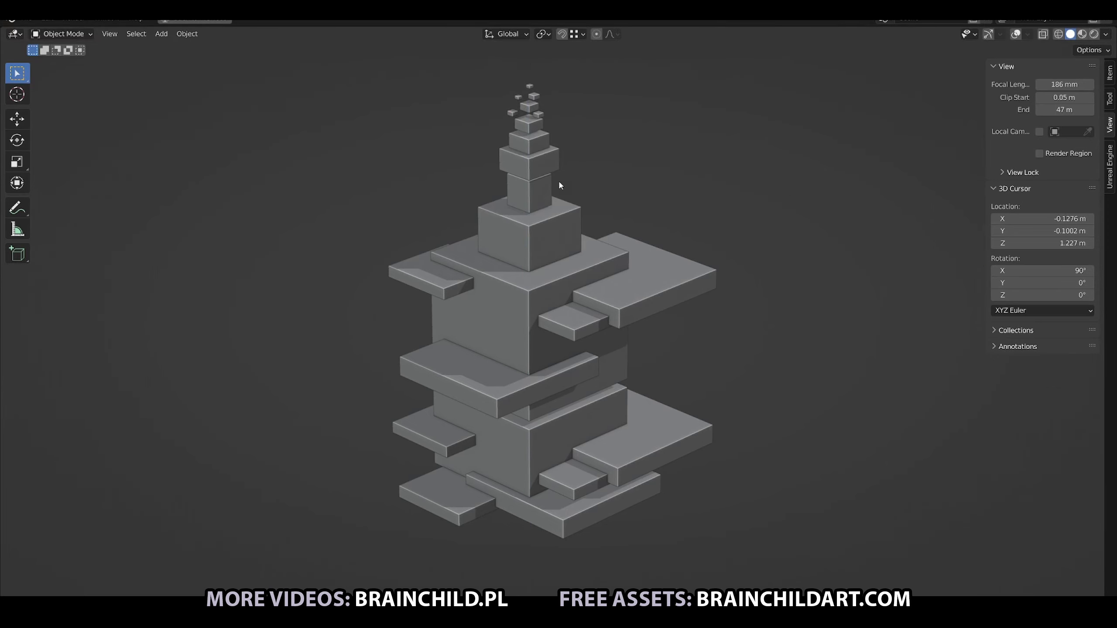
Add another copy of the small top box on the spire and shrink it
key(shift+d)
key(z)
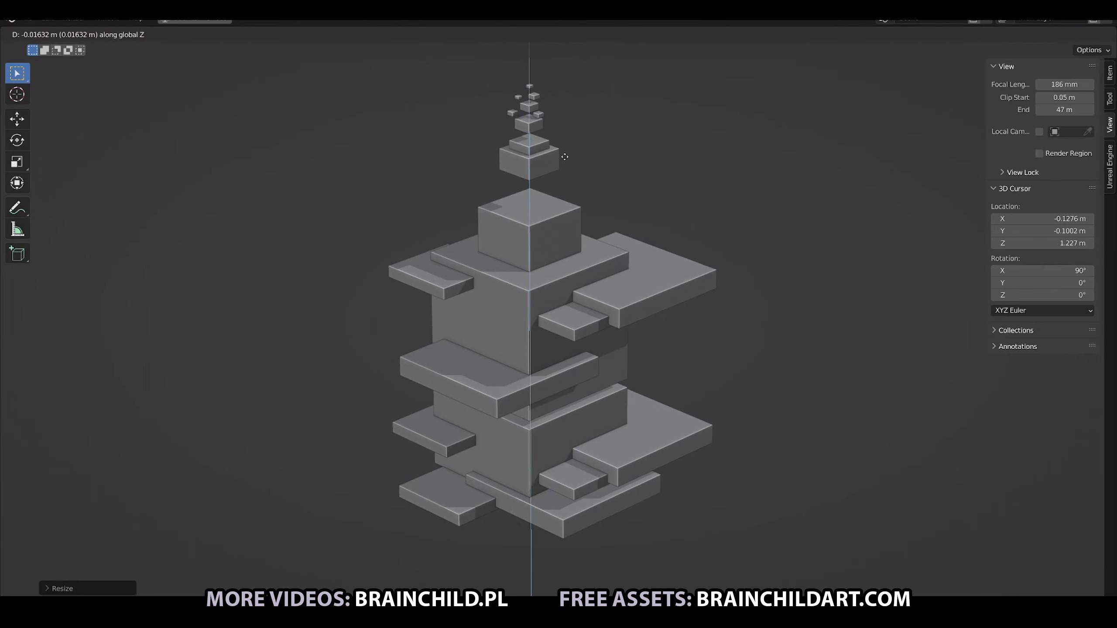
key(z)
key(z)
click(576, 157)
key(g)
key(z)
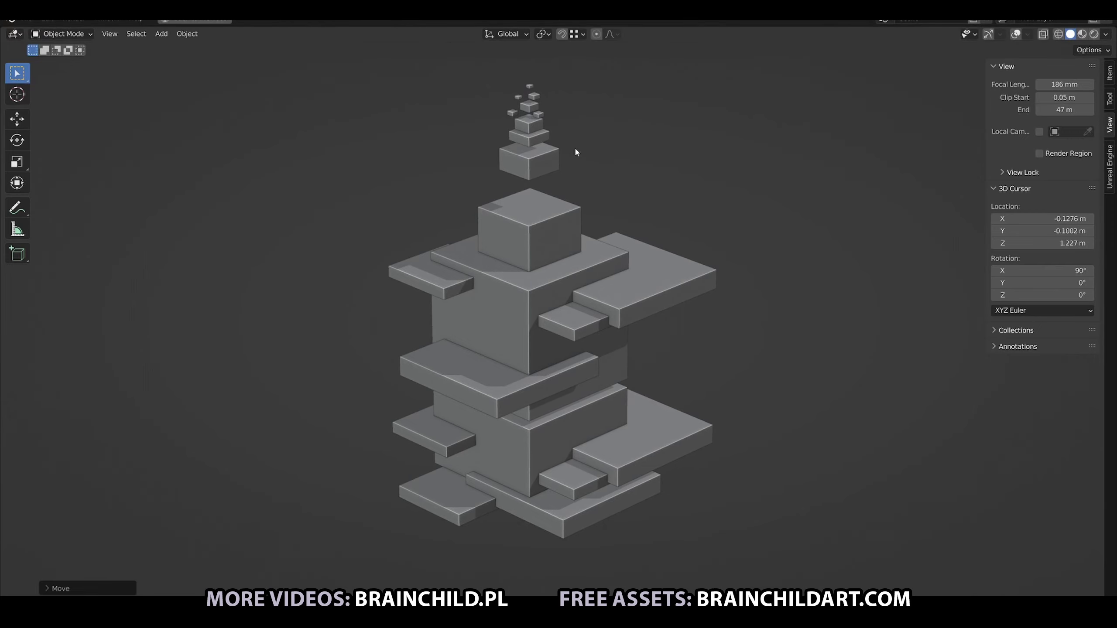
key(s)
click(596, 171)
Lower the top stack along Z to seat it on the upper central block
key(g)
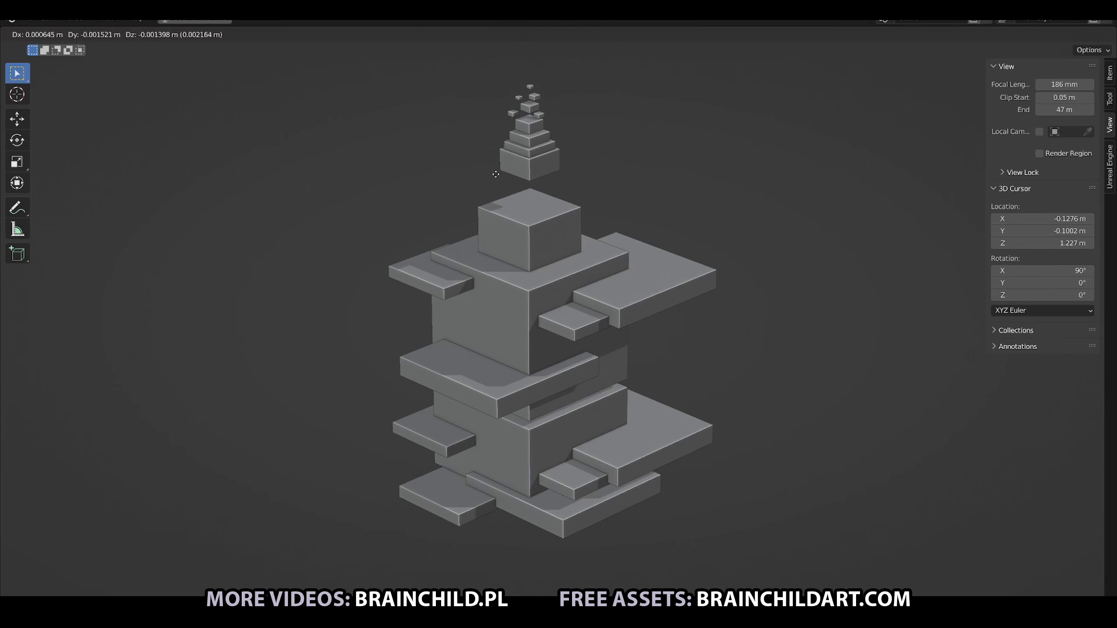
key(z)
click(498, 210)
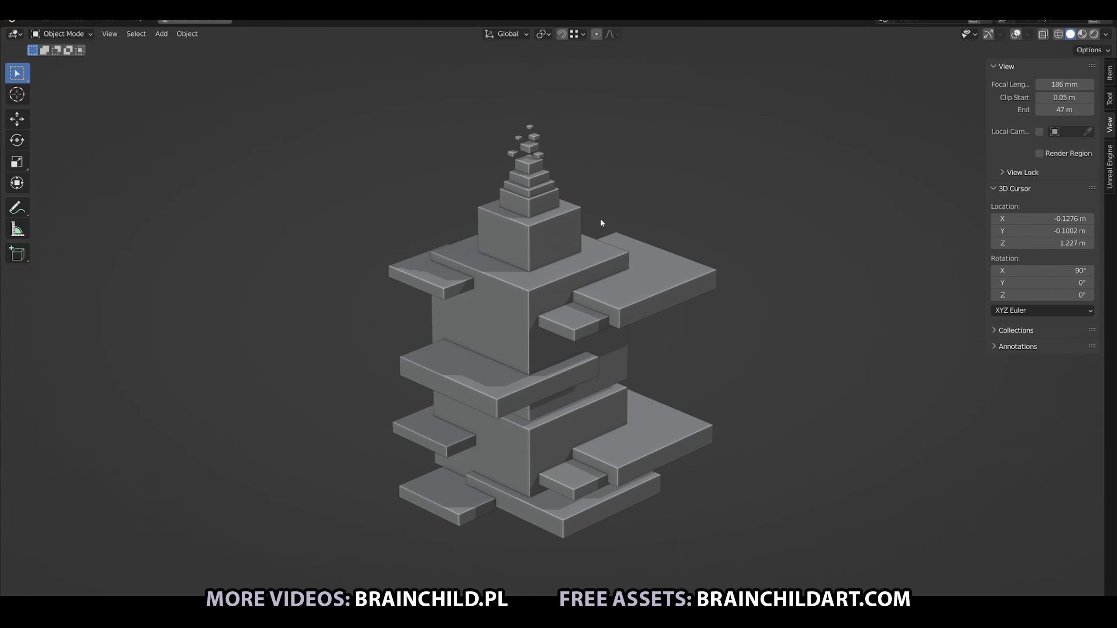
shift+middle_drag(624, 210, 627, 198)
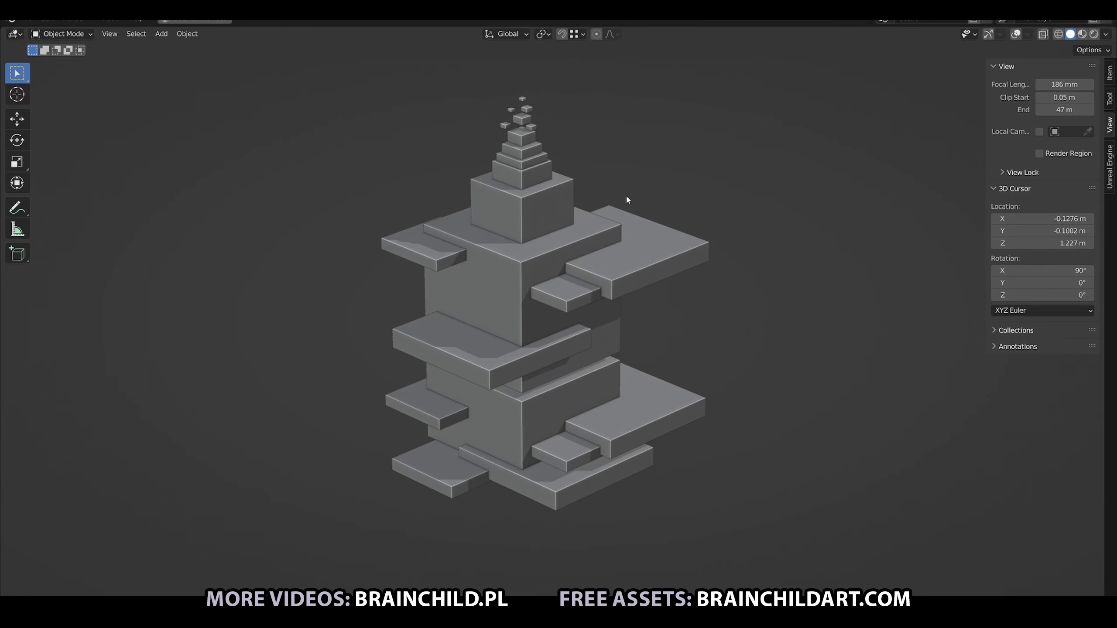
scroll(552, 158, up, 1)
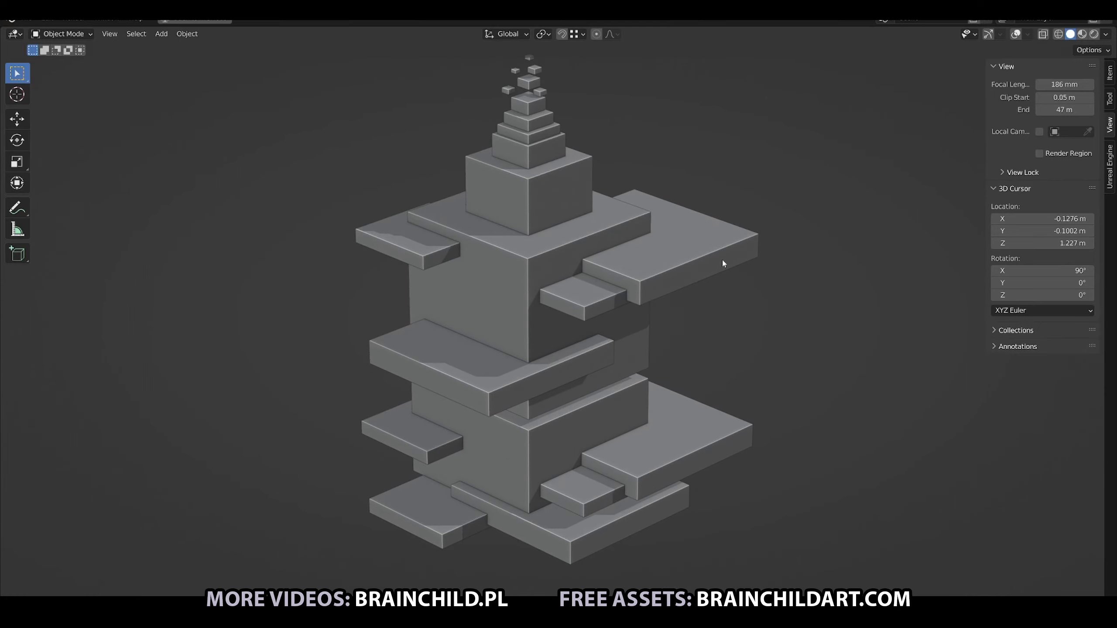
Add a Bevel modifier to Cube.011 with a 0.022 m amount
key(ctrl+space)
click(912, 501)
click(1011, 348)
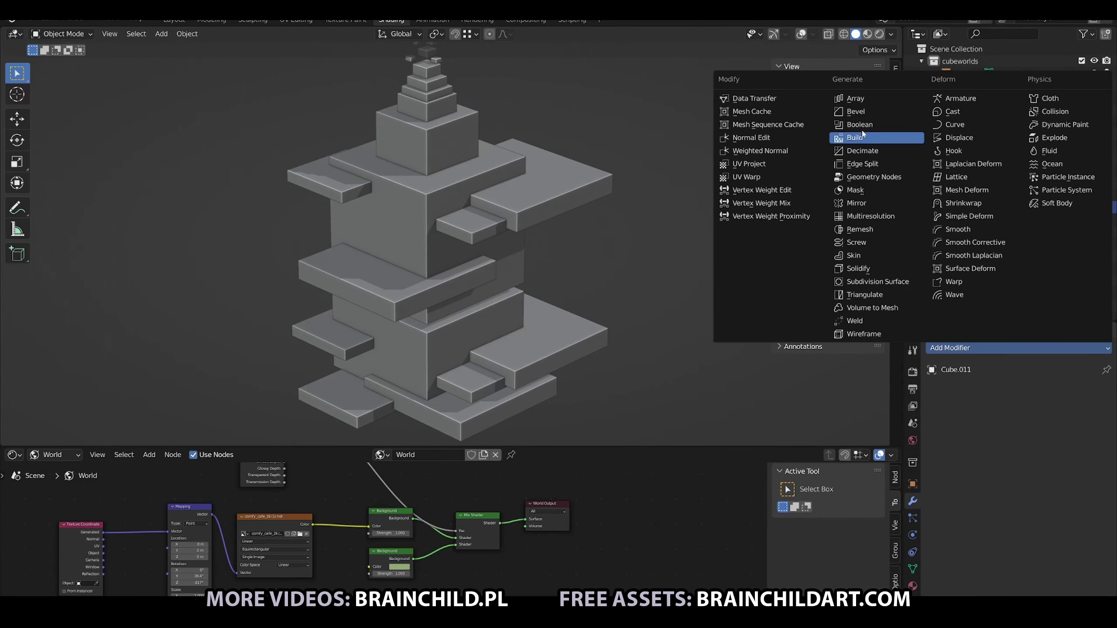
click(877, 112)
scroll(602, 228, down, 2)
drag(1041, 435, 1055, 435)
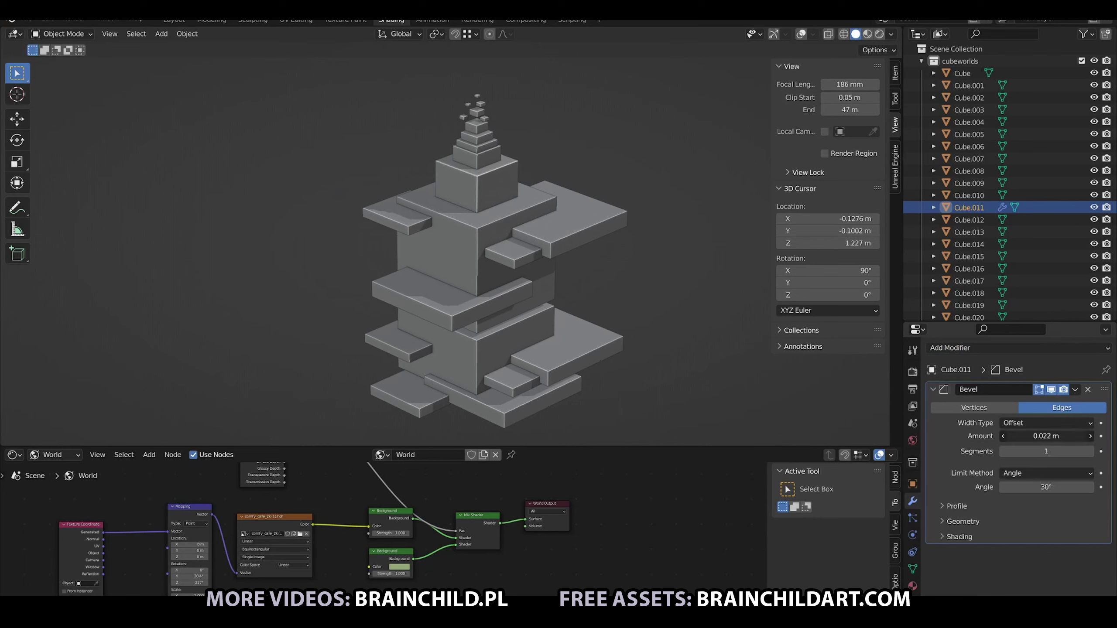
shift+middle_drag(623, 320, 550, 281)
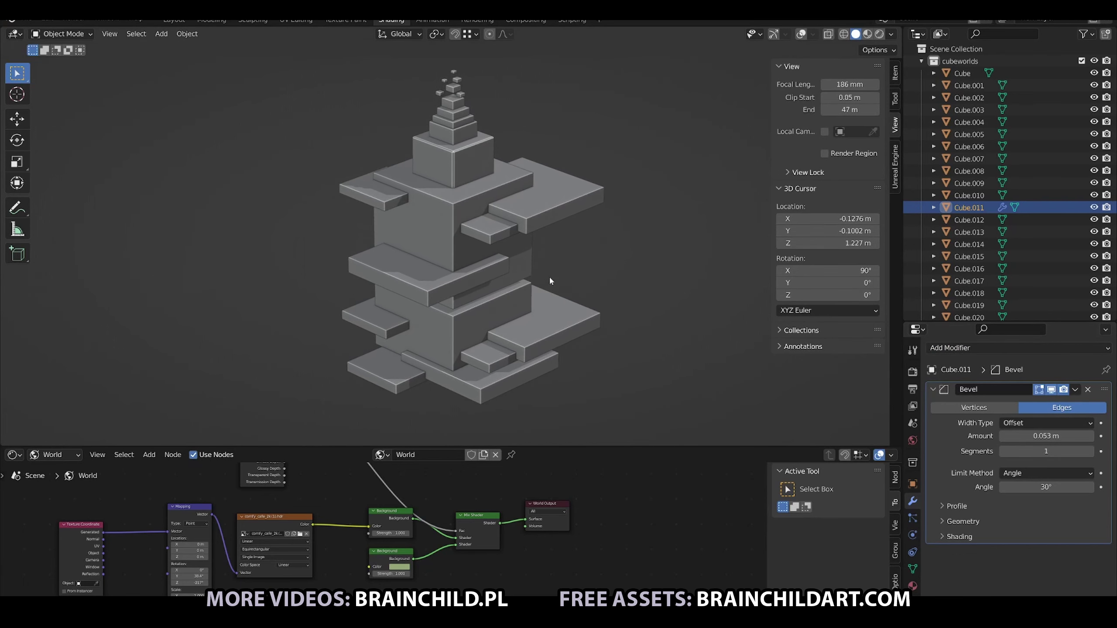
Bevel Cube.002 thinly after applying its rotation and scale
click(459, 221)
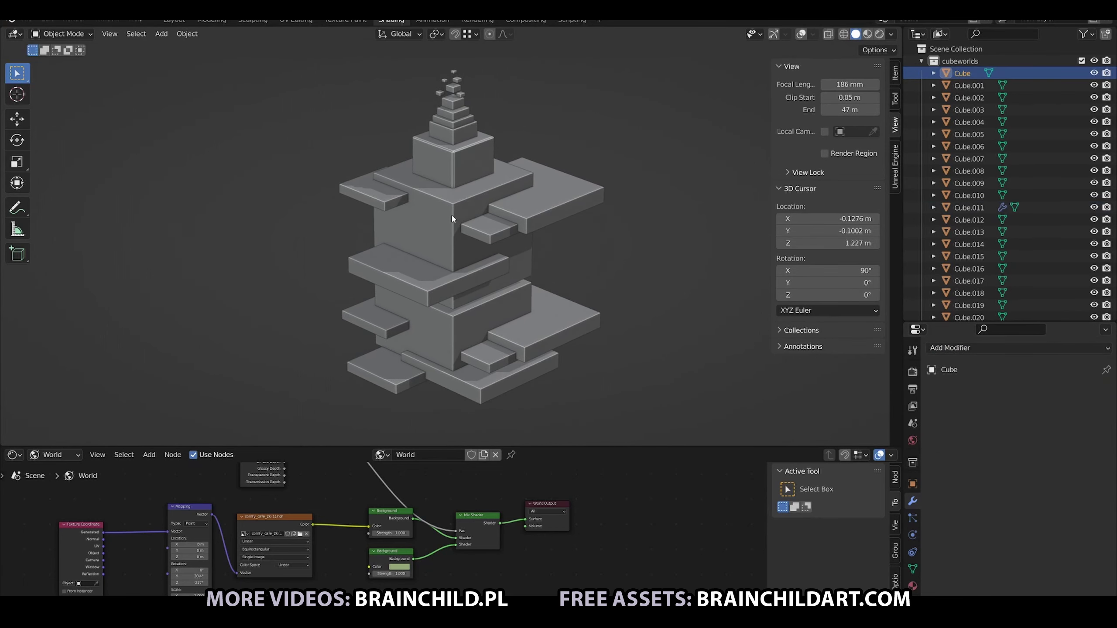
click(573, 292)
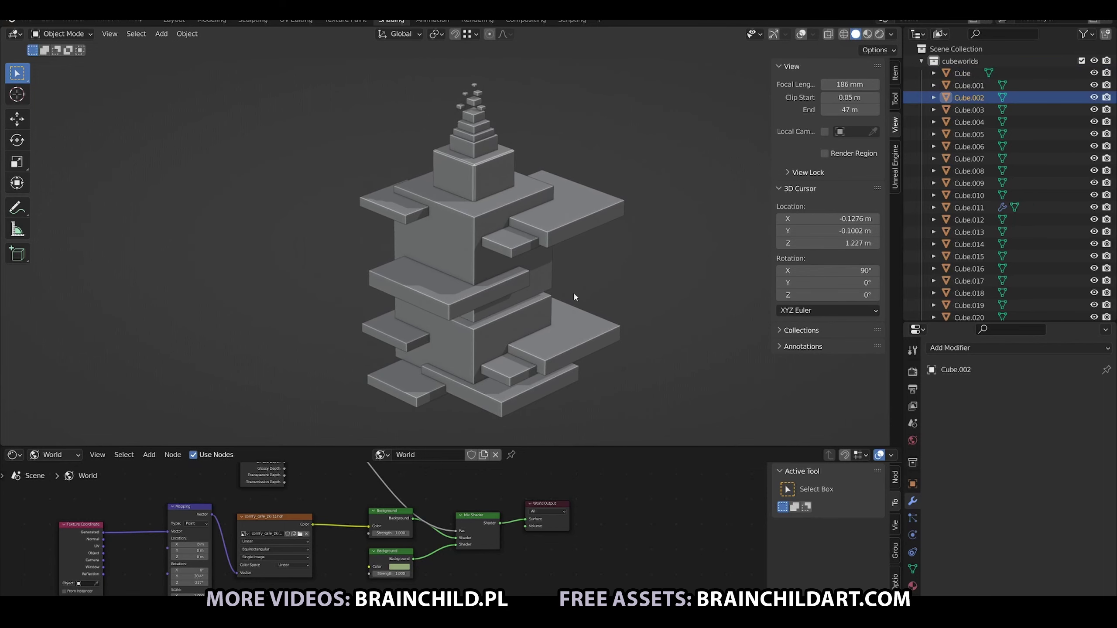
click(950, 347)
click(877, 112)
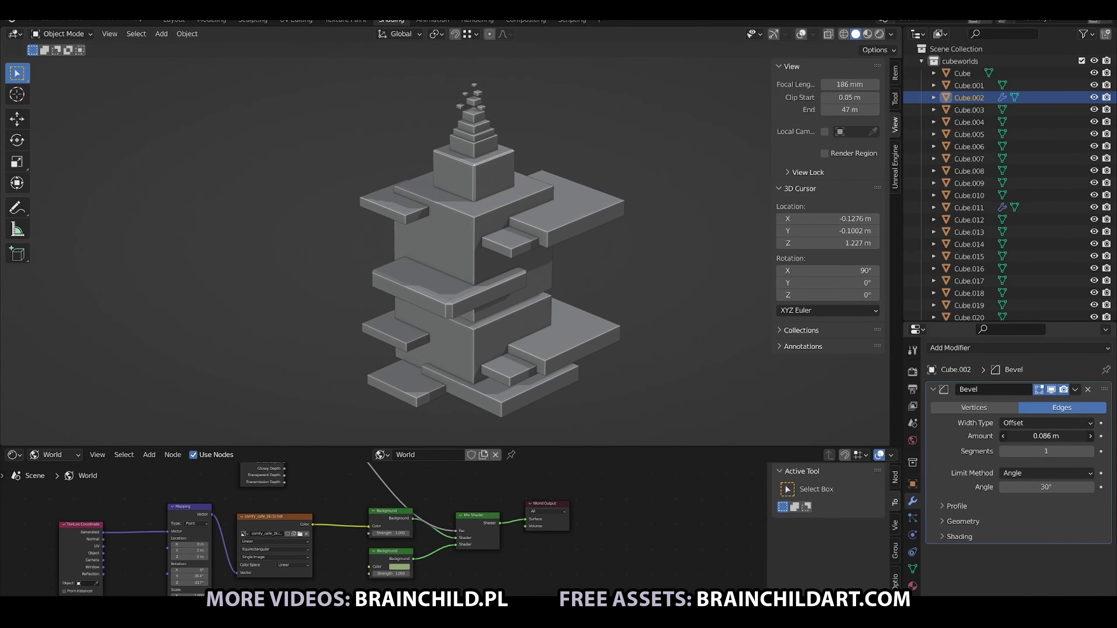
key(ctrl+a)
click(660, 355)
mouse_move(1045, 435)
mouse_down()
mouse_move(1024, 435)
mouse_move(1043, 436)
mouse_up()
Bevel Cube and Cube.006, reducing Cube.006's amount and applying its rotation and scale
click(473, 278)
click(950, 348)
click(877, 112)
click(560, 331)
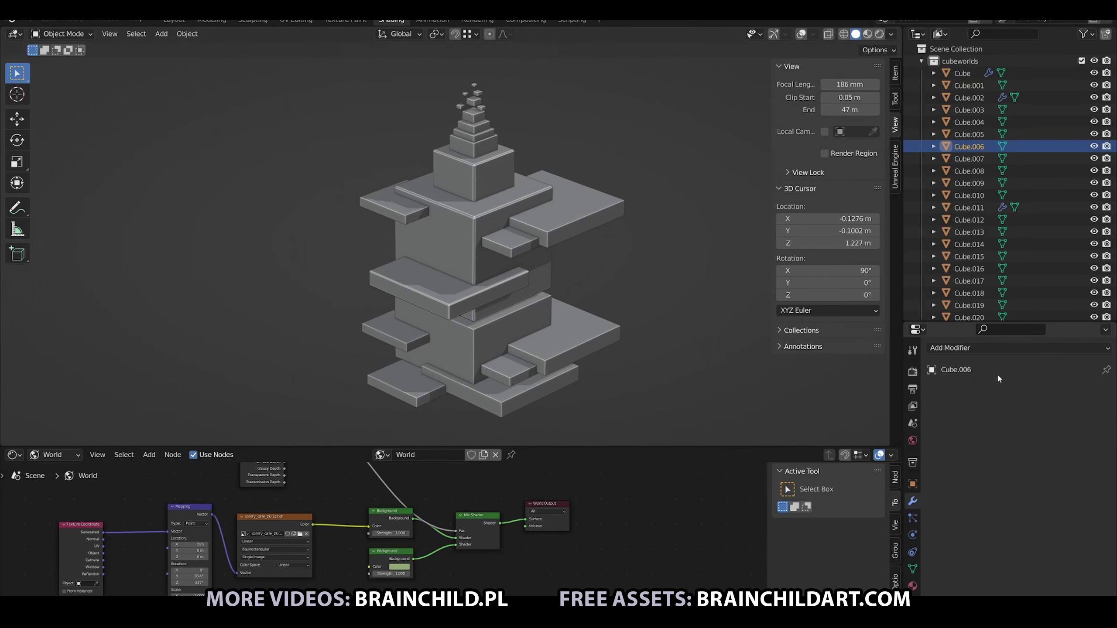
click(981, 348)
click(875, 124)
drag(1046, 435, 1033, 435)
right_click(717, 413)
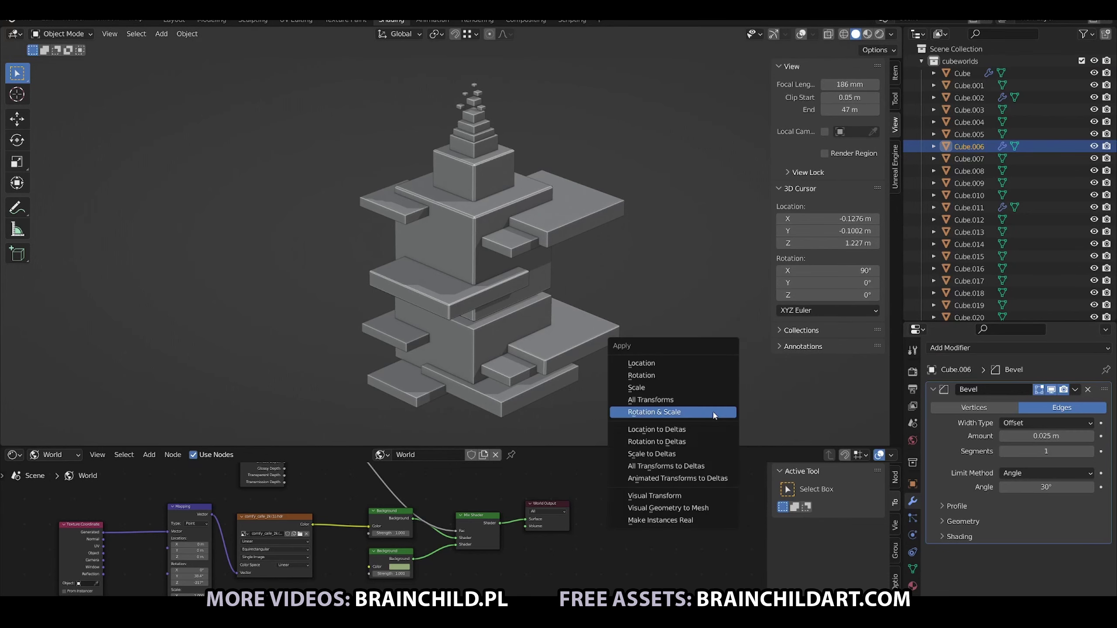
click(717, 414)
click(561, 281)
Bevel Cube.014 with its rotation and scale applied, then select the small ledge box
click(576, 212)
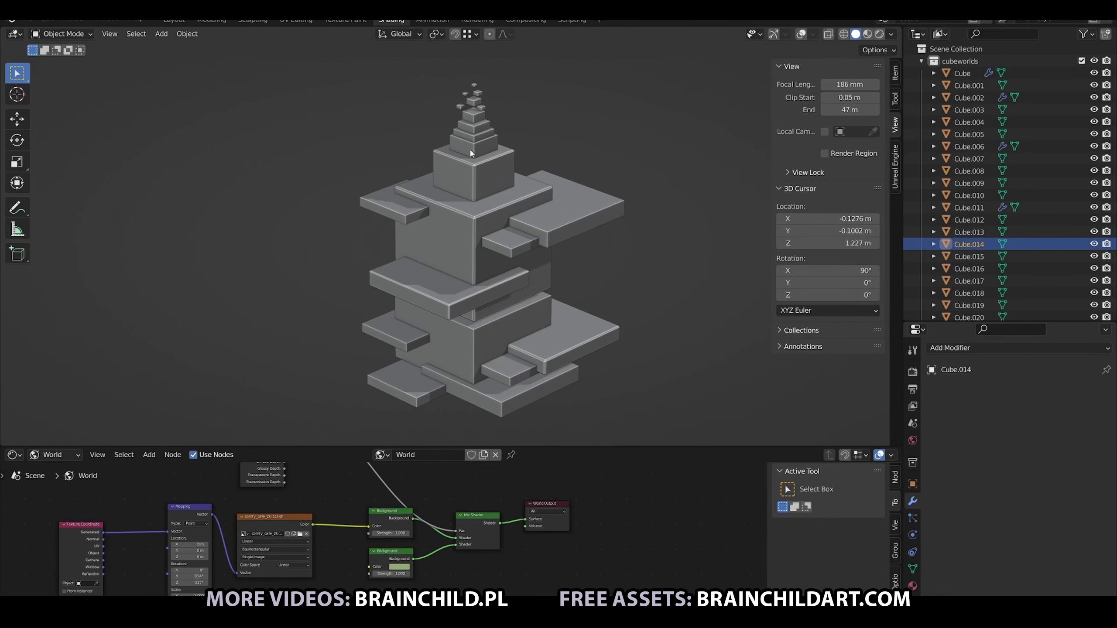
click(980, 348)
click(861, 112)
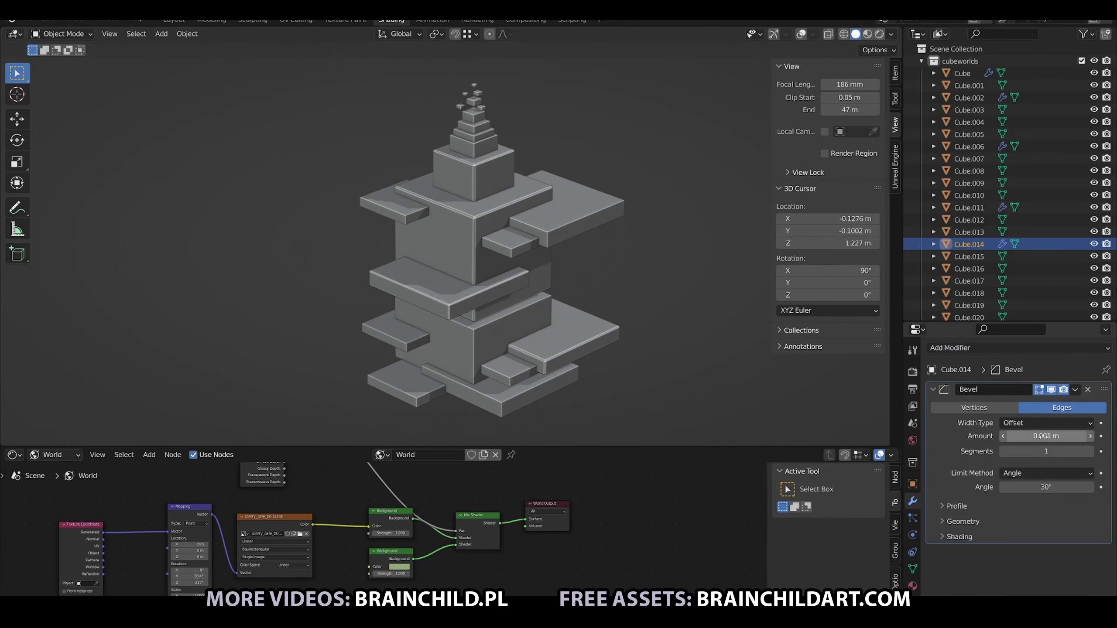
key(ctrl+a)
click(558, 260)
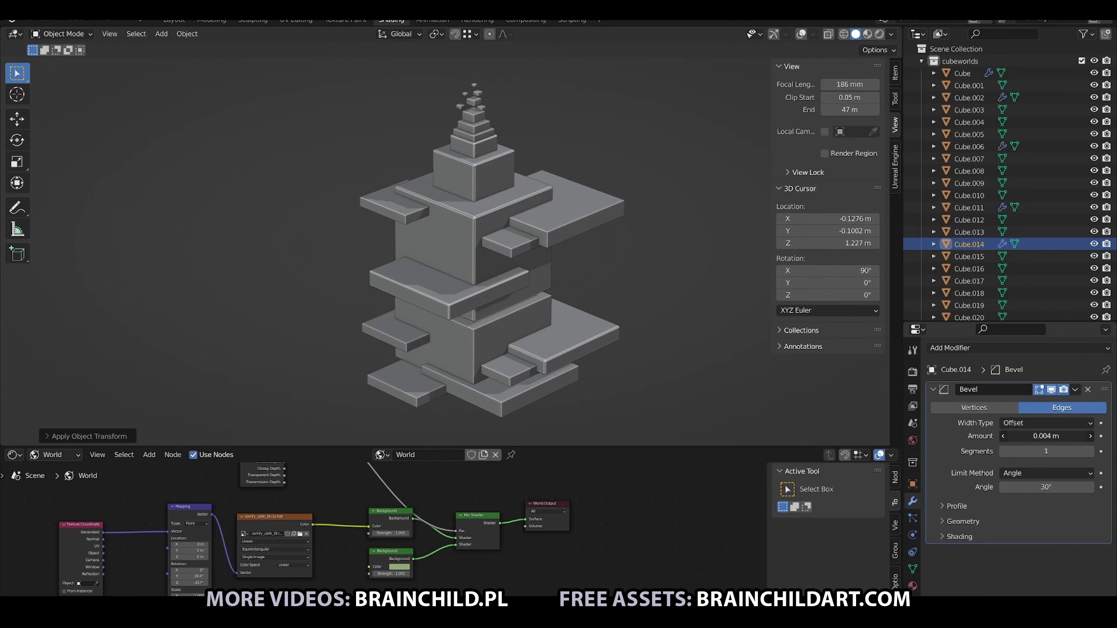
click(576, 240)
shift+middle_drag(516, 191, 533, 189)
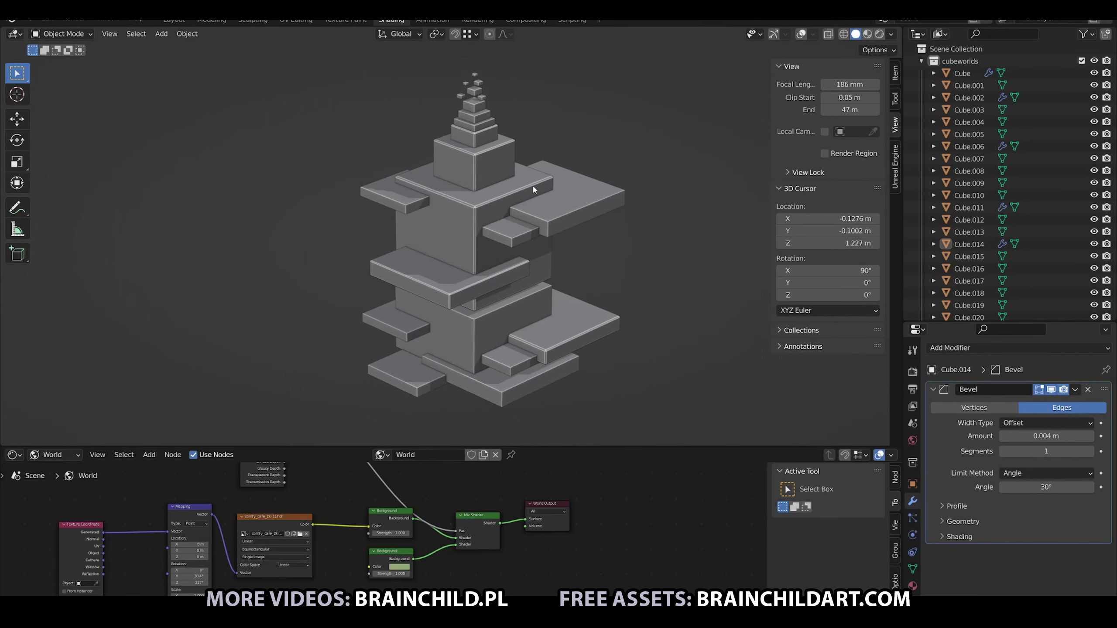
click(469, 203)
Copy the small box along X onto the left ledge, trying and undoing a tall stretch
key(s)
click(510, 156)
key(g)
key(x)
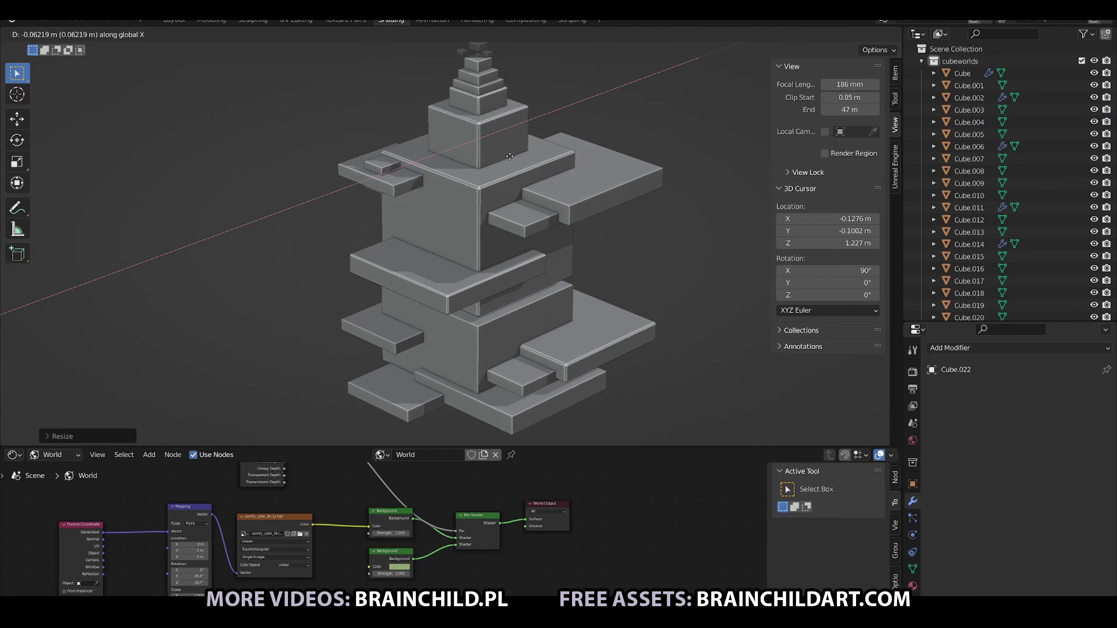
click(509, 156)
key(s)
key(z)
click(675, 158)
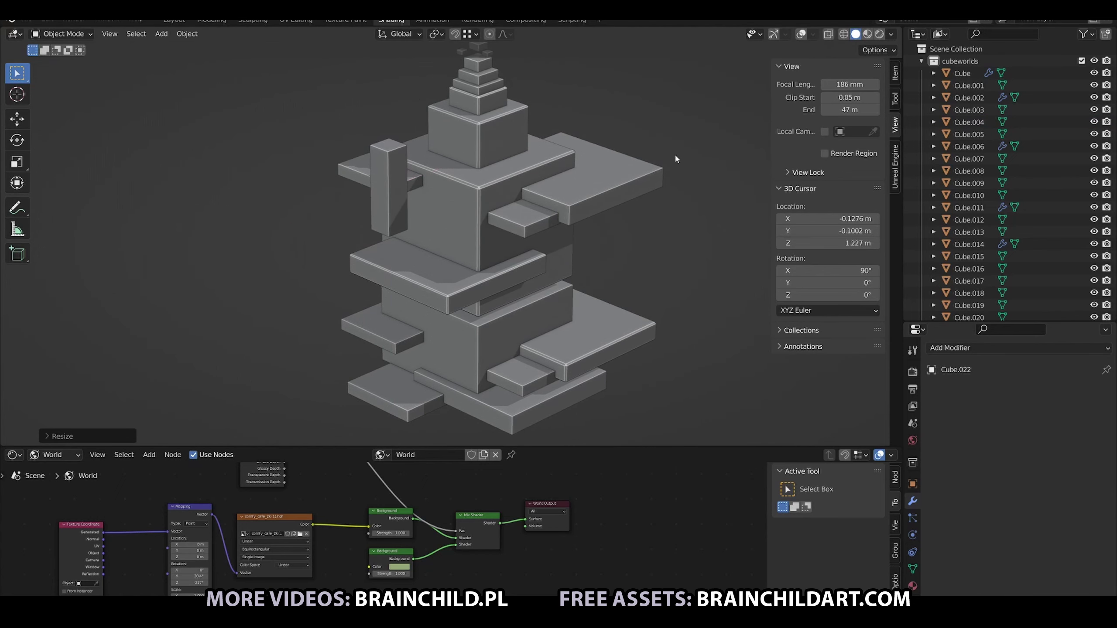
key(ctrl+z)
Stretch a copy into a thin post under the box and place another post copy
key(s)
key(z)
key(Escape)
key(g)
key(z)
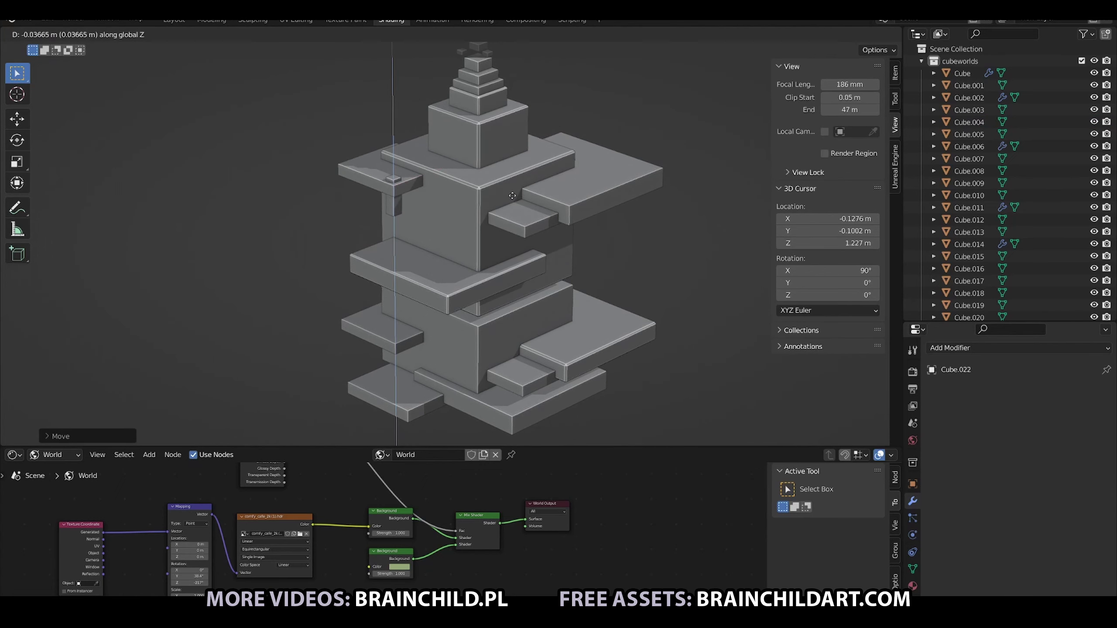
click(512, 195)
key(s)
key(z)
click(545, 248)
Duplicate a post to the right corner, shortened to fit under the right slab
key(shift+d)
key(z)
key(y)
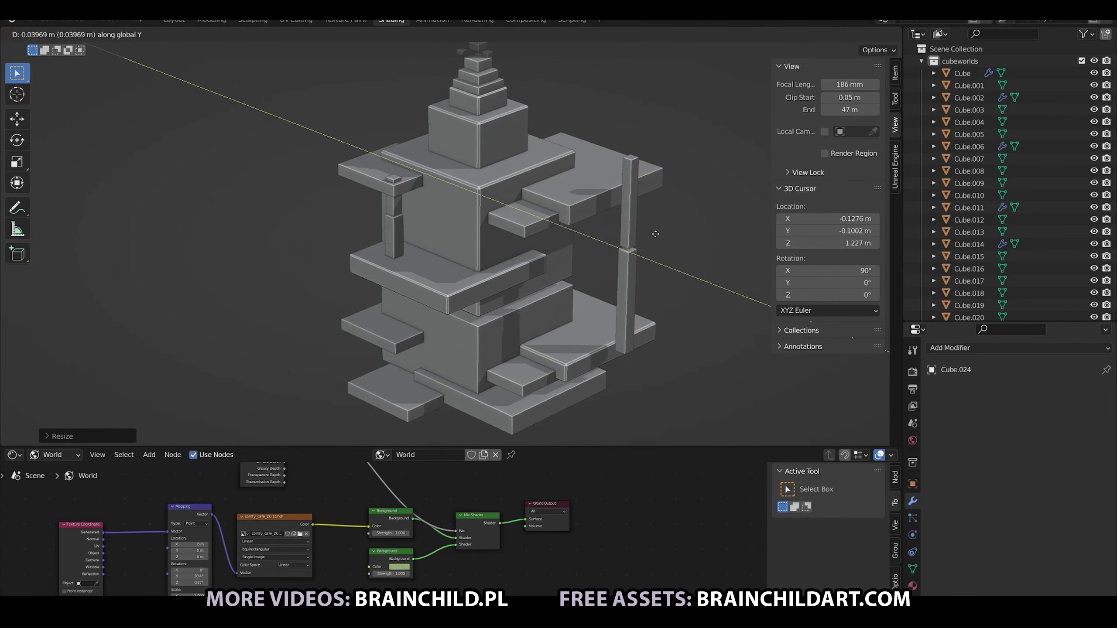
click(668, 215)
key(s)
key(z)
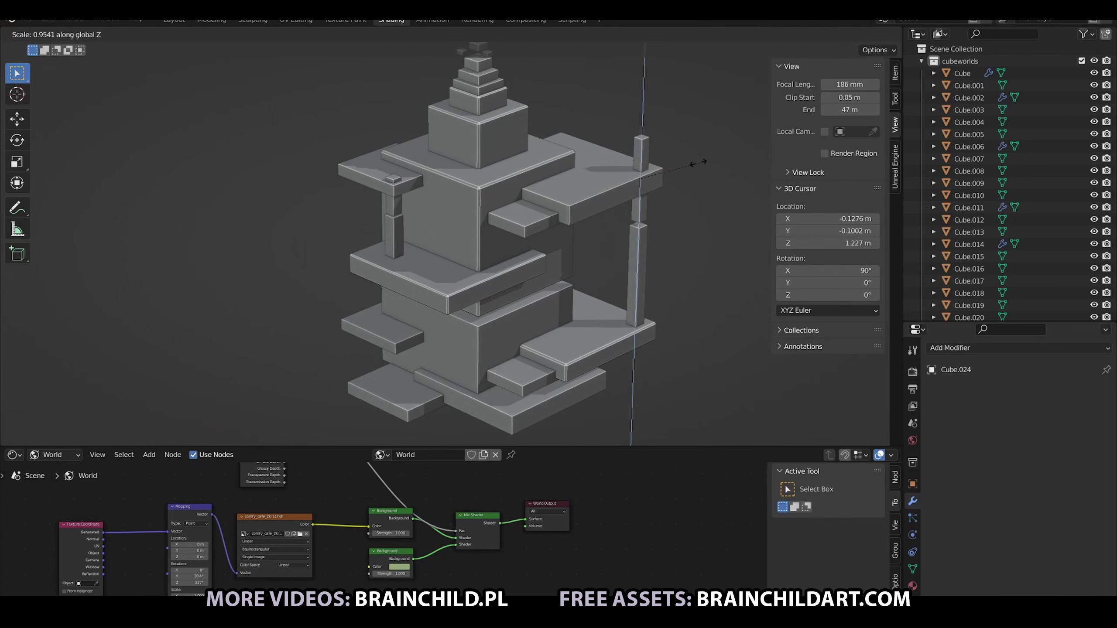
click(699, 163)
key(g)
key(z)
click(682, 190)
key(g)
key(z)
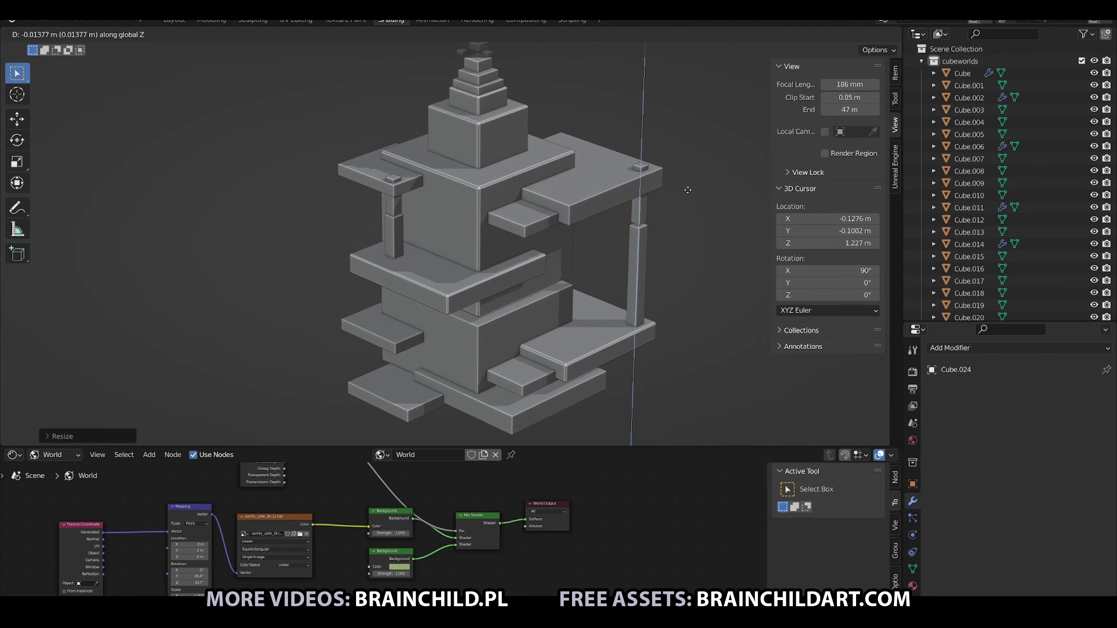
click(688, 190)
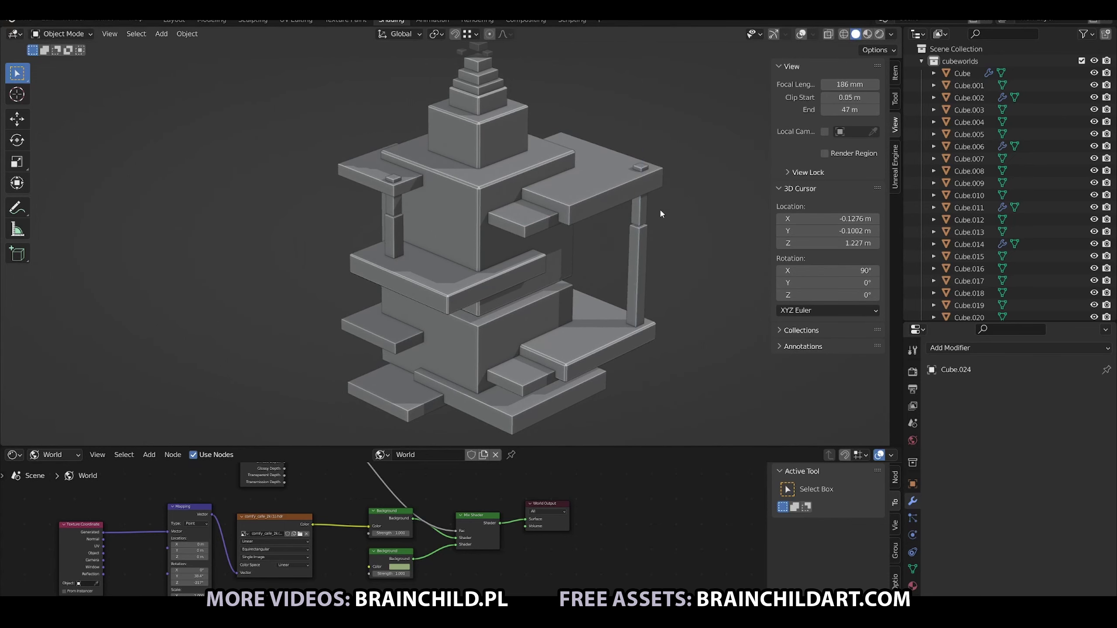
Copy slab Cube.005 into a vertical wall bar, then add a taller bar copy along X
mouse_move(577, 227)
middle_down()
mouse_move(624, 218)
mouse_move(586, 187)
mouse_move(551, 230)
mouse_move(548, 293)
middle_up()
click(547, 292)
key(shift+d)
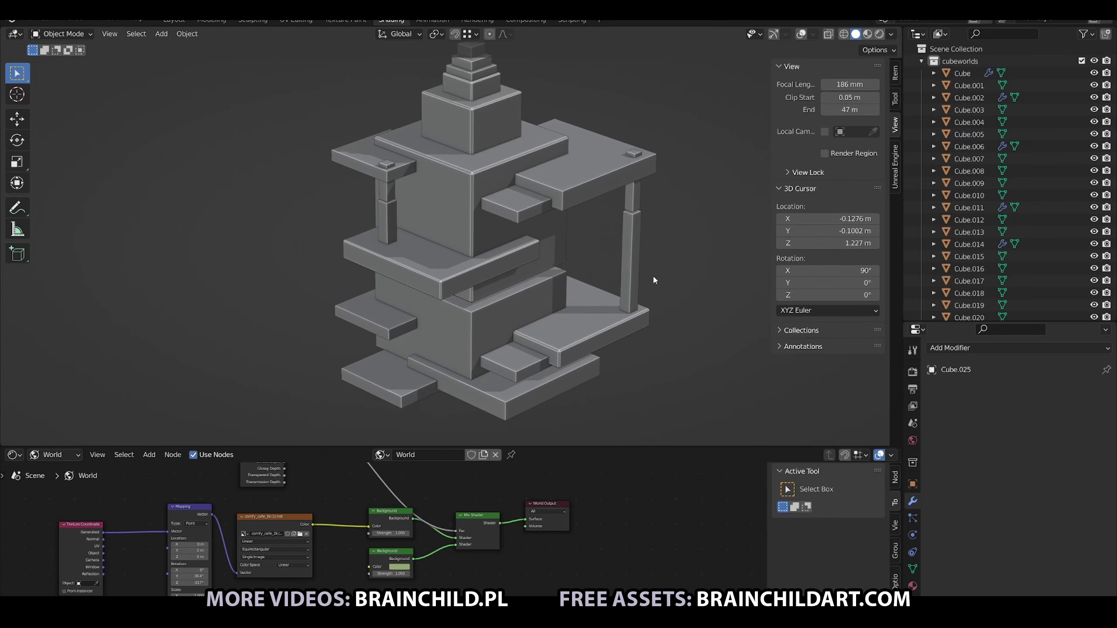
key(x)
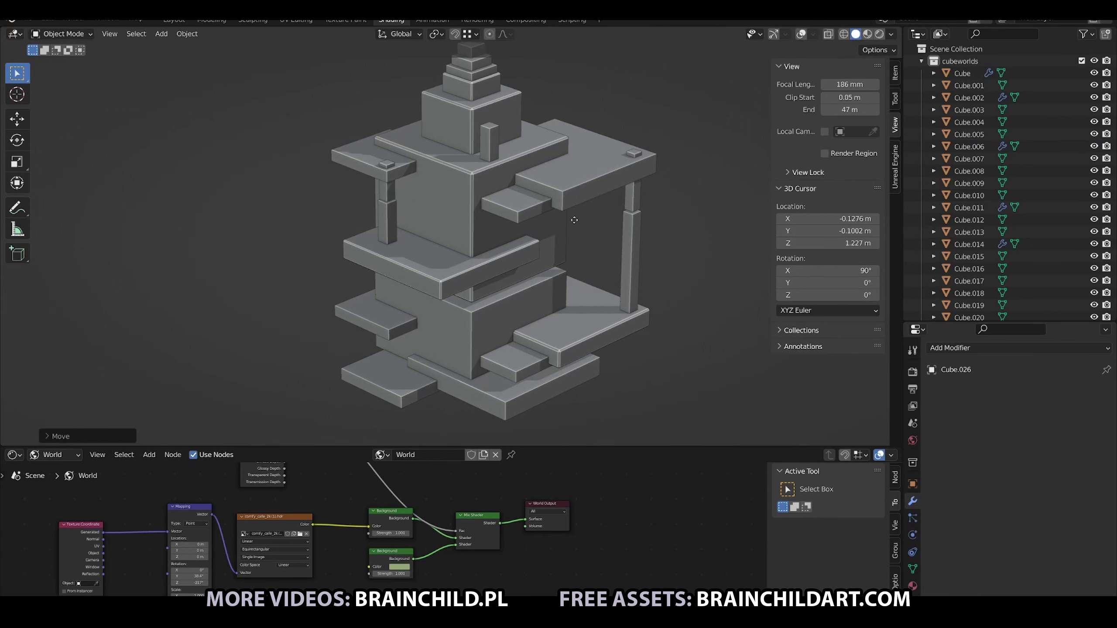
click(547, 226)
key(shift+d)
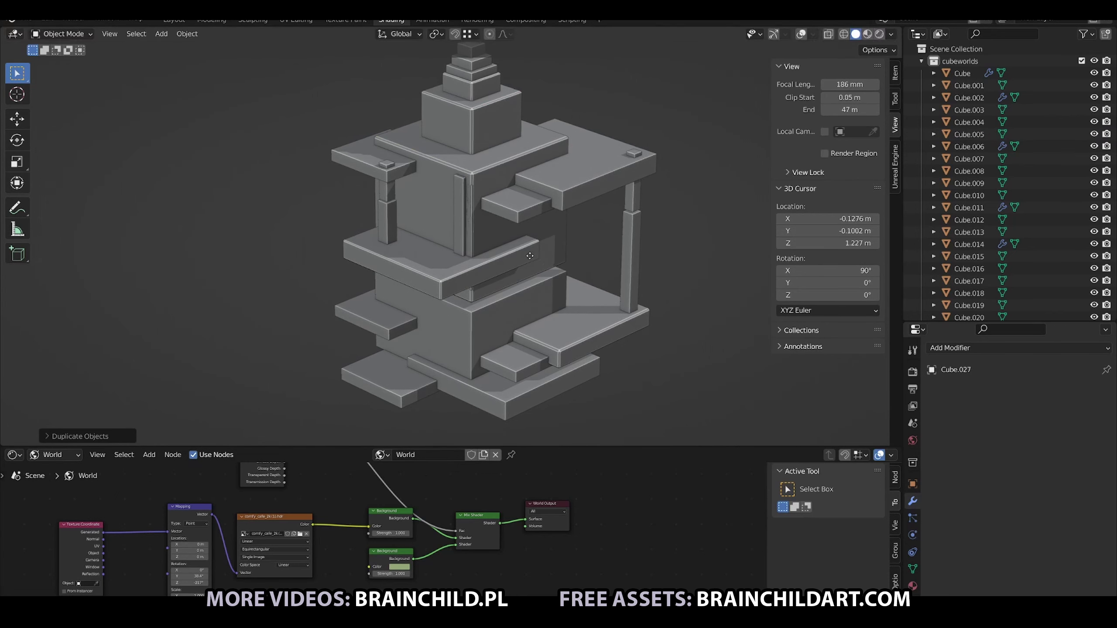
key(x)
click(612, 257)
key(s)
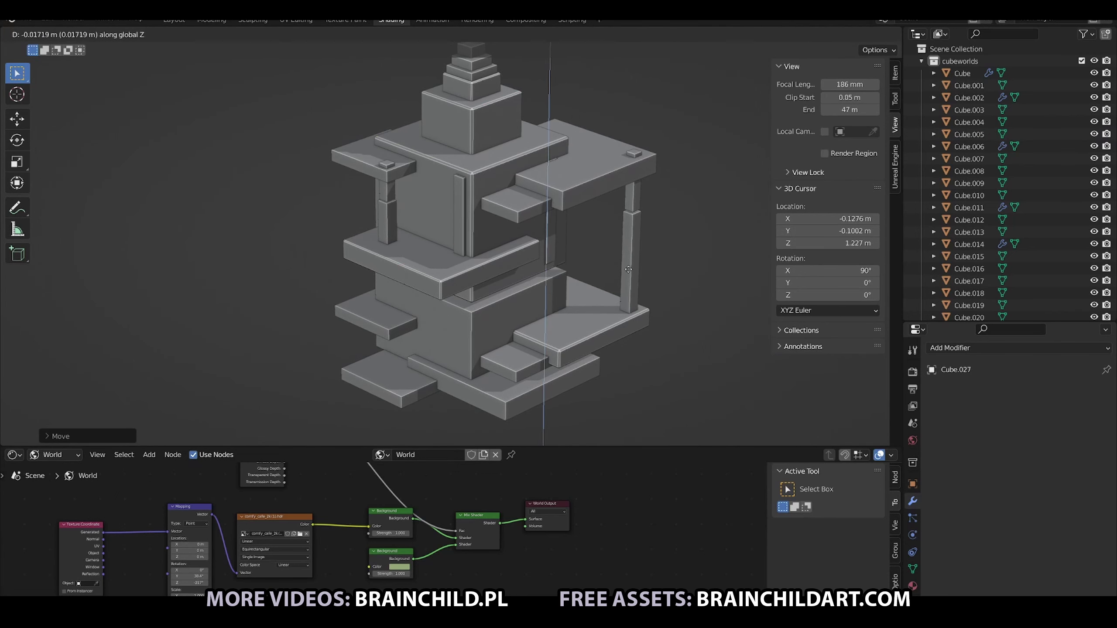
key(z)
click(728, 228)
Add two more bar copies, moved vertically and along Y, between the floors
key(shift+d)
key(z)
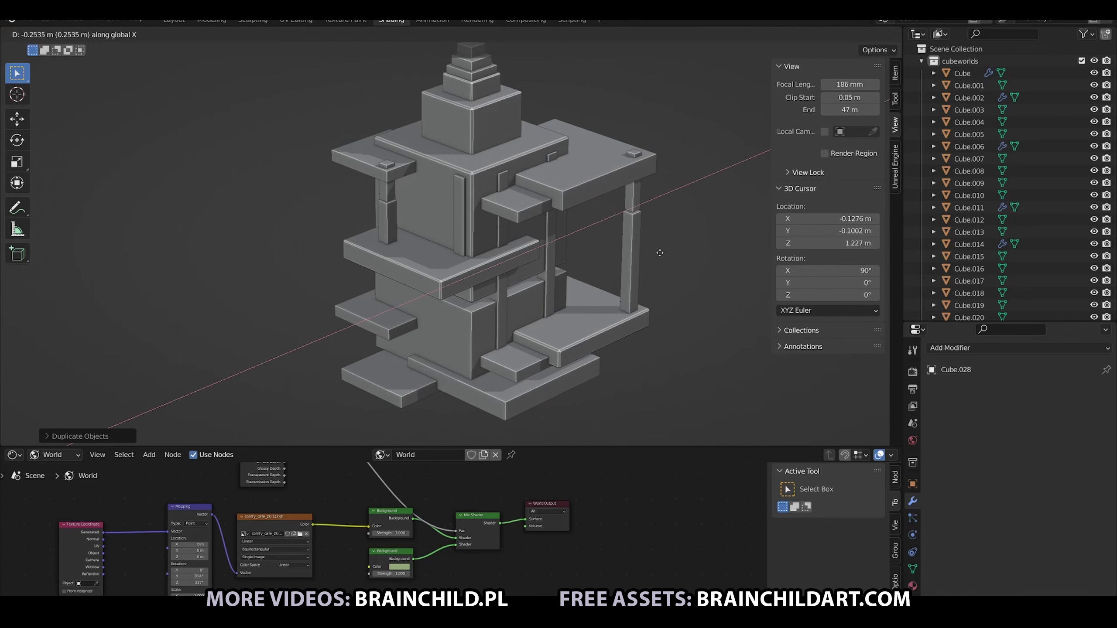
click(649, 285)
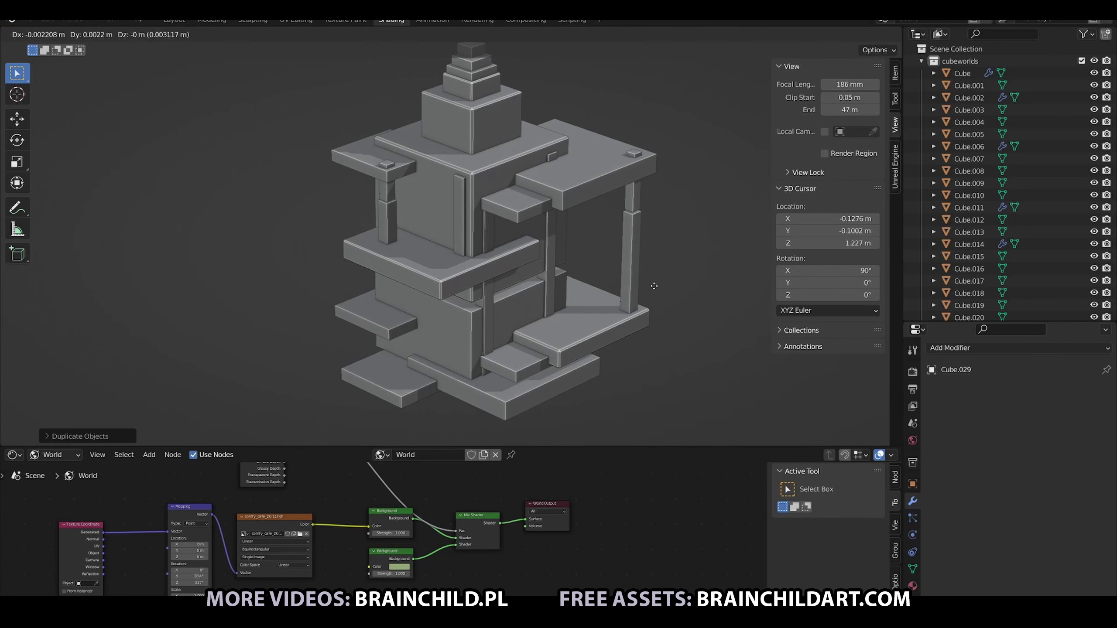
key(shift+d)
key(y)
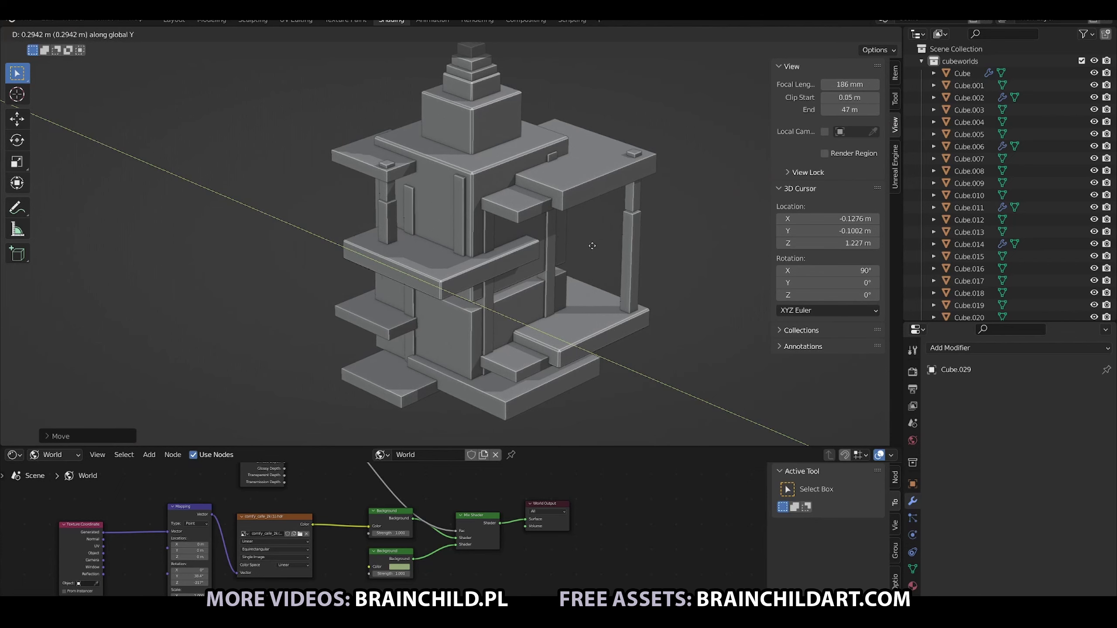
key(z)
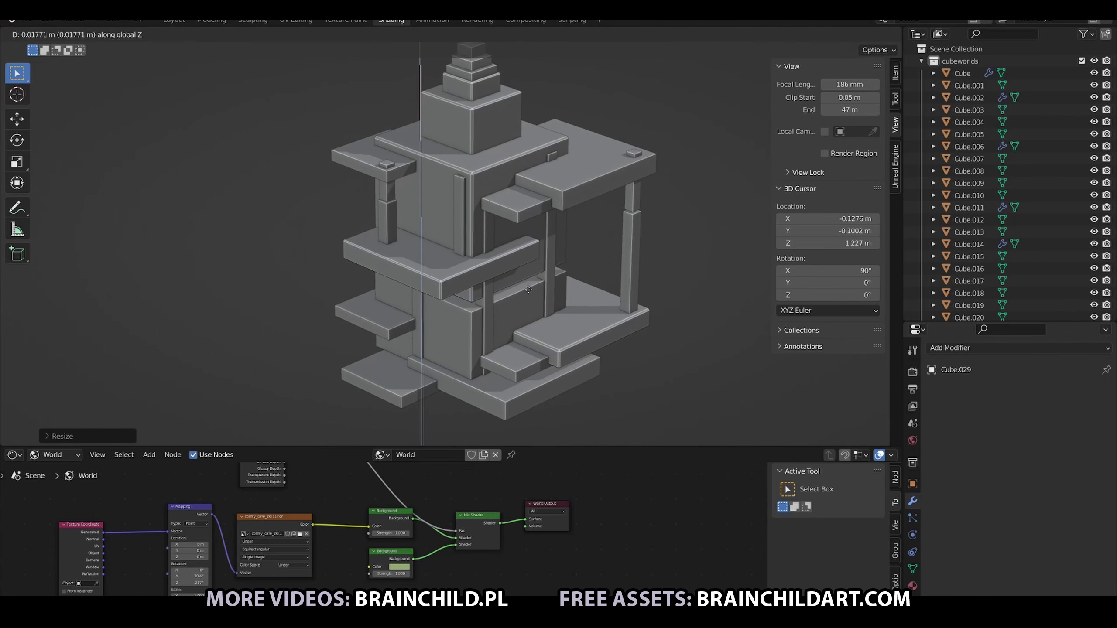
click(550, 294)
mouse_move(576, 212)
middle_down()
mouse_move(510, 190)
mouse_move(540, 157)
mouse_move(543, 116)
mouse_move(511, 123)
mouse_move(546, 136)
middle_up()
Thin the top block bevels (0.006 m Cube.013, 0.008 m Cube.011) and duplicate a top block
click(513, 153)
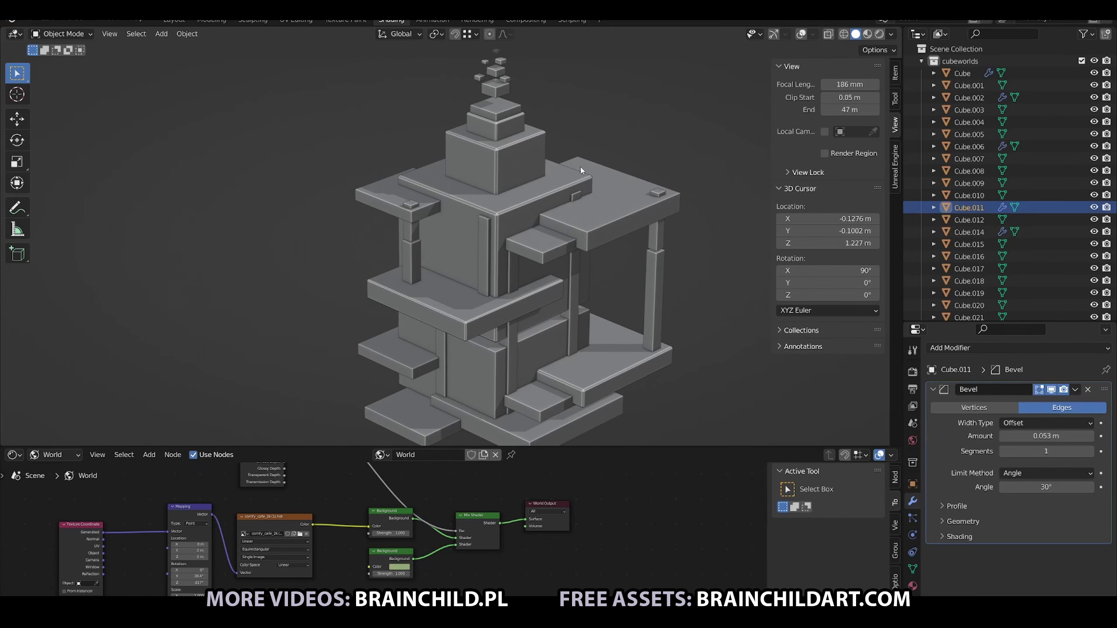
drag(510, 162, 503, 174)
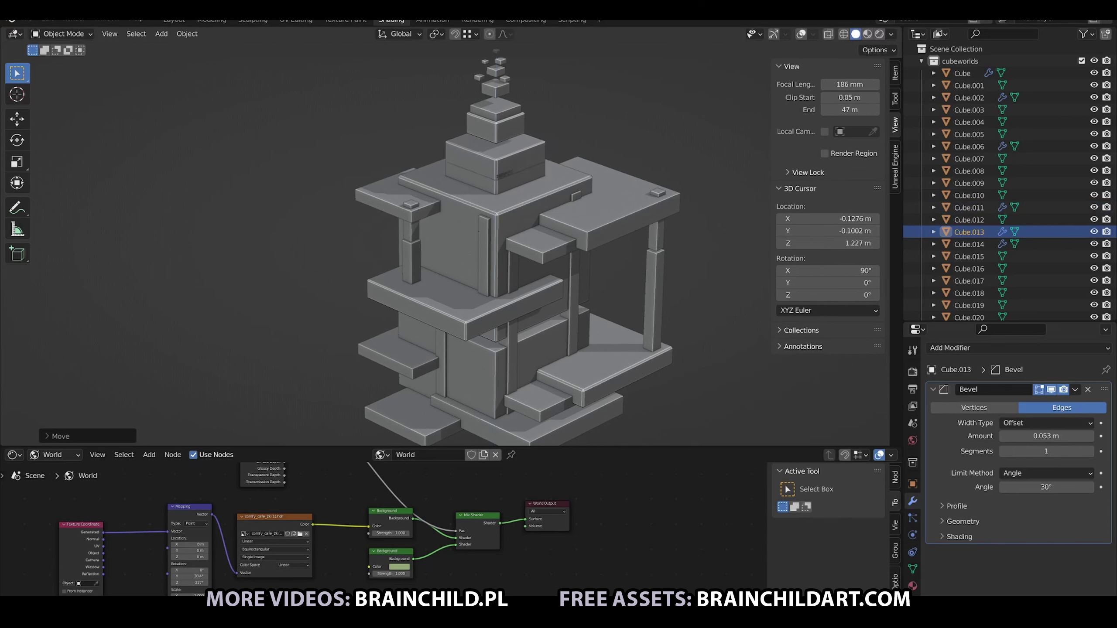
key(ctrl+z)
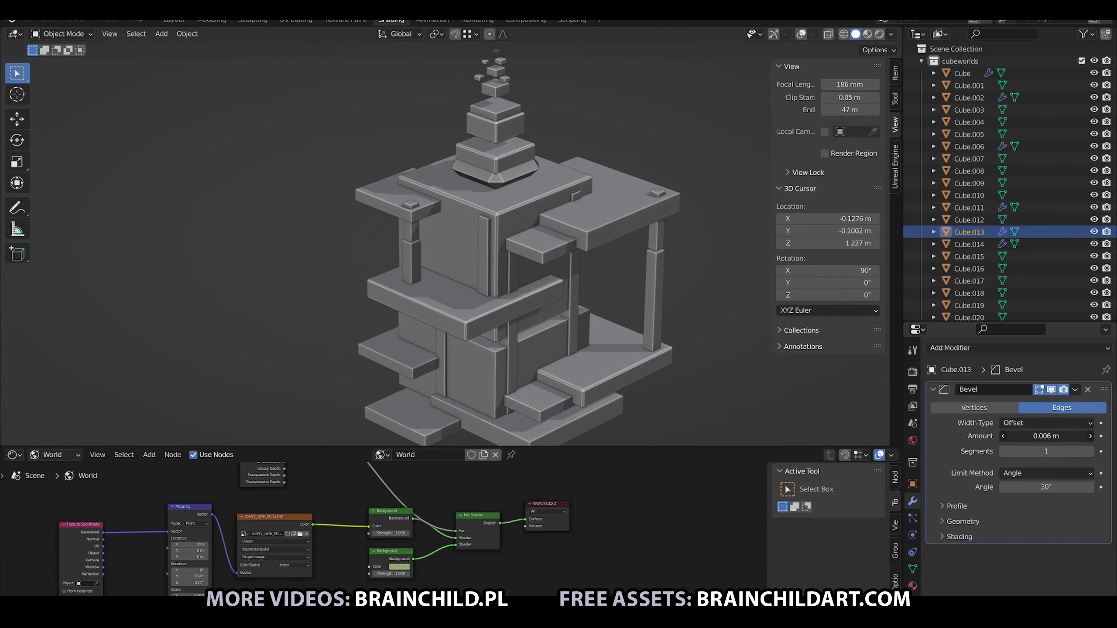
key(ctrl+z)
key(ctrl+z)
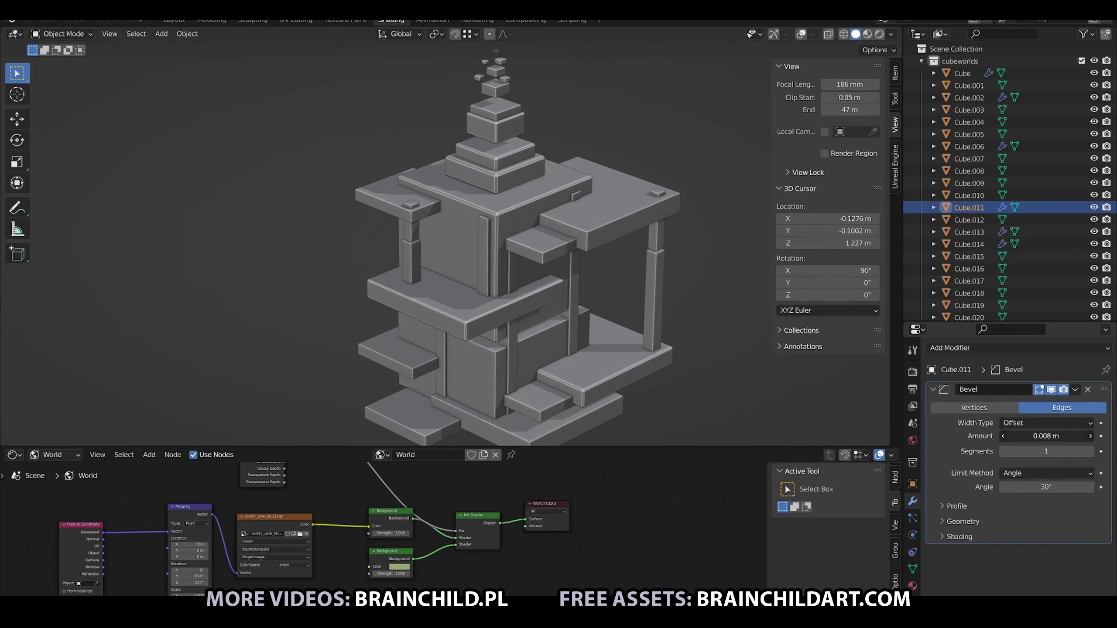
click(495, 123)
key(shift+d)
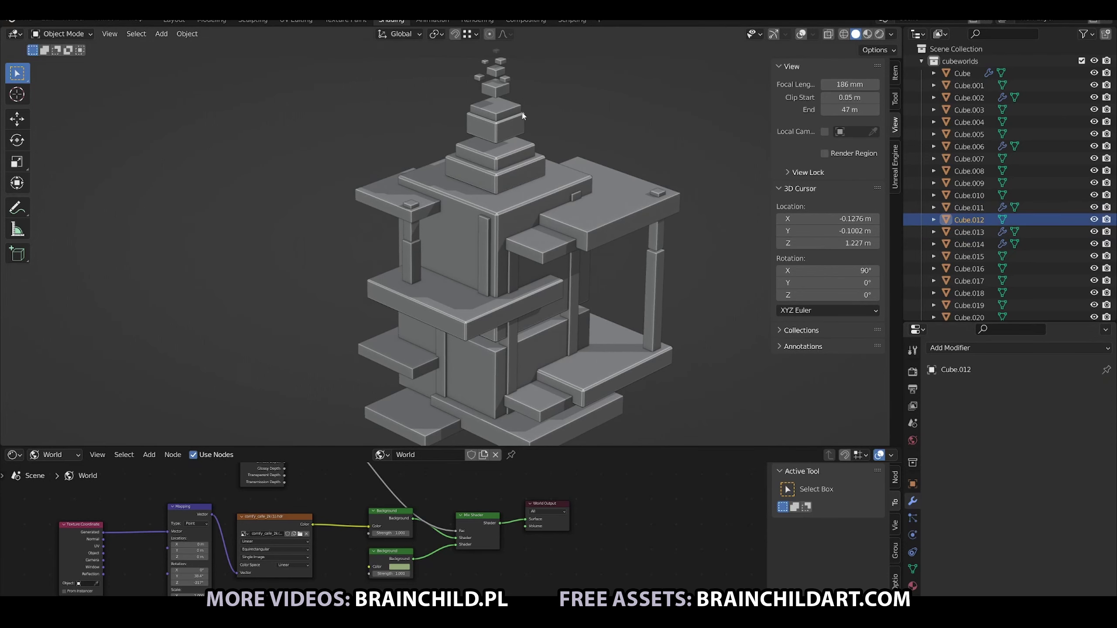
Cancel the copied block's resize, select Cube.001 and discard an accidental Boolean modifier
key(s)
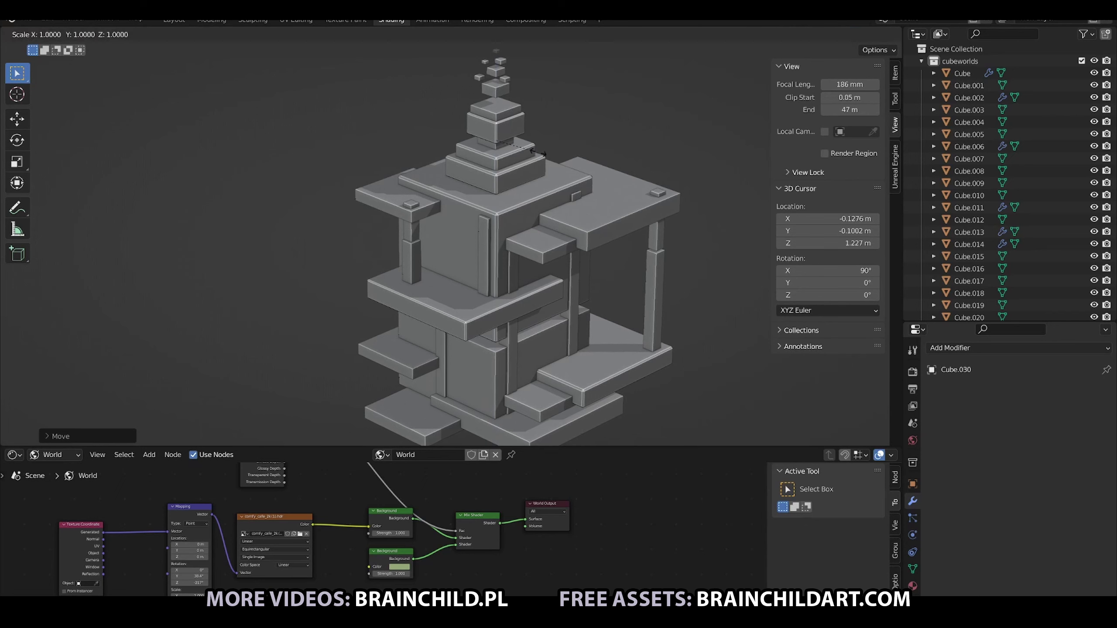
right_click(537, 154)
middle_drag(537, 154, 546, 111)
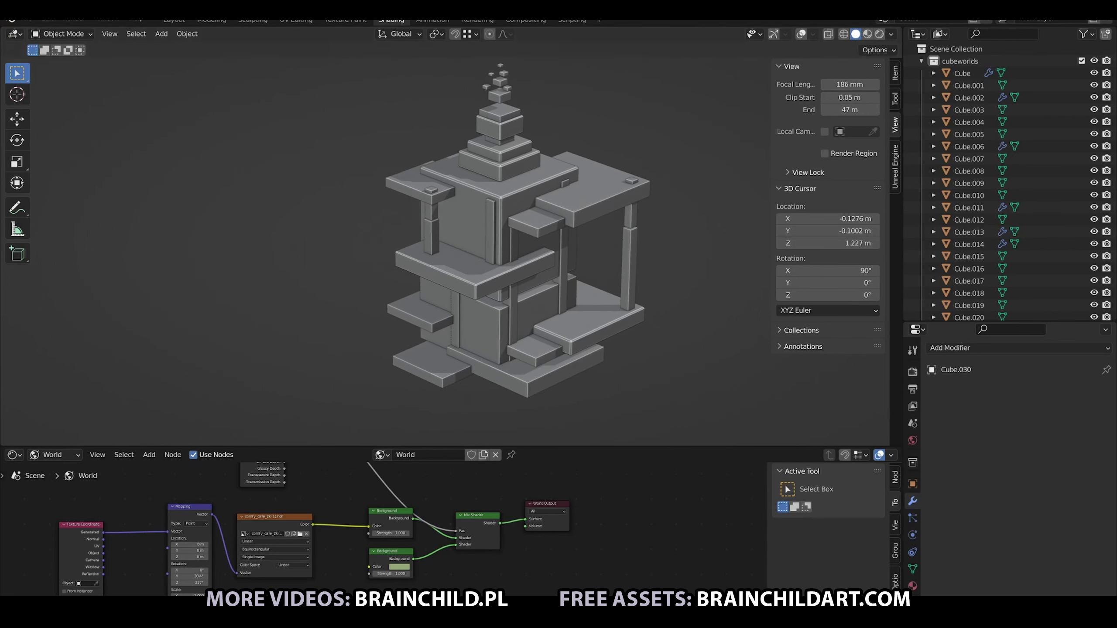
scroll(664, 206, up, 2)
click(646, 212)
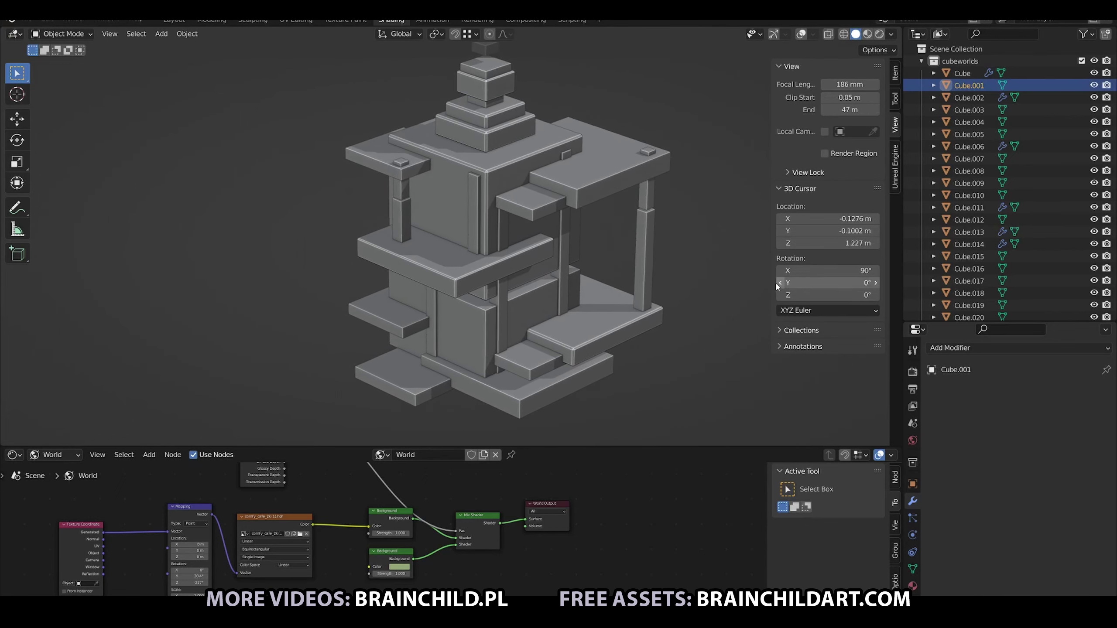
click(1011, 348)
click(861, 124)
key(ctrl+x)
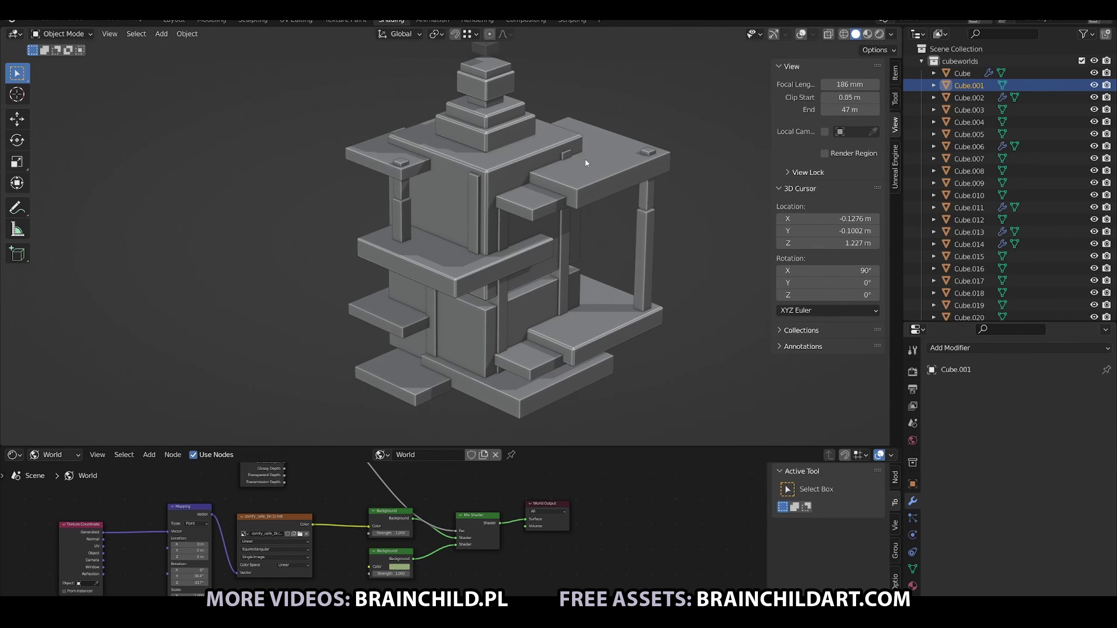
Give Cube.001 a 0.005 m Bevel modifier after applying its scale
click(973, 348)
click(862, 112)
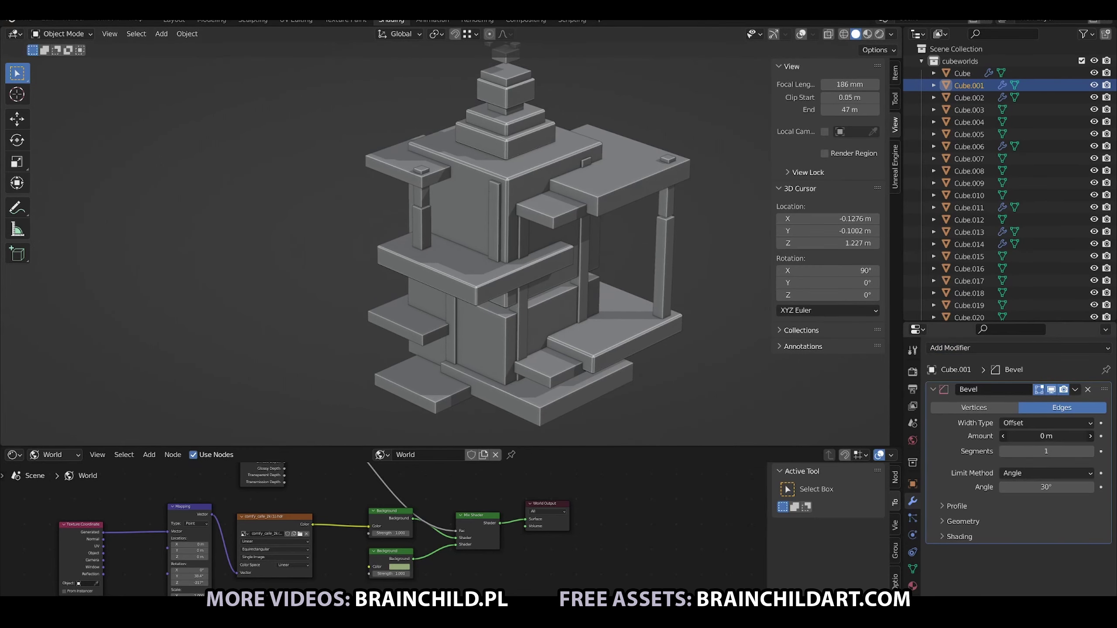
key(ctrl+a)
click(640, 334)
drag(1045, 435, 1011, 435)
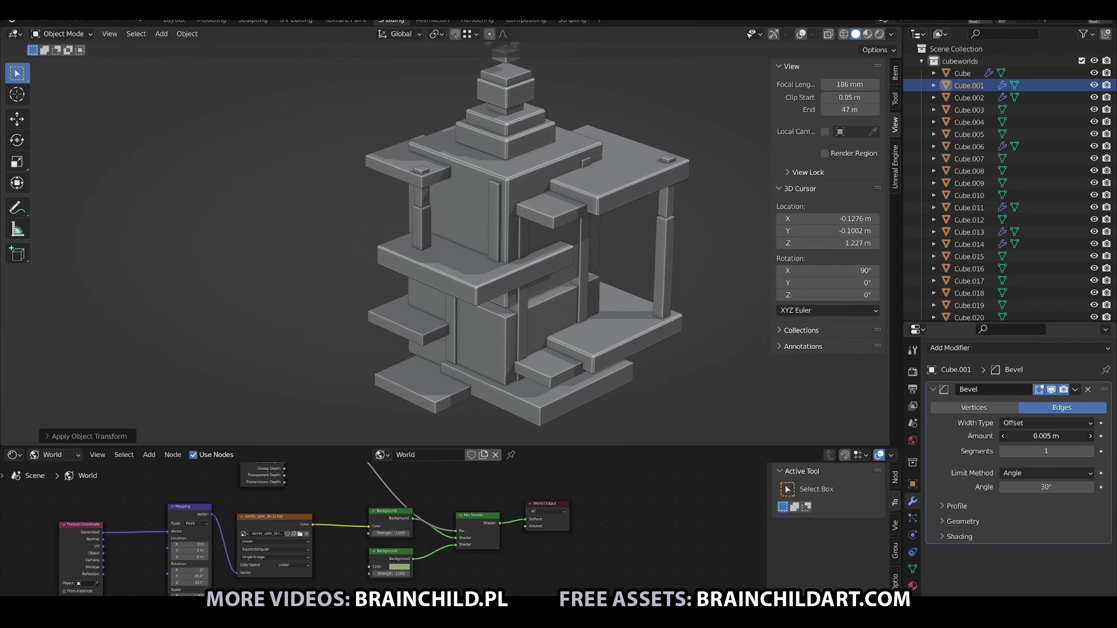
click(604, 243)
Nudge the lower-left shelf Cube.010 −0.032 m along Y and shift the lower-left slab
shift+middle_drag(583, 236, 542, 223)
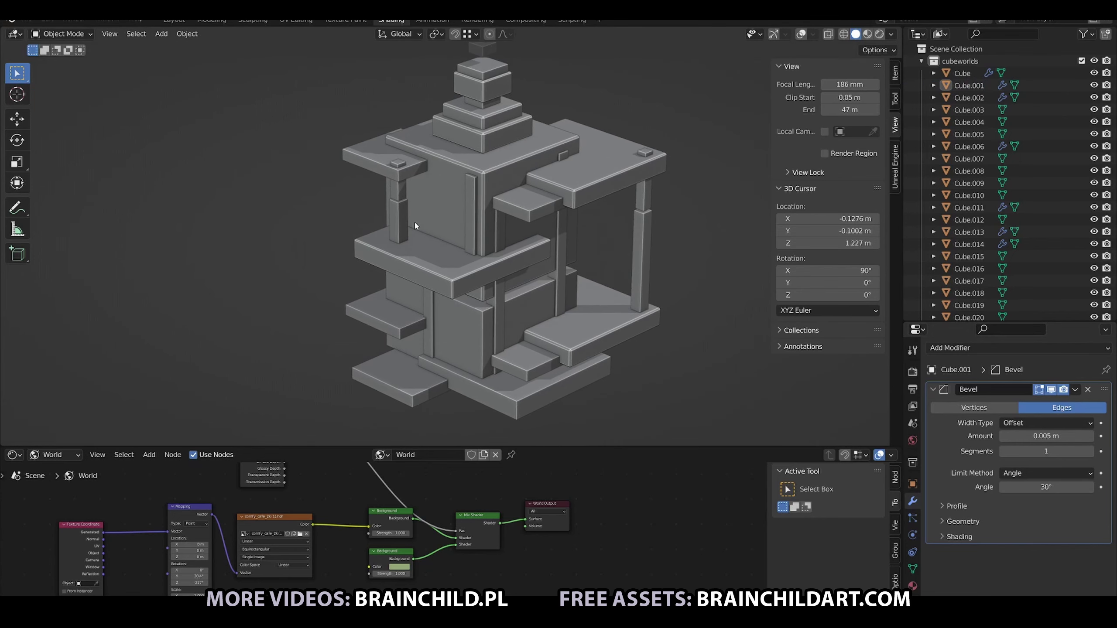
click(386, 303)
drag(386, 304, 402, 298)
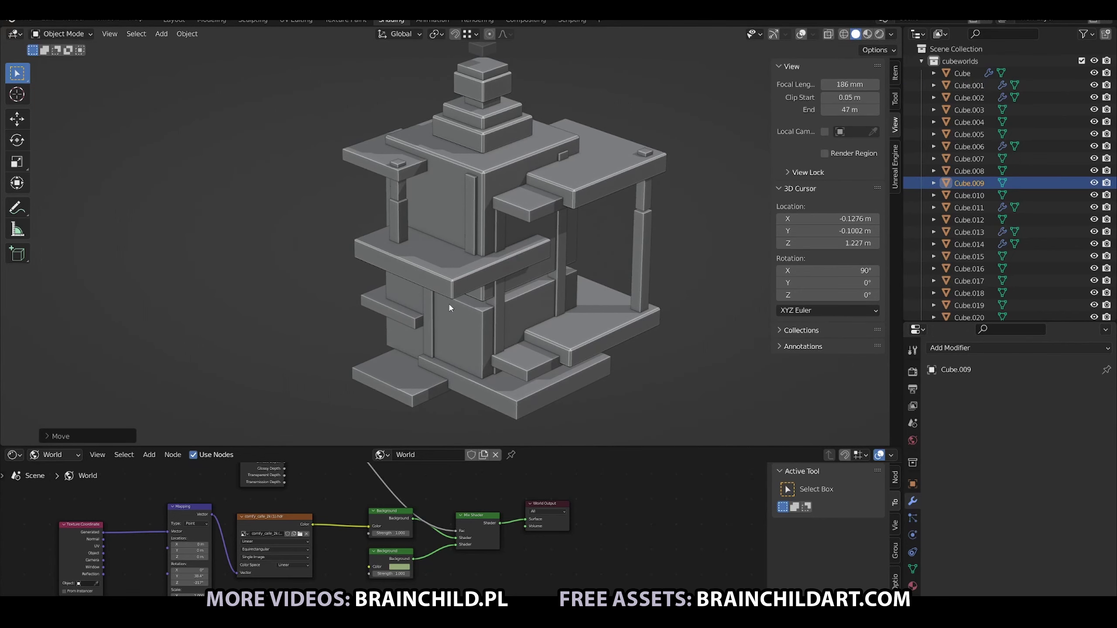
key(g)
key(y)
click(442, 304)
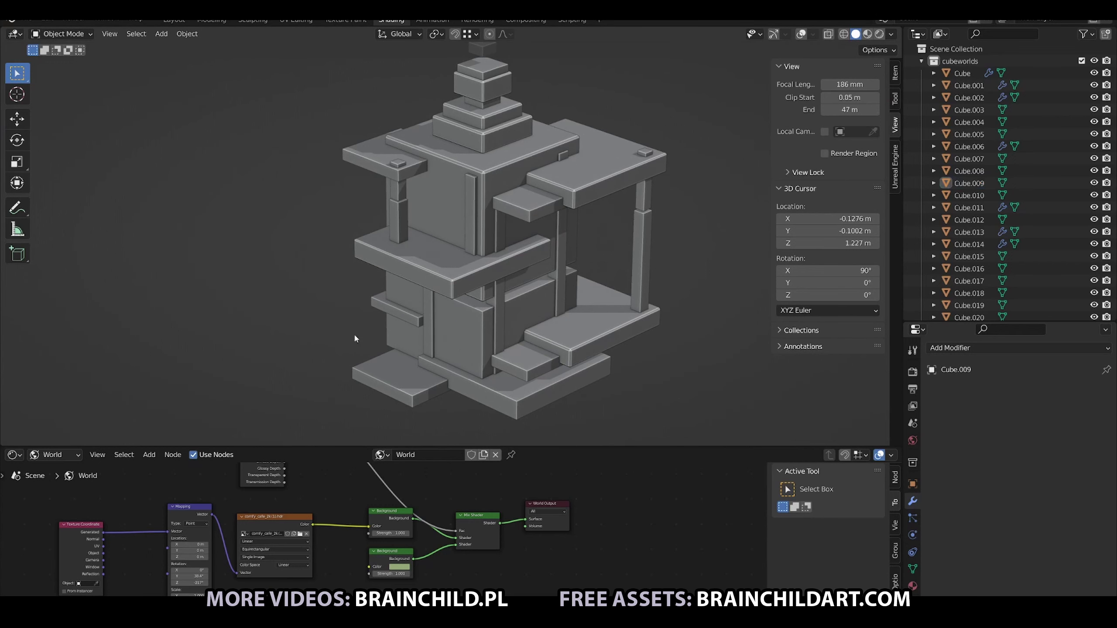
drag(422, 382, 421, 368)
key(g)
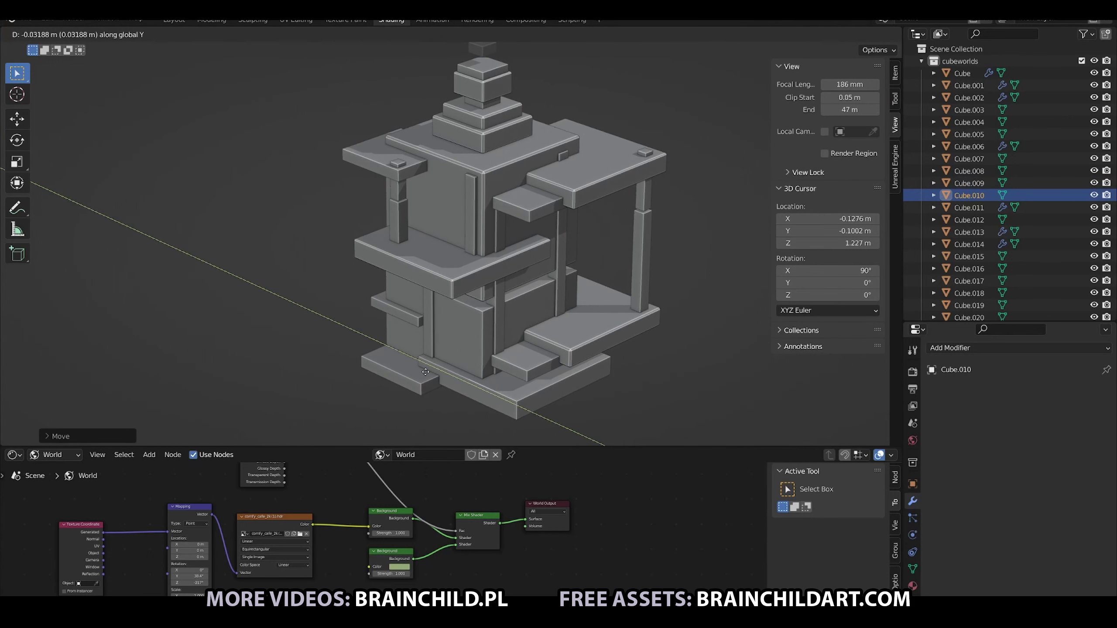
click(425, 375)
click(691, 364)
Orbit the view, restore the full layout and show the material properties
scroll(540, 293, down, 2)
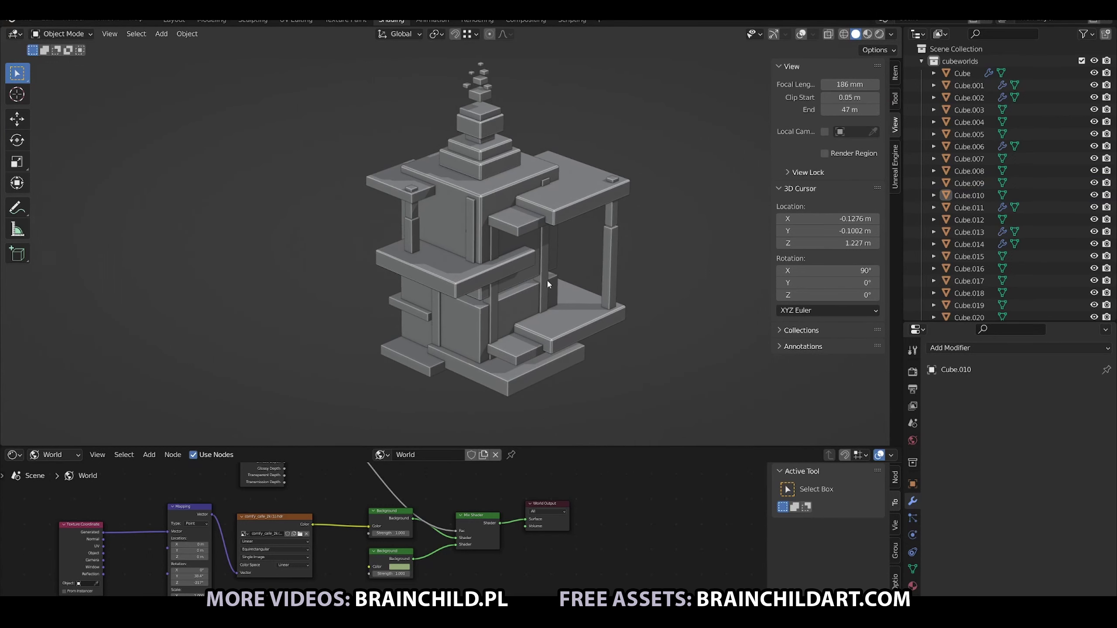
mouse_move(567, 232)
middle_down()
mouse_move(591, 230)
mouse_move(552, 228)
mouse_move(580, 246)
middle_up()
key(ctrl+space)
key(ctrl+space)
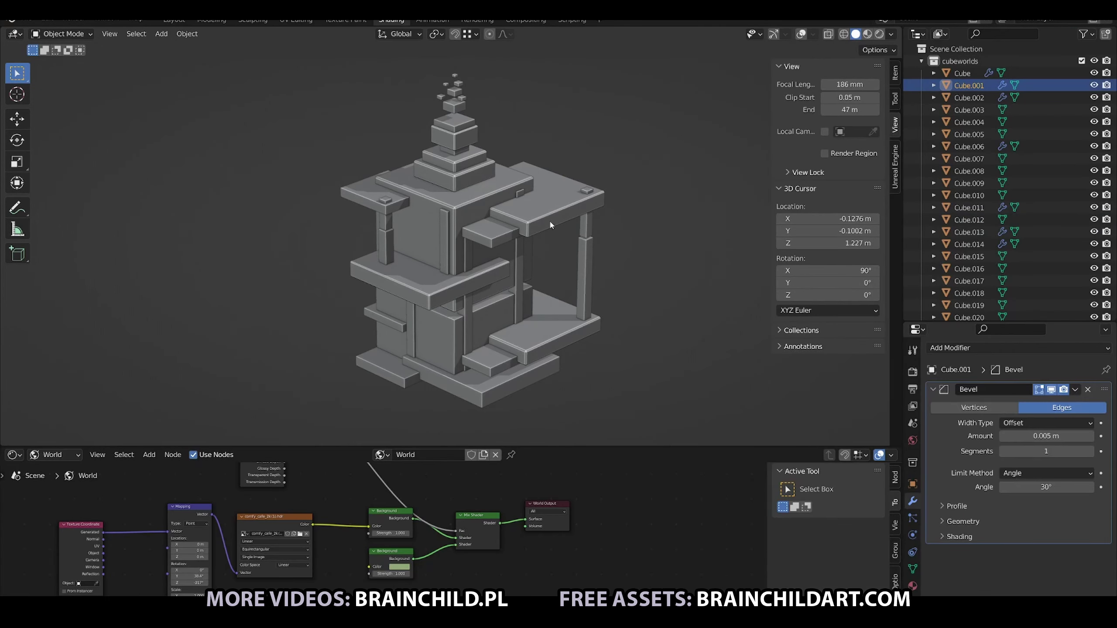
click(912, 584)
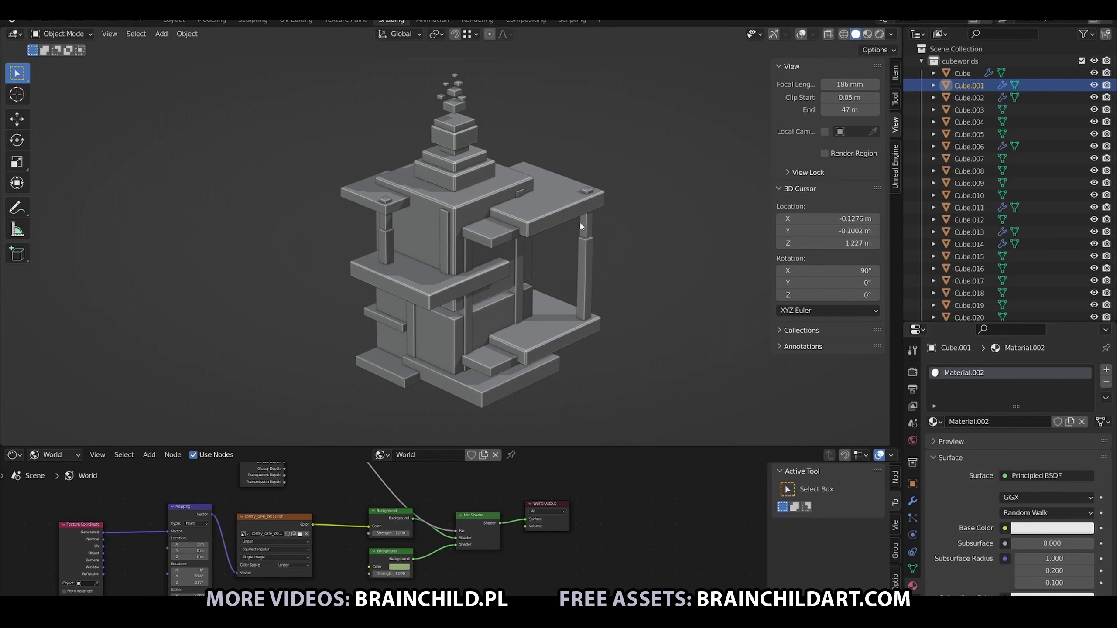
Select all cube objects with Cube.001 active and switch to rendered preview
click(969, 98)
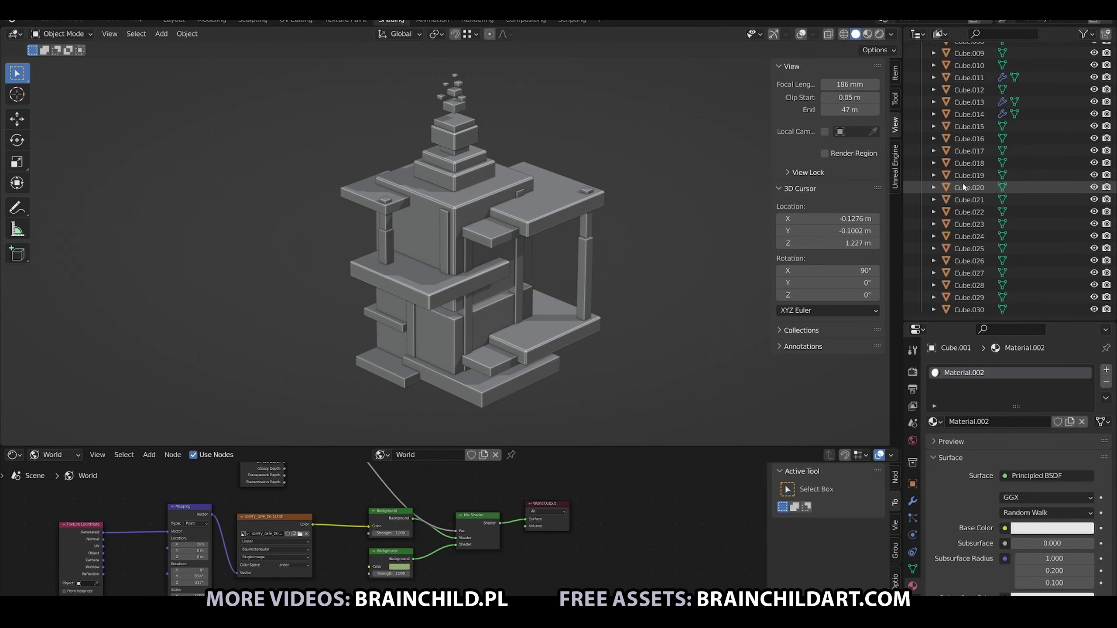
scroll(968, 176, down, 5)
shift+click(969, 300)
scroll(969, 176, up, 2)
scroll(970, 92, up, 3)
ctrl+click(962, 72)
ctrl+click(968, 85)
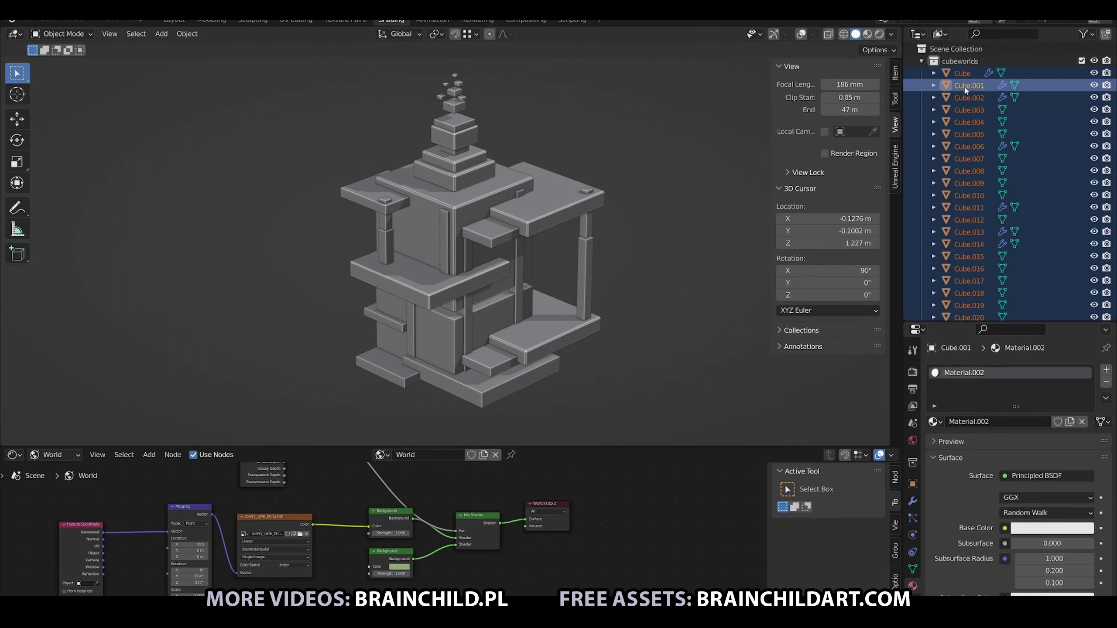
click(1106, 398)
click(1050, 422)
click(879, 34)
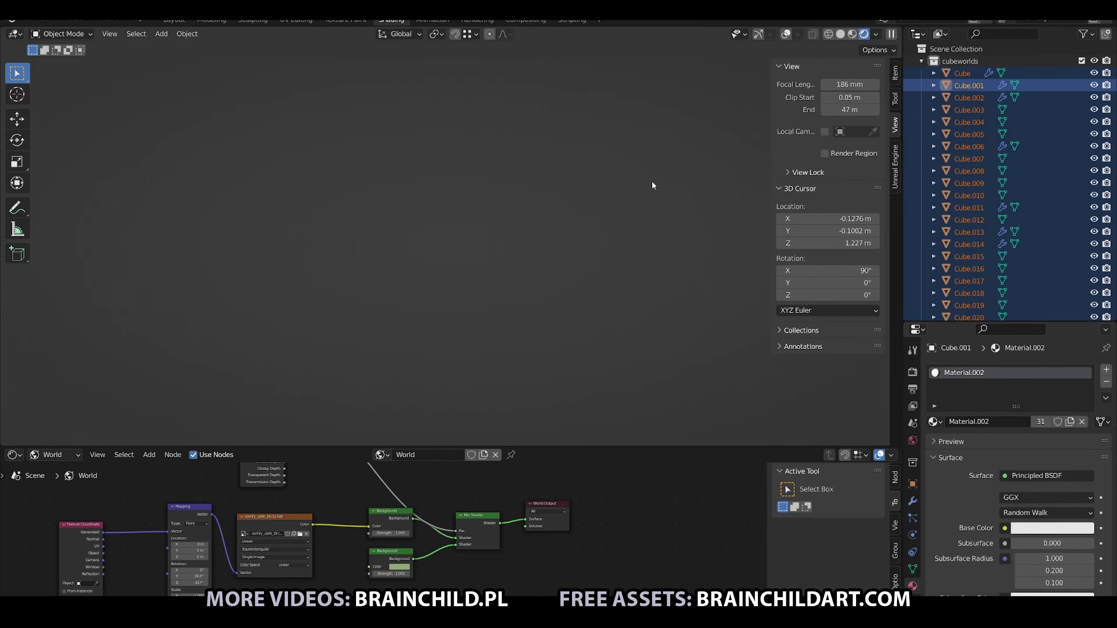
click(657, 215)
Set the world background colour to purple
click(399, 566)
click(410, 487)
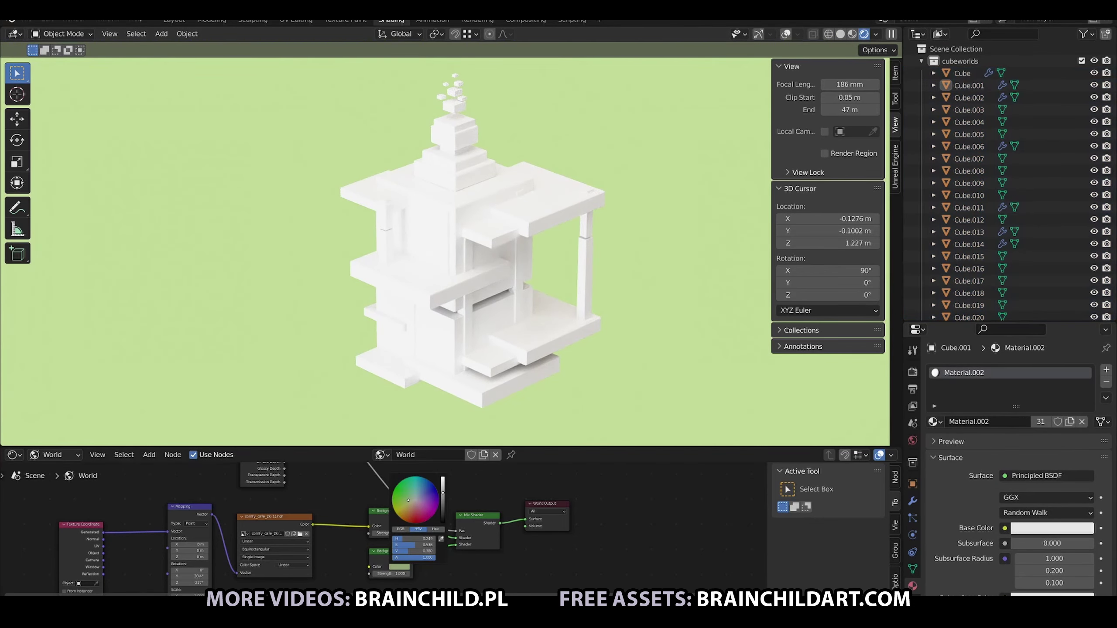
click(399, 566)
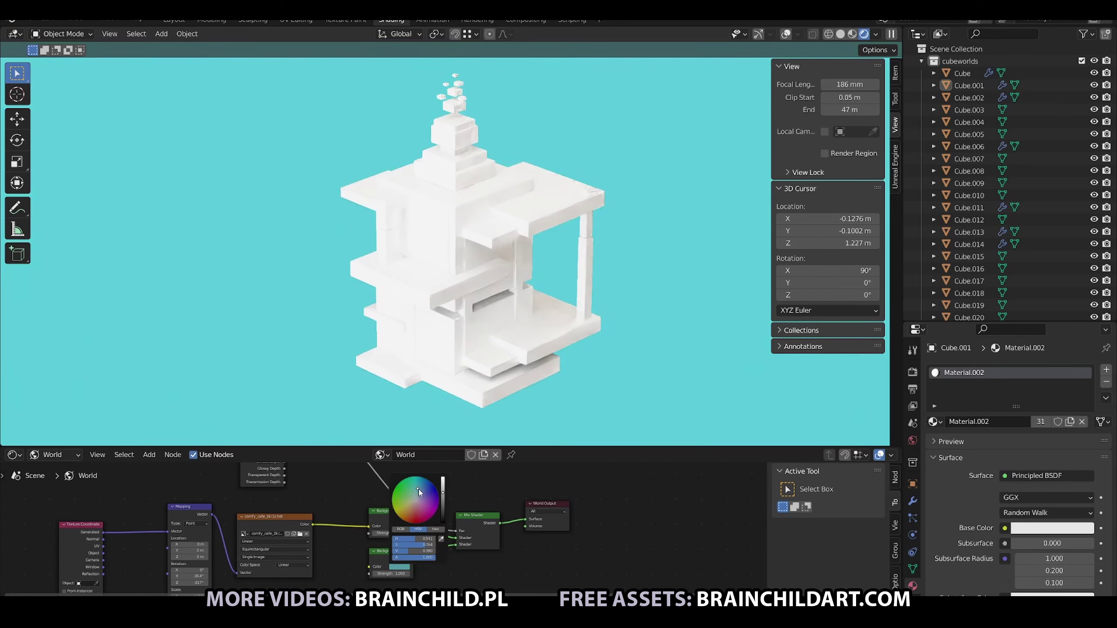
drag(420, 492, 424, 494)
click(541, 203)
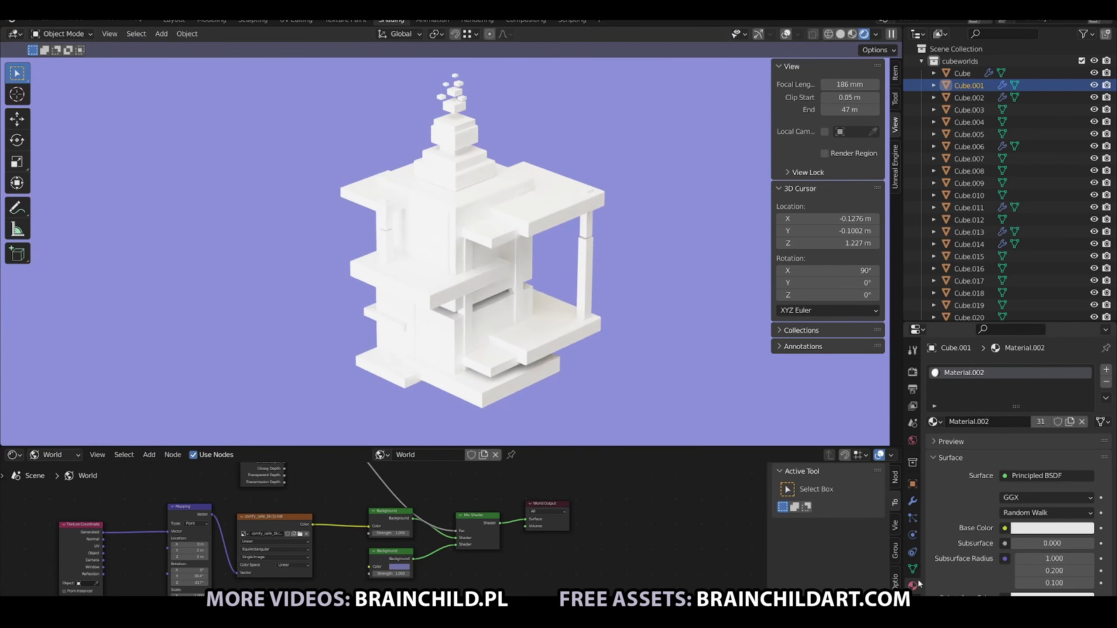
Make Material.002's base colour salmon and preview it full screen
click(1050, 527)
click(1019, 390)
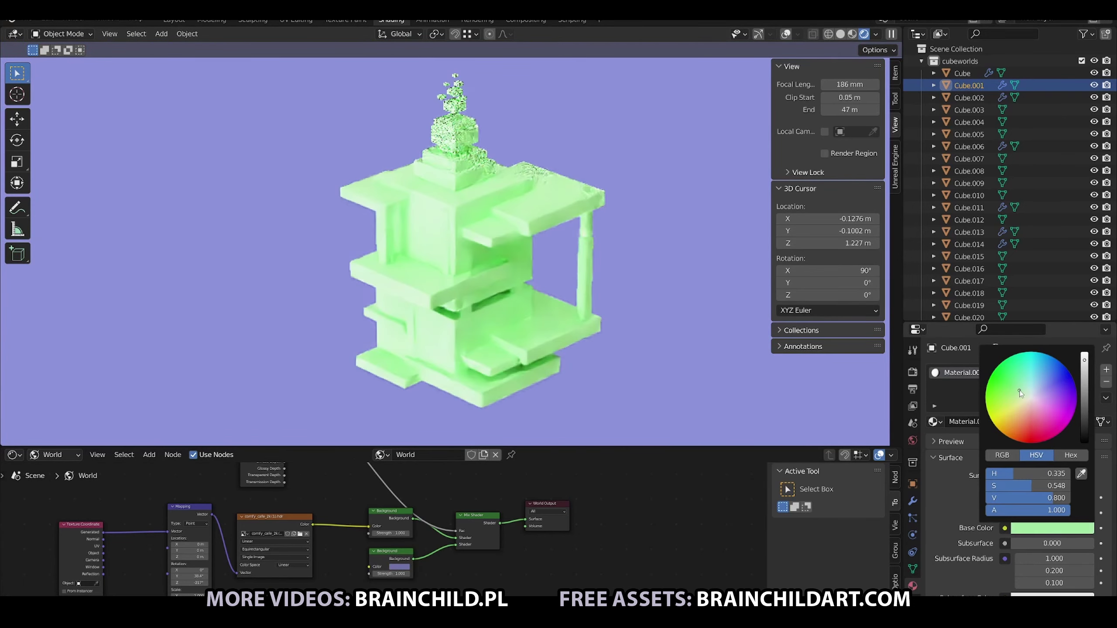
click(1029, 423)
key(ctrl+space)
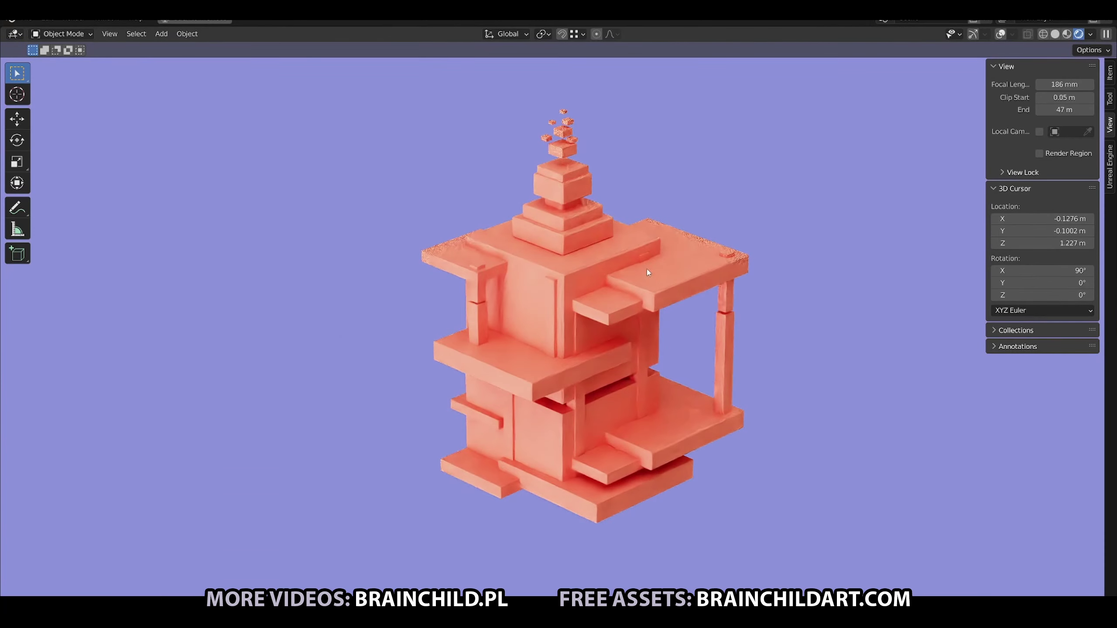
key(ctrl+space)
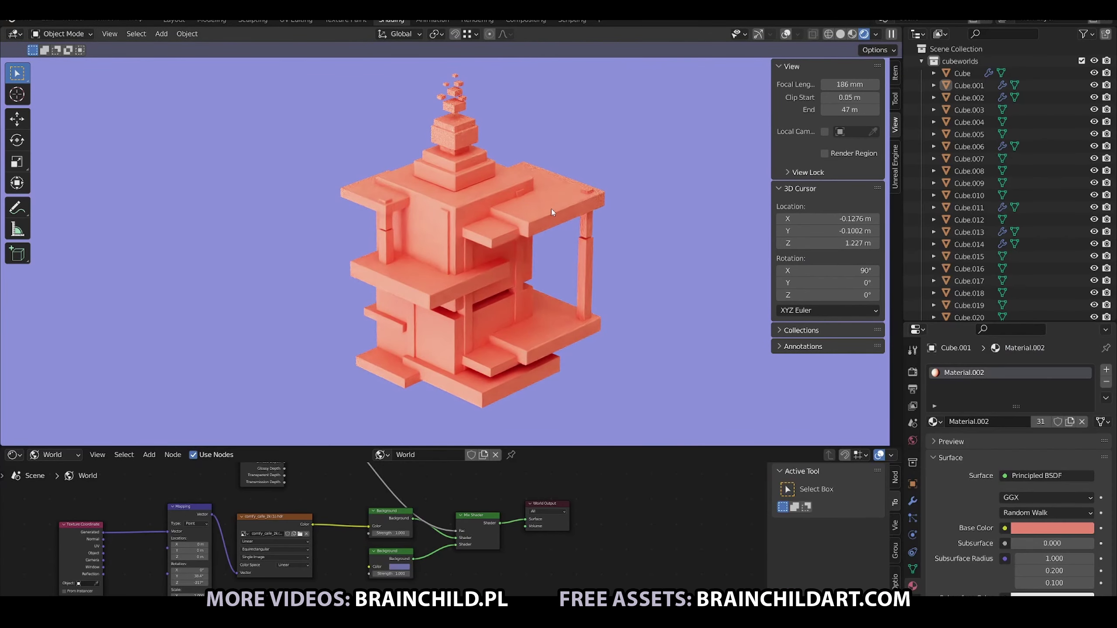
Select the small cube Cube.015 near the tower's top and give it a new material
click(551, 209)
click(465, 133)
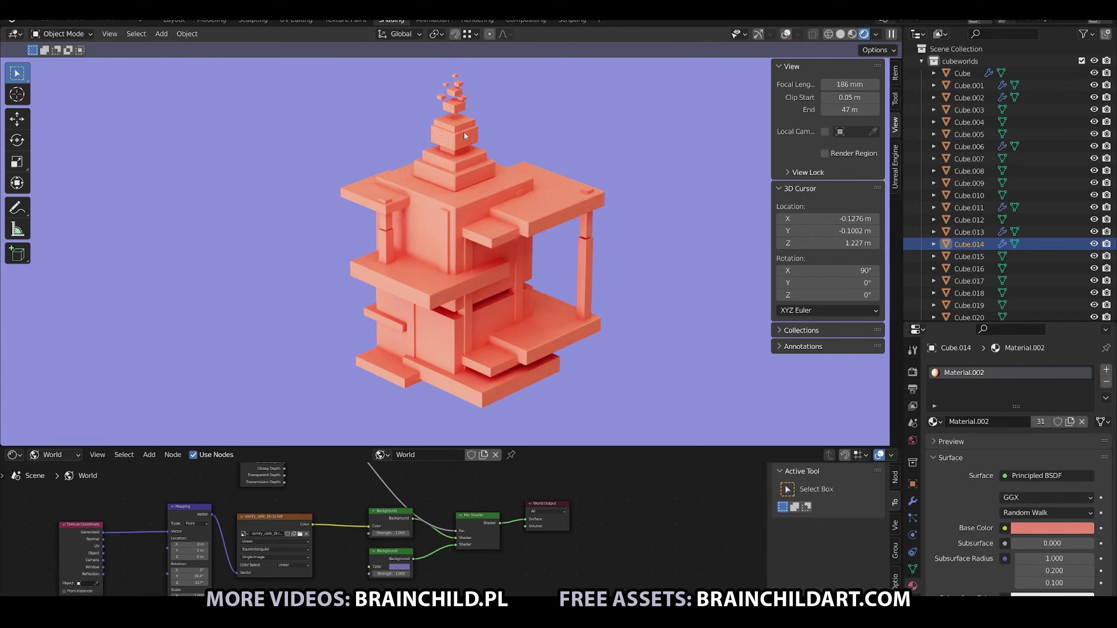
click(454, 102)
click(1070, 421)
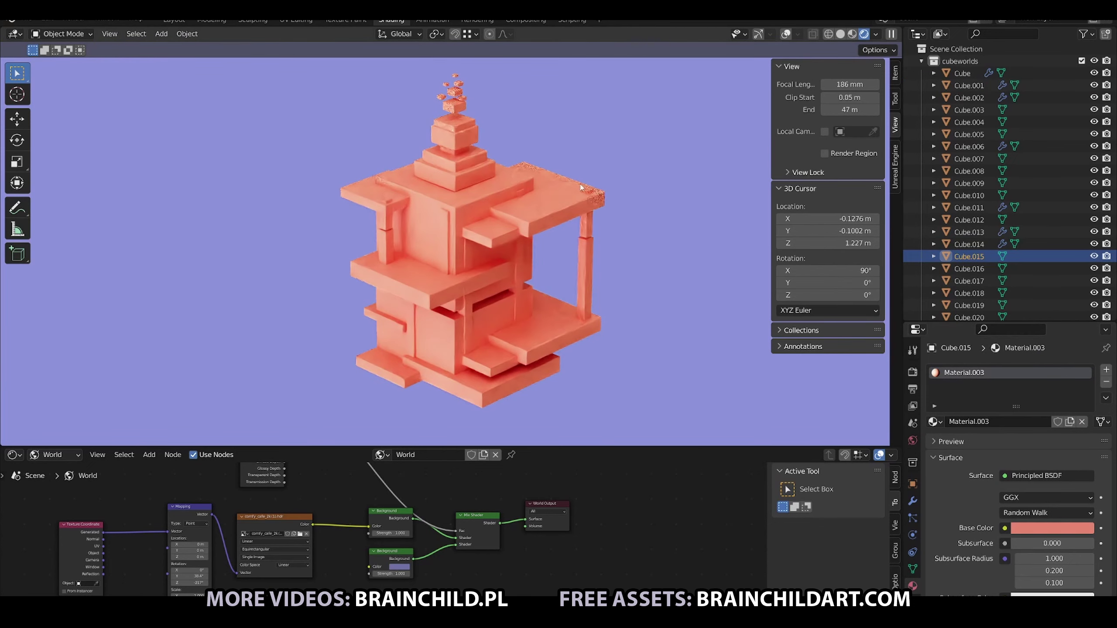
scroll(1035, 524, down, 5)
scroll(1035, 524, down, 5)
Set the material's emission to crimson at strength 38.8, then select more top cubes
click(1038, 493)
drag(1017, 389, 1019, 356)
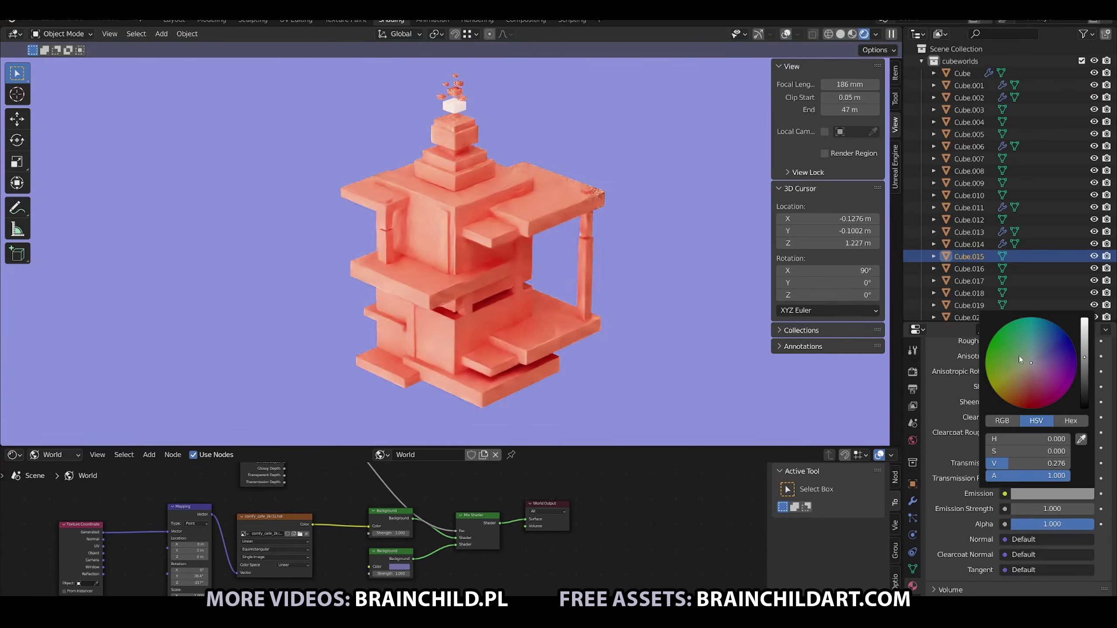
mouse_move(1051, 509)
mouse_down()
mouse_move(1091, 509)
mouse_move(1069, 508)
mouse_up()
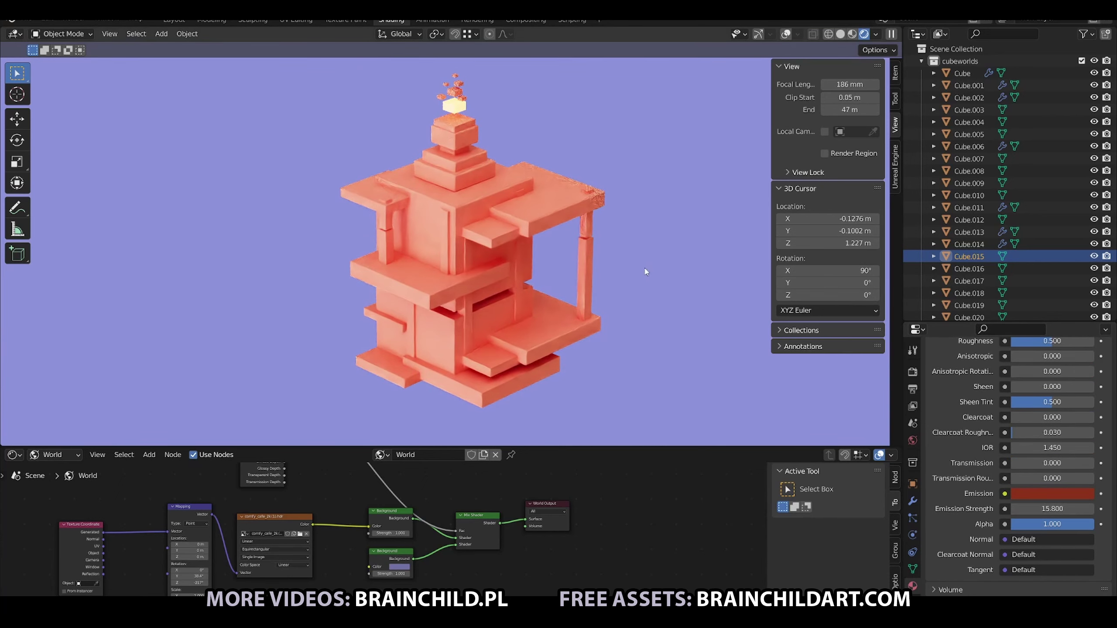
click(1050, 493)
mouse_move(1046, 395)
mouse_down()
mouse_move(1021, 407)
mouse_move(1031, 402)
mouse_up()
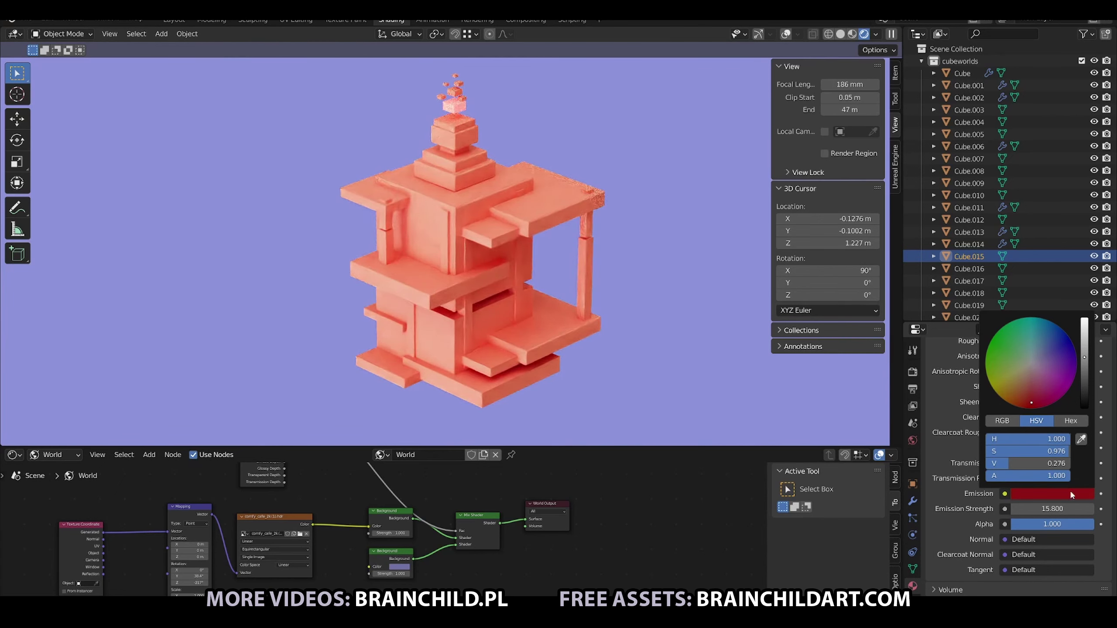
drag(1047, 510, 1042, 509)
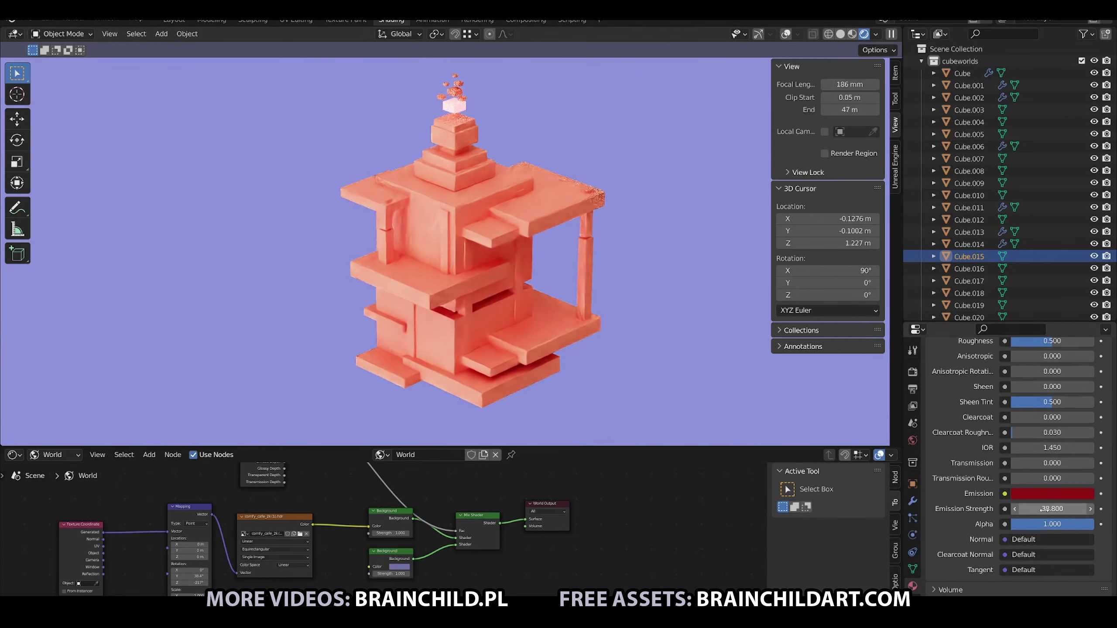
click(657, 263)
click(461, 106)
Copy the glowing material from Cube.015 onto the selected spire-tip cubes
shift+click(455, 88)
shift+click(452, 83)
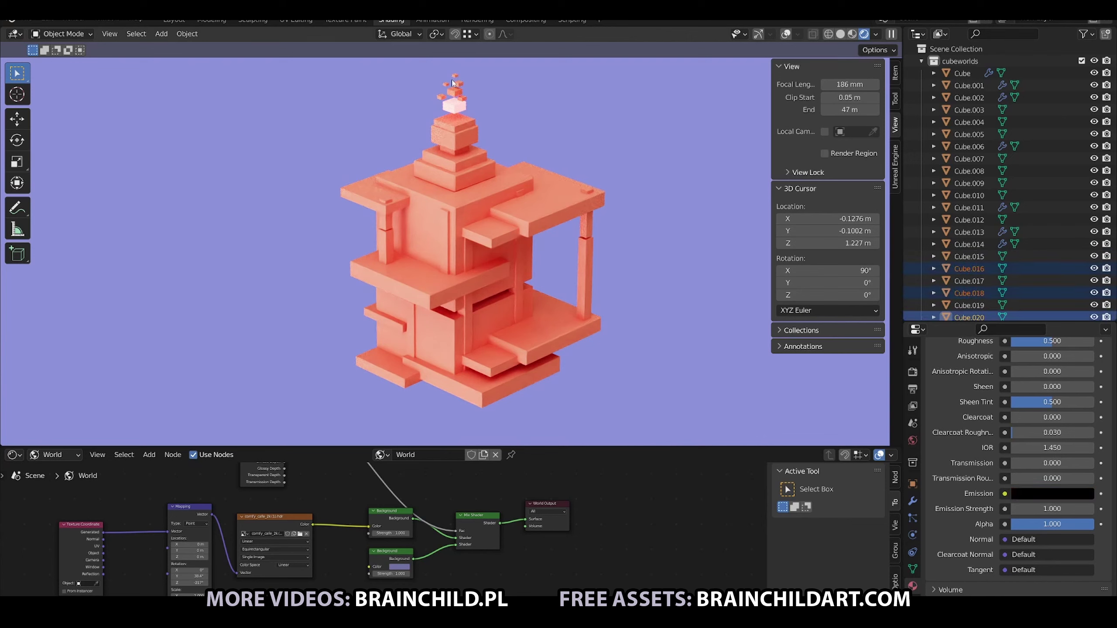
shift+click(968, 256)
scroll(1011, 417, up, 10)
click(1105, 398)
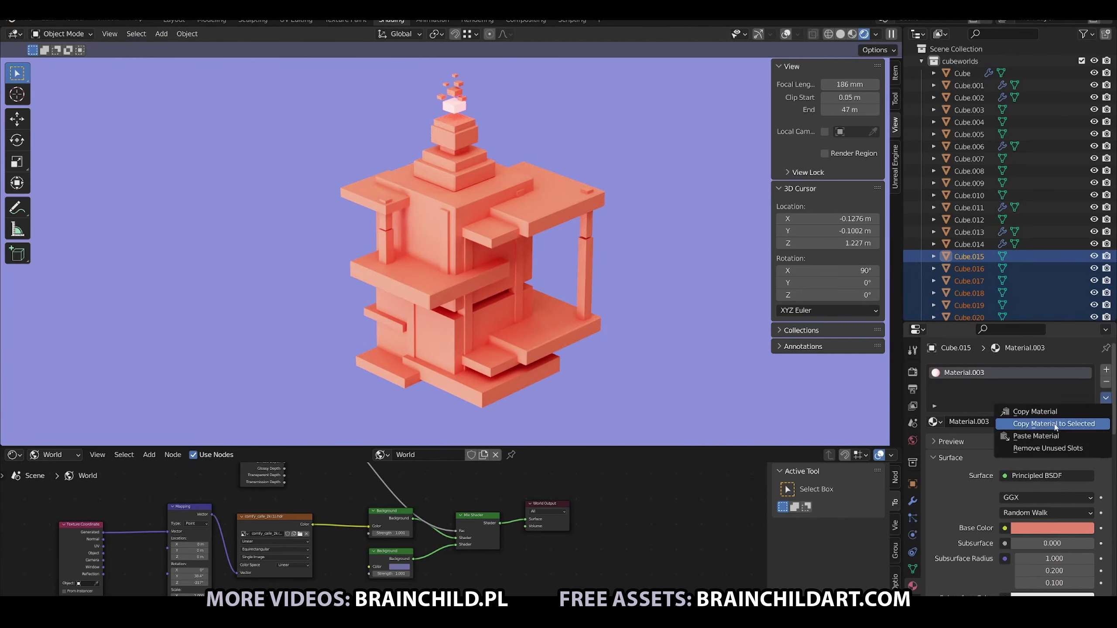
click(1054, 424)
click(681, 294)
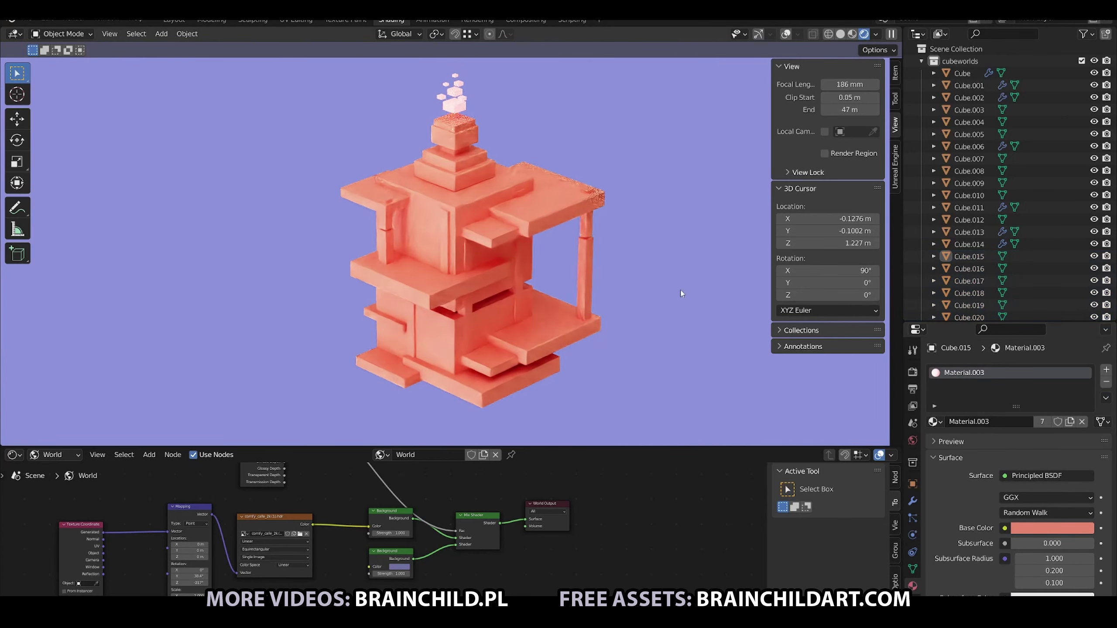
Scale two tower pieces to new sizes
click(523, 279)
key(s)
click(404, 242)
click(527, 293)
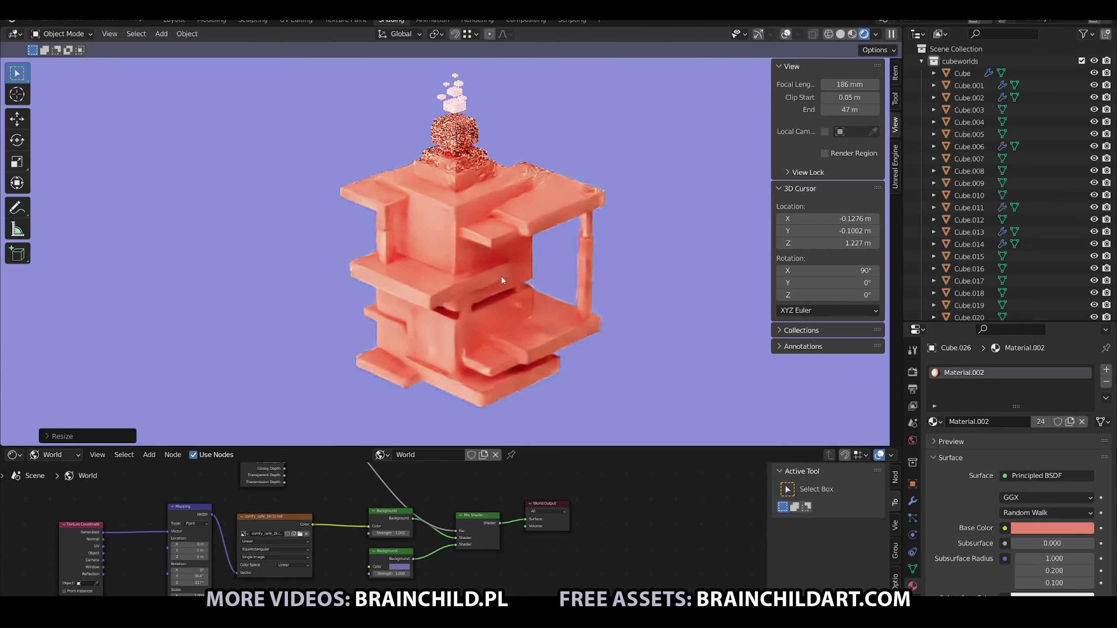
click(427, 322)
key(s)
click(762, 349)
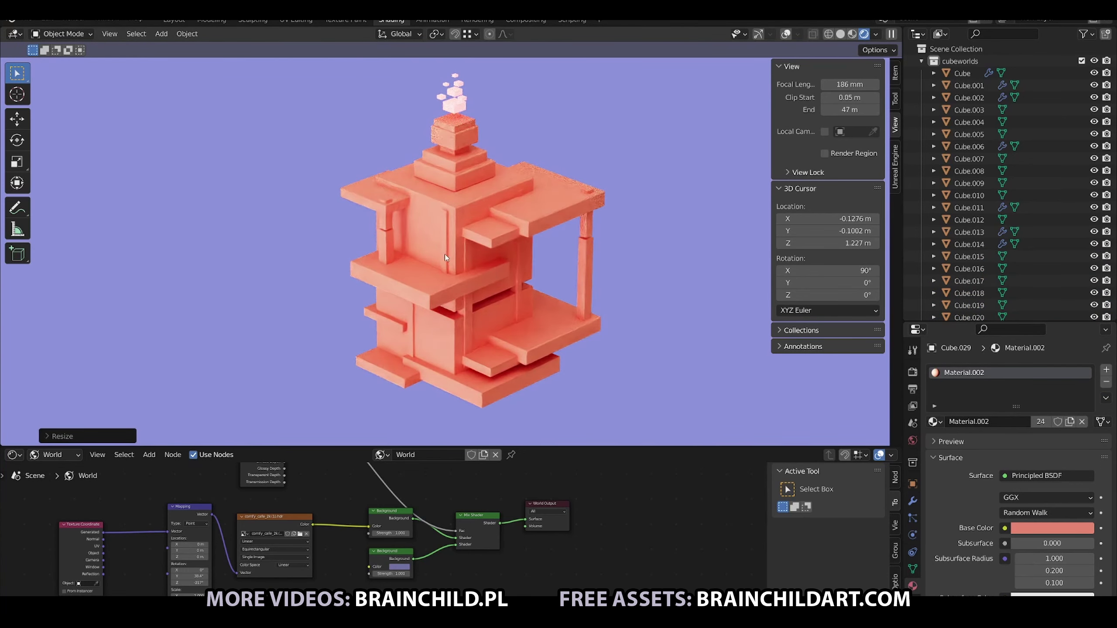
Copy the glowing material onto the thin vertical pillars
shift+click(461, 154)
click(1105, 398)
click(1054, 424)
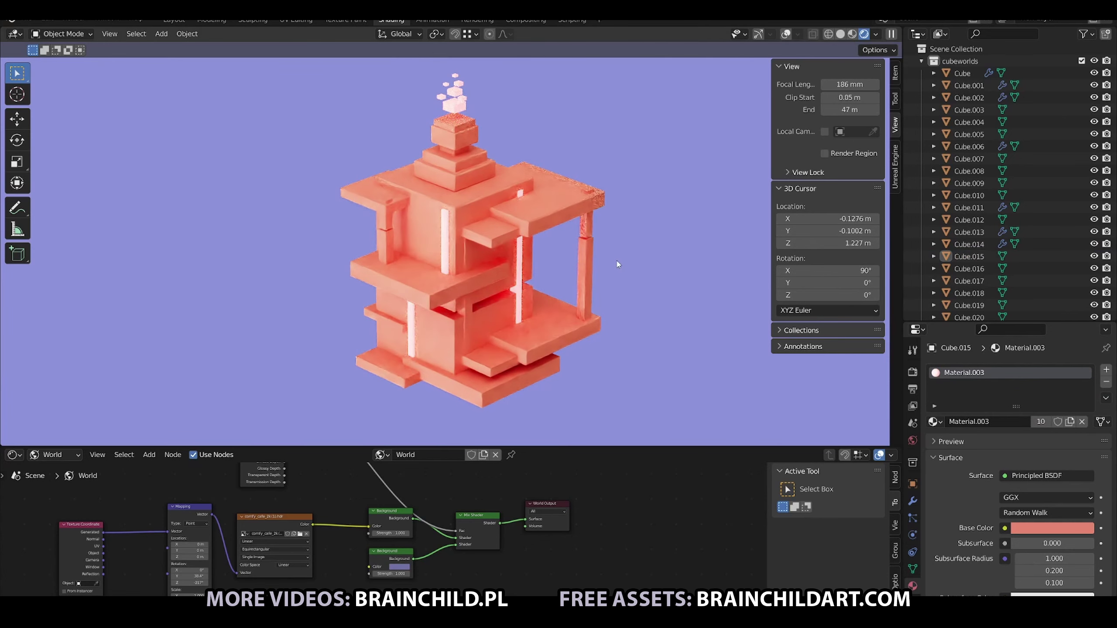
Select the upper right slab and apply its transforms
click(554, 214)
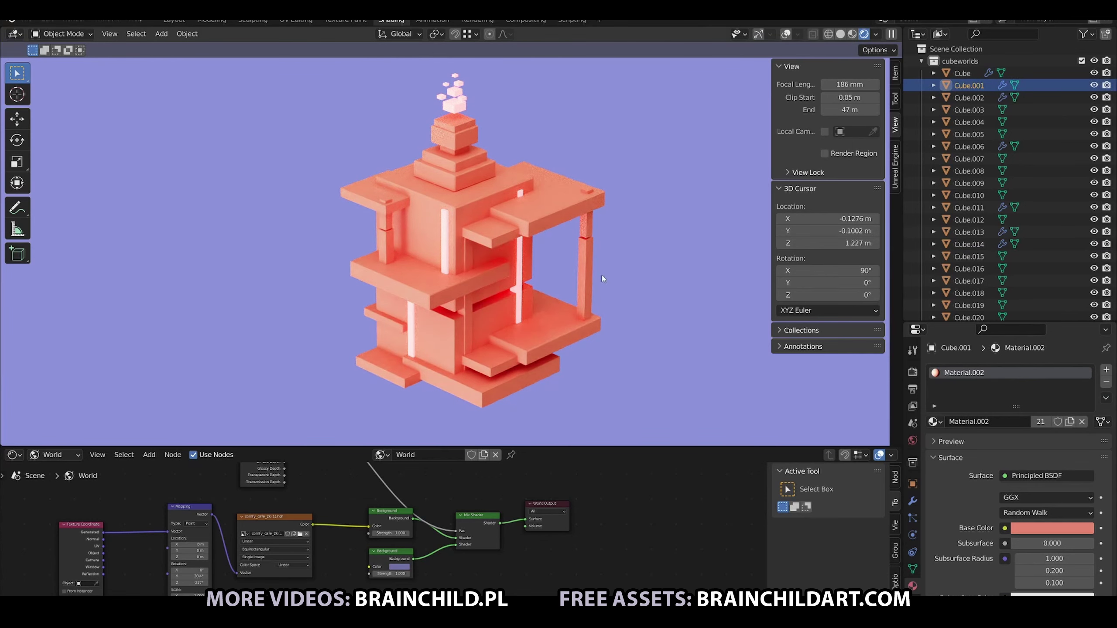
key(shift+d)
click(643, 280)
key(ctrl+a)
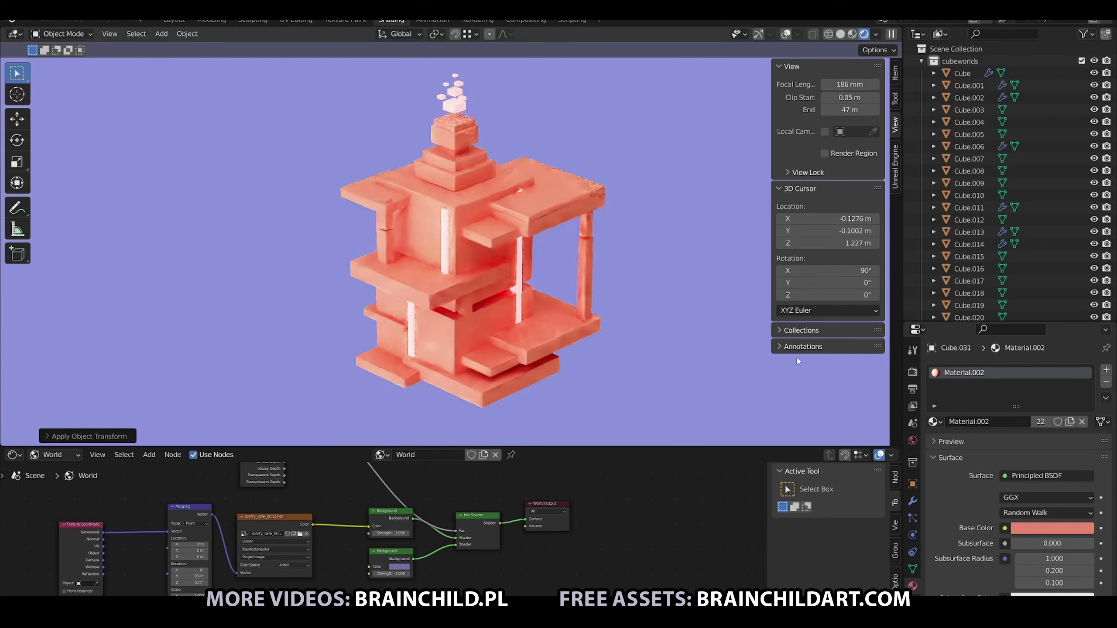
Give the slab a single-user teal Material.004 with Subsurface 0.188
click(1040, 421)
click(1052, 528)
click(1025, 393)
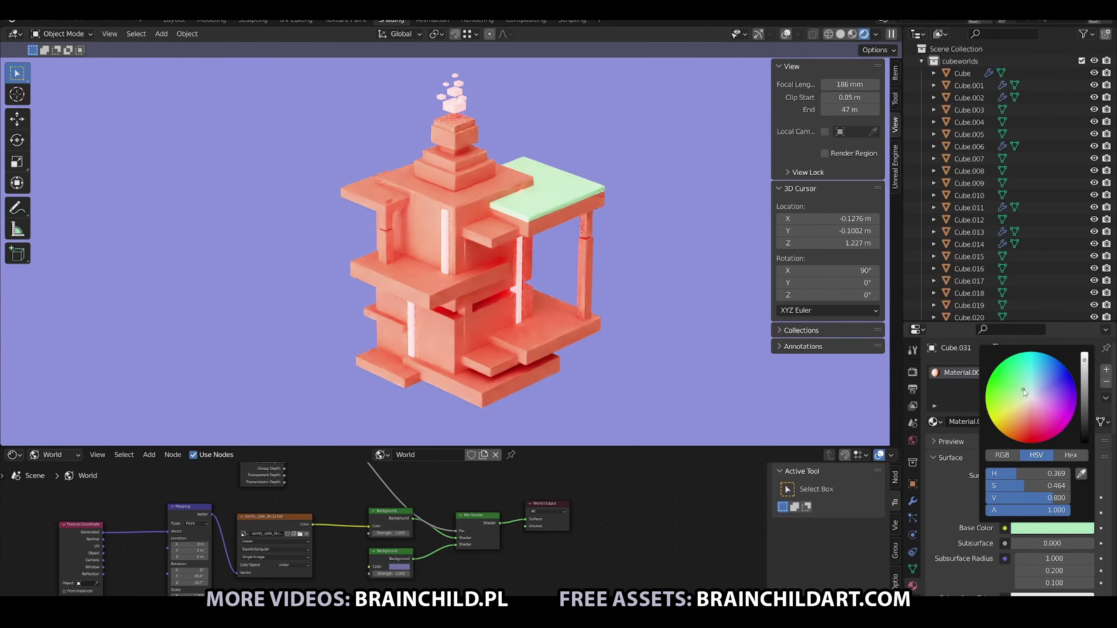
click(1051, 528)
ctrl+scroll(1039, 404, down, 5)
ctrl+scroll(1039, 403, up, 2)
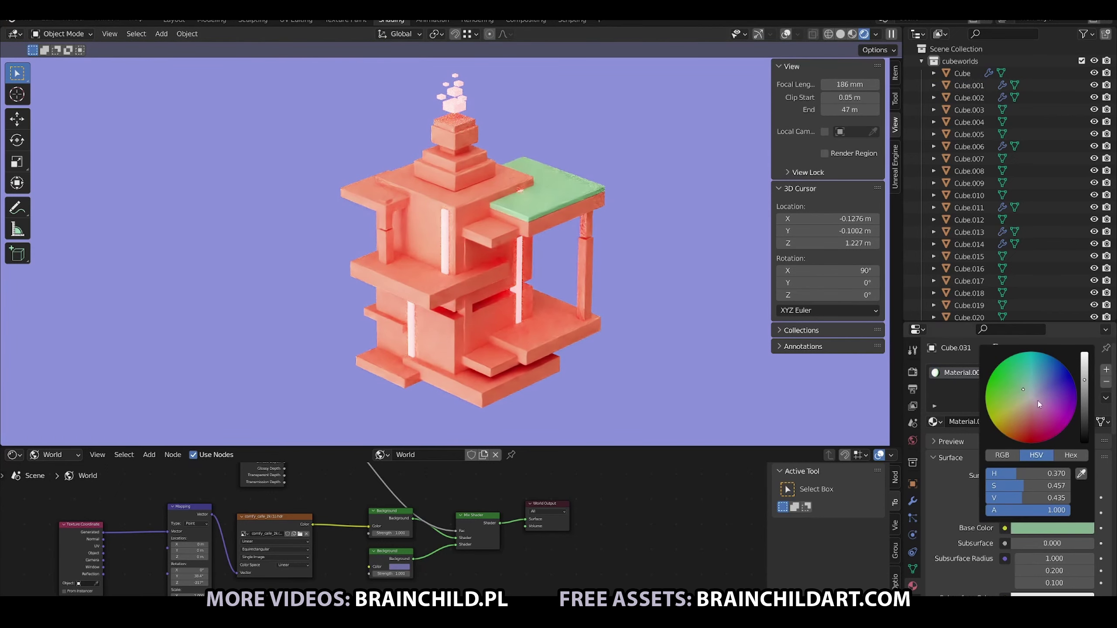
drag(1014, 543, 1024, 552)
scroll(1024, 554, down, 3)
click(1052, 546)
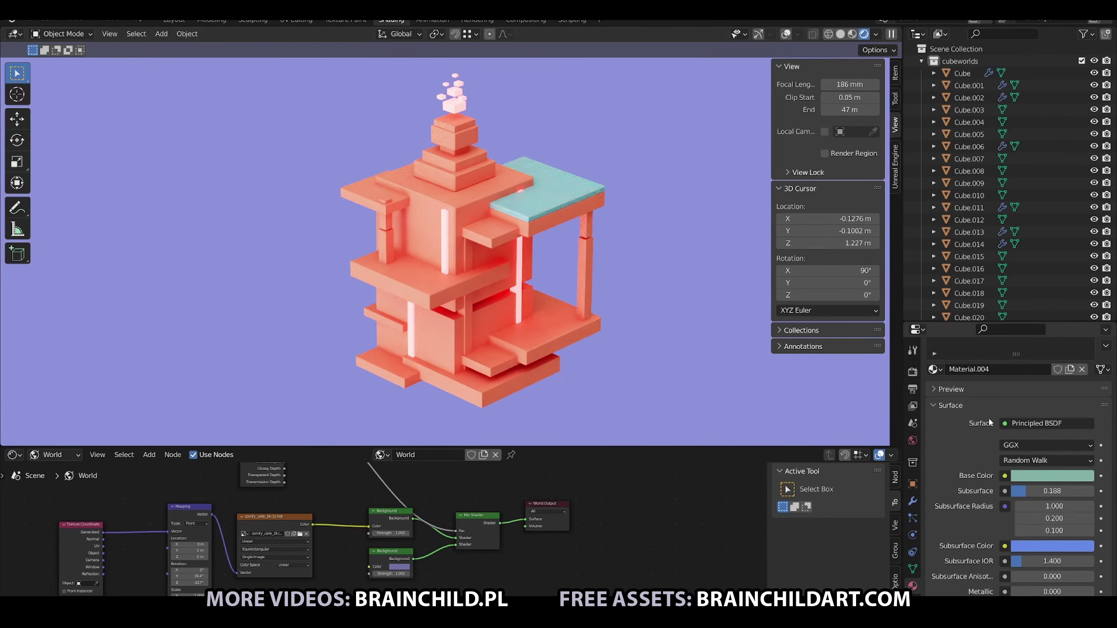
Drag the teal Material.004 onto the right pillar, lower pillar segment and small left pillar
scroll(1011, 396, up, 3)
drag(963, 373, 829, 396)
drag(585, 226, 585, 227)
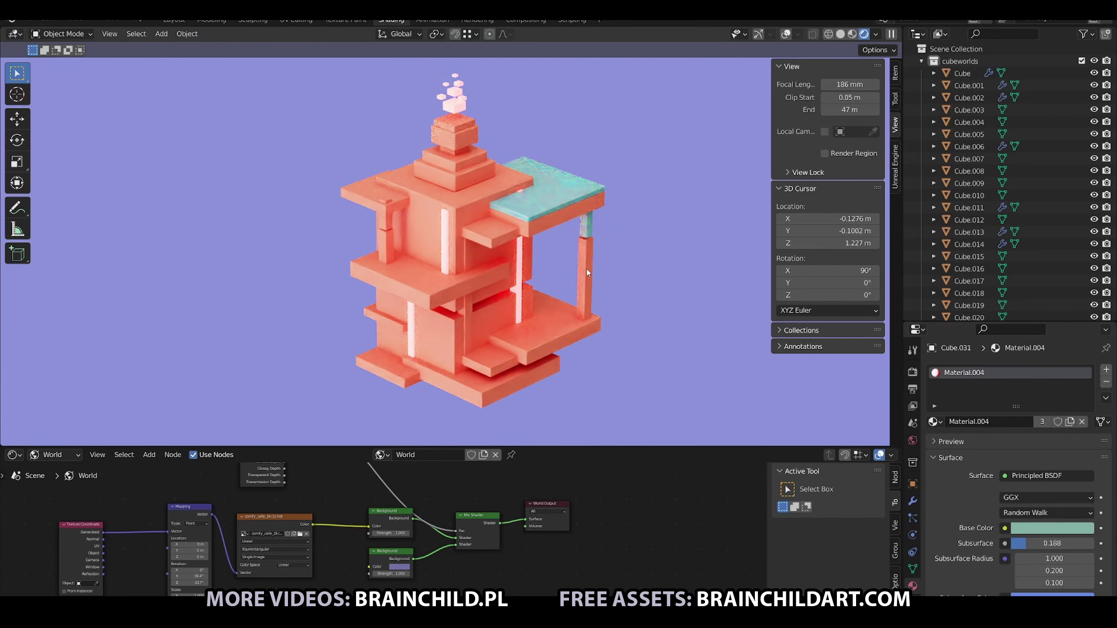
drag(587, 272, 587, 272)
drag(386, 247, 386, 222)
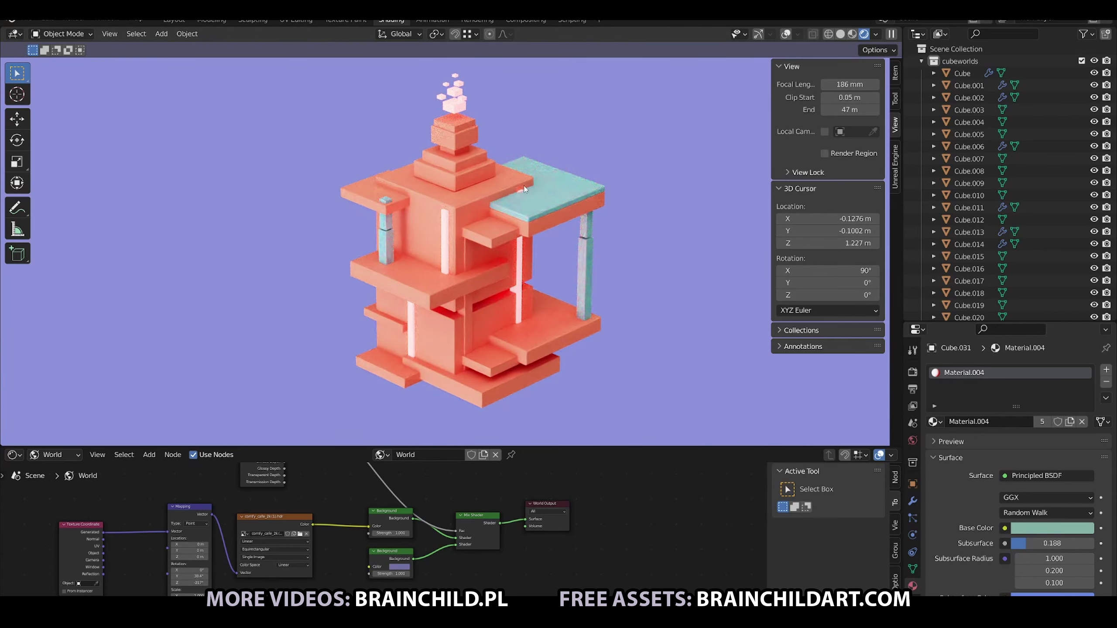
Recolour a block near the tower's base from teal to a purple-pink
click(491, 377)
click(1052, 528)
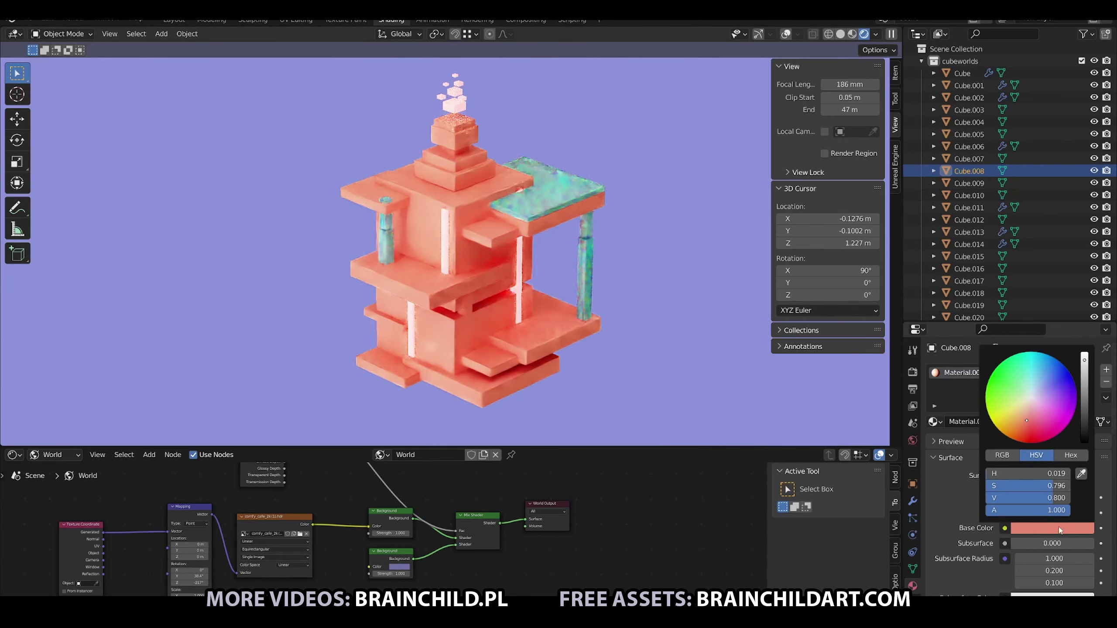
click(1022, 400)
drag(1020, 410, 1031, 377)
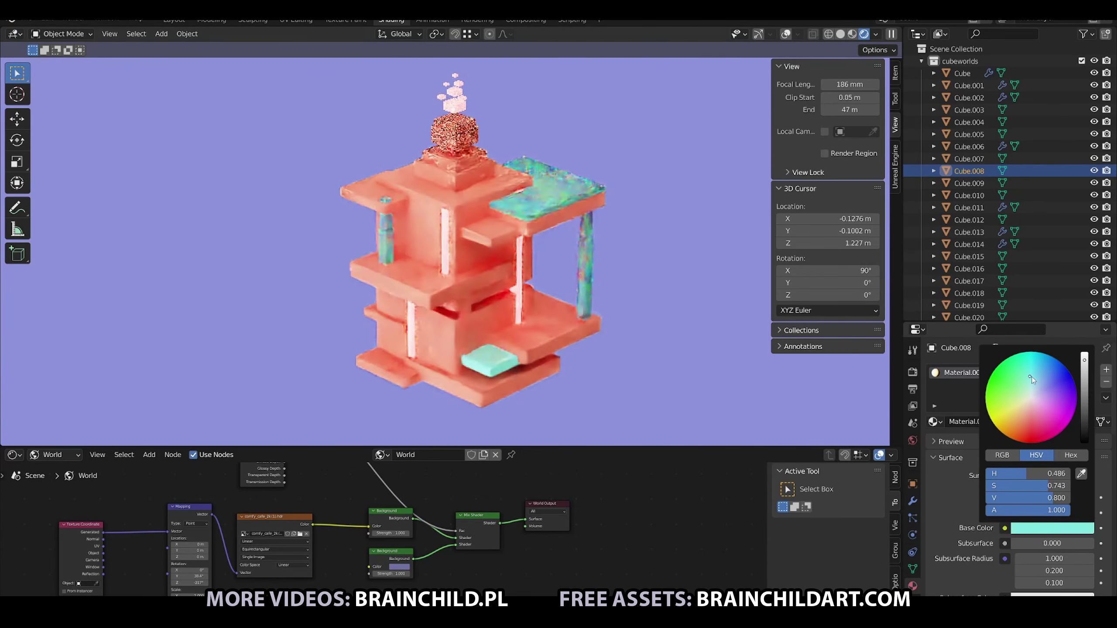
click(1084, 380)
click(1033, 410)
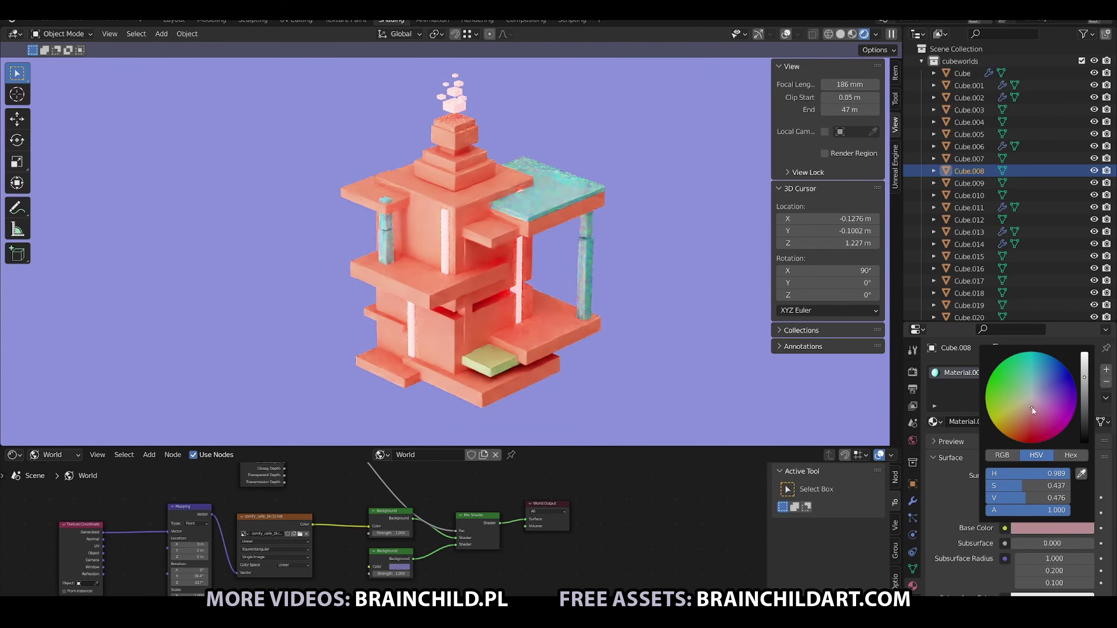
click(1043, 402)
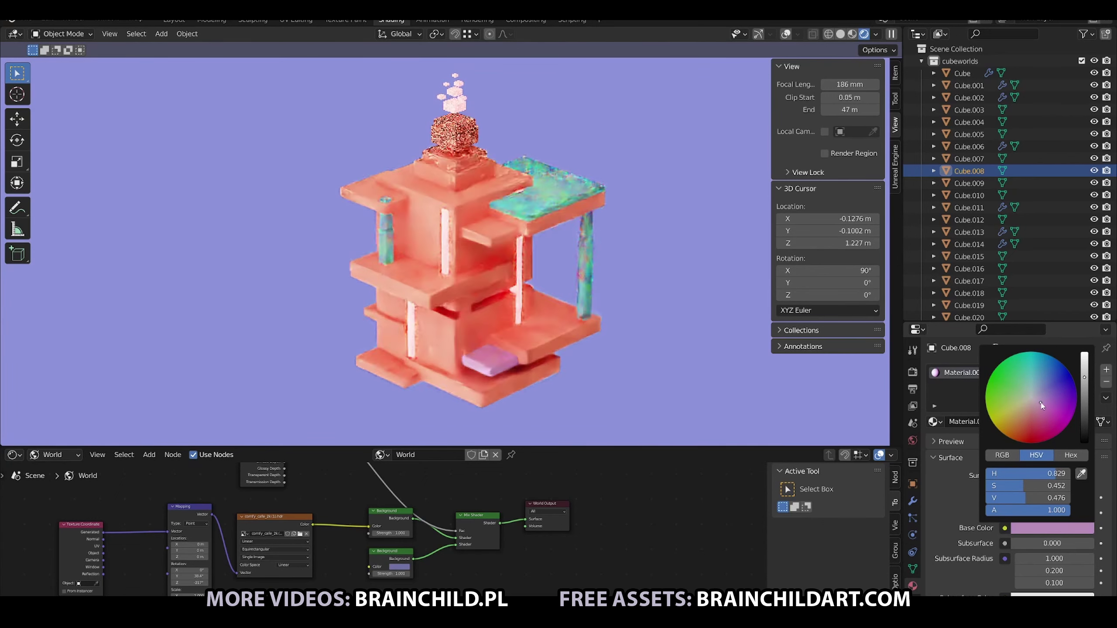
Duplicate a thin pillar along X and scale the copy
click(487, 249)
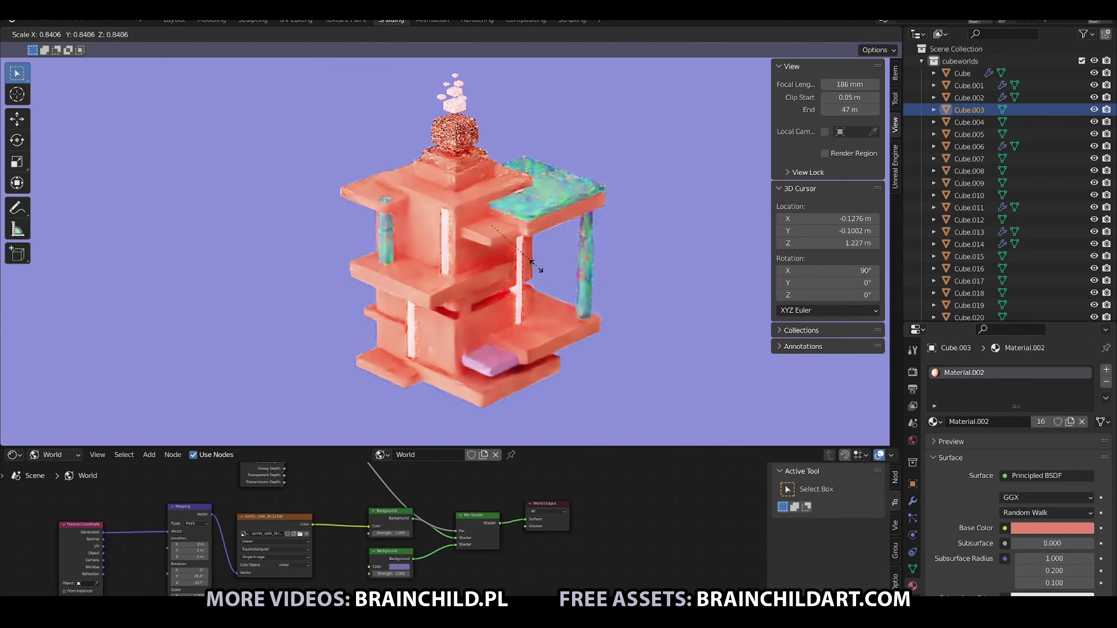
key(shift+d)
key(x)
key(s)
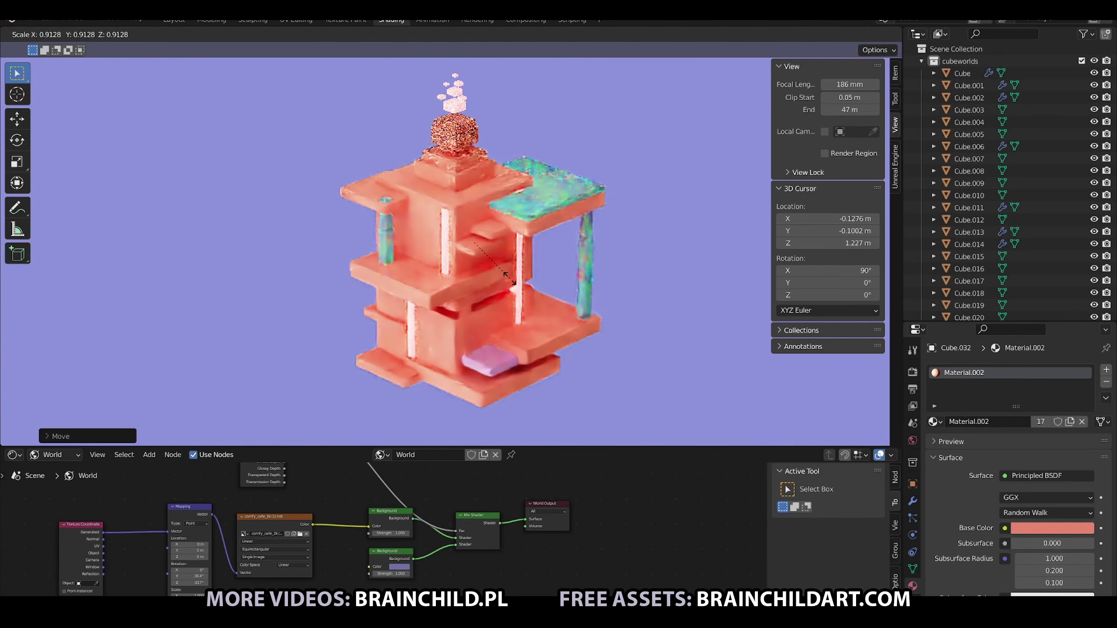
click(503, 274)
Apply the pink material to a slab, then switch it to Material.004 and finally coral Material.003
click(489, 360)
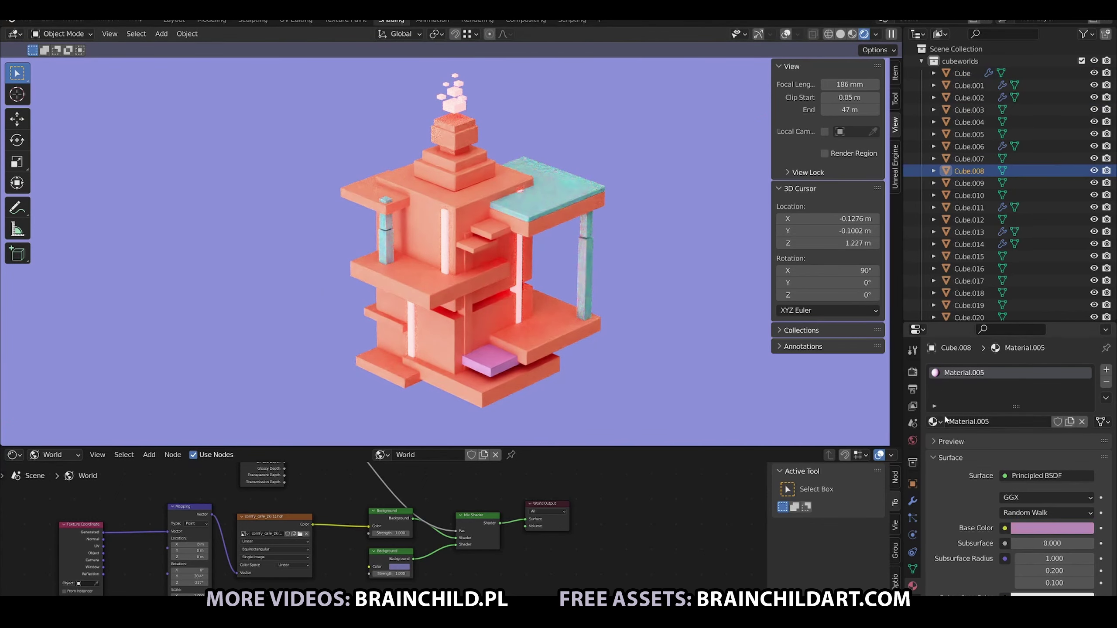
drag(478, 249, 477, 247)
click(477, 247)
click(934, 422)
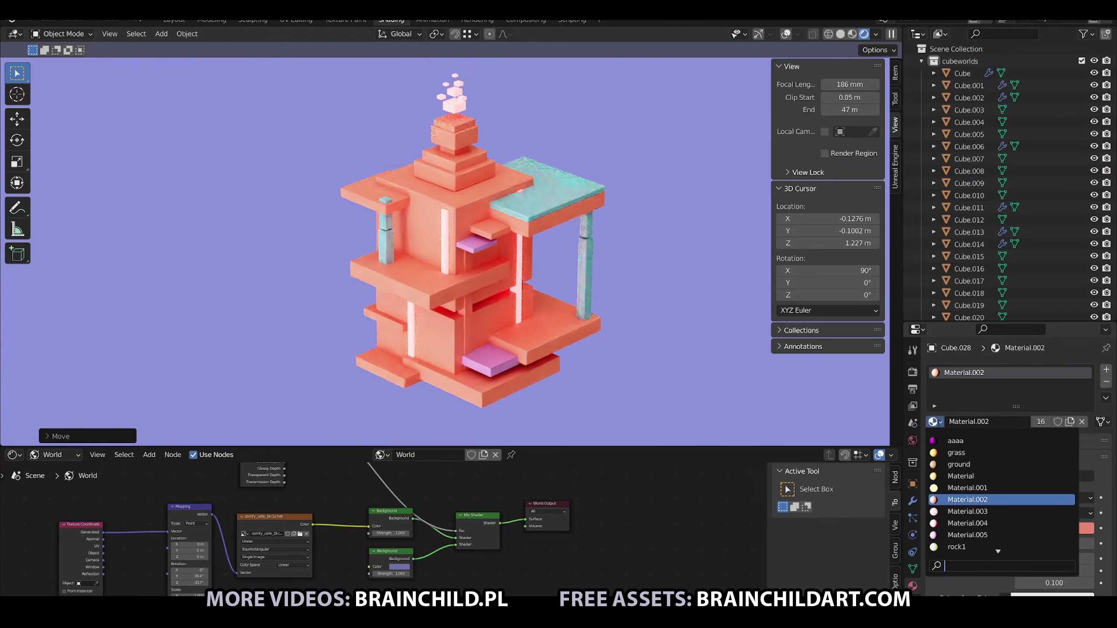
click(967, 523)
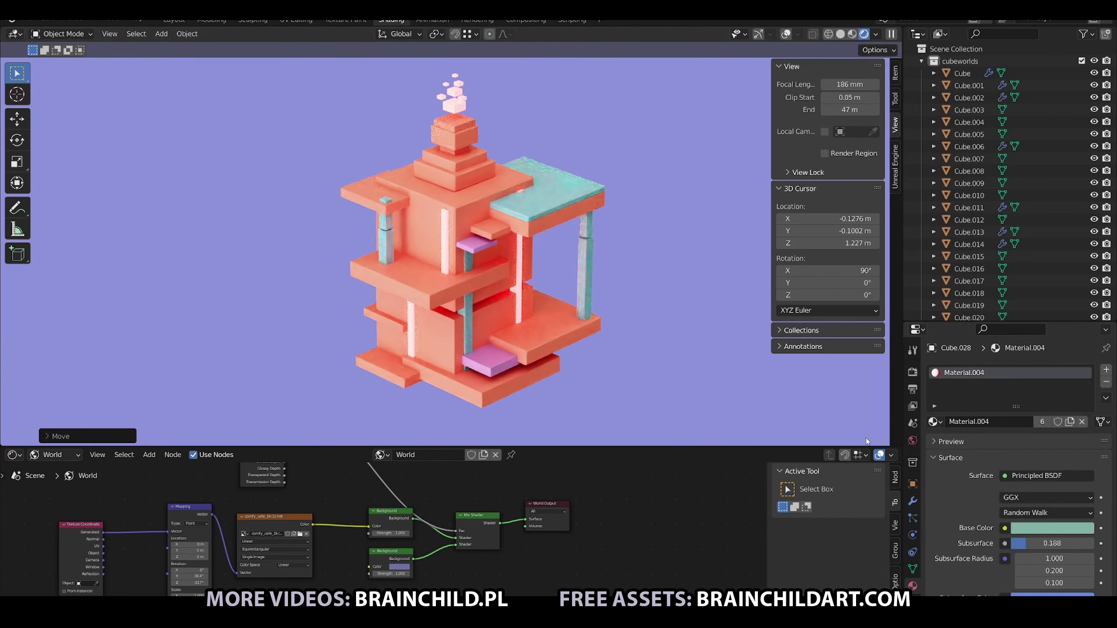
click(934, 421)
click(967, 512)
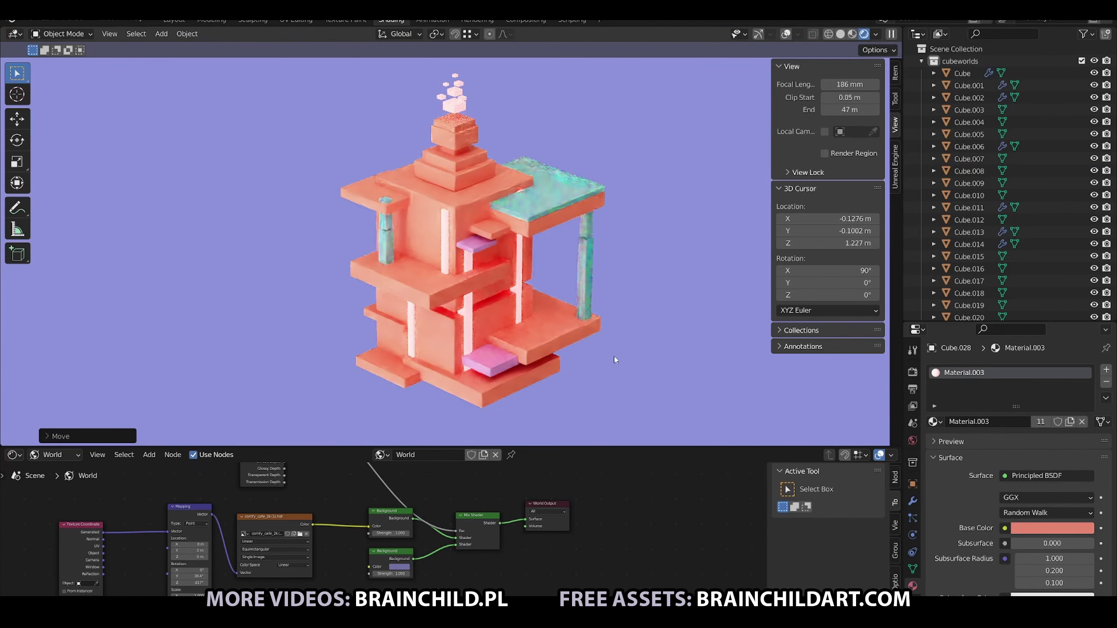
Duplicate a glowing strip piece, try the coral material on it, then delete the copy
click(492, 315)
key(shift+d)
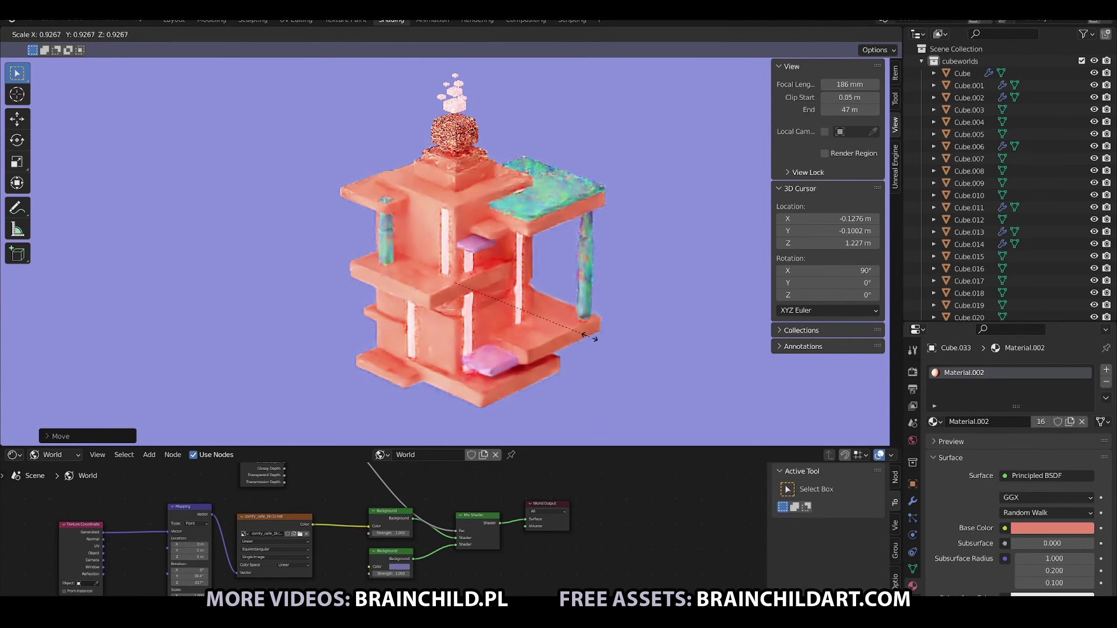
click(597, 343)
click(934, 421)
click(951, 512)
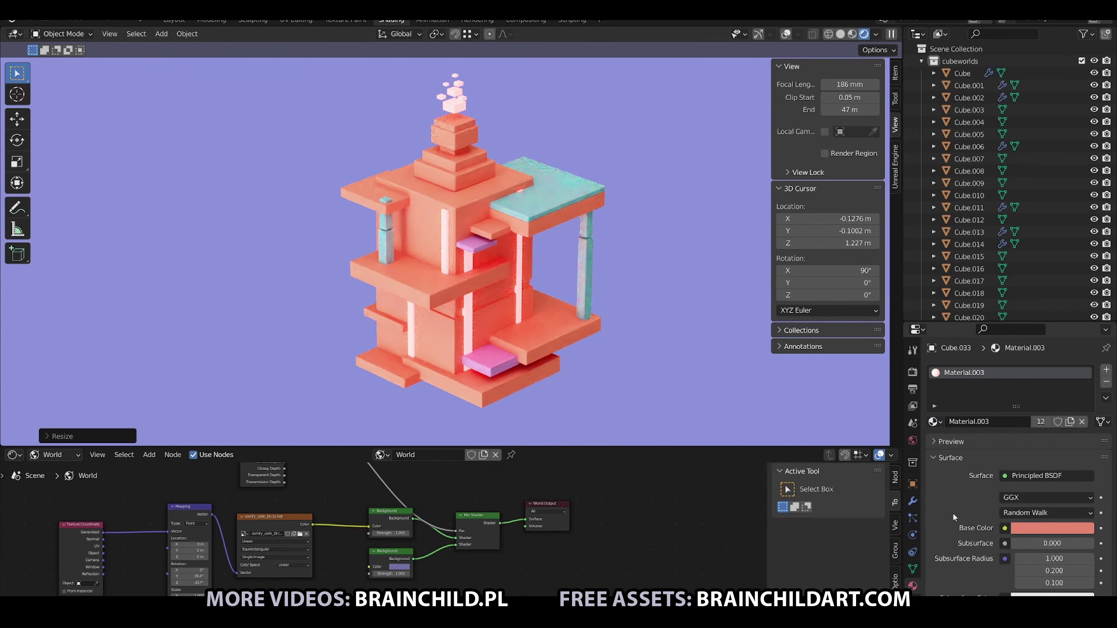
key(Delete)
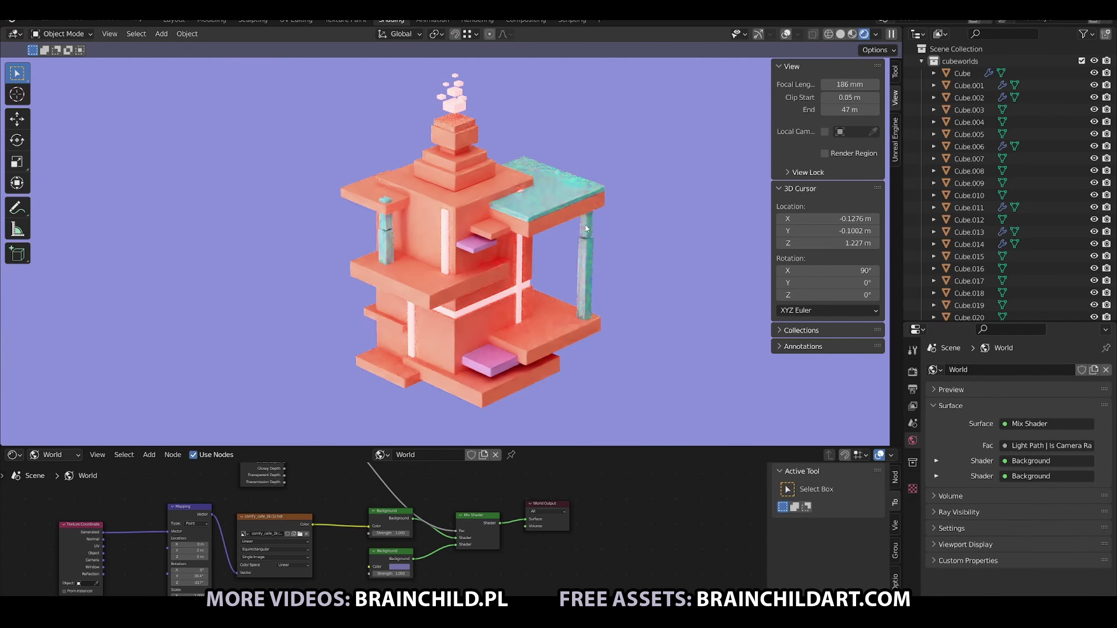
Resize the horizontal light strip and place a duplicate across the tower's middle
click(554, 244)
key(s)
click(554, 266)
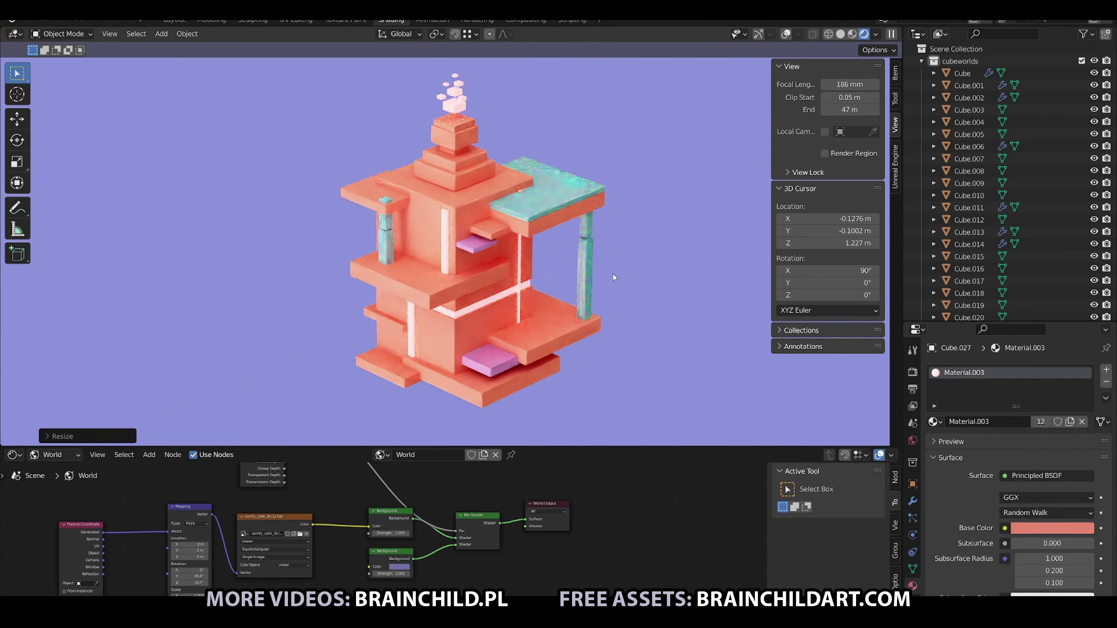
key(shift+d)
click(408, 325)
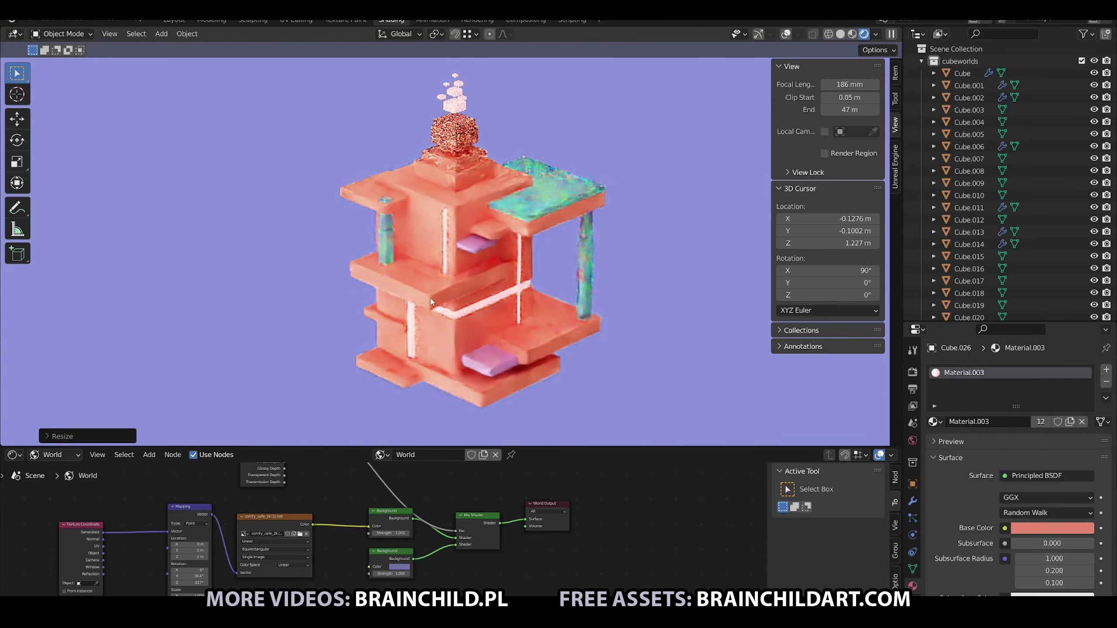
mouse_move(409, 326)
middle_down()
mouse_move(538, 285)
mouse_move(520, 249)
middle_up()
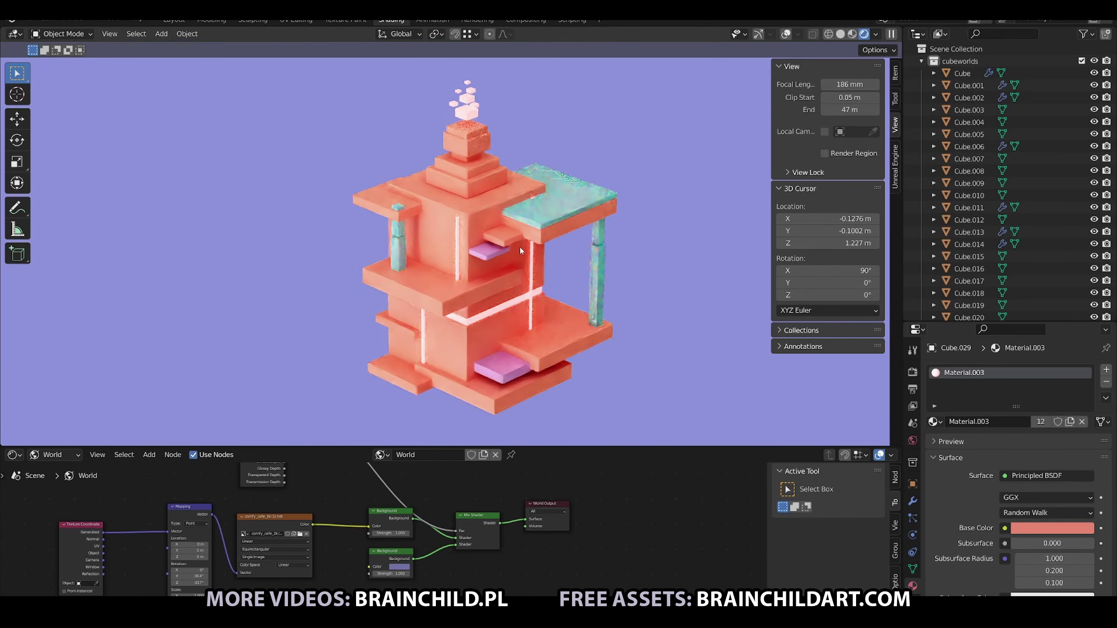
click(404, 567)
Shift the second Background colour to vivid purple and give coral Material.002 a pinker base colour
mouse_move(426, 498)
mouse_down()
mouse_move(443, 488)
mouse_move(432, 501)
mouse_up()
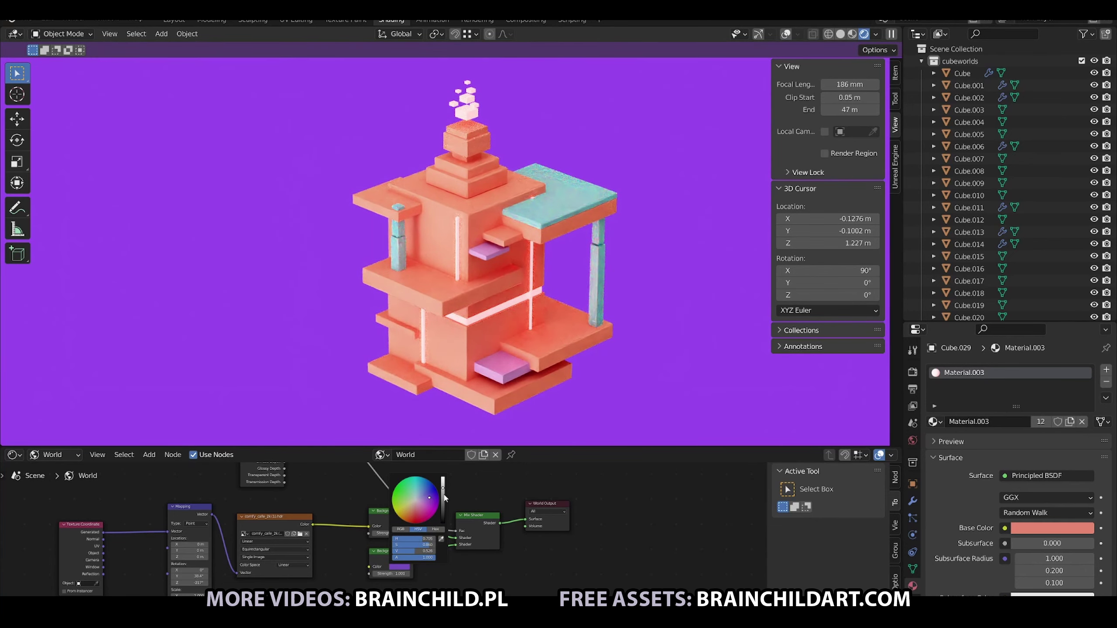
click(968, 146)
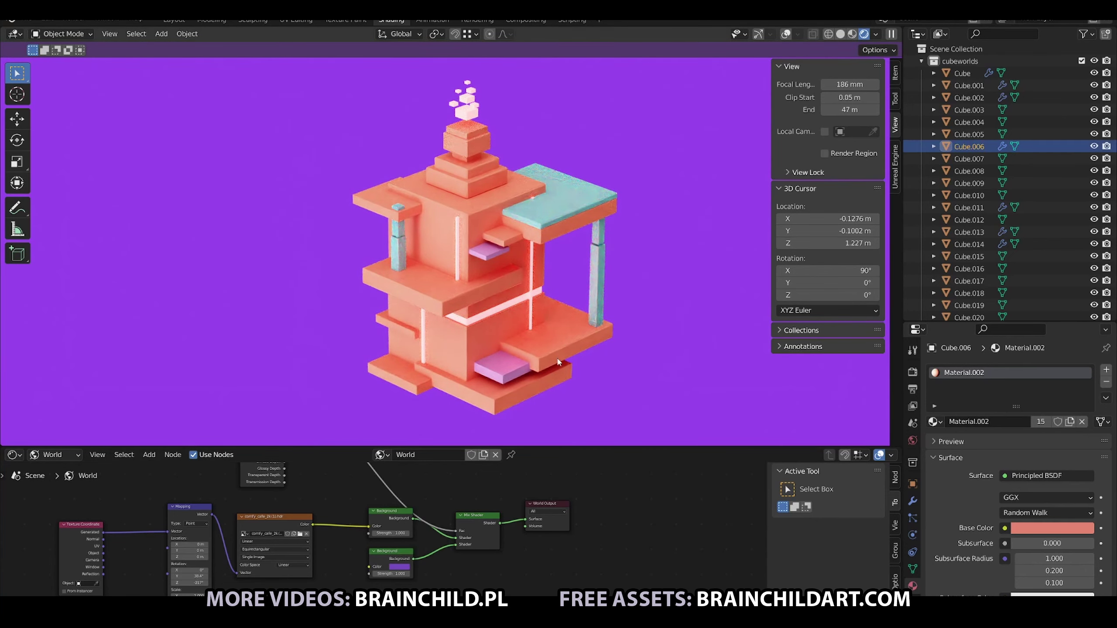
click(1052, 528)
key(BackSpace)
click(1052, 528)
click(1046, 494)
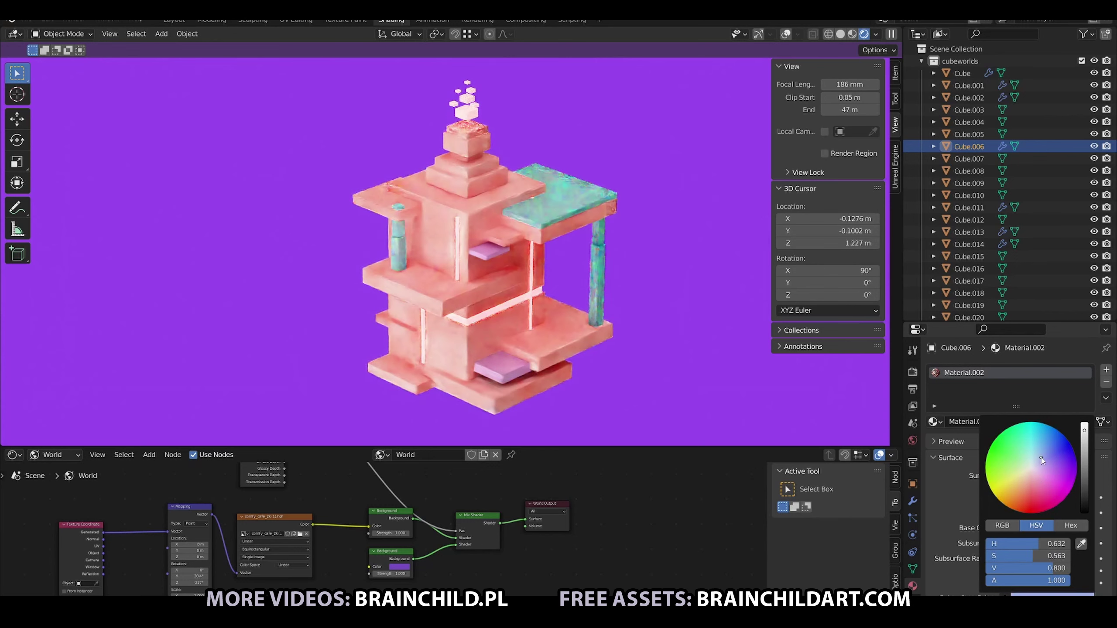
click(671, 353)
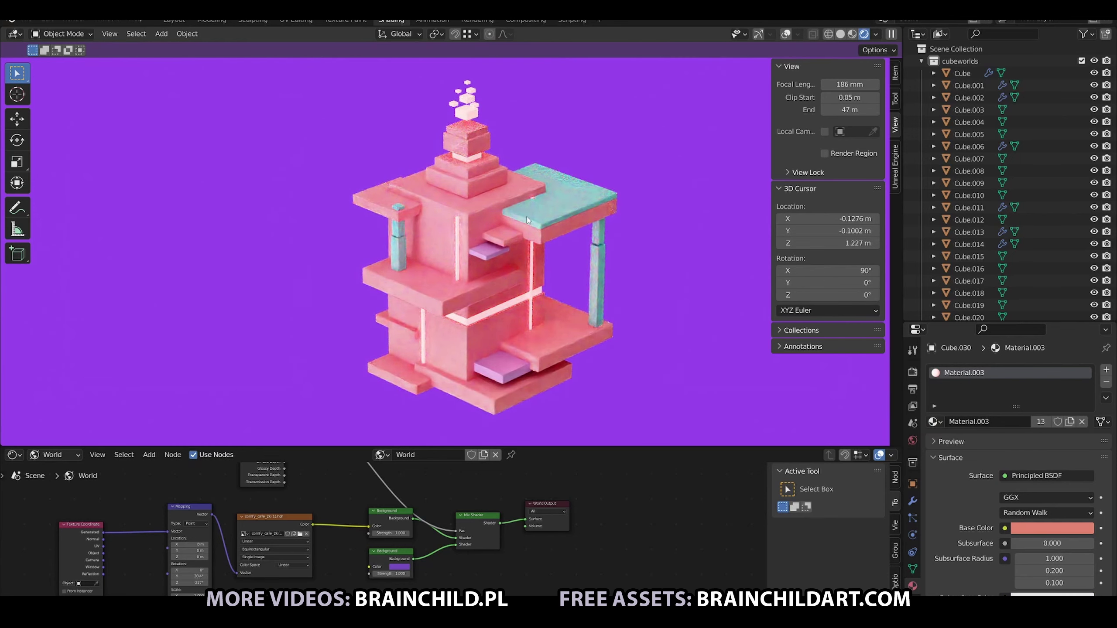
click(447, 230)
Scale the teal slab and apply its rotation and scale
click(572, 208)
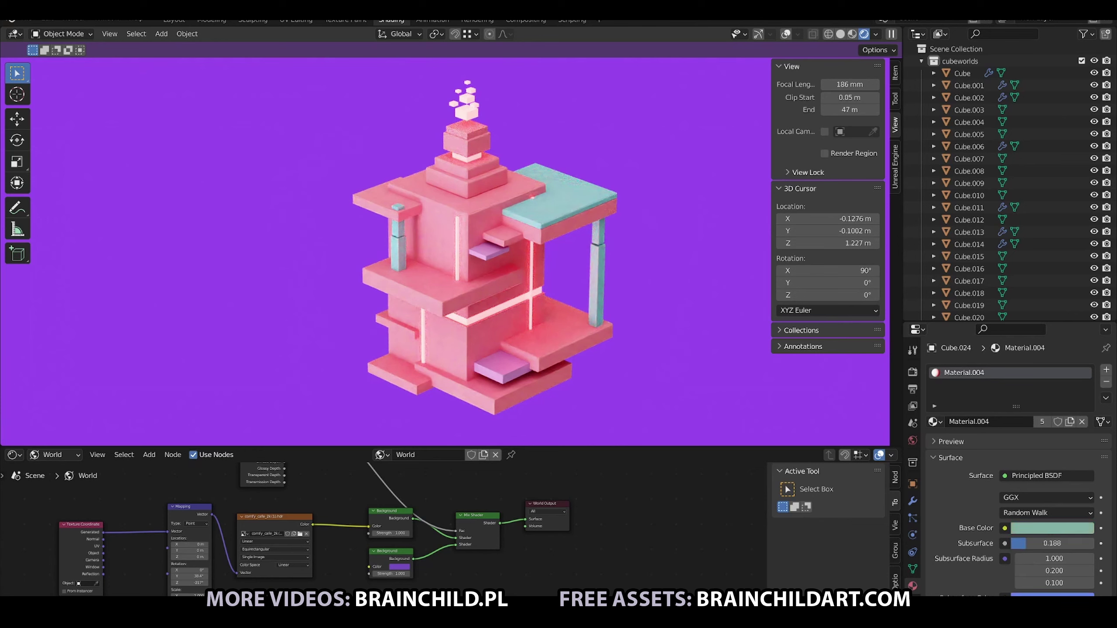
key(s)
click(649, 230)
key(ctrl+a)
click(650, 231)
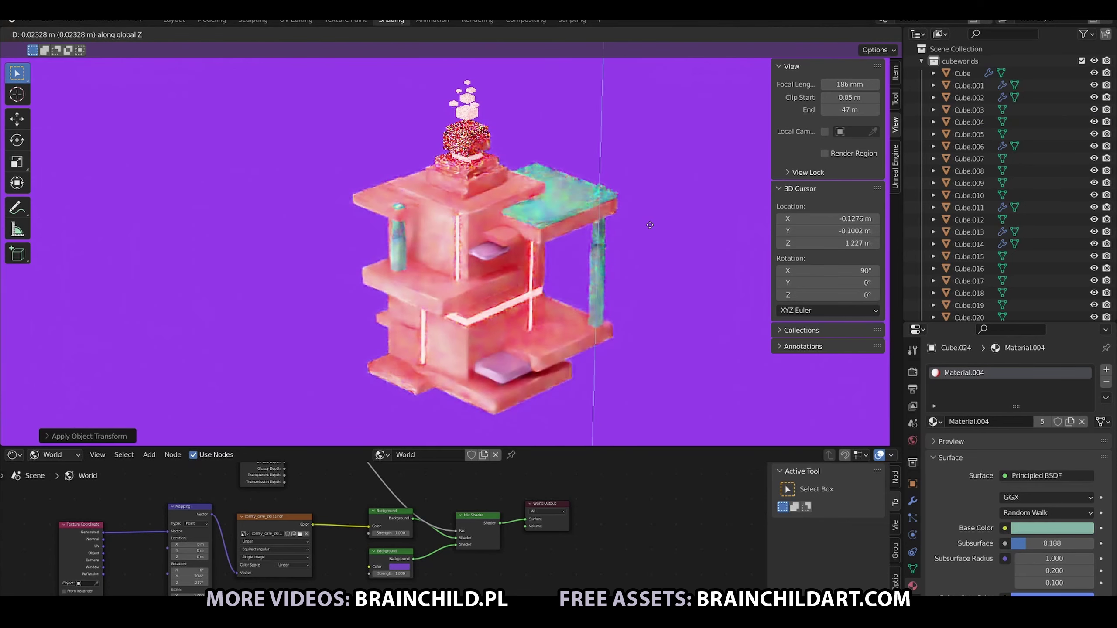
key(s)
key(Escape)
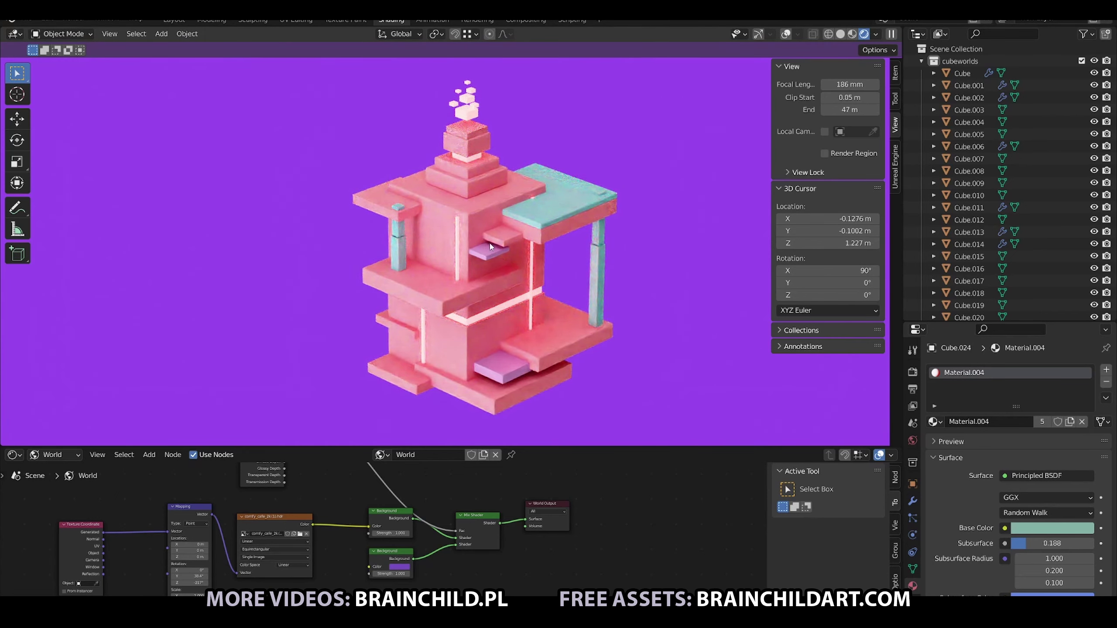
Duplicate the purple plates along X up the left tower section
click(513, 307)
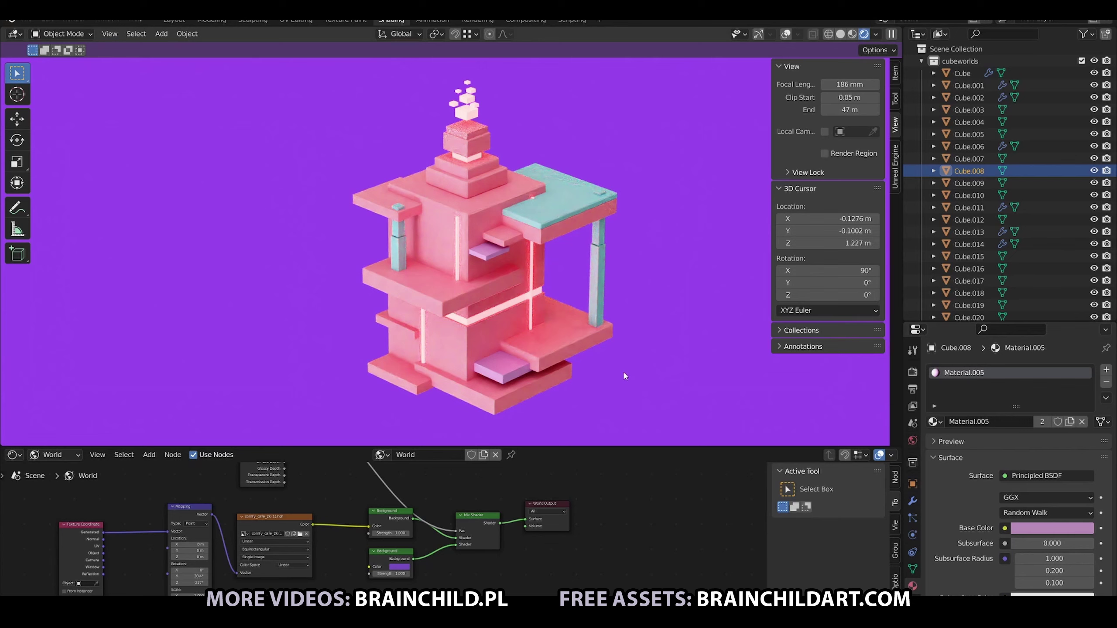
click(490, 254)
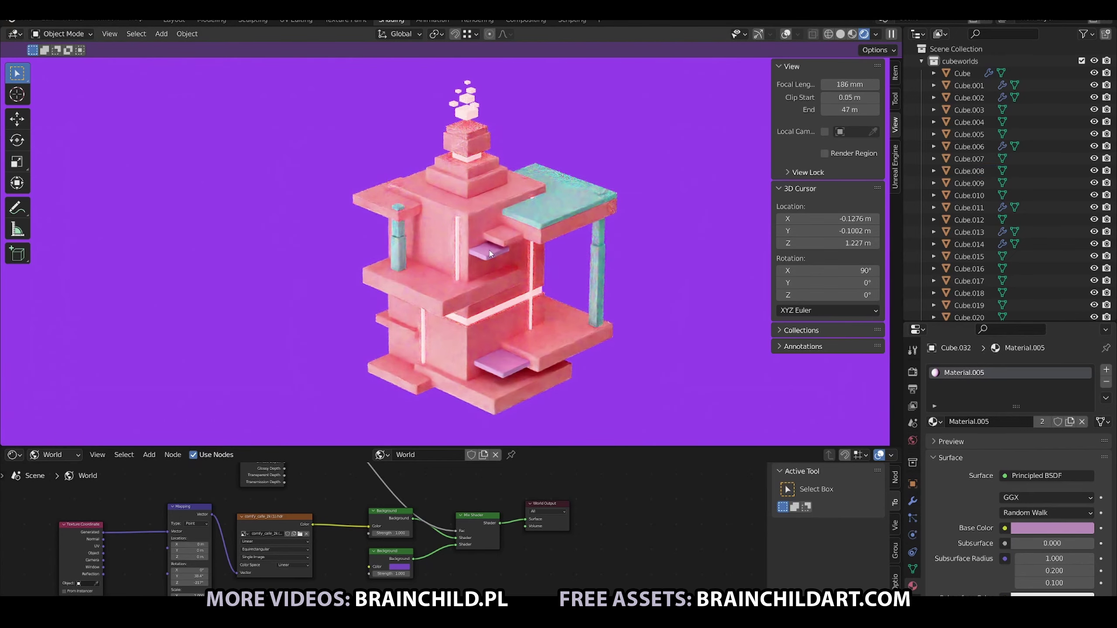
drag(488, 255, 488, 256)
key(shift+d)
key(x)
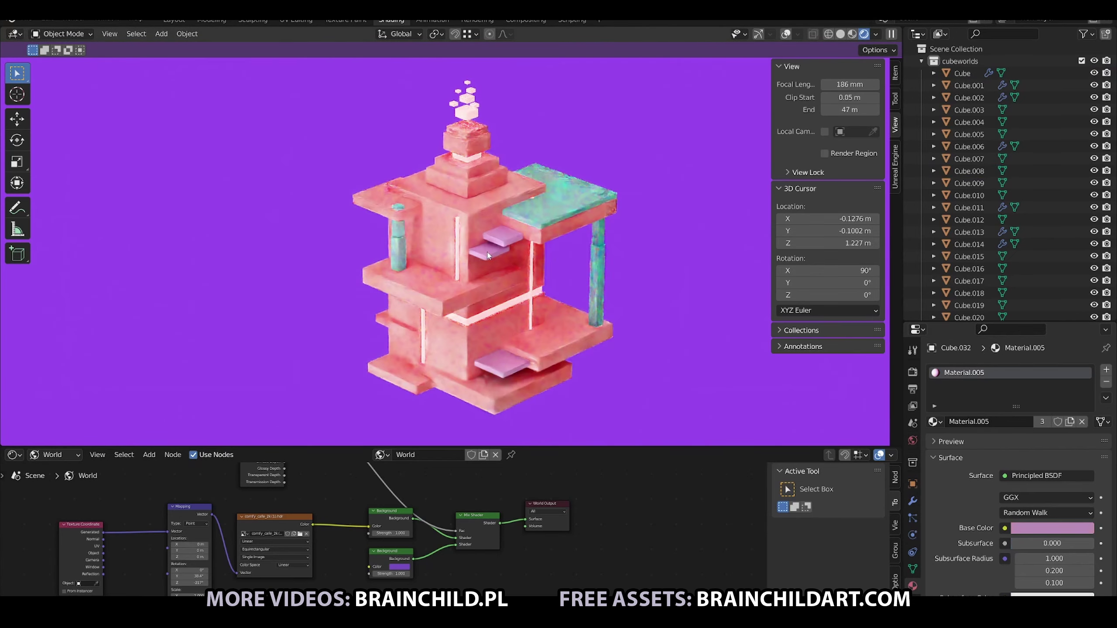
click(510, 255)
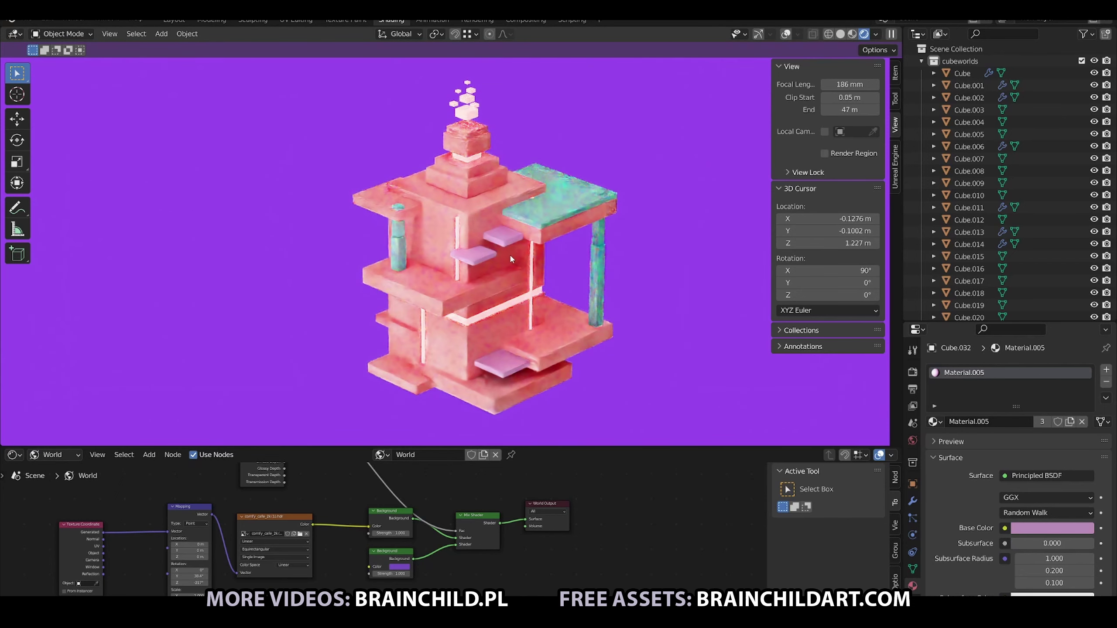
key(shift+d)
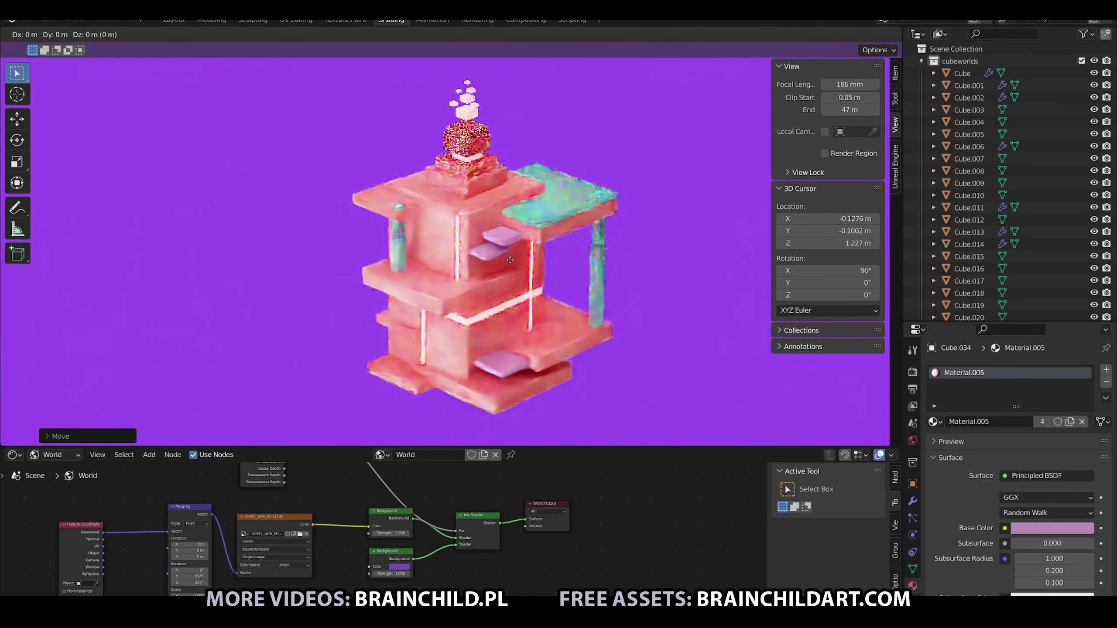
click(702, 280)
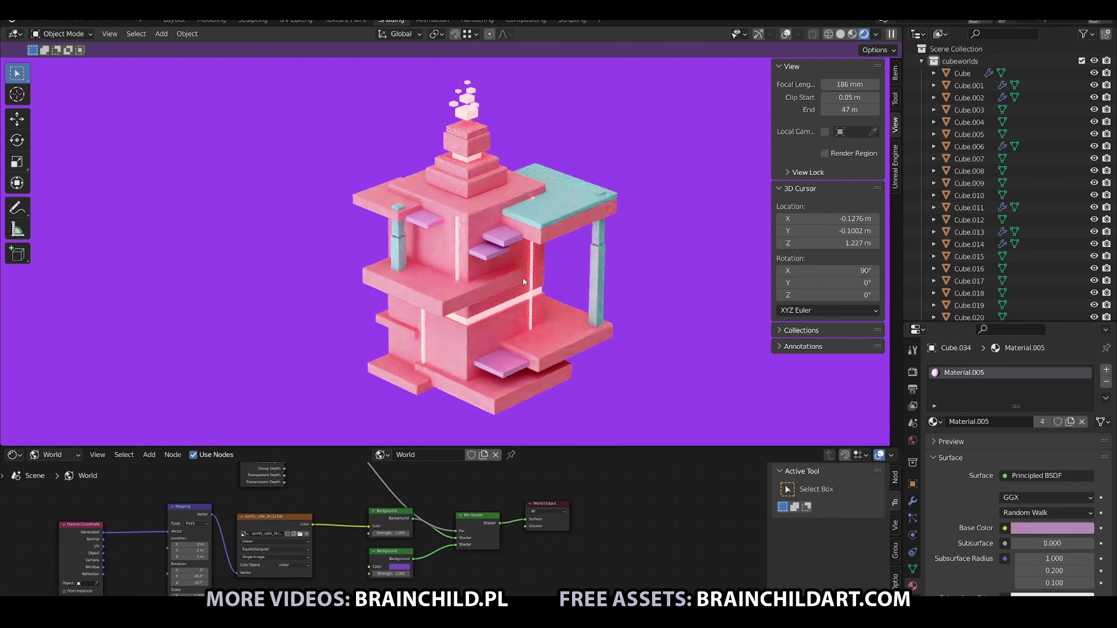
Assign lilac Material.005 to the top stepped tier and resize a top piece
click(948, 421)
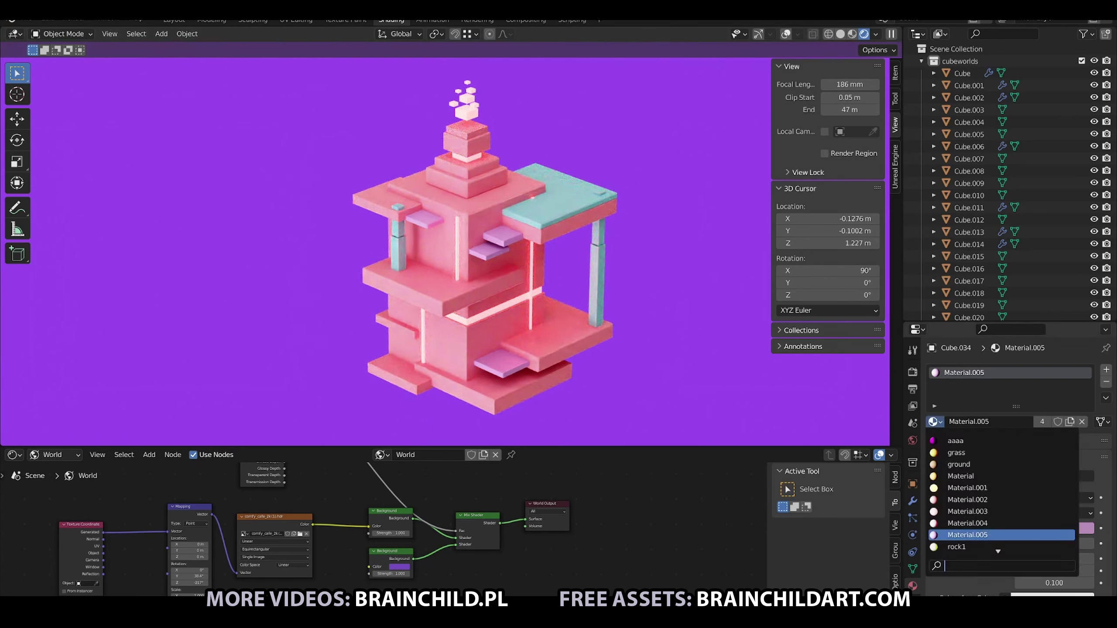
click(967, 440)
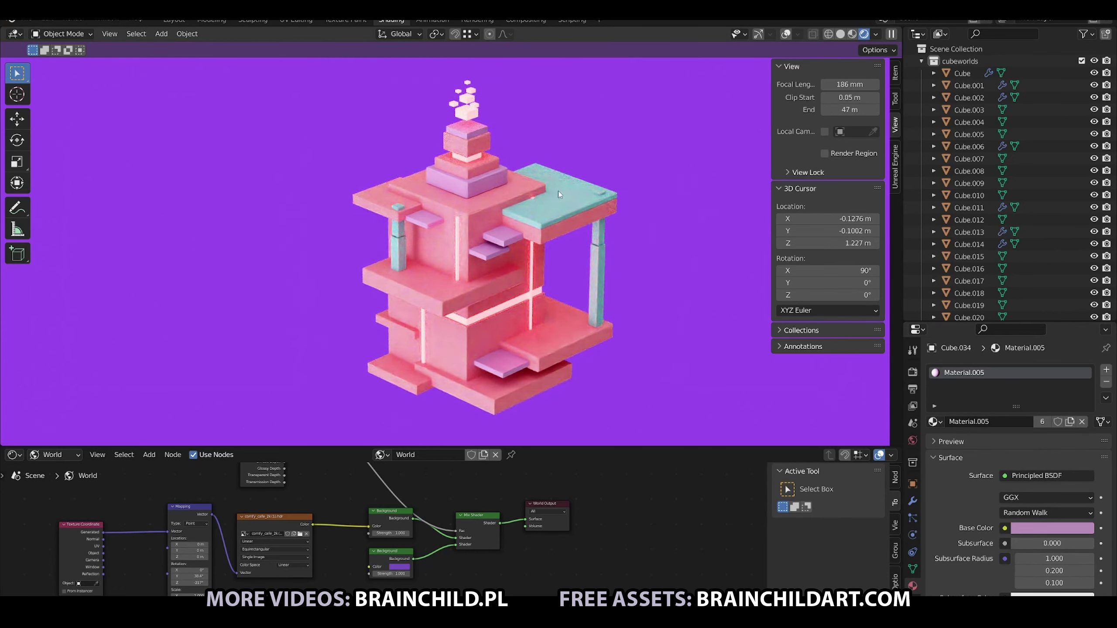
click(482, 154)
key(s)
click(497, 103)
Undo a trial rotation of the top piece, then duplicate a small cube onto the top
key(r)
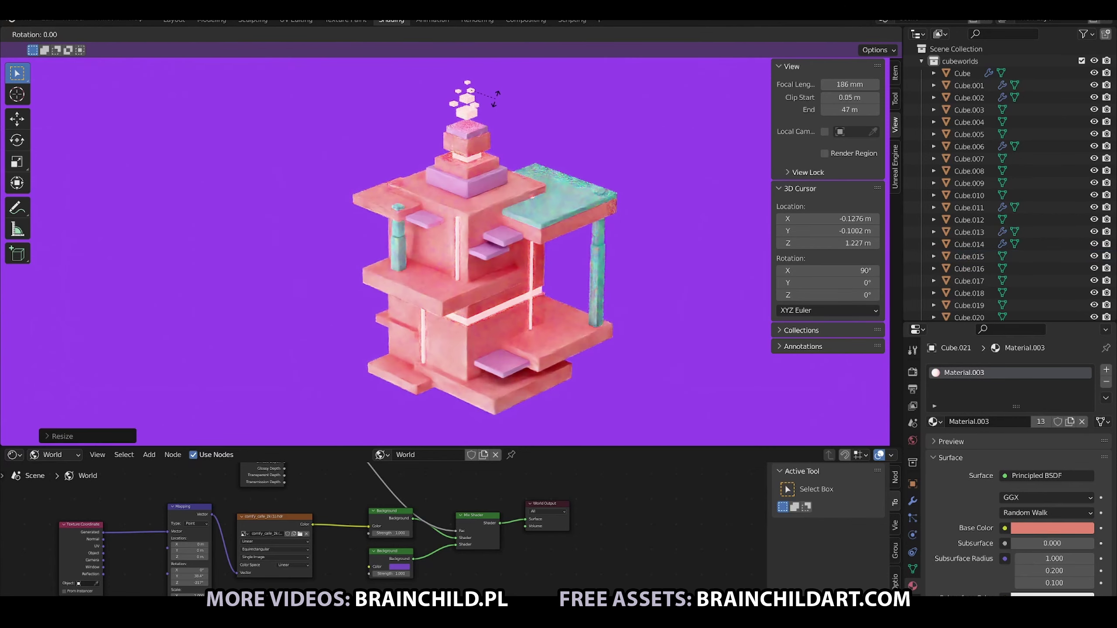
click(488, 105)
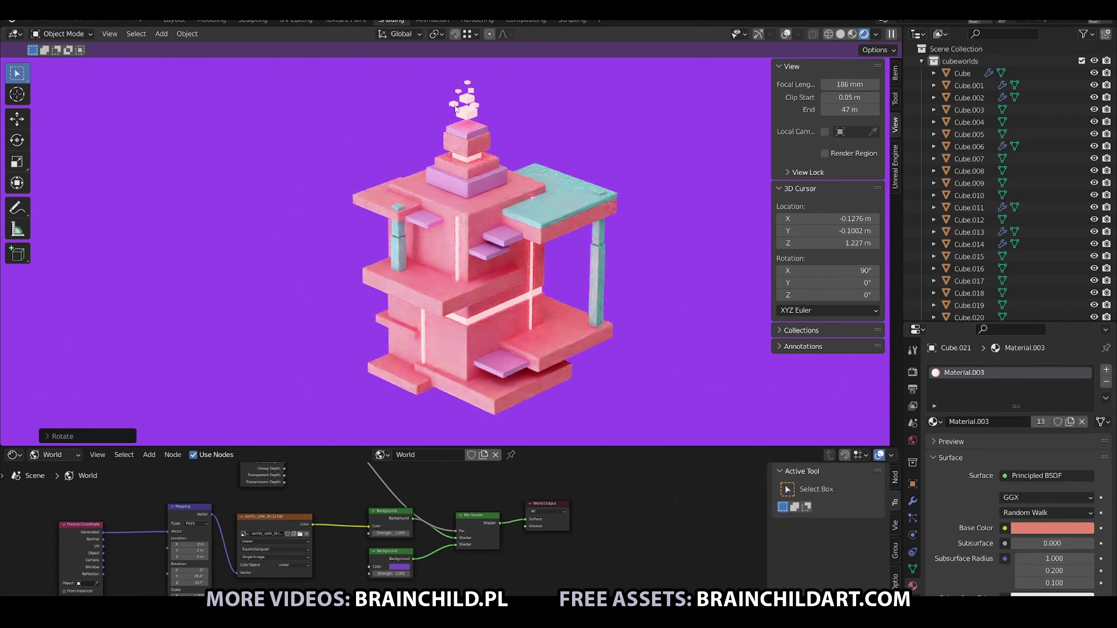
key(ctrl+z)
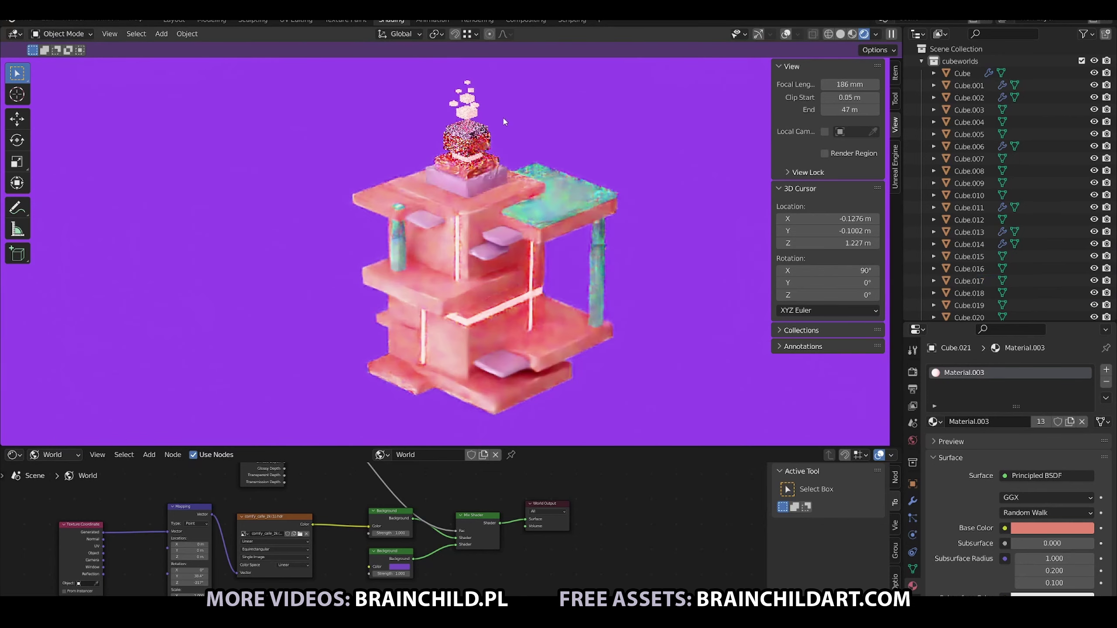
key(shift+d)
key(s)
click(469, 102)
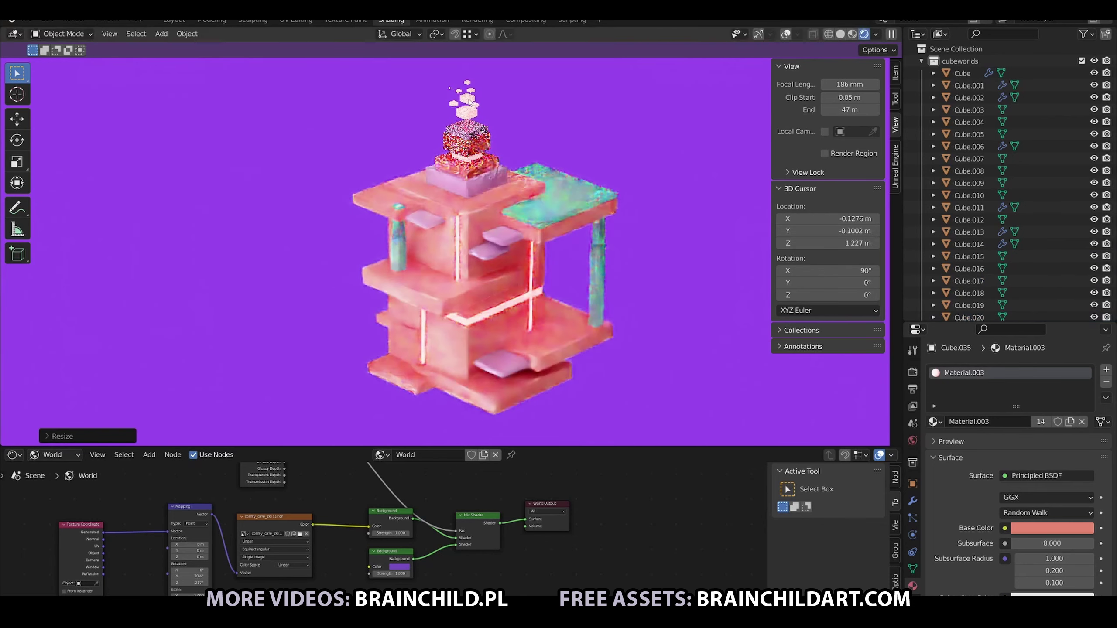
Duplicate and scale more small pink detail cubes above the tower top
key(shift+d)
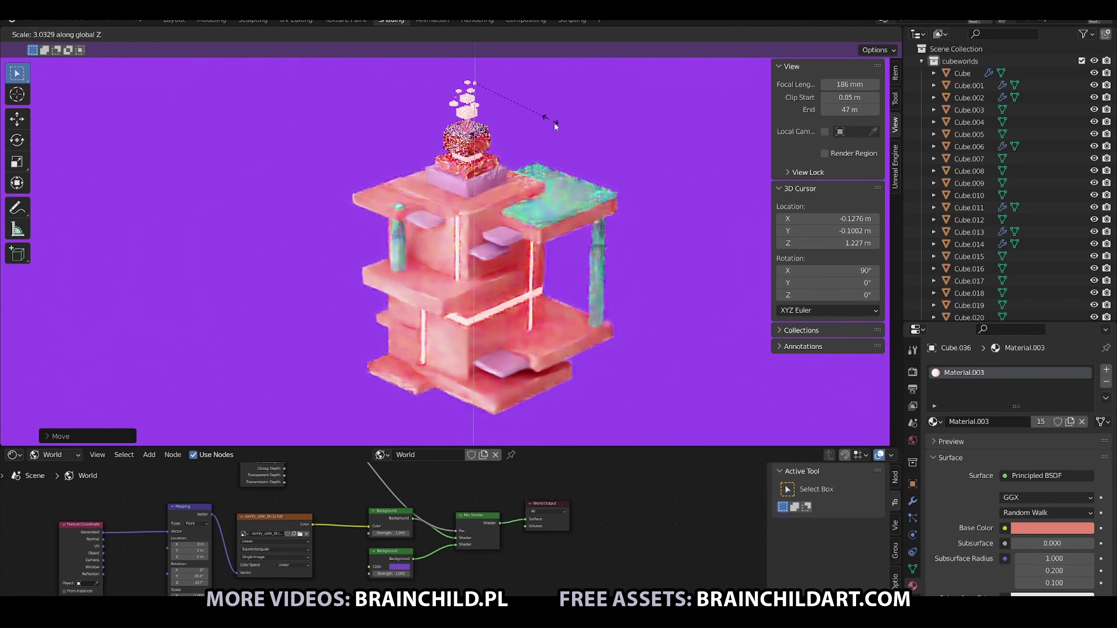
click(555, 126)
key(s)
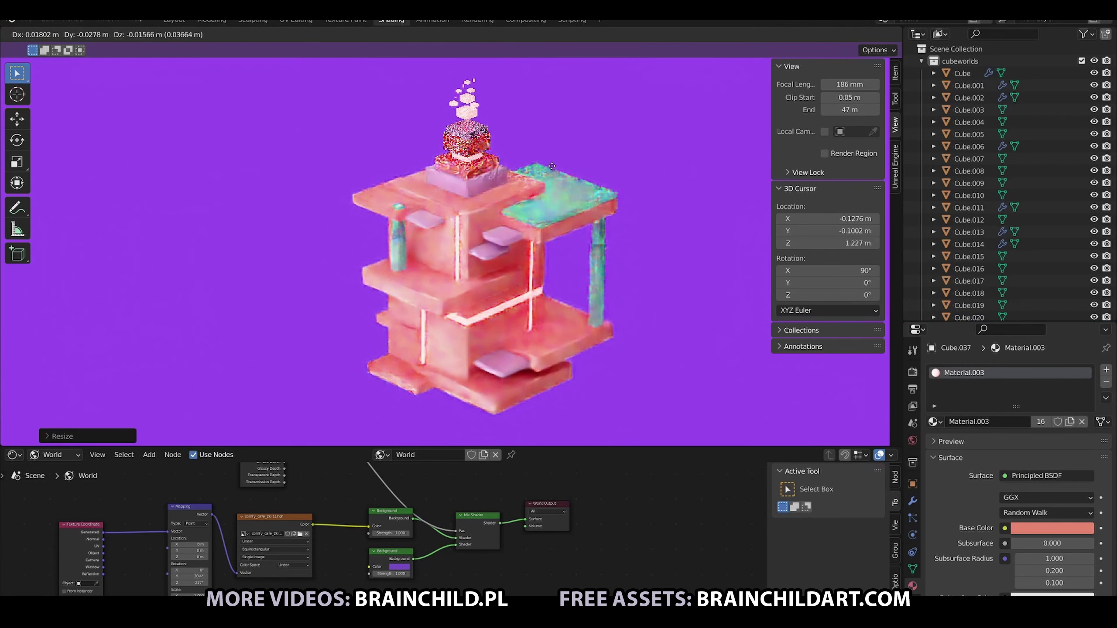
click(565, 176)
key(shift+d)
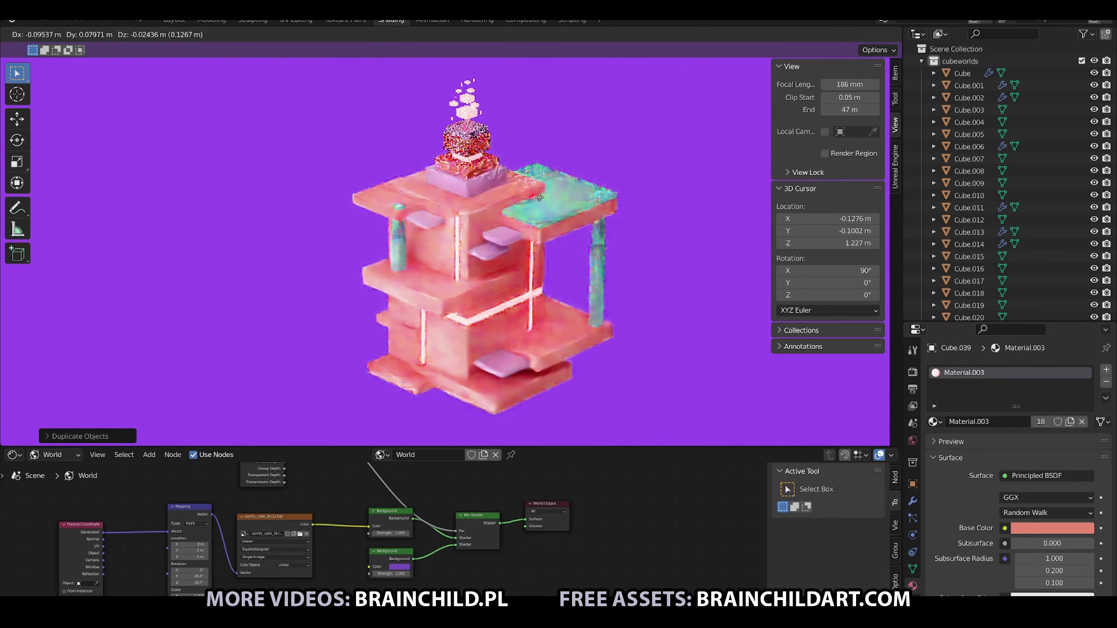
click(701, 175)
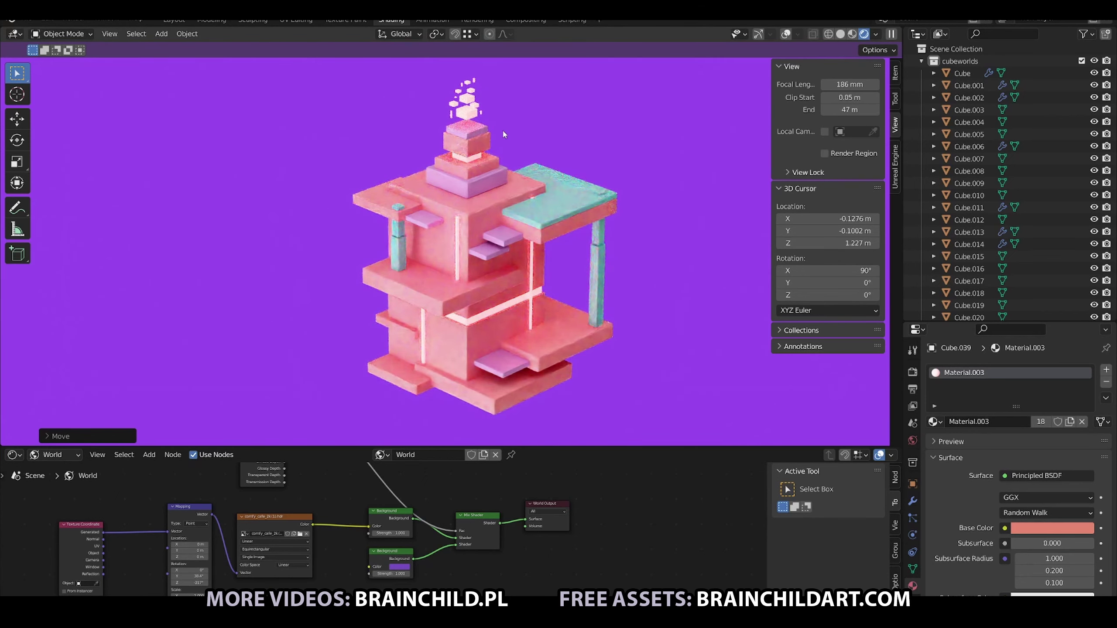
Drag one small cube above the tower and resize two floating cubes
click(469, 101)
drag(469, 86, 470, 123)
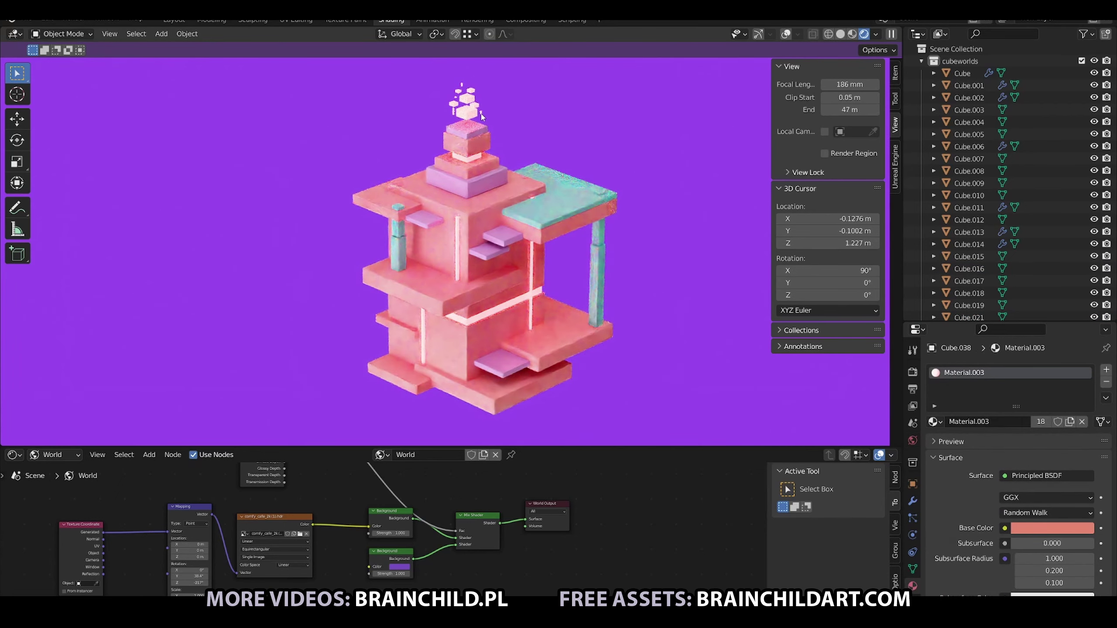
click(461, 89)
key(s)
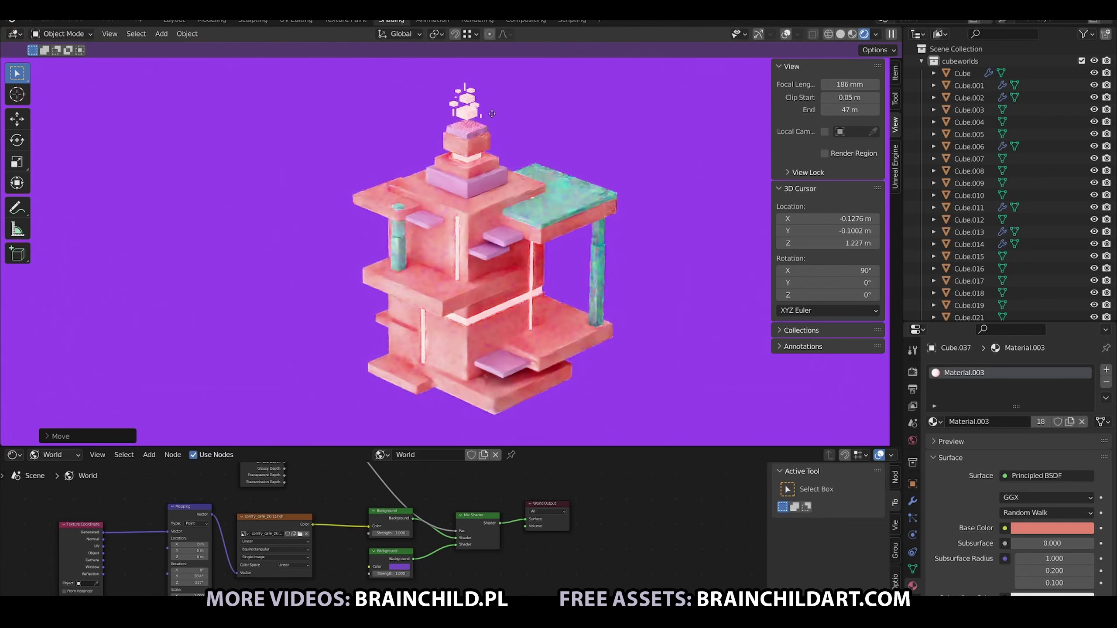
click(484, 101)
key(s)
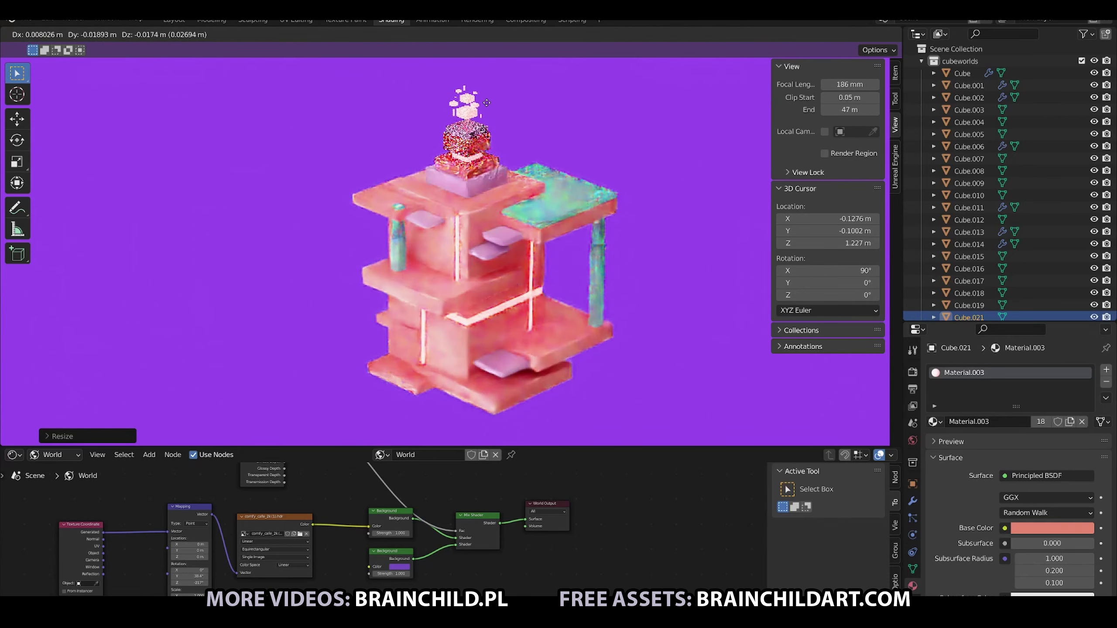
click(487, 103)
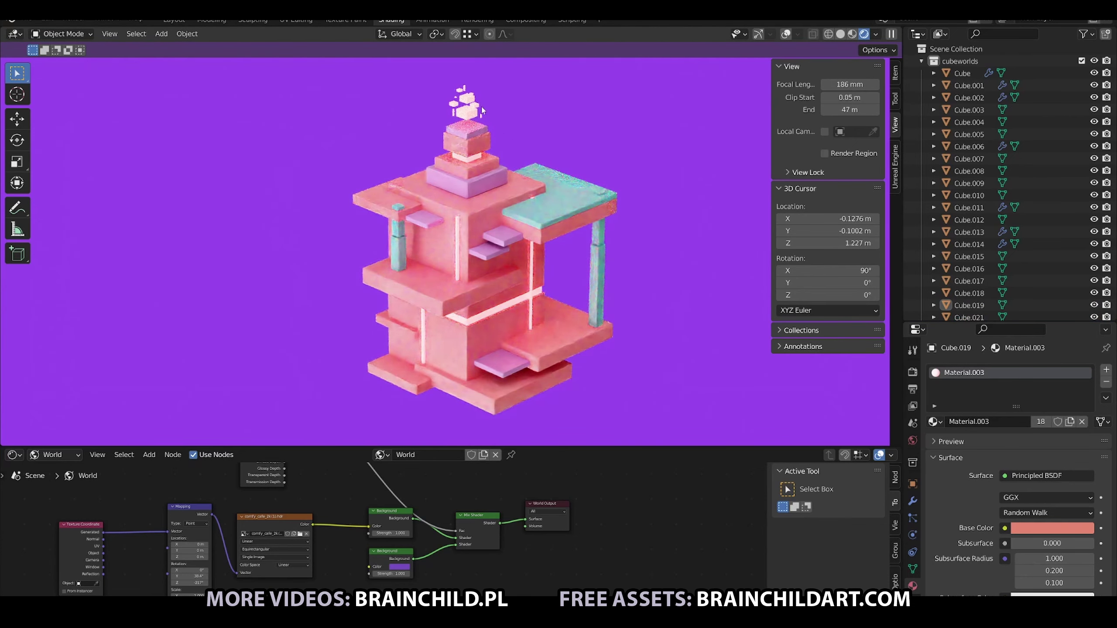
Reposition several small detail cubes into a cluster above the tower top
click(483, 110)
key(g)
click(470, 96)
key(g)
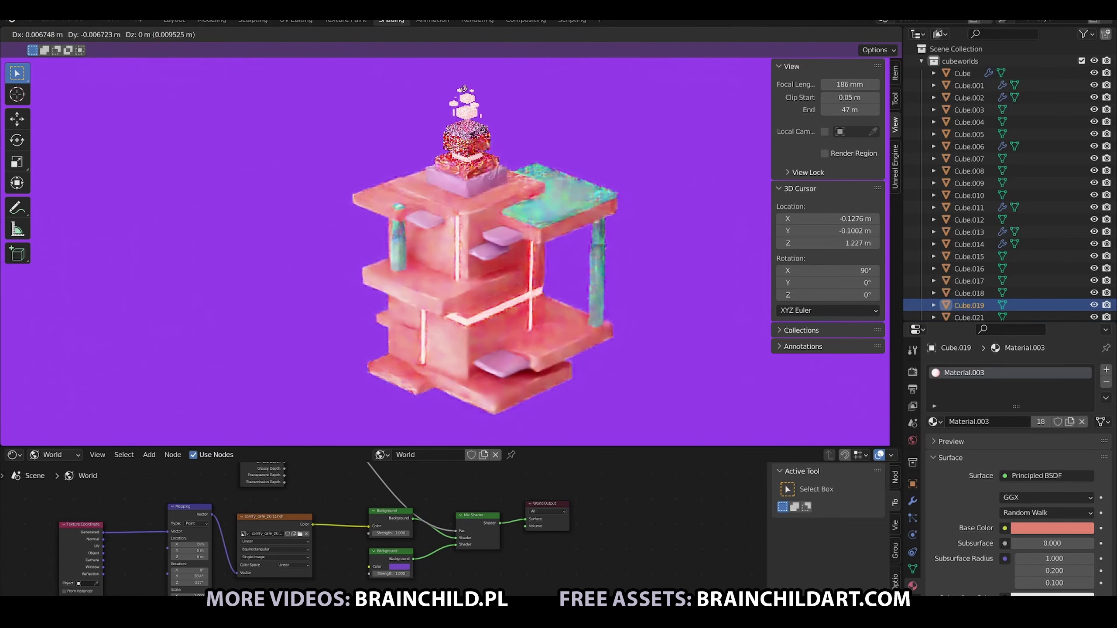
click(464, 88)
click(512, 149)
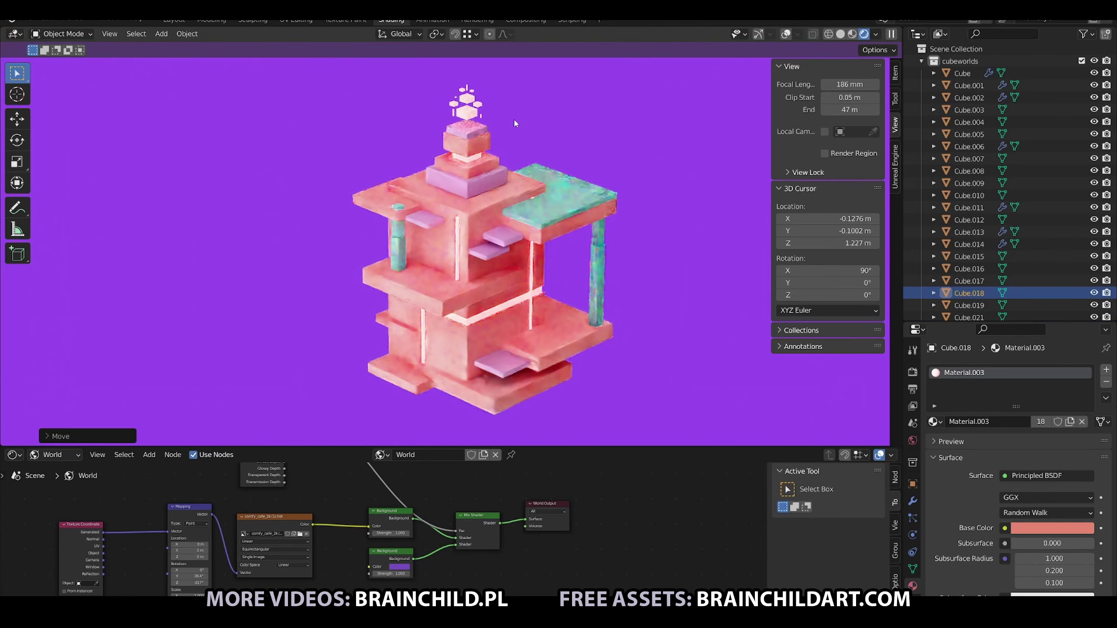
key(g)
click(509, 137)
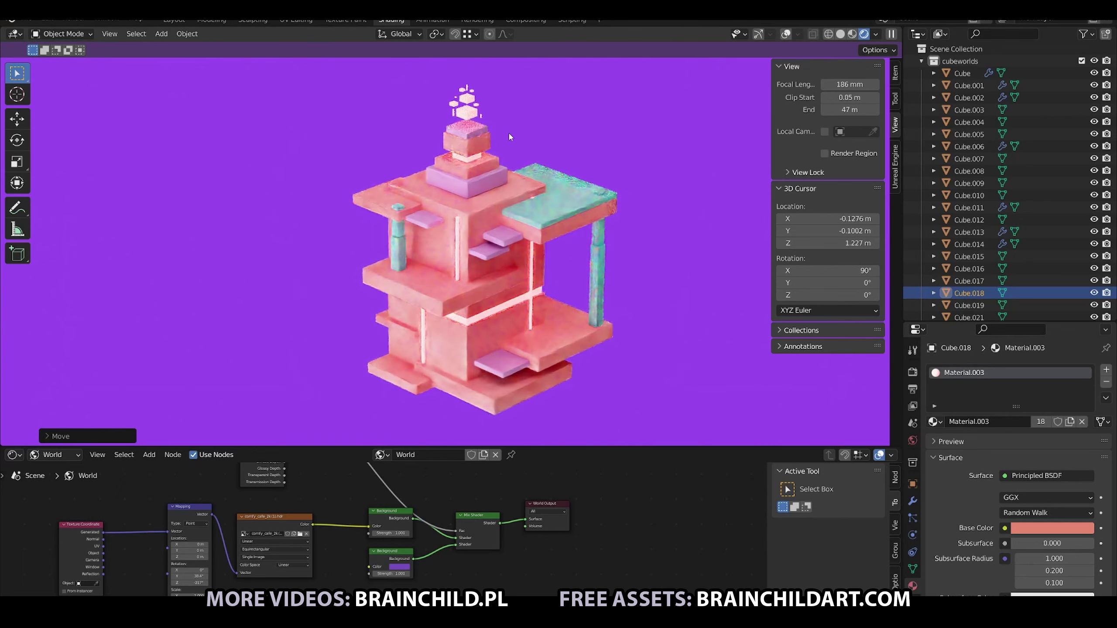
key(g)
click(488, 119)
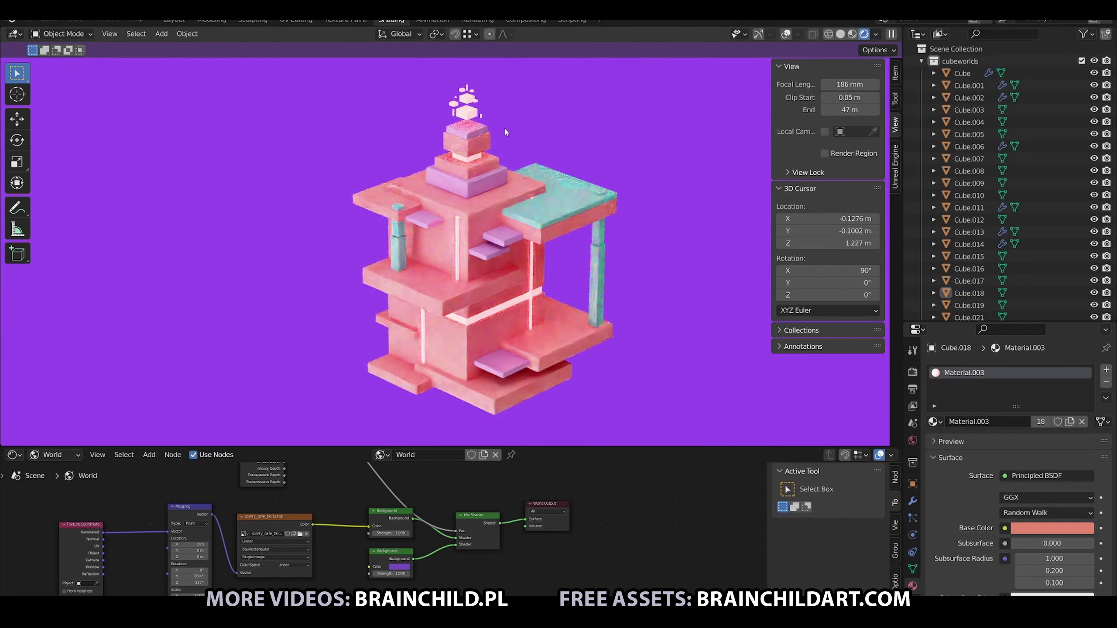
Move and resize another floating detail cube into the cluster
click(467, 89)
key(g)
click(529, 124)
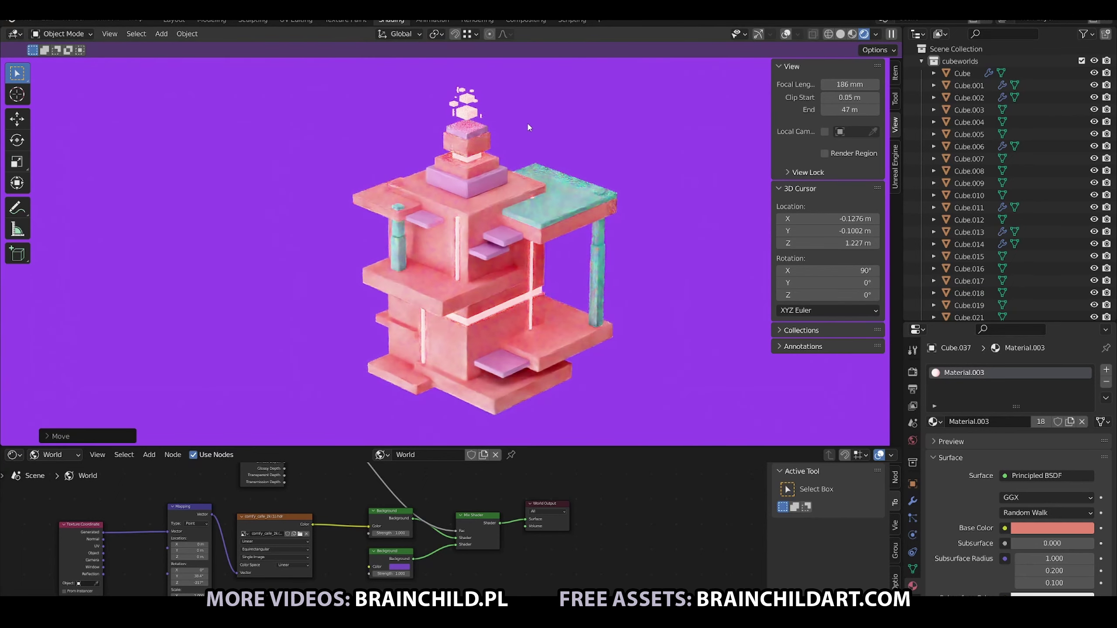
key(g)
click(530, 120)
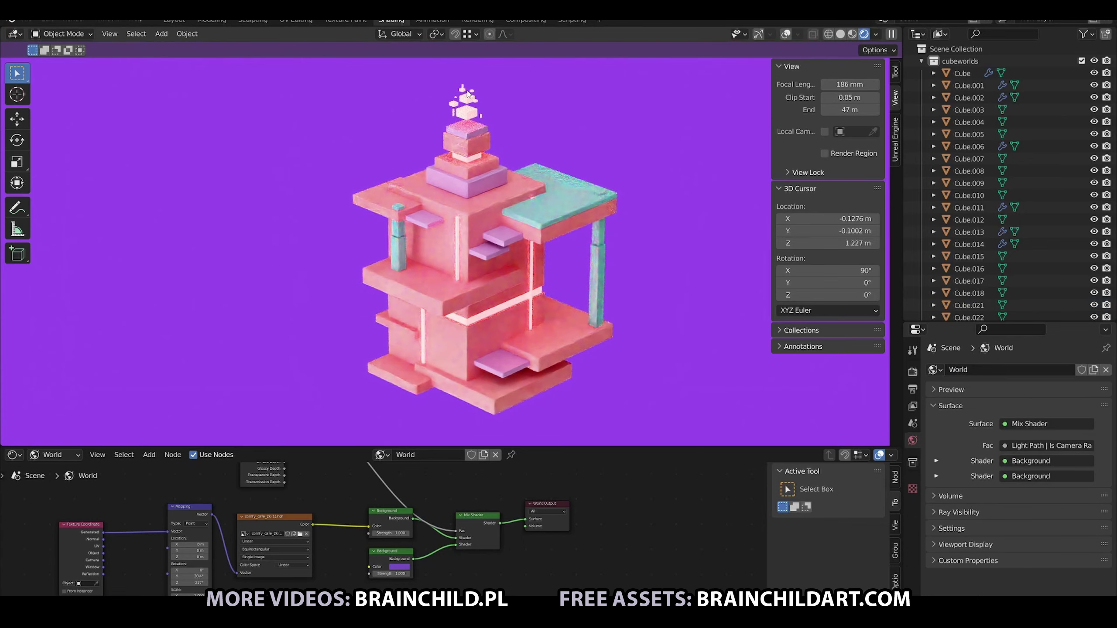
key(s)
click(471, 93)
click(484, 134)
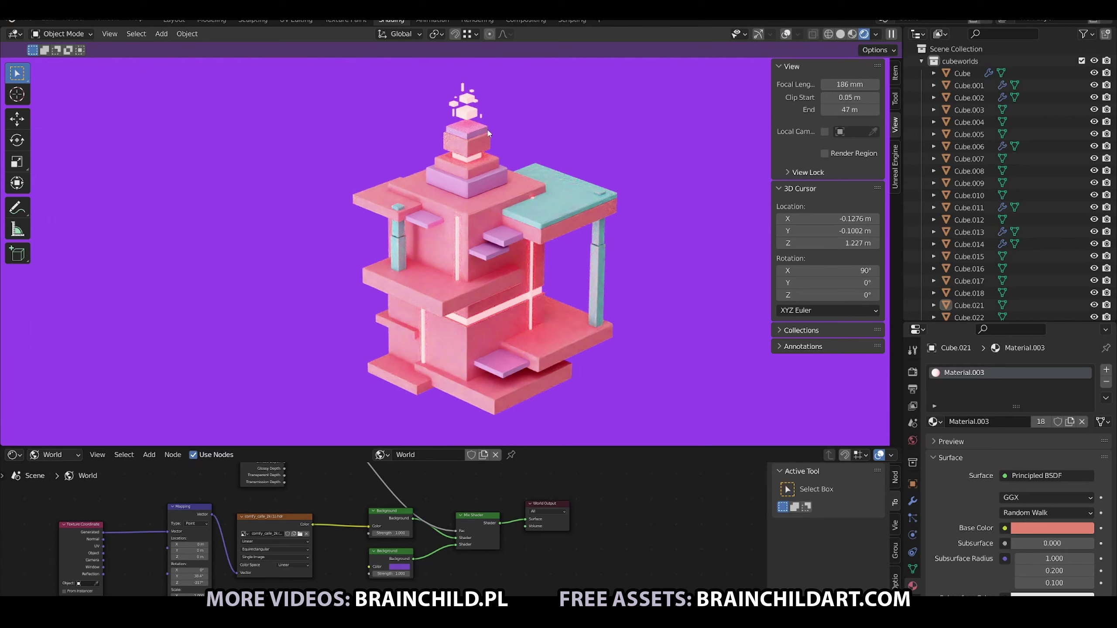
Give the bottom slab the lilac Material.005
click(540, 249)
click(506, 289)
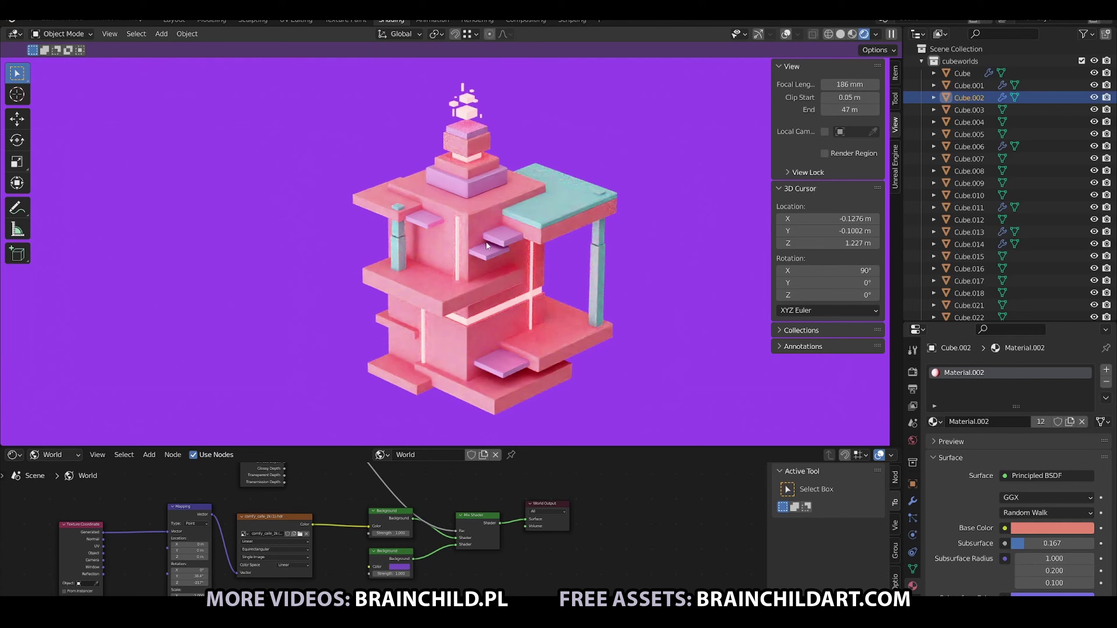
click(421, 386)
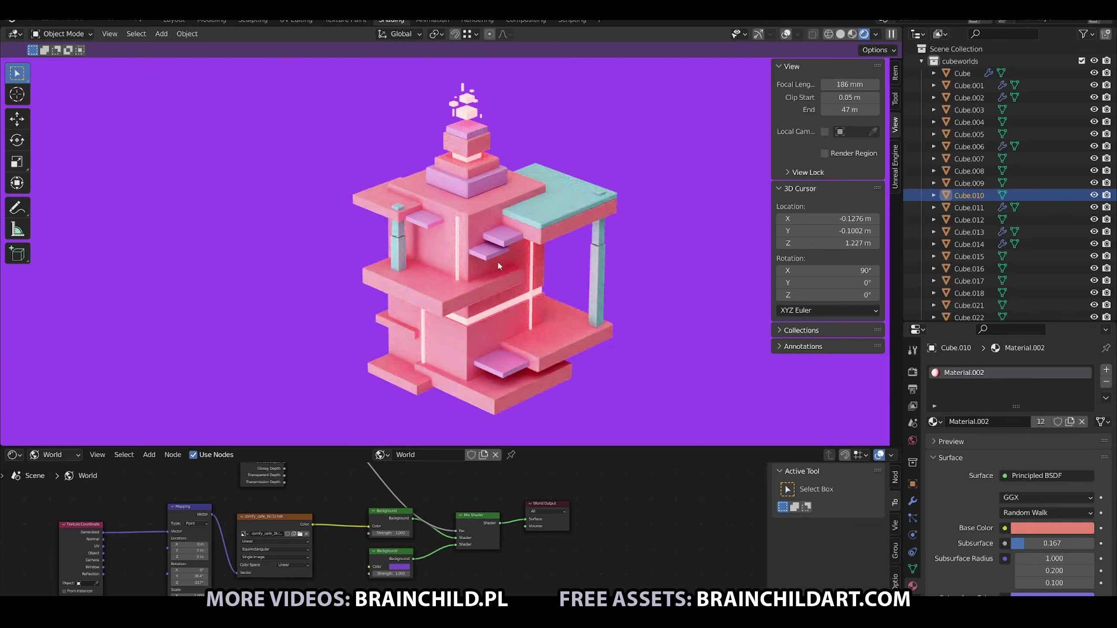
drag(533, 406, 561, 399)
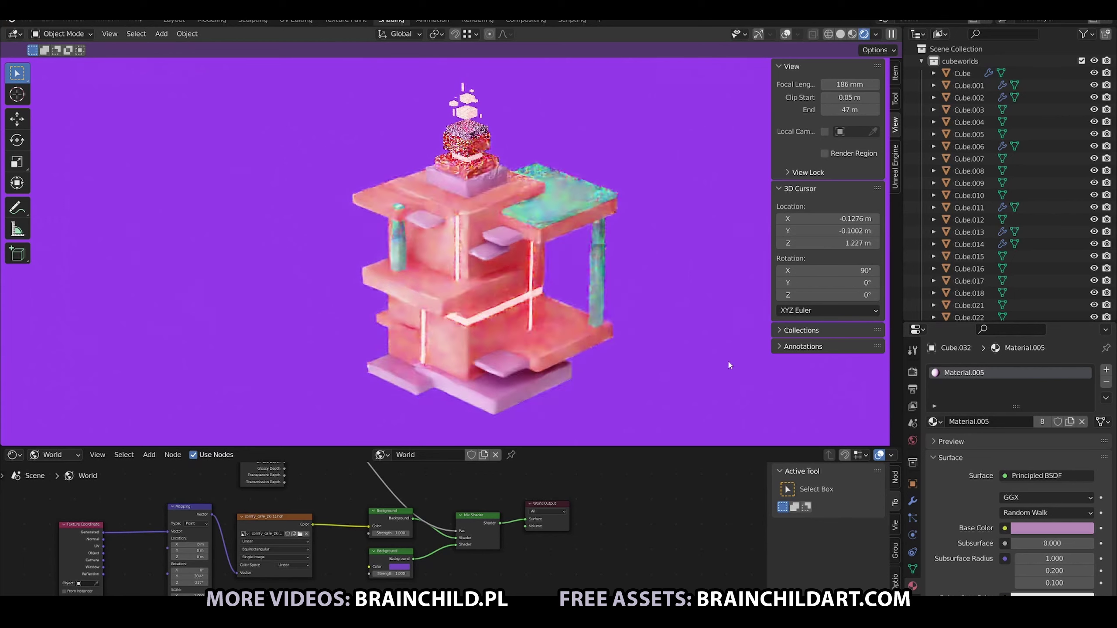
Thicken the middle slab by scaling it along Z and adjust its position
click(530, 314)
key(s)
key(z)
click(470, 294)
key(g)
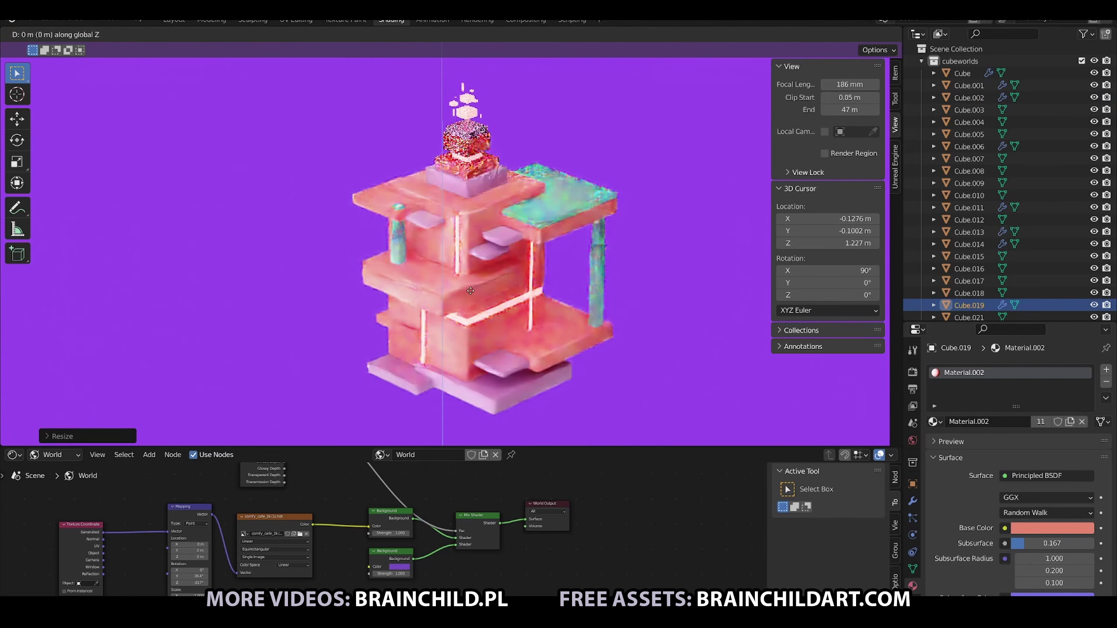
Assign the teal Material.004 to the middle slab Cube.031
click(470, 294)
click(934, 422)
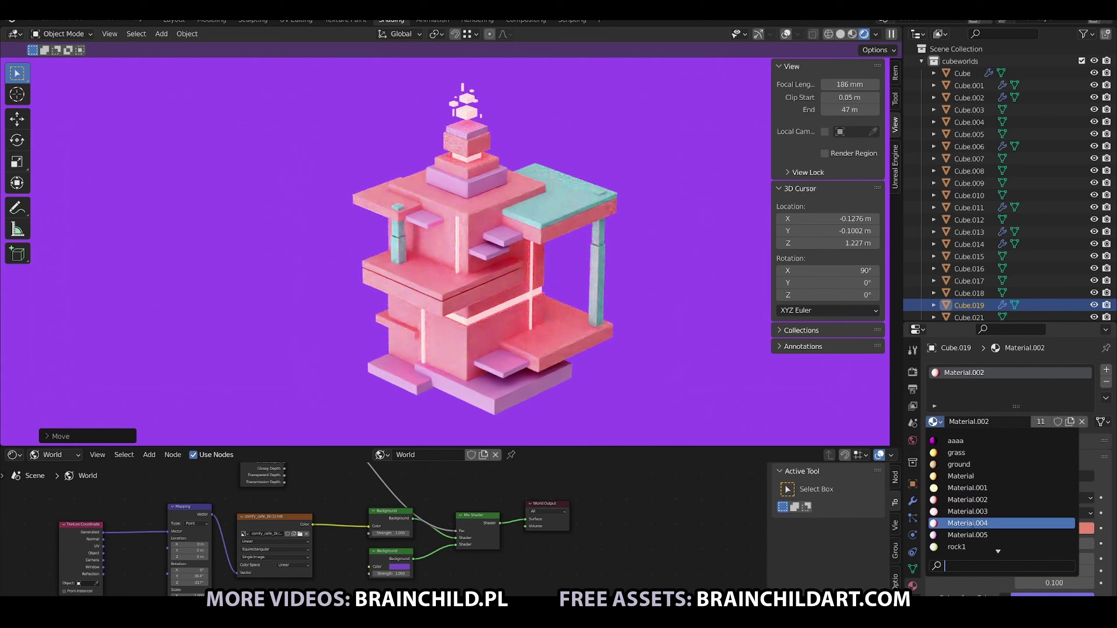
click(967, 523)
click(554, 293)
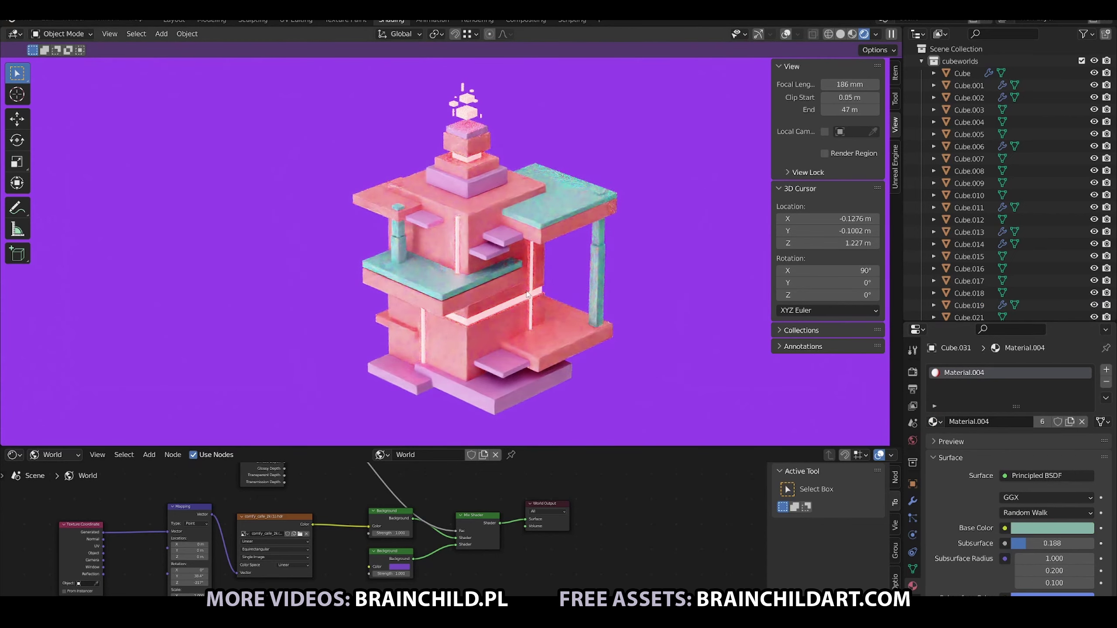
Move the middle slab to a new position
click(533, 315)
key(g)
click(624, 299)
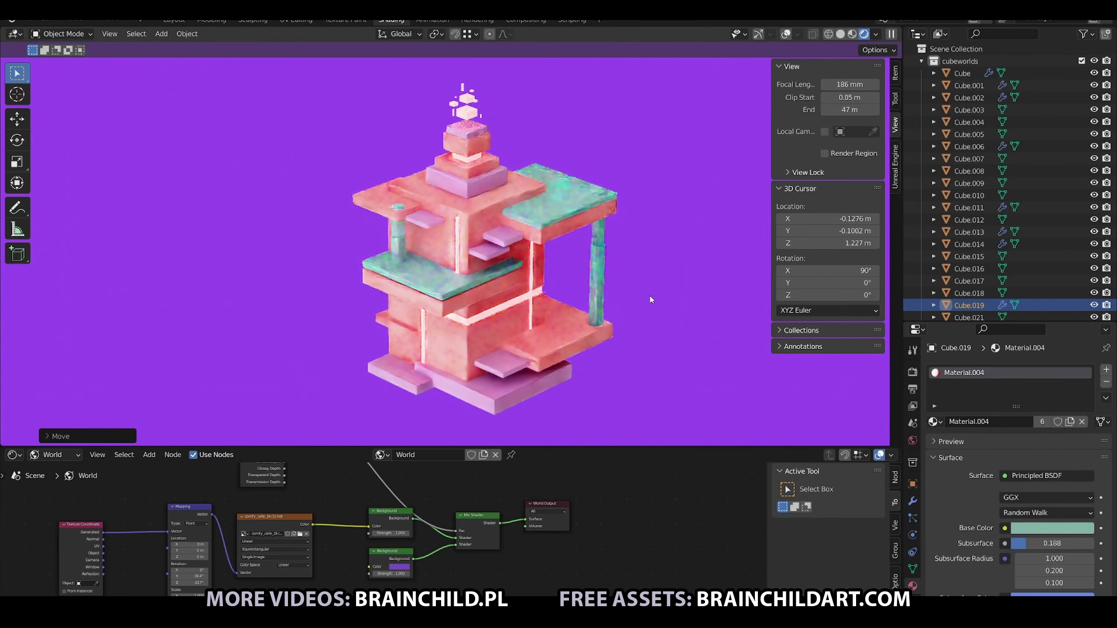
click(642, 301)
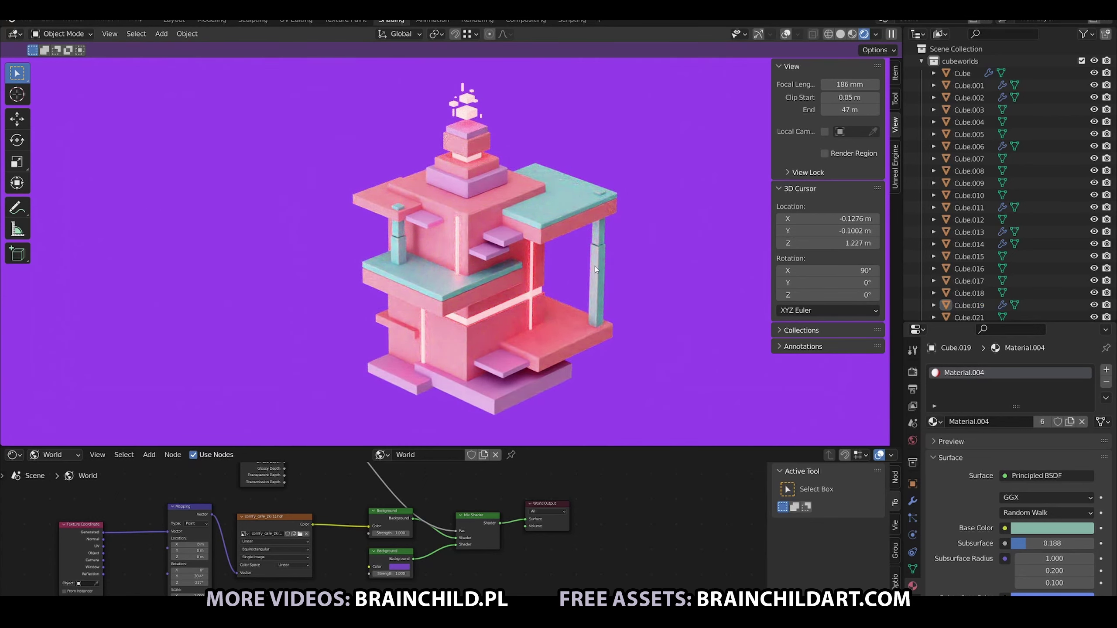
Move the lavender slab under the top block and apply its rotation and scale
click(480, 199)
key(g)
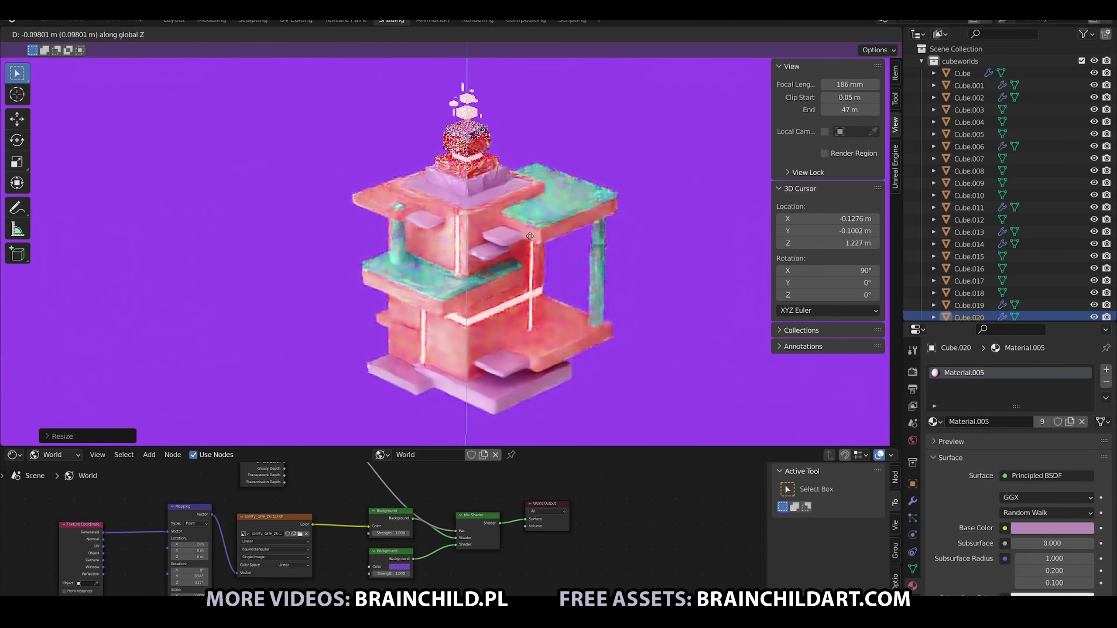
click(672, 248)
key(ctrl+a)
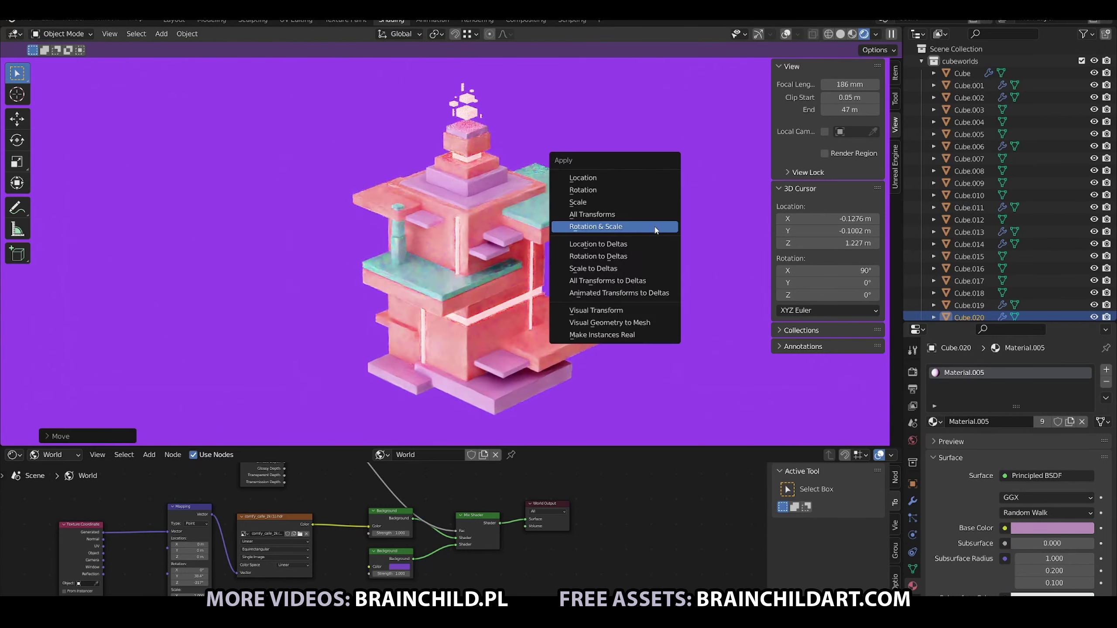
click(655, 225)
click(665, 248)
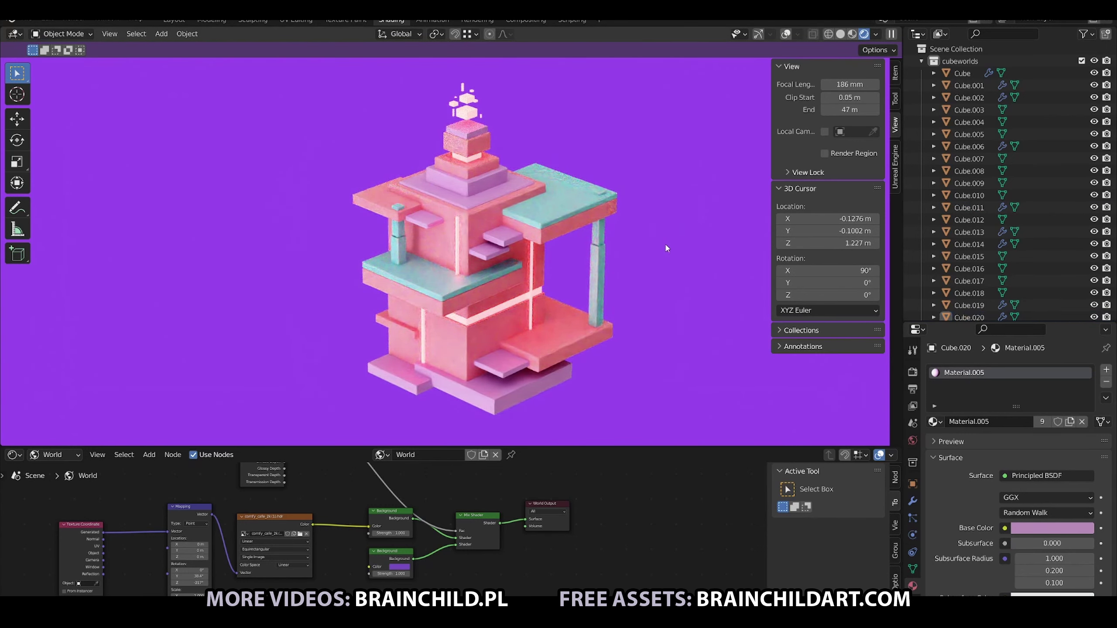
Duplicate a pink block and place the copy into the structure
click(471, 205)
key(shift+d)
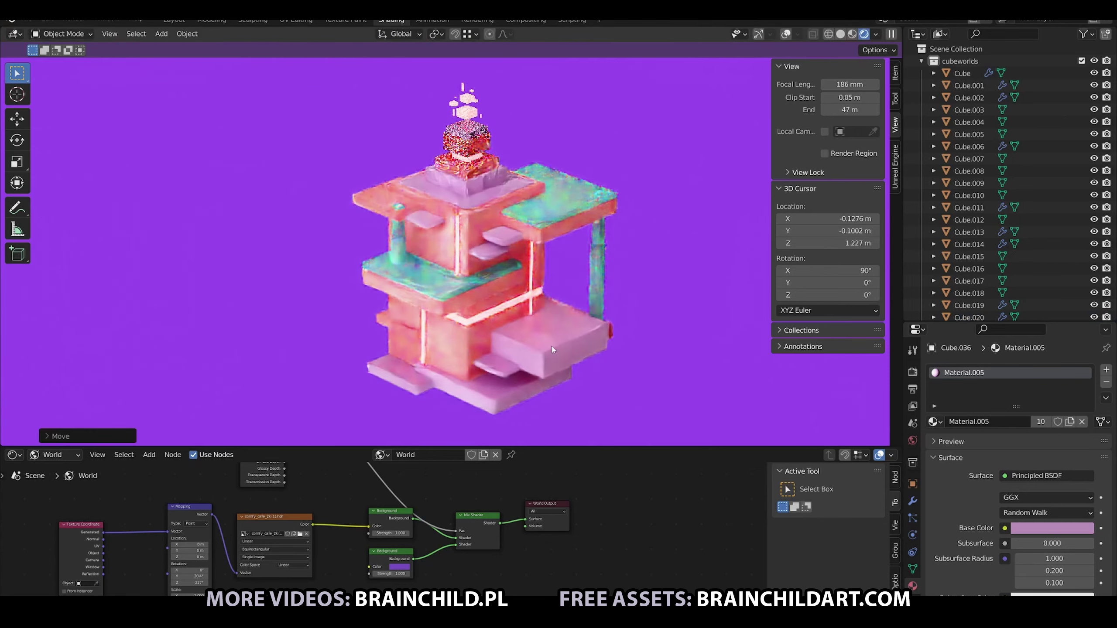
click(569, 344)
key(g)
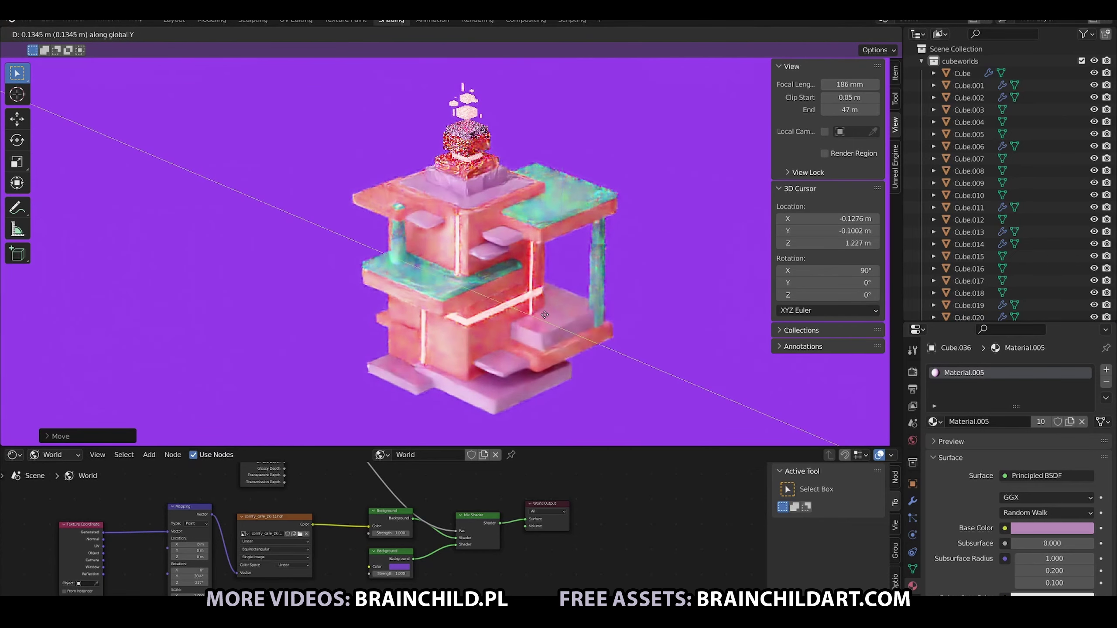
click(544, 316)
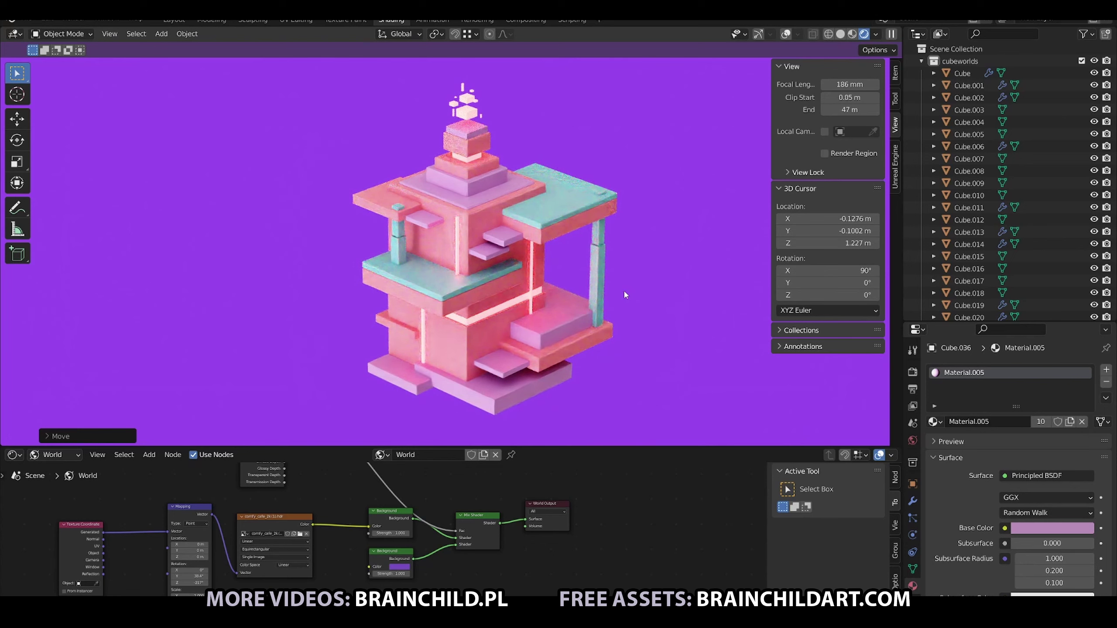
Nudge and resize the new pink block
key(g)
click(650, 300)
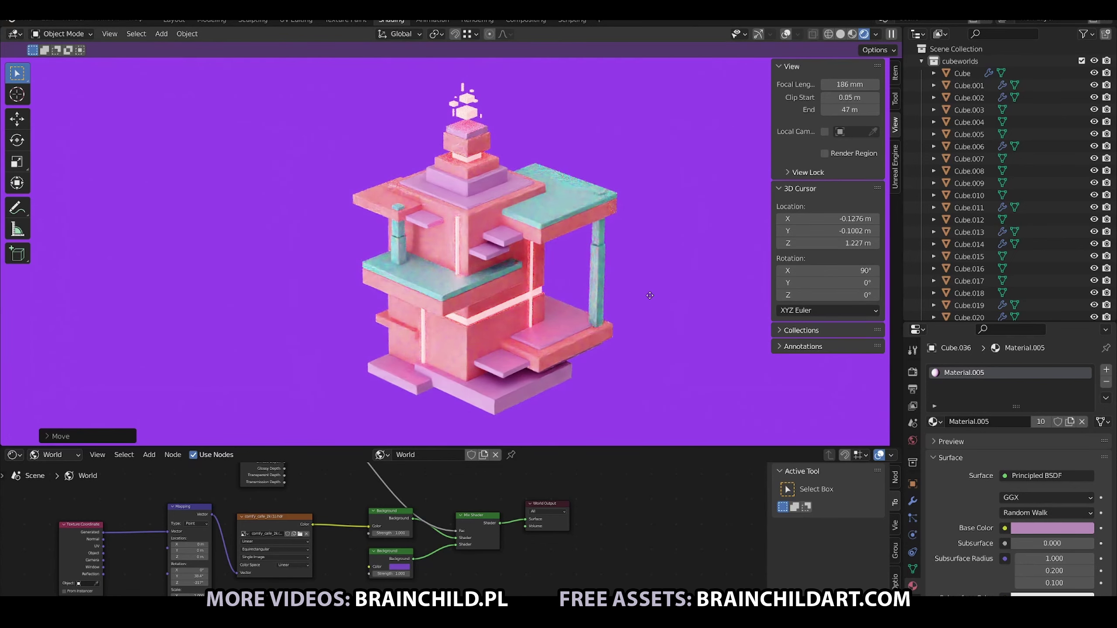
key(s)
click(620, 294)
key(g)
key(z)
key(Escape)
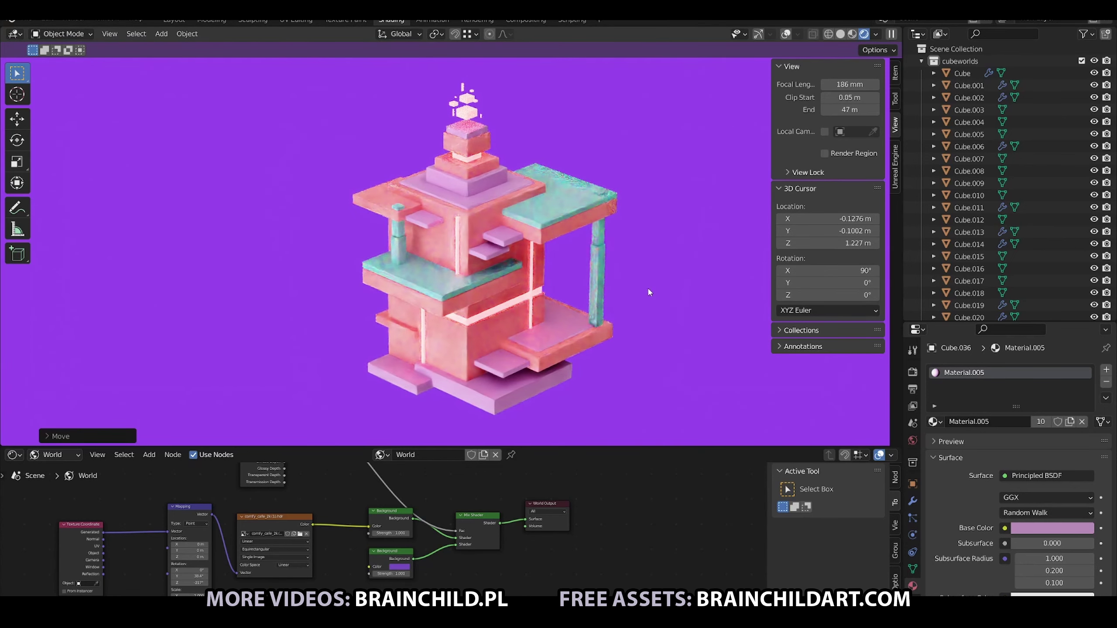
click(637, 314)
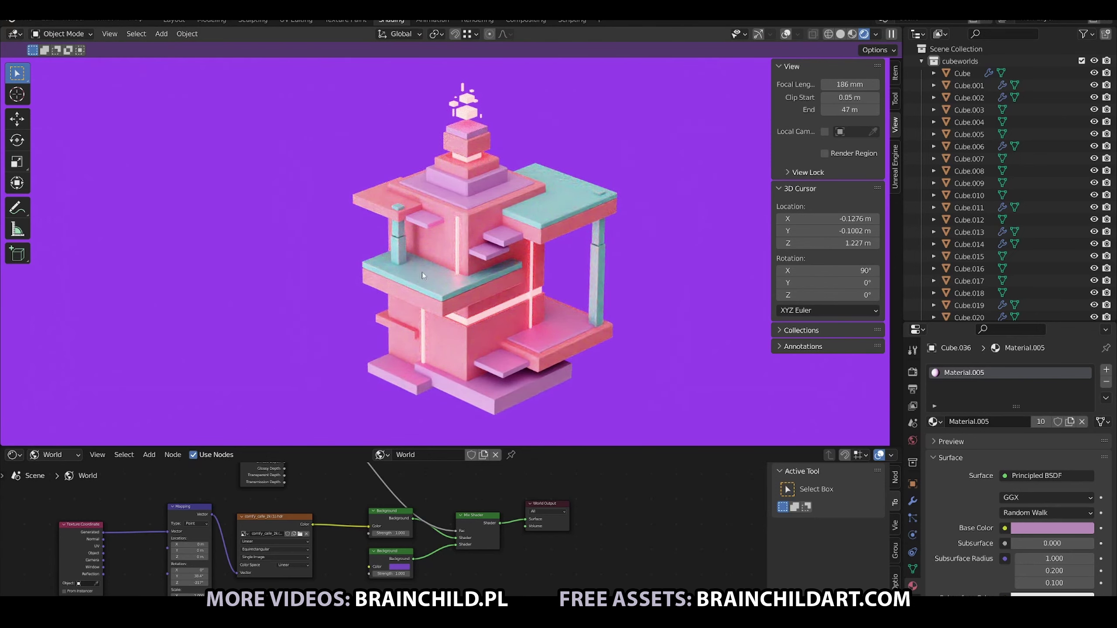
Raise one floating pink plate along Z and shift another along X
drag(601, 315, 605, 323)
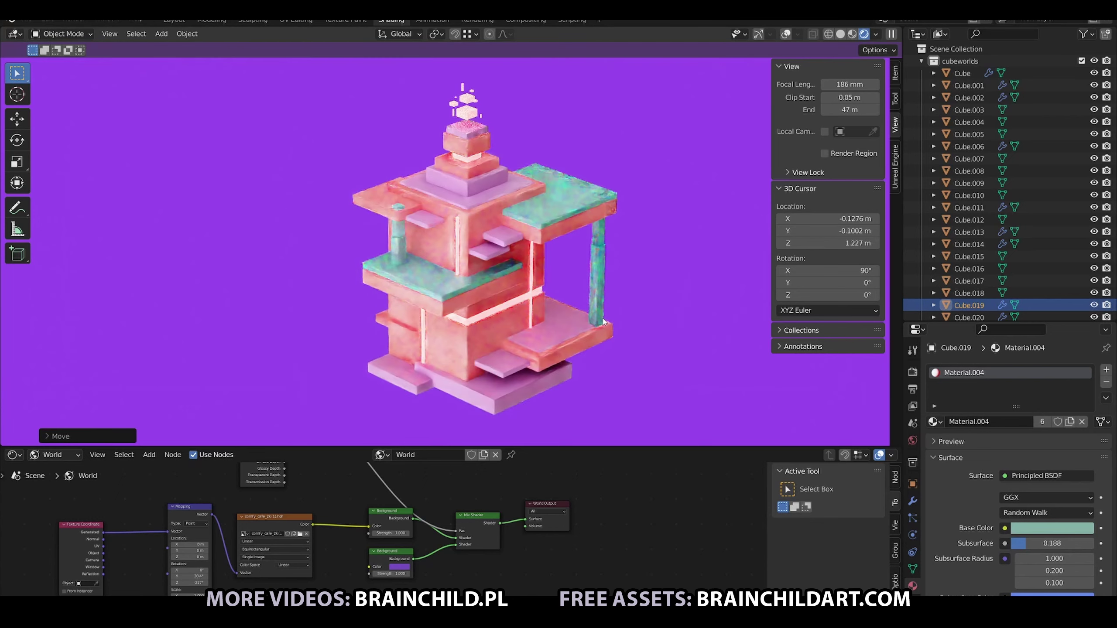
click(489, 247)
key(g)
key(z)
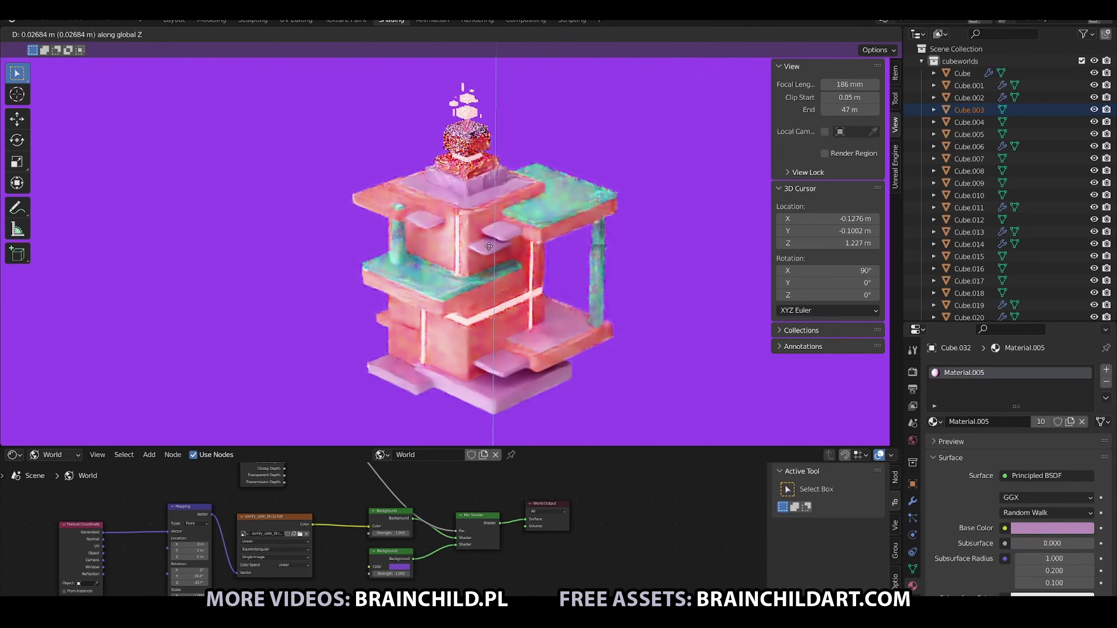
click(489, 246)
key(g)
key(x)
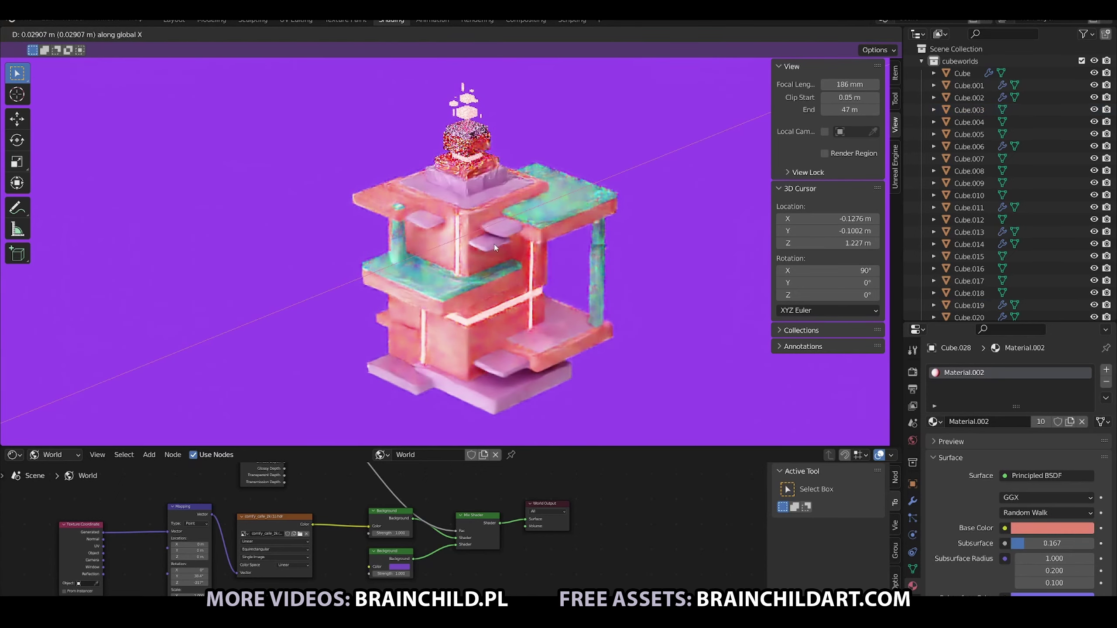
click(494, 248)
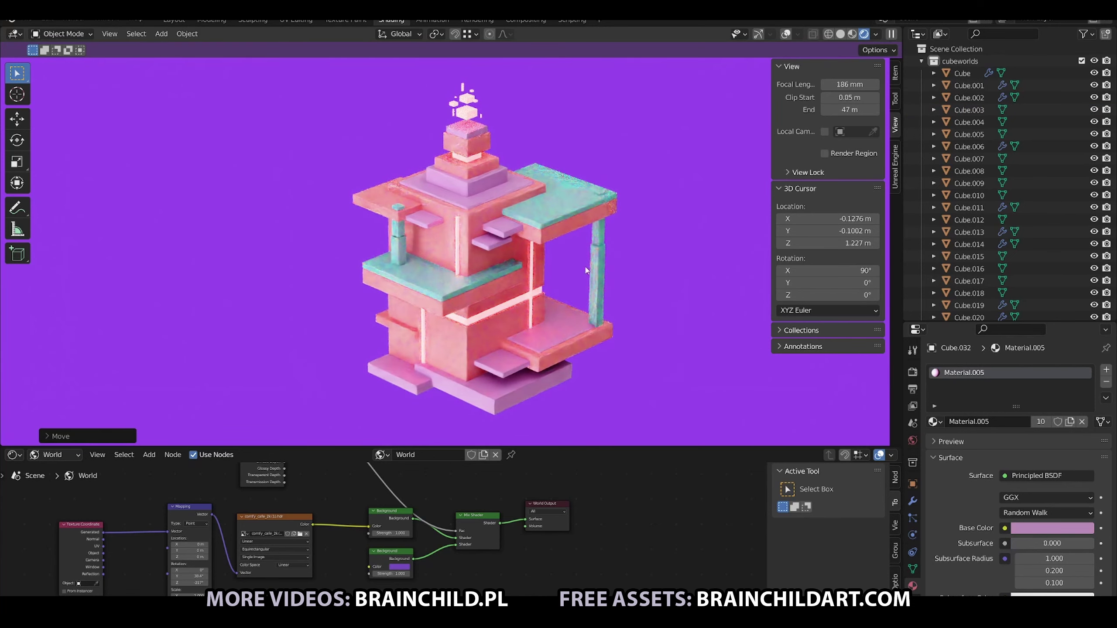
click(430, 242)
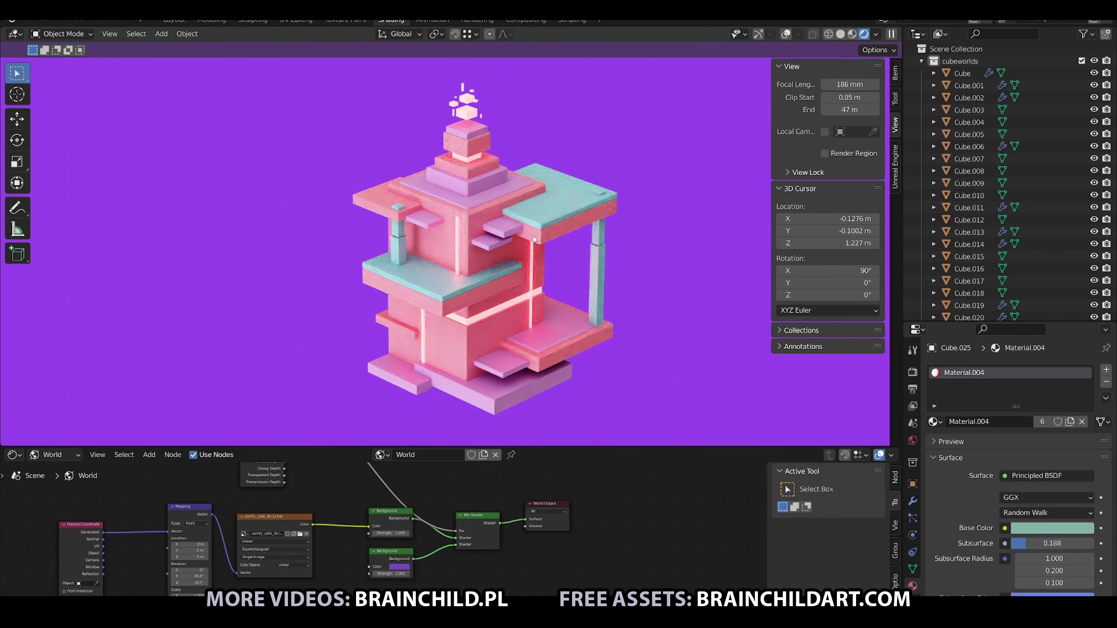
Add a Bevel modifier to Cube.007, apply rotation and scale, and set Amount to 0.005 m
click(529, 299)
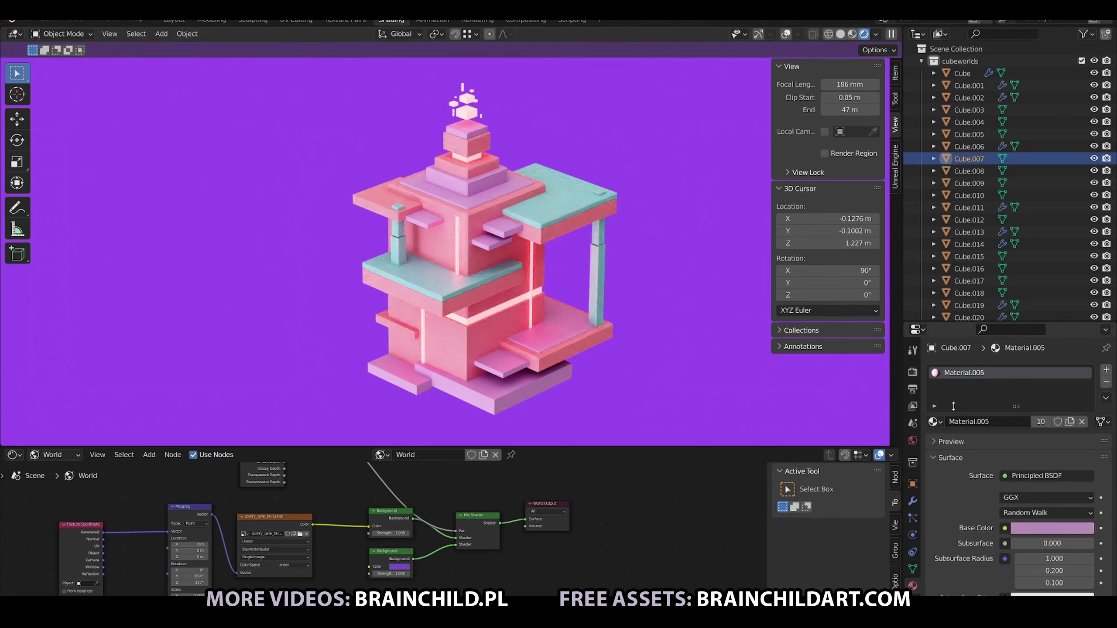
click(912, 501)
click(971, 347)
click(862, 136)
key(ctrl+a)
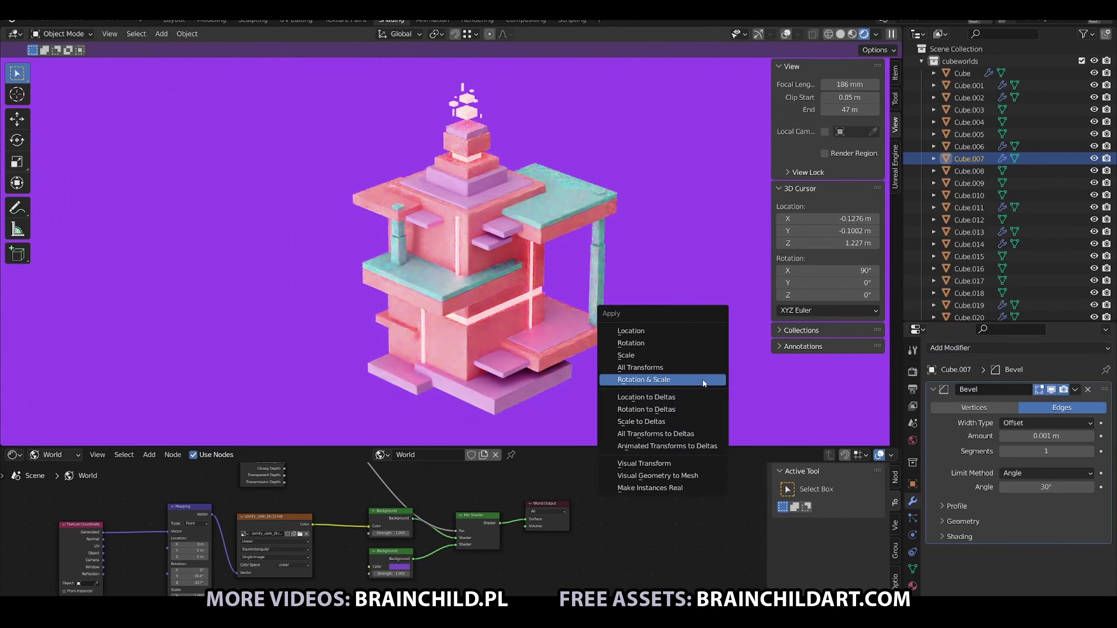
click(672, 381)
mouse_move(1046, 435)
mouse_down()
mouse_move(1064, 435)
mouse_move(1038, 435)
mouse_up()
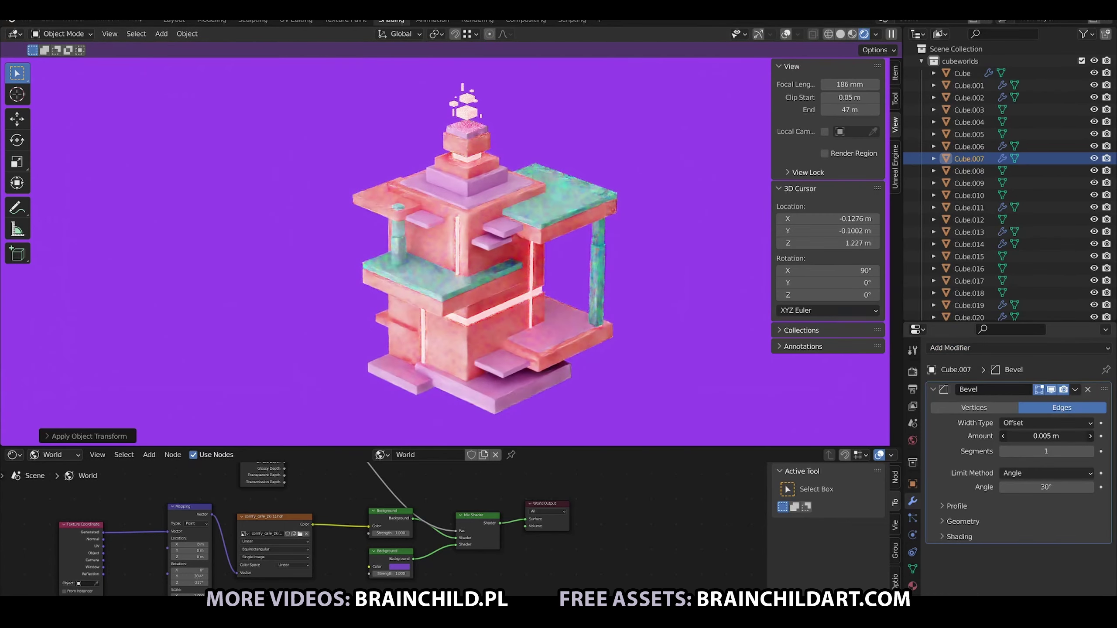
click(598, 383)
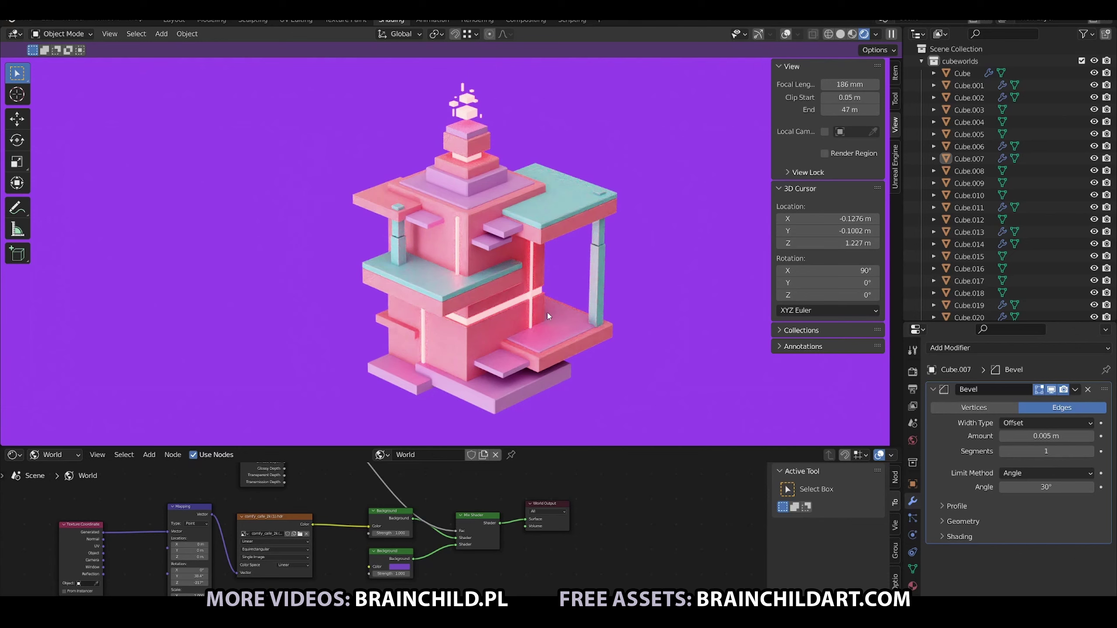
Set the glowing strip Cube.015's emission strength to 38.8
click(968, 256)
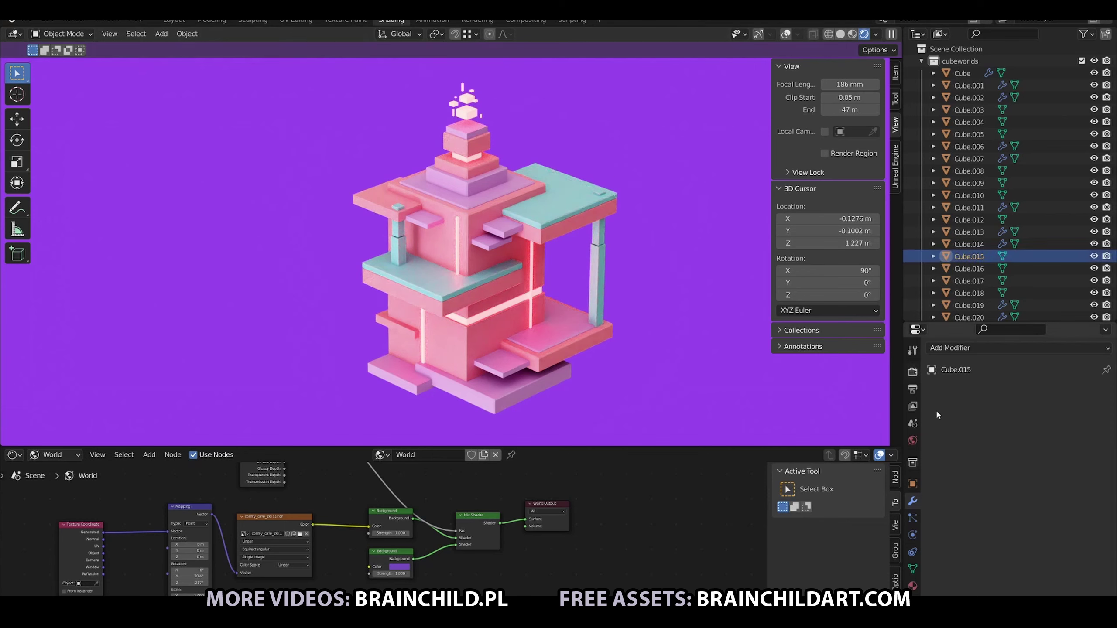
click(958, 347)
click(913, 585)
scroll(1026, 495, down, 5)
drag(1029, 421, 1042, 422)
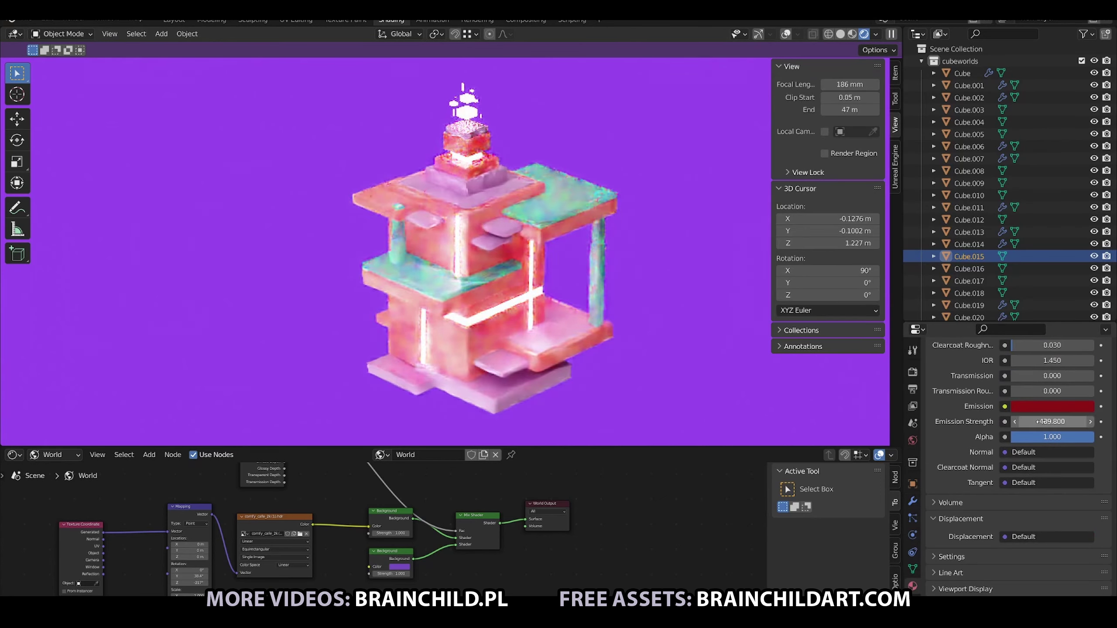
key(ctrl+z)
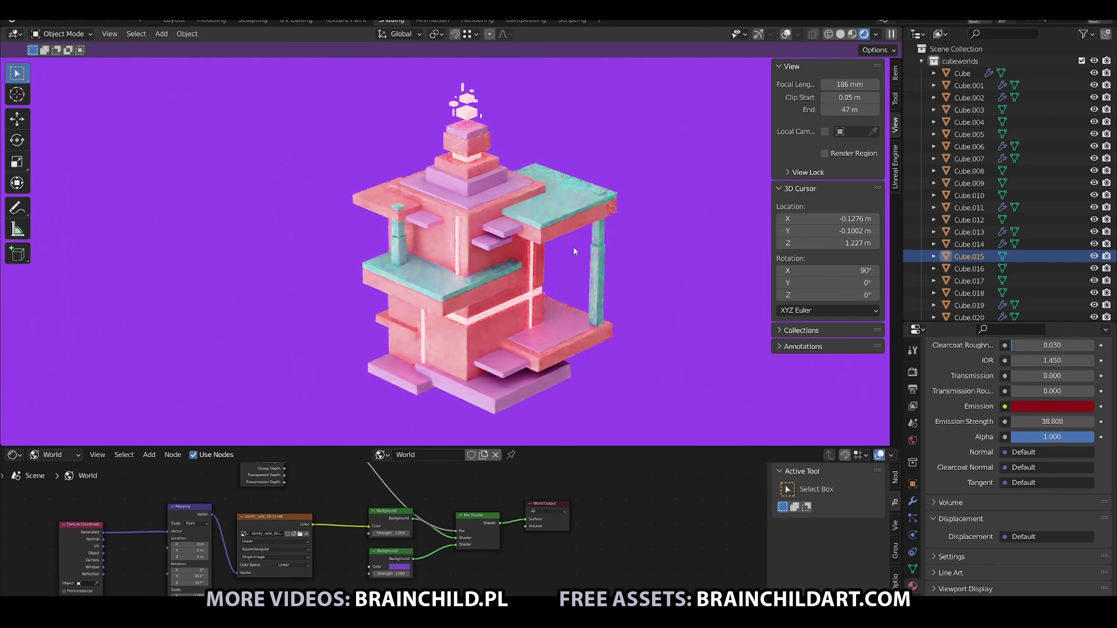
Raise the scene exposure to 2.038 in Color Management
click(912, 372)
scroll(1022, 393, down, 10)
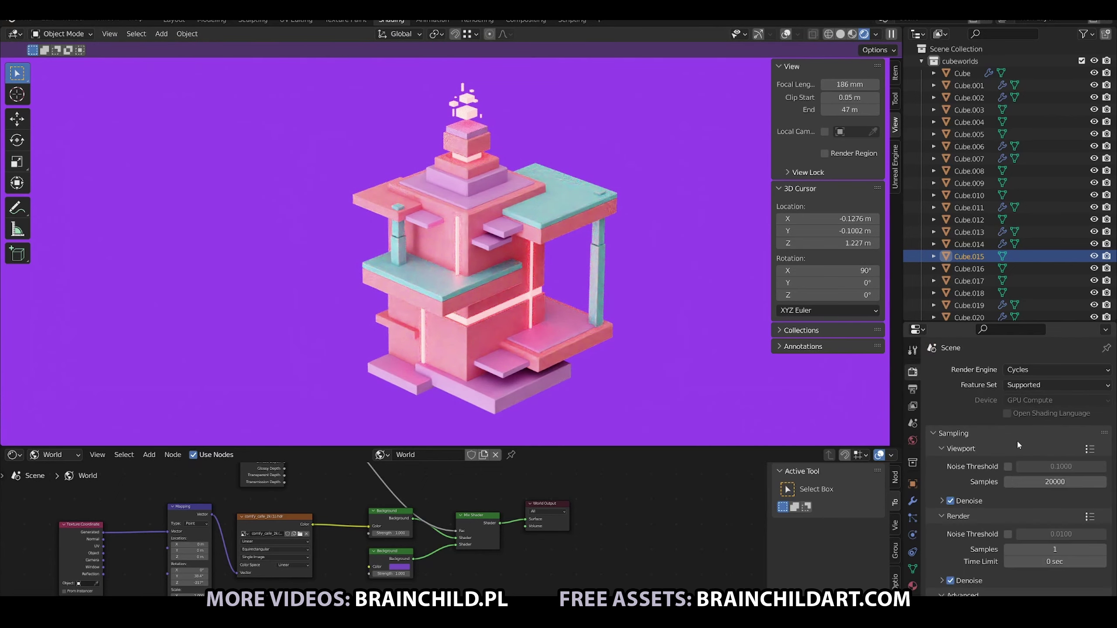
scroll(1016, 440, down, 10)
scroll(984, 463, down, 5)
scroll(984, 463, down, 8)
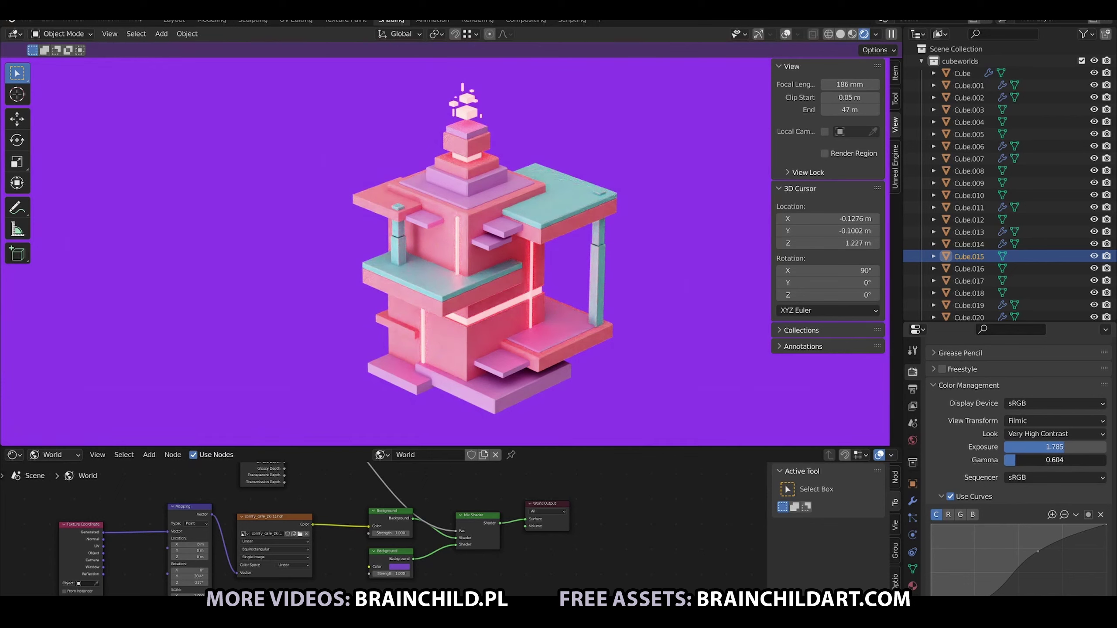
mouse_move(1054, 447)
mouse_down()
mouse_move(1077, 446)
mouse_move(1042, 447)
mouse_up()
click(611, 353)
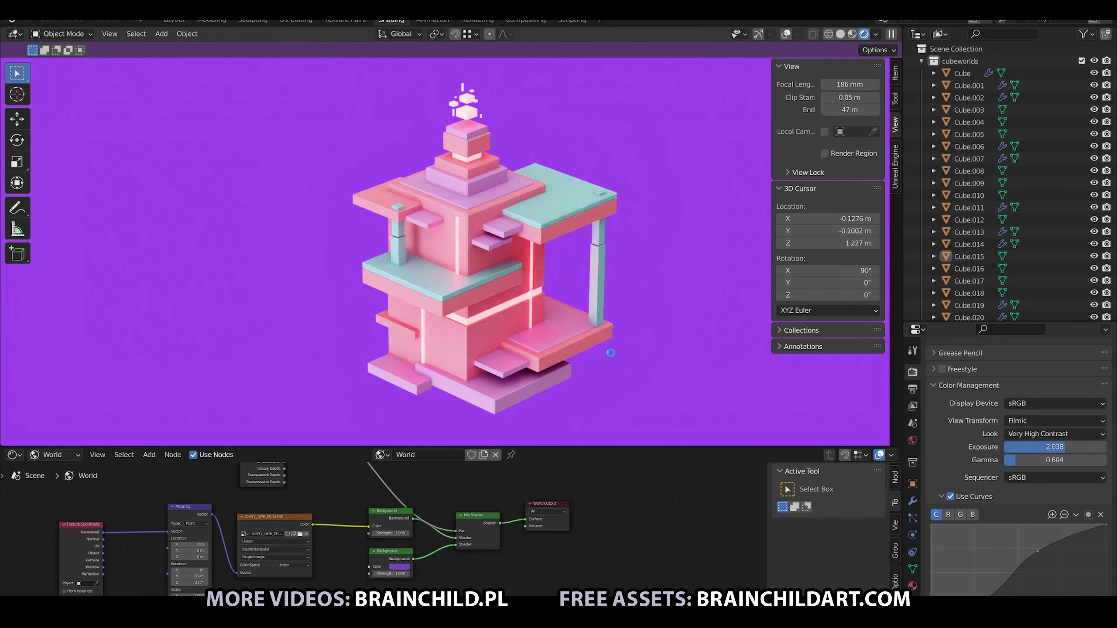
Resize and reposition a tower piece, cancelling an unwanted second resize
key(s)
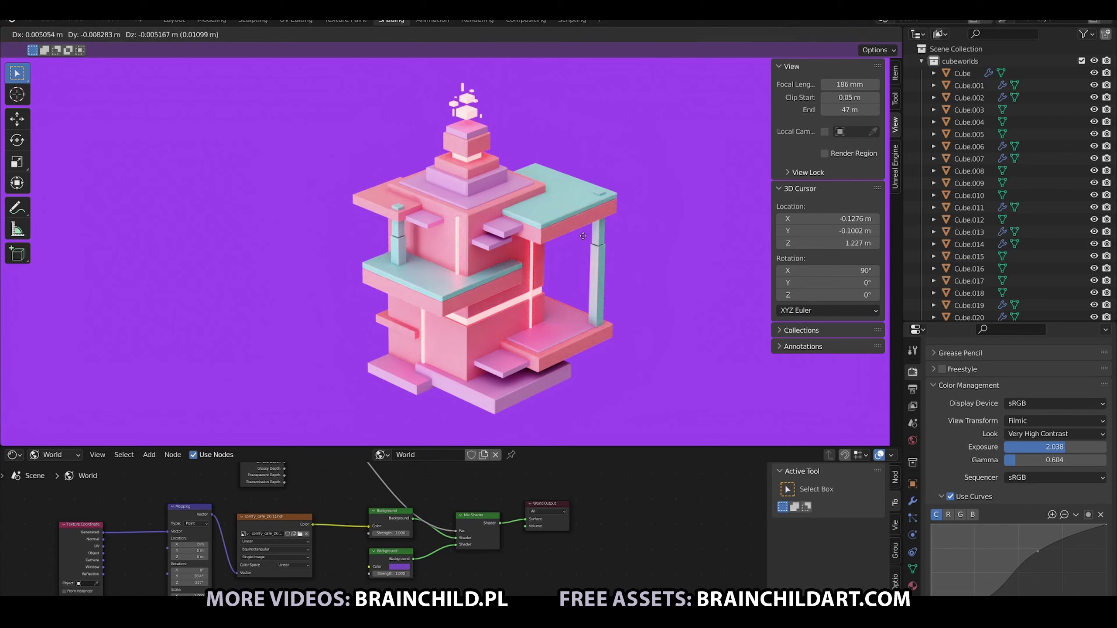
click(581, 238)
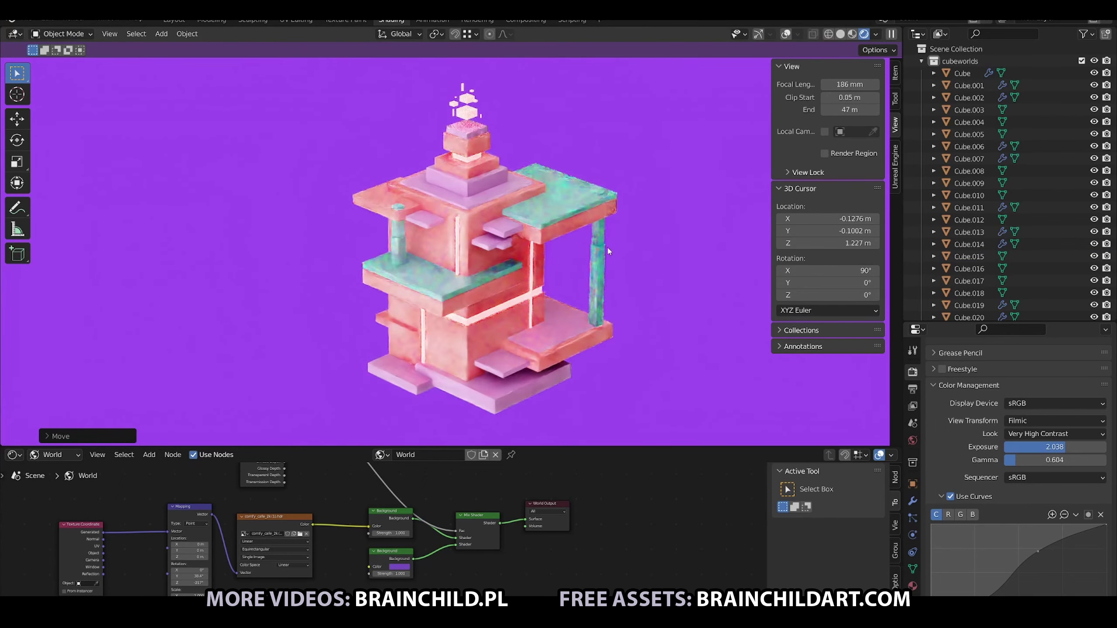
key(g)
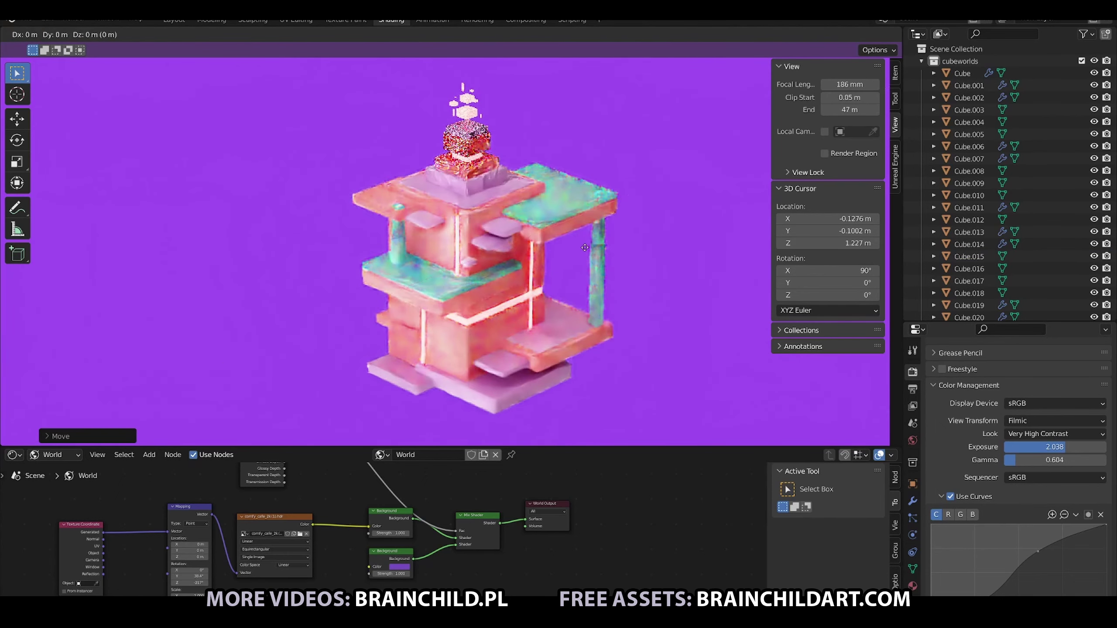
click(537, 233)
key(s)
key(Escape)
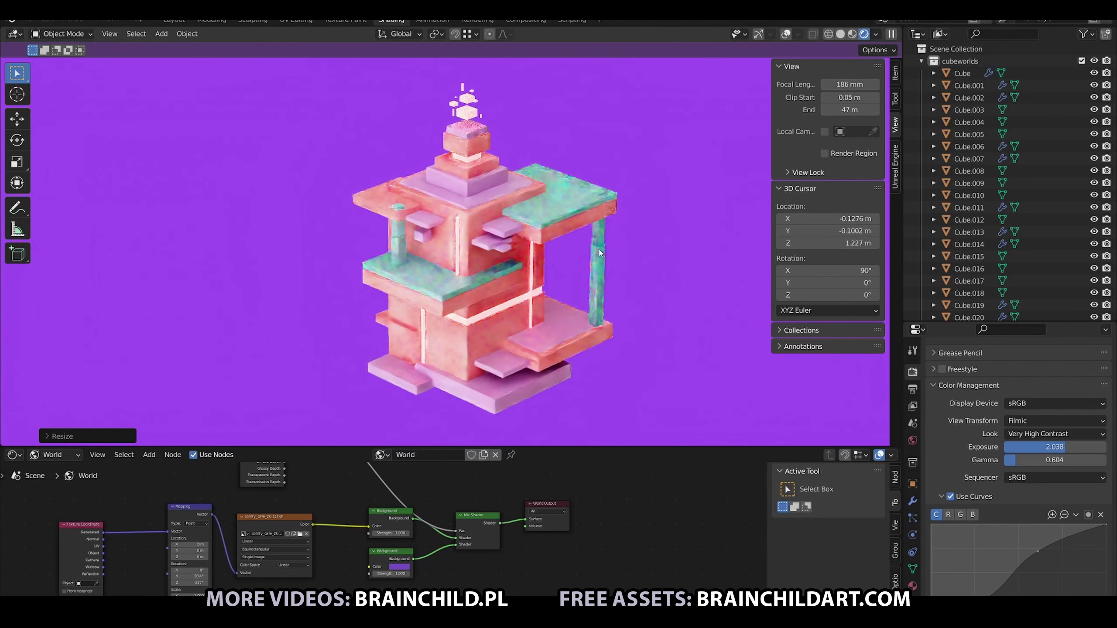
Move the piece vertically to a new height
key(g)
key(x)
click(592, 240)
key(g)
key(z)
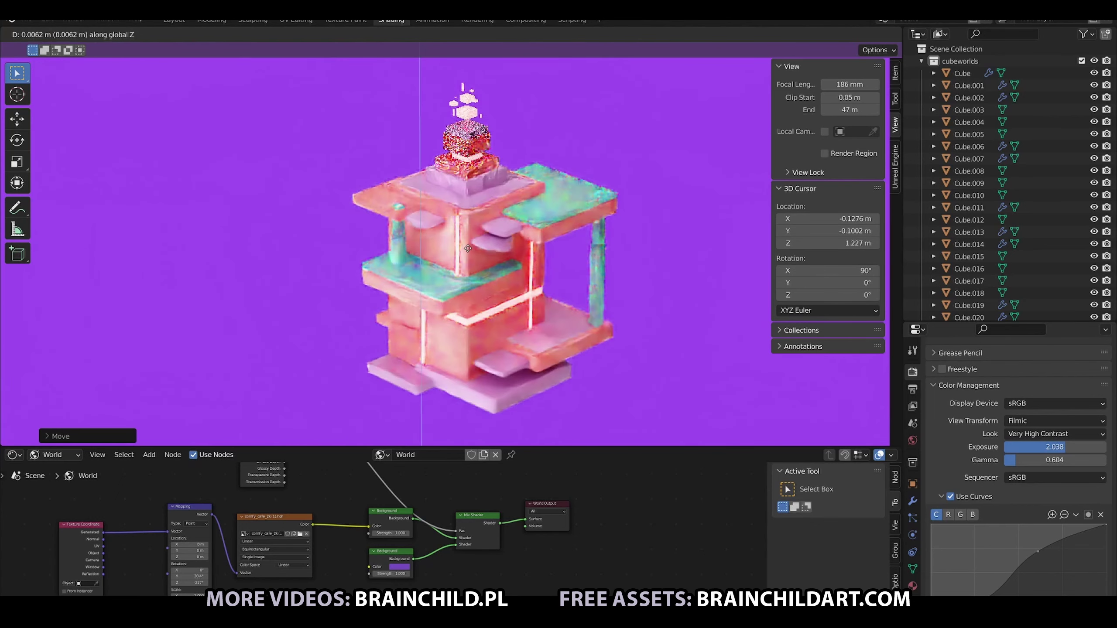
click(468, 253)
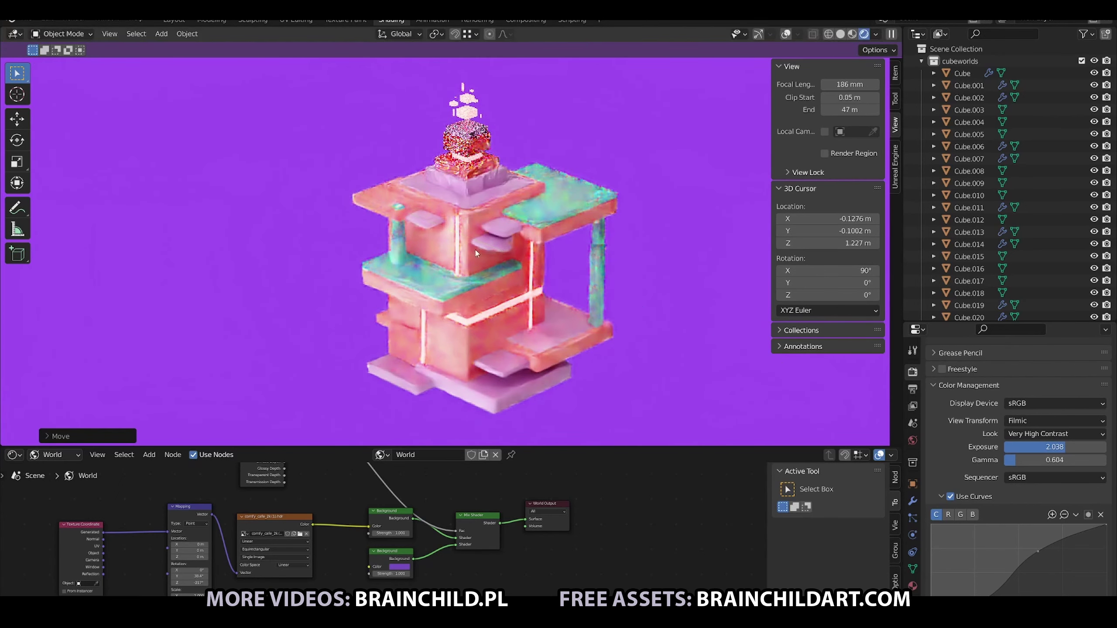
Resize the piece and shift it freely into place
key(s)
click(466, 251)
key(g)
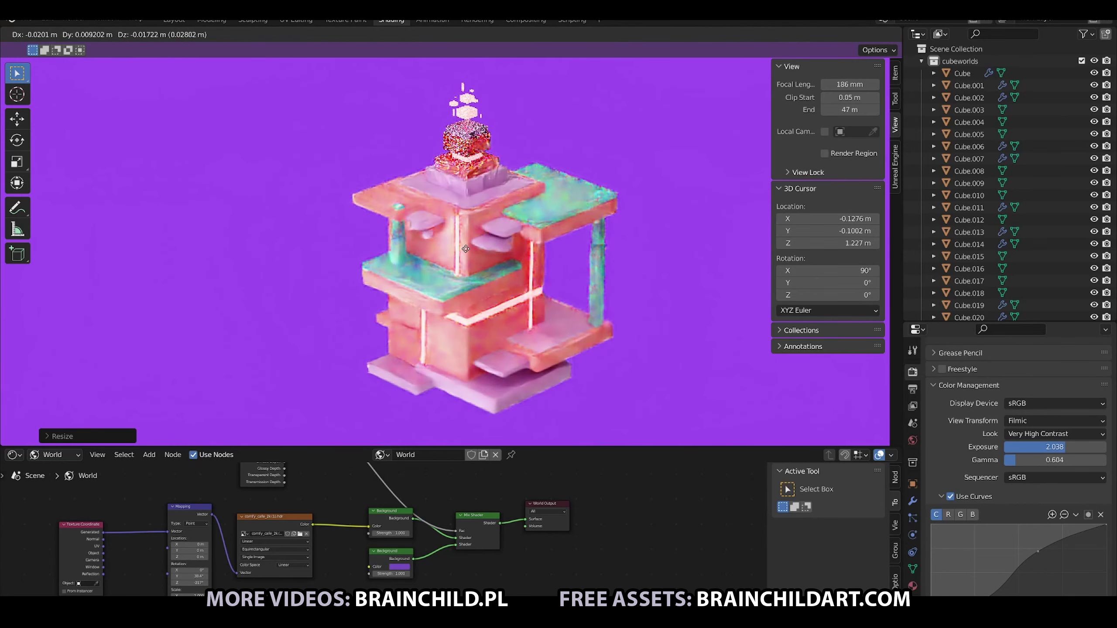
click(476, 242)
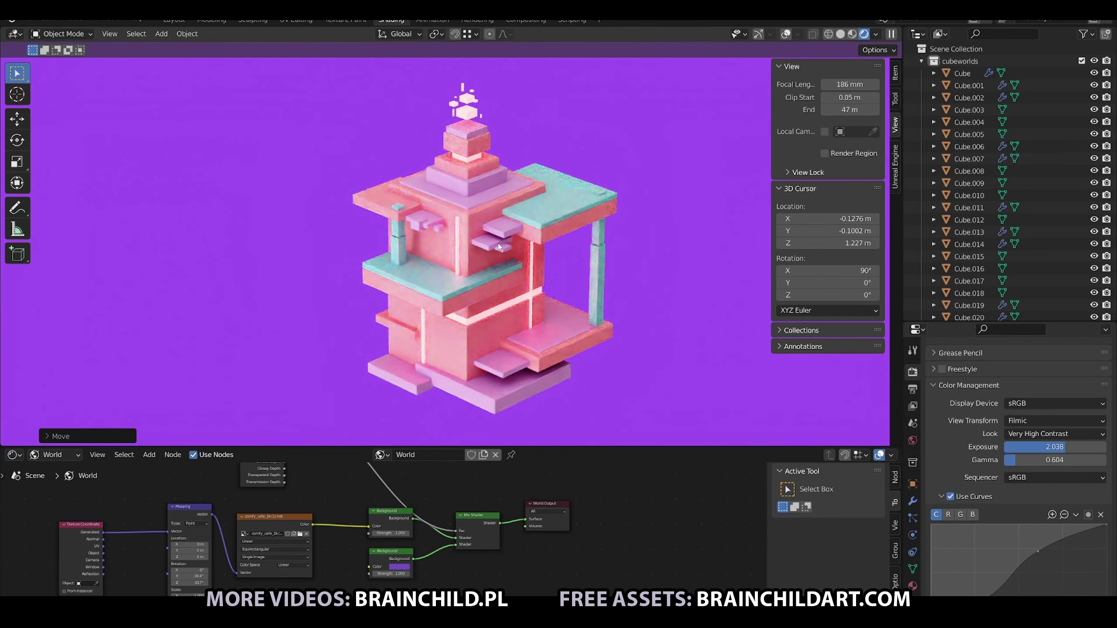
Move the top piece vertically and place a raised copy of the small detail cube
key(g)
key(z)
click(521, 291)
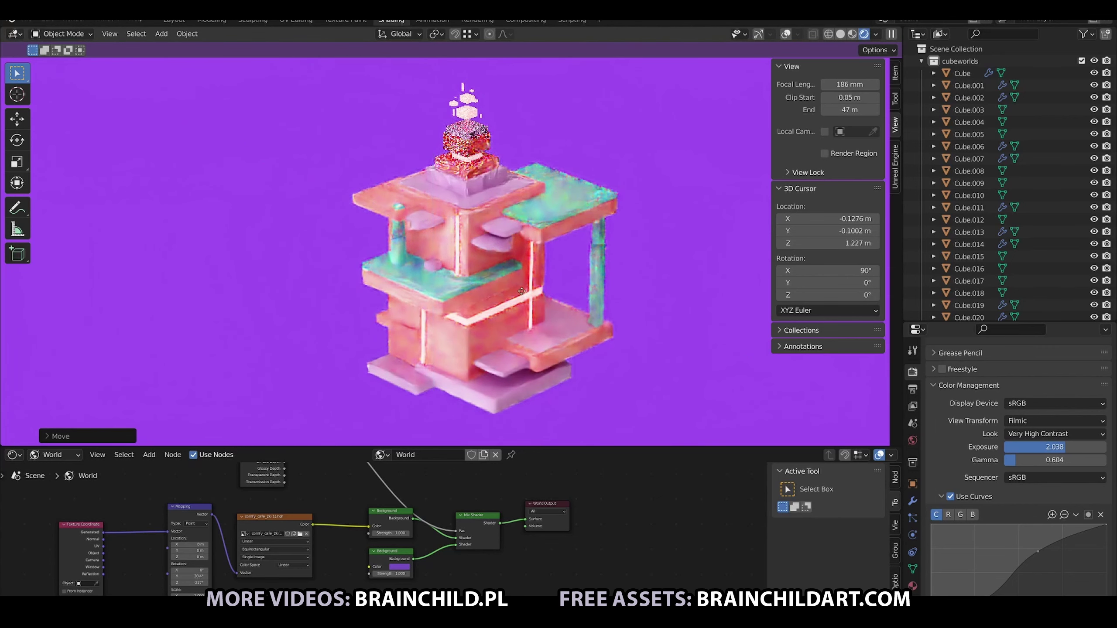
key(shift+d)
key(z)
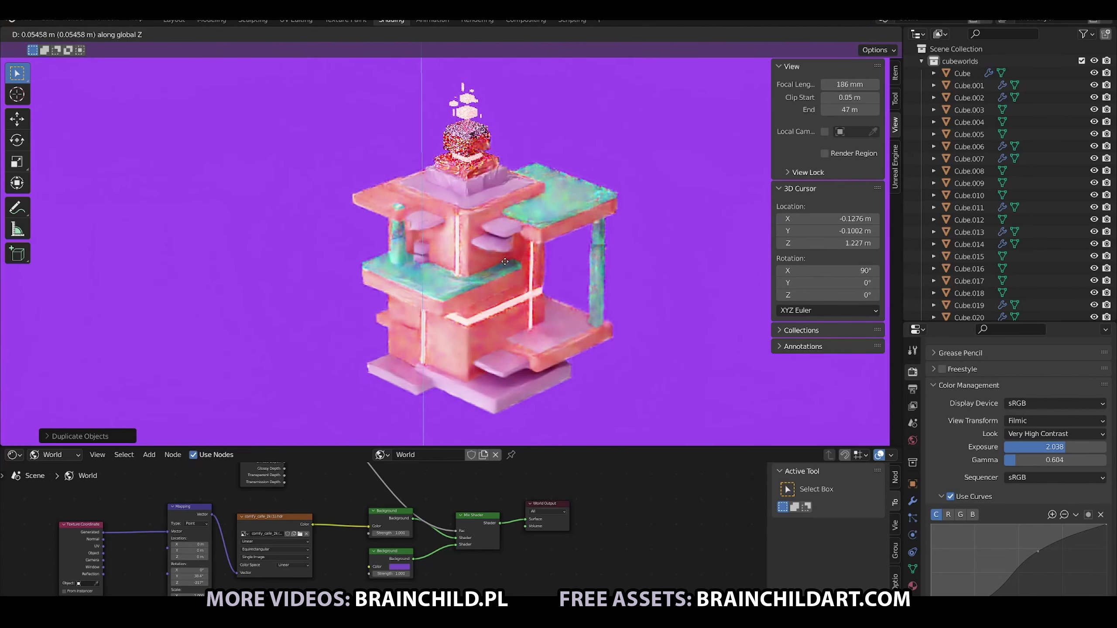
click(481, 255)
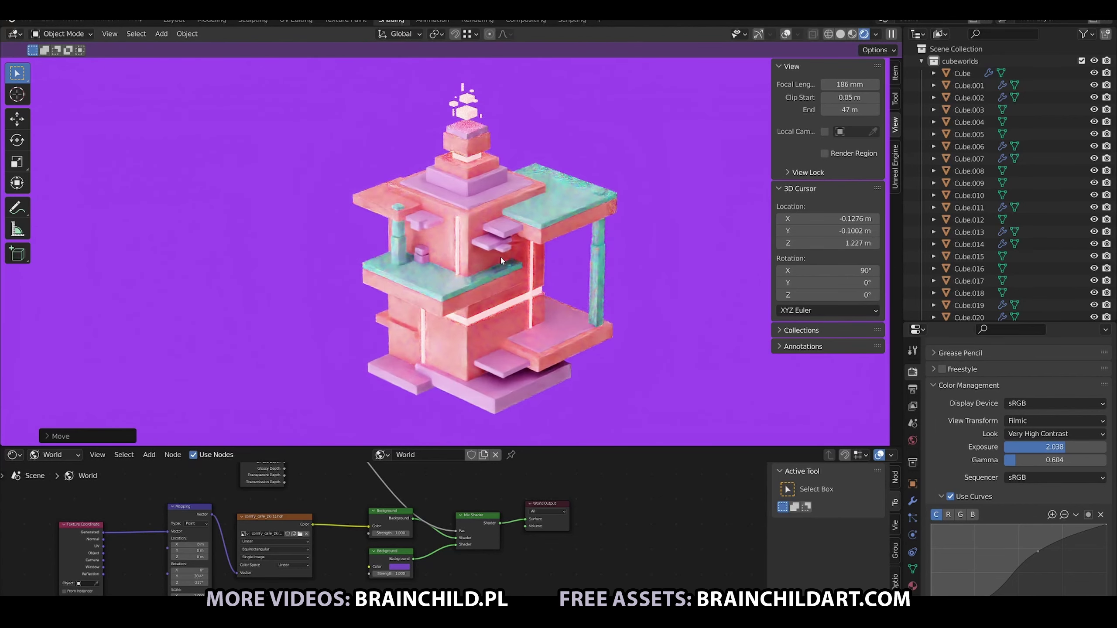
Move the detail cube along Y onto the tower's lower floor
key(g)
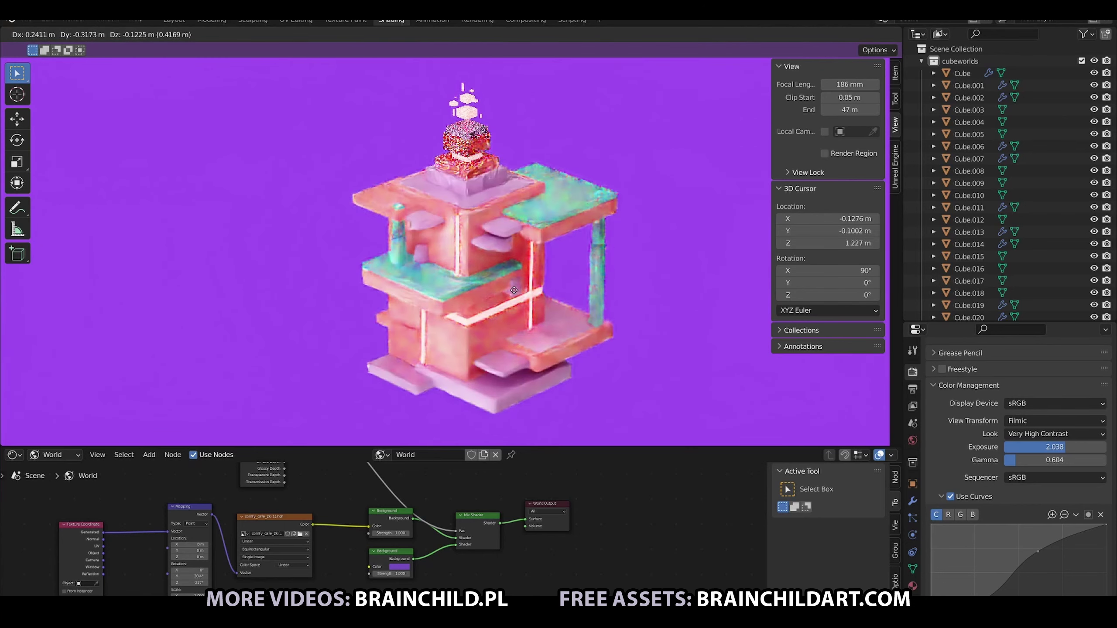
click(513, 291)
key(g)
click(515, 328)
key(g)
key(x)
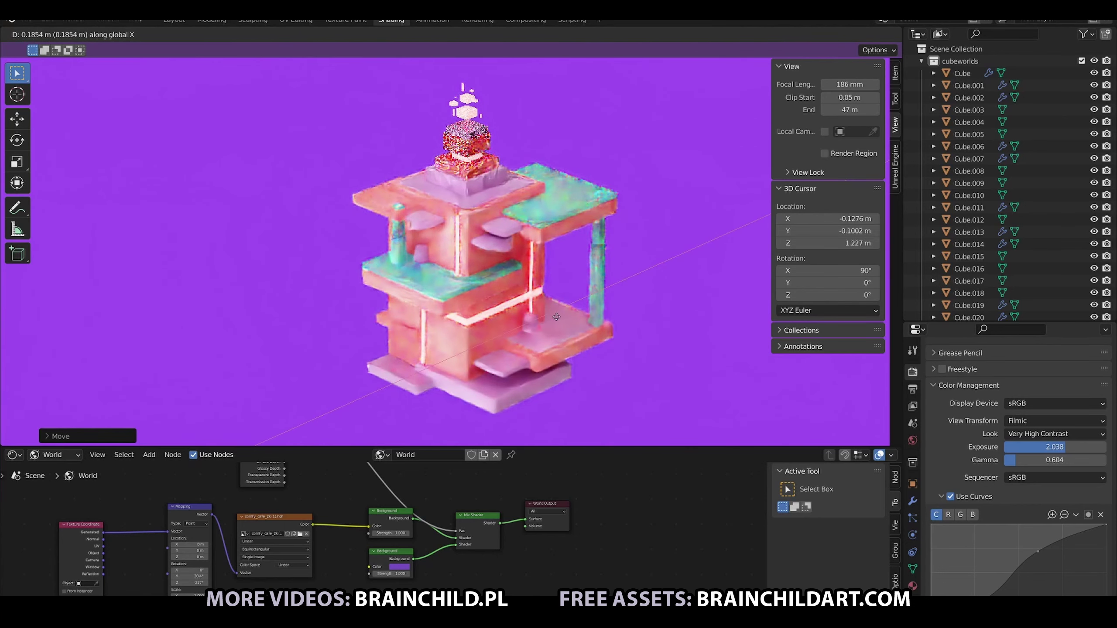
key(y)
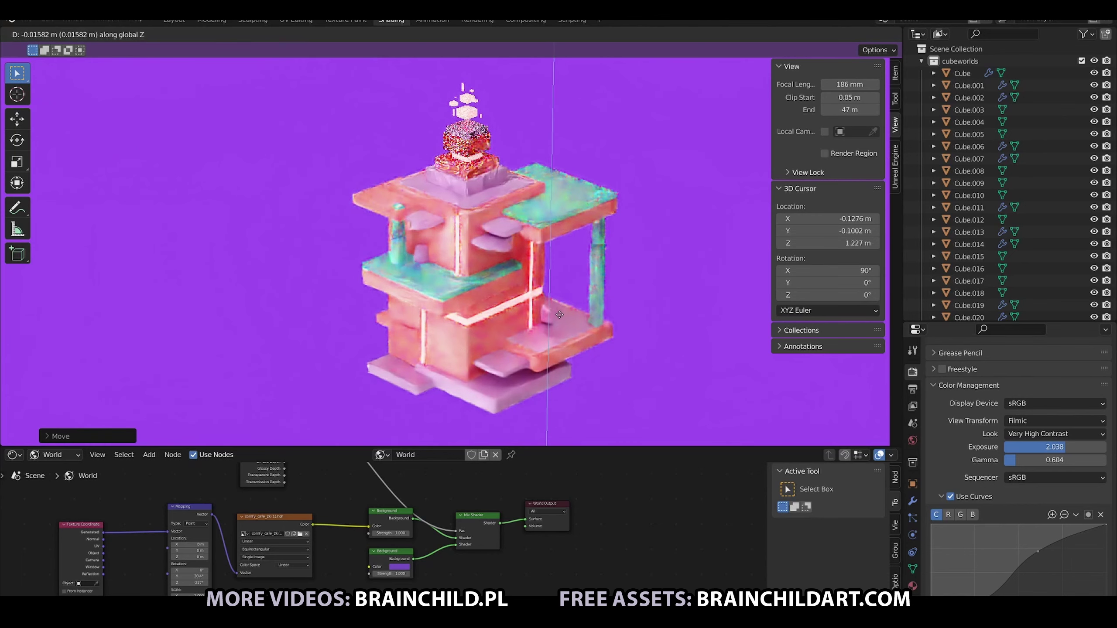
click(559, 317)
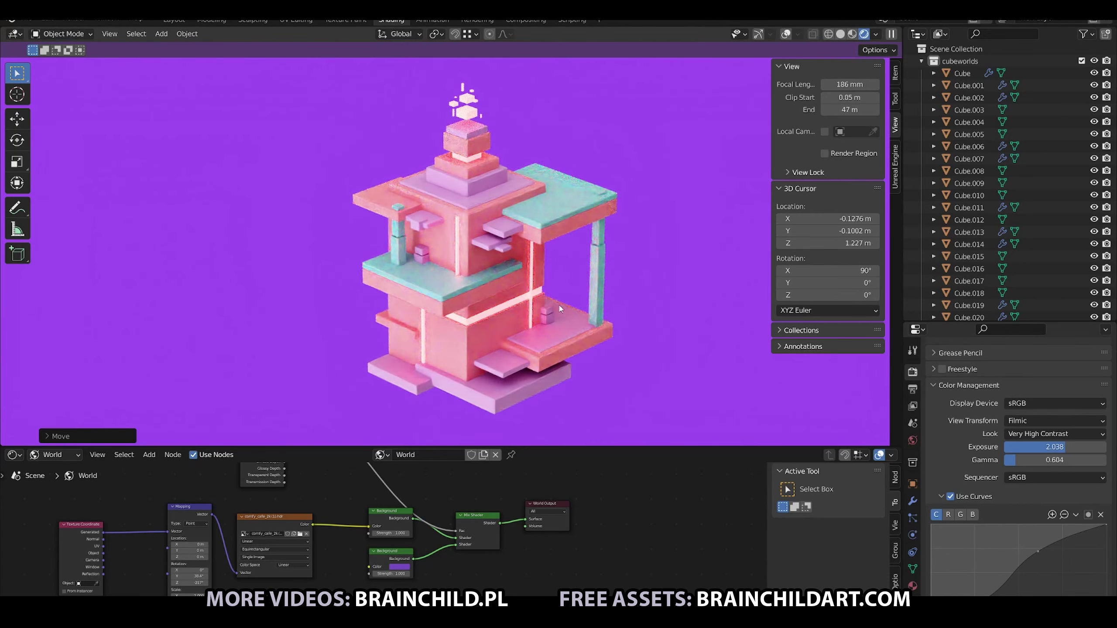
key(g)
click(403, 351)
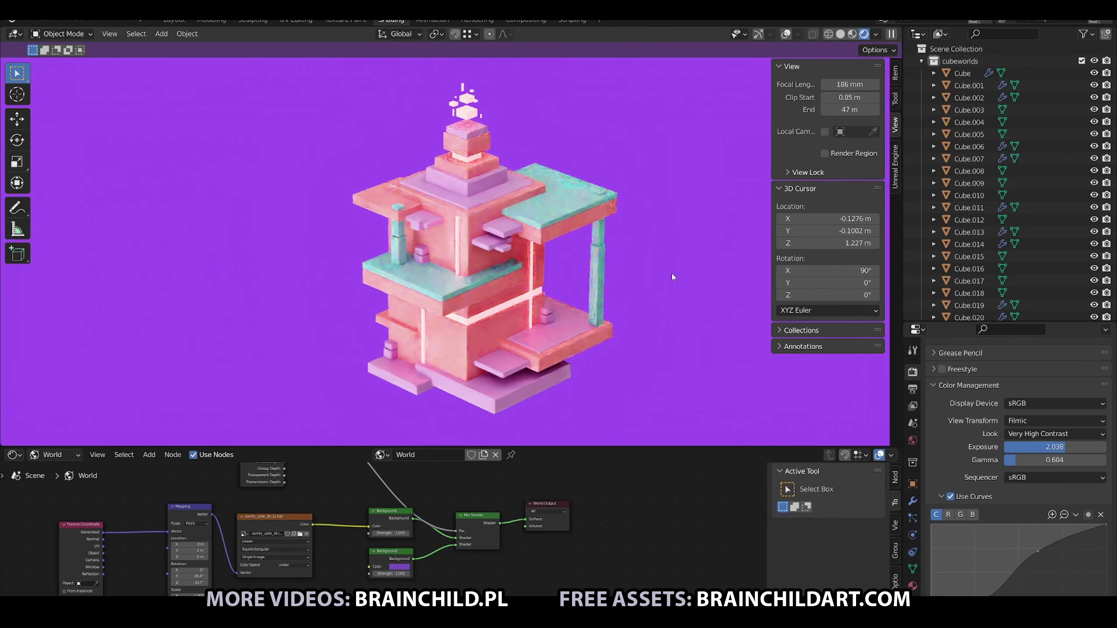
Enlarge a small block, leaving the top block at its original size
key(s)
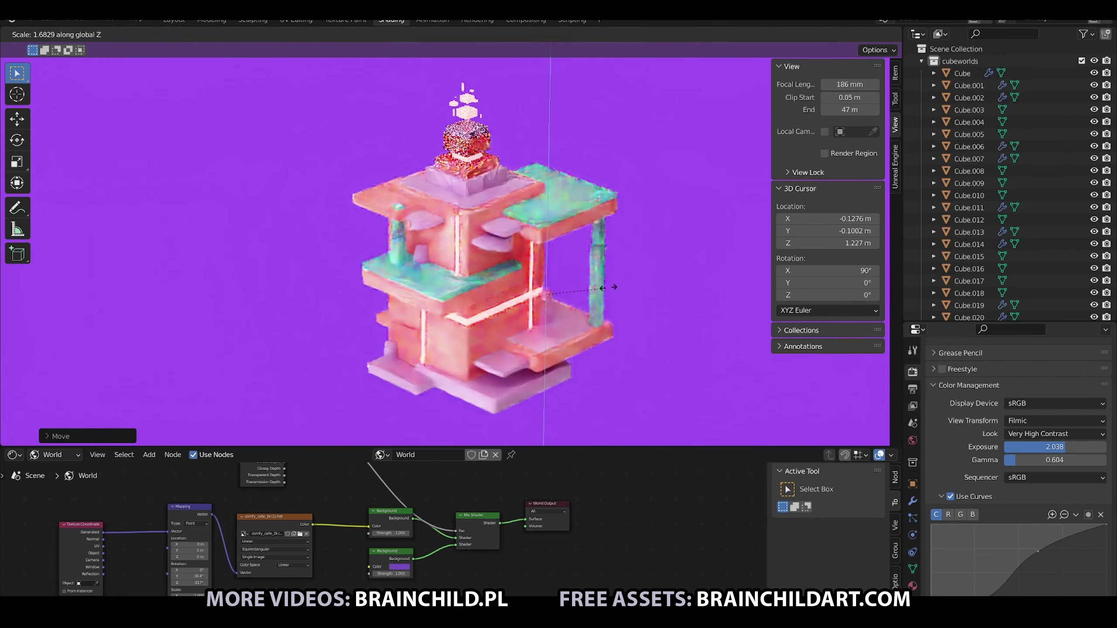
click(616, 277)
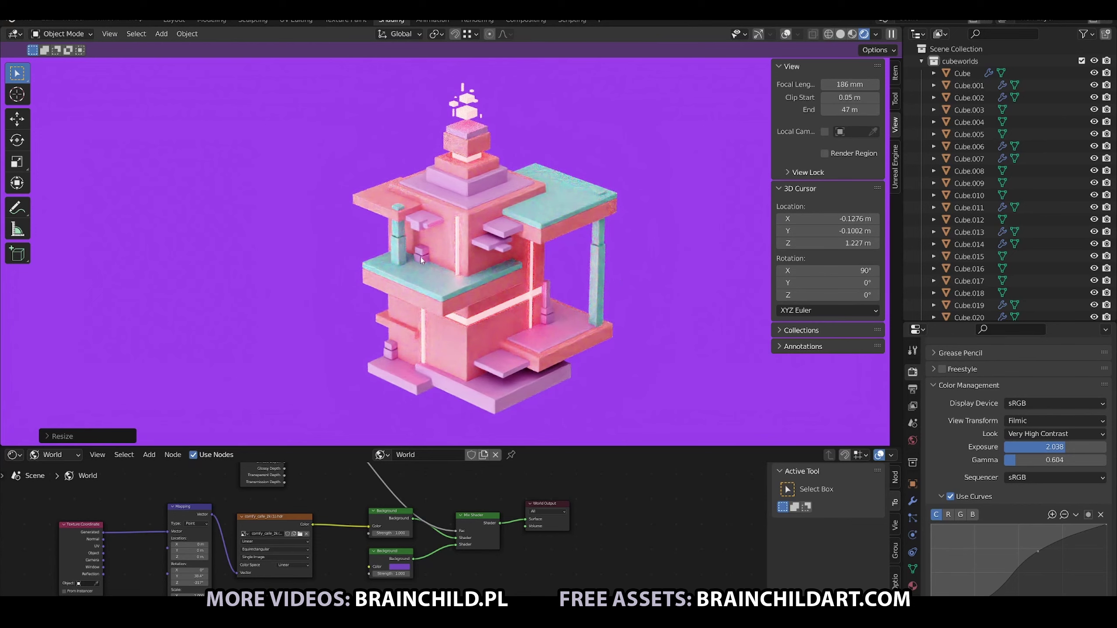
key(s)
right_click(558, 262)
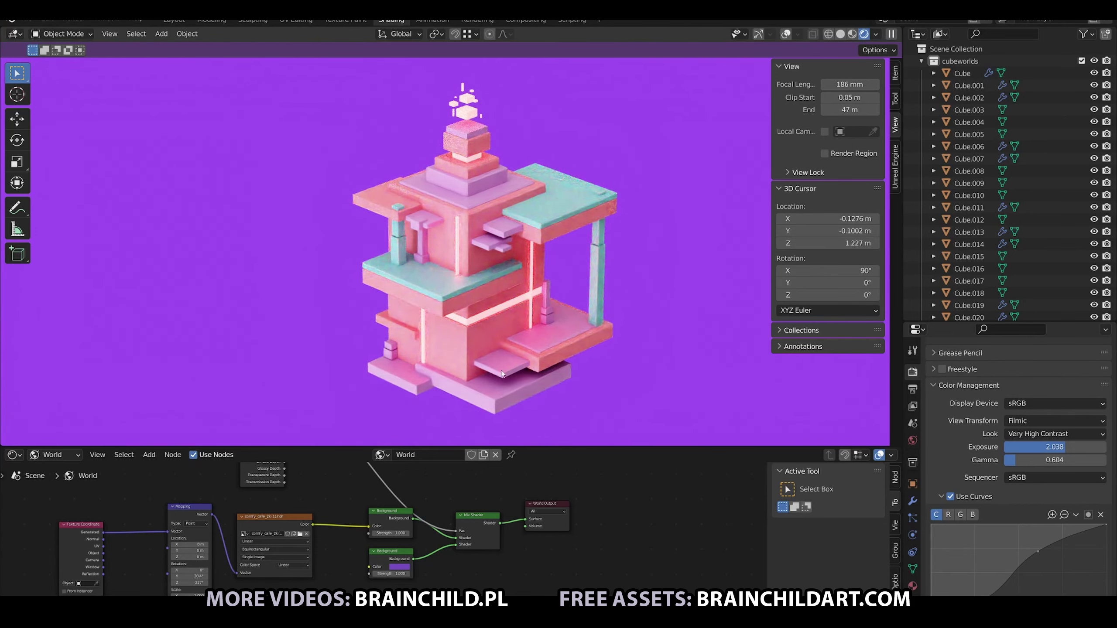
Move a tower piece to a new position, discarding two further moves
key(g)
click(555, 377)
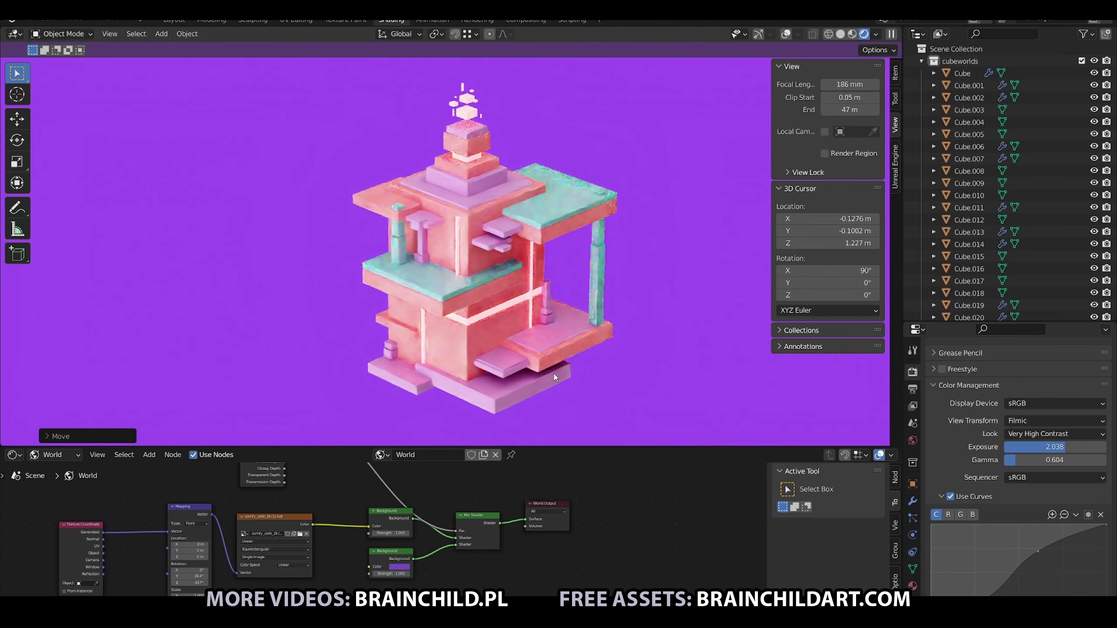
key(g)
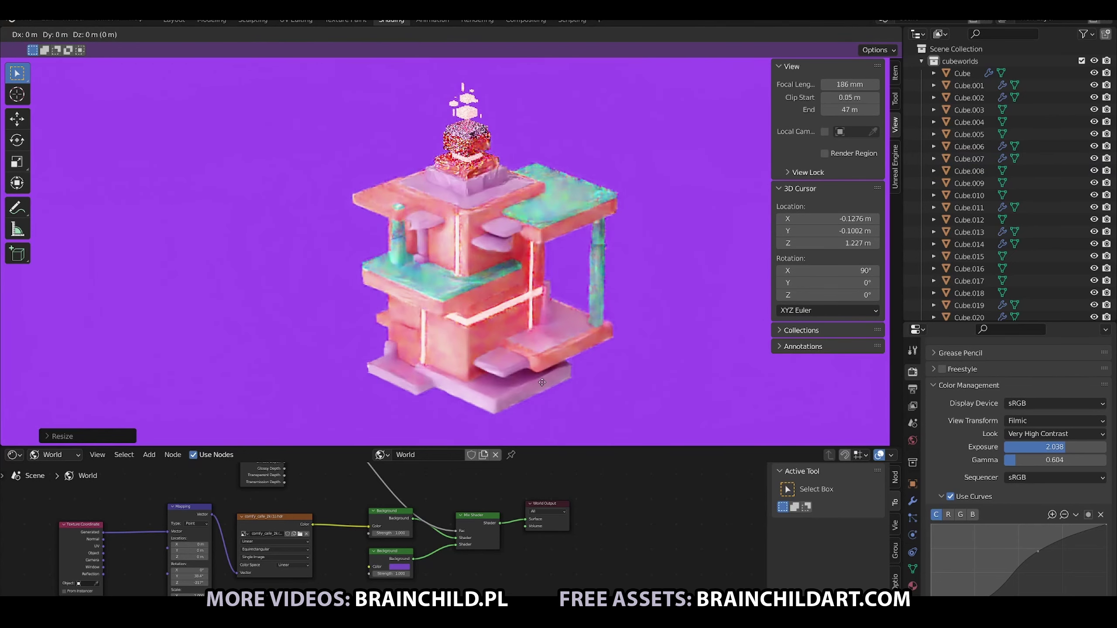
right_click(614, 369)
key(g)
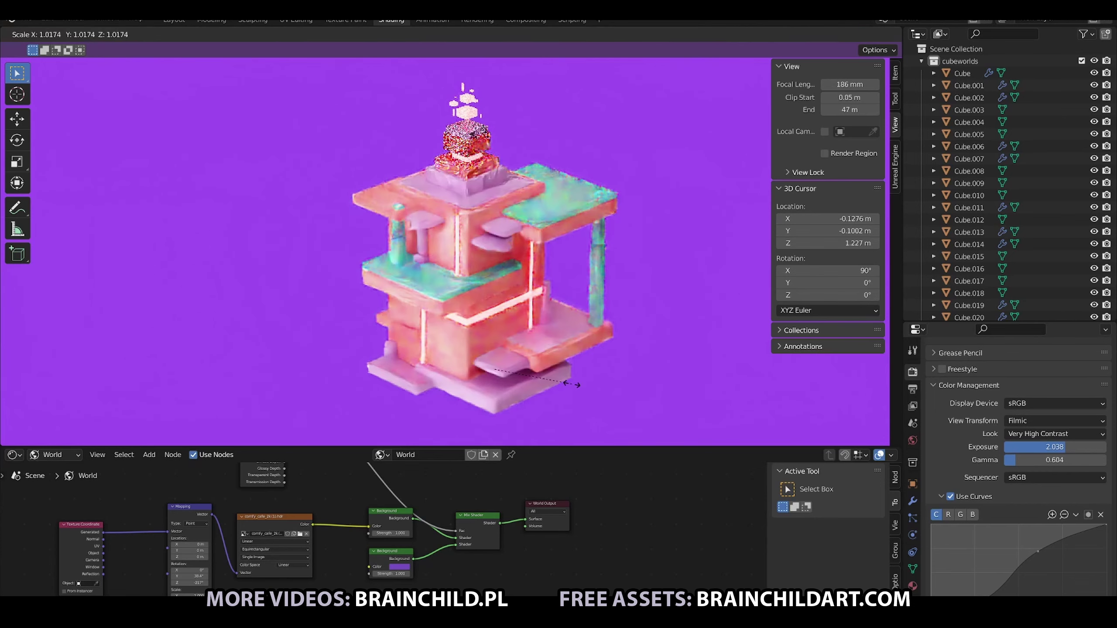
right_click(619, 375)
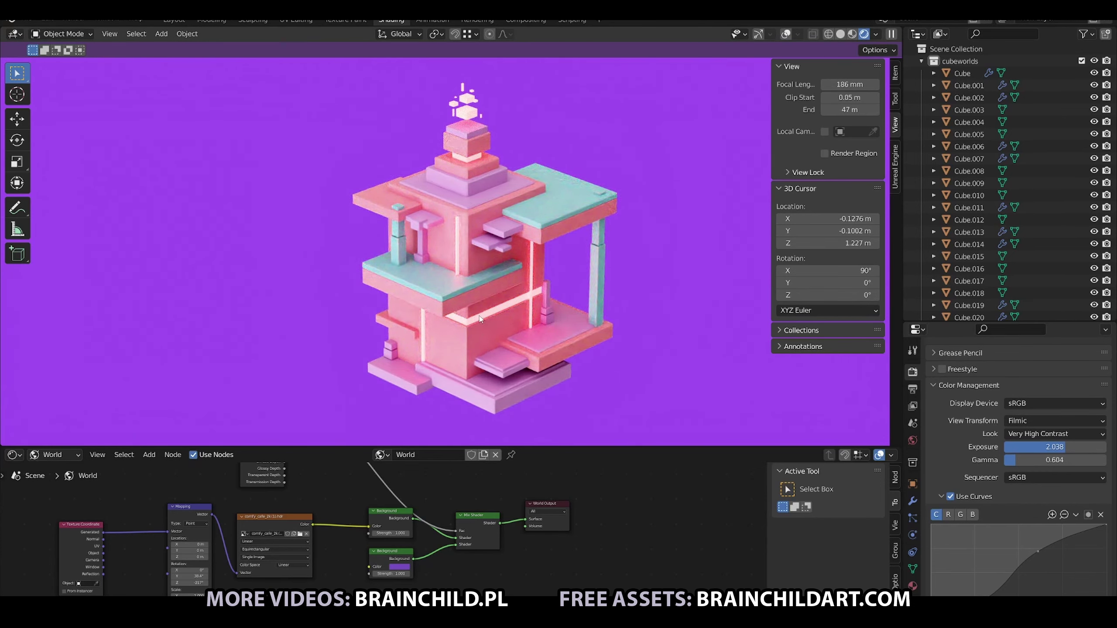
Raise the Cube.005 strip vertically and clear the selection
click(507, 316)
key(g)
key(z)
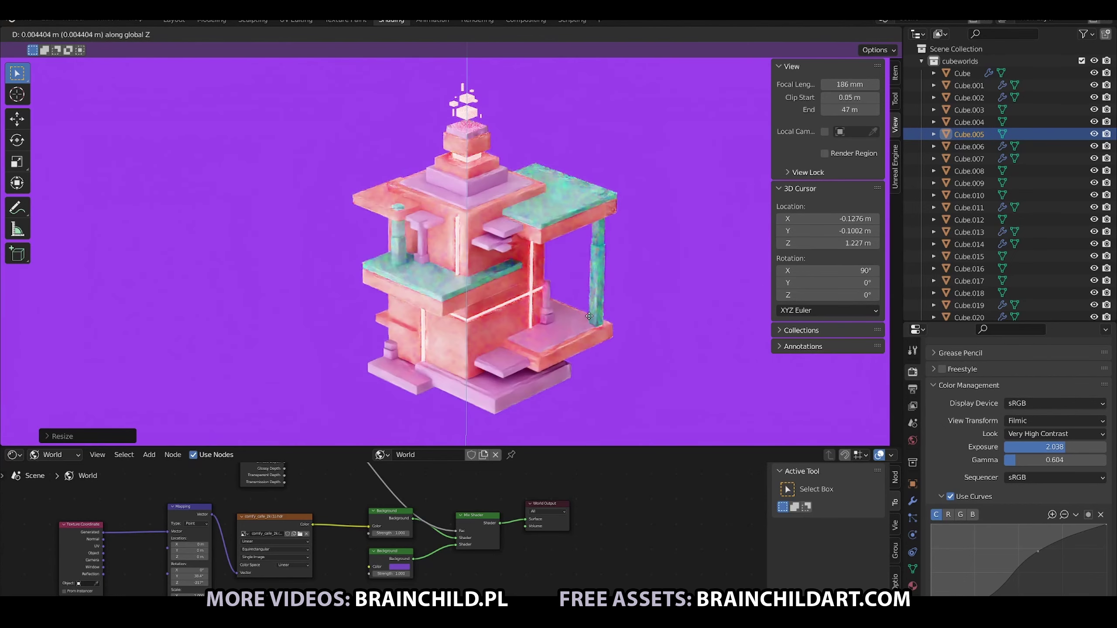
click(564, 279)
click(569, 302)
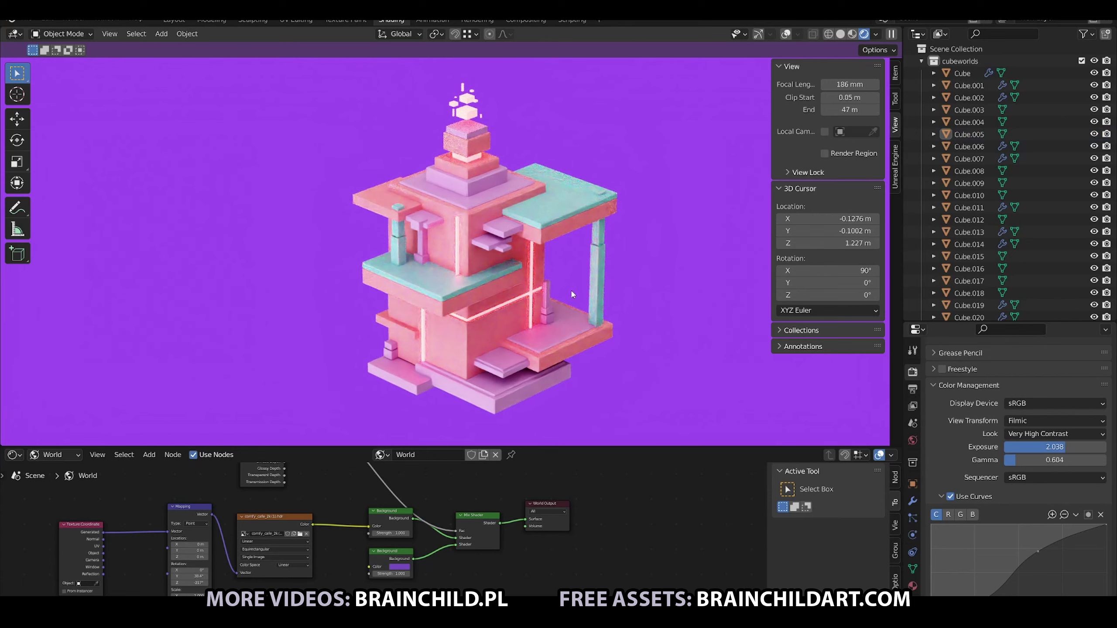
Duplicate a glowing strip and rotate the copy to lie horizontally
key(r)
click(532, 281)
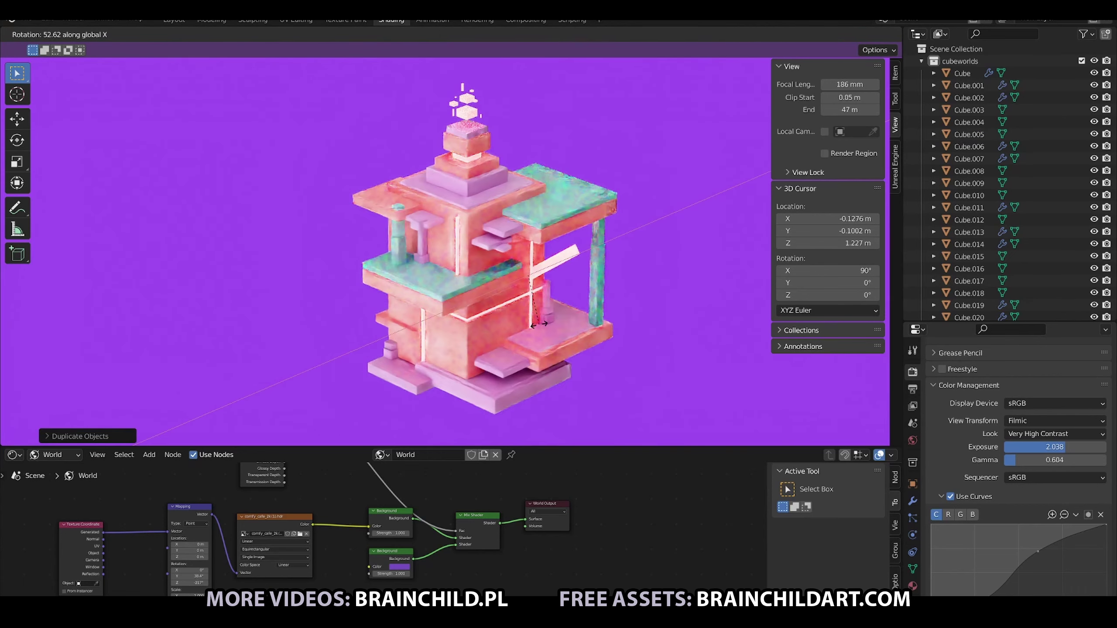
key(s)
key(z)
click(573, 309)
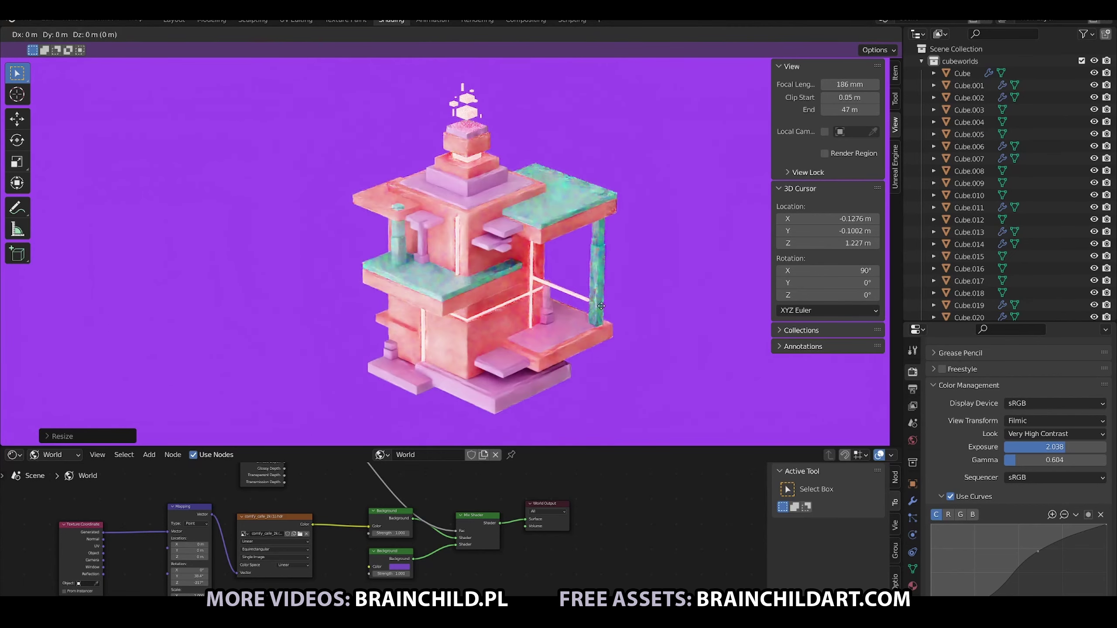
Lower the copied strip onto the open floor and slide it along X
key(g)
key(z)
click(605, 331)
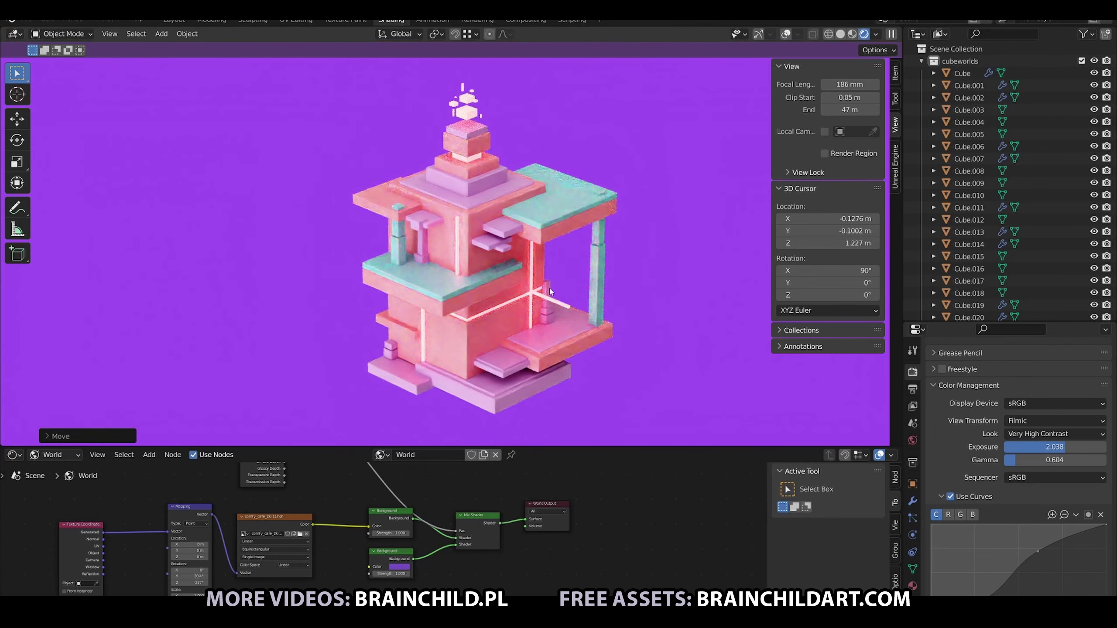
key(g)
key(x)
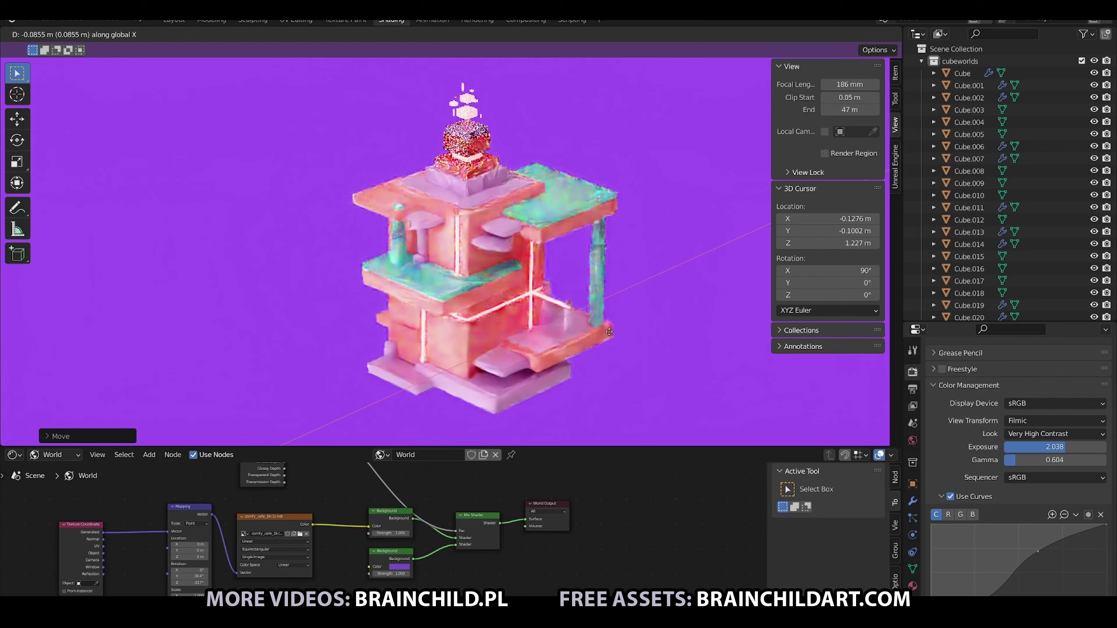
click(609, 331)
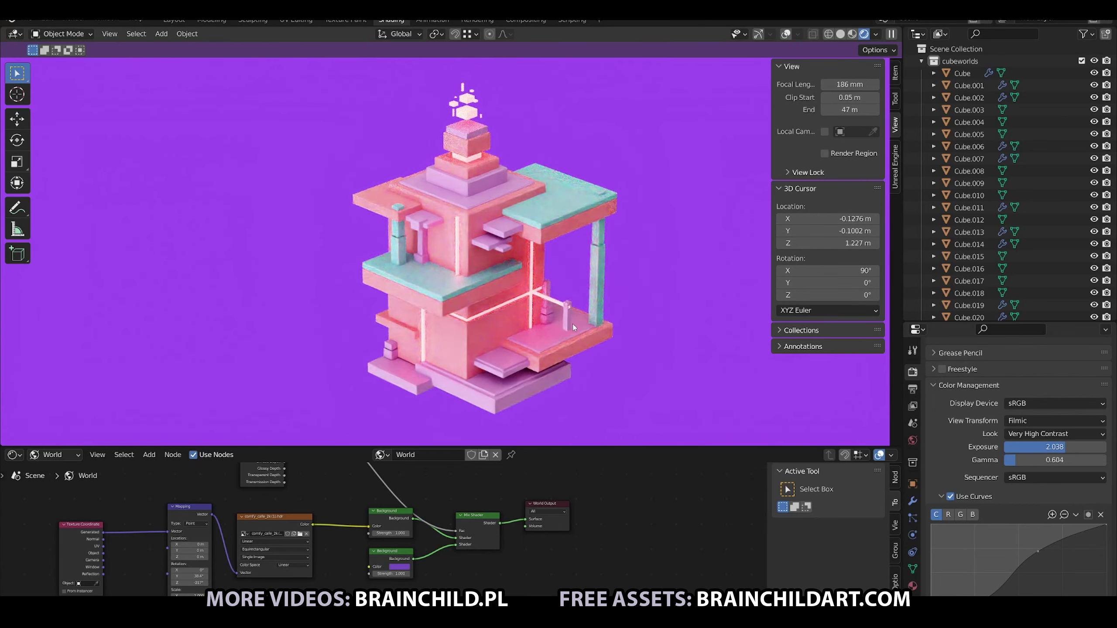
Move the thin post vertically into position beside the strip
key(g)
key(z)
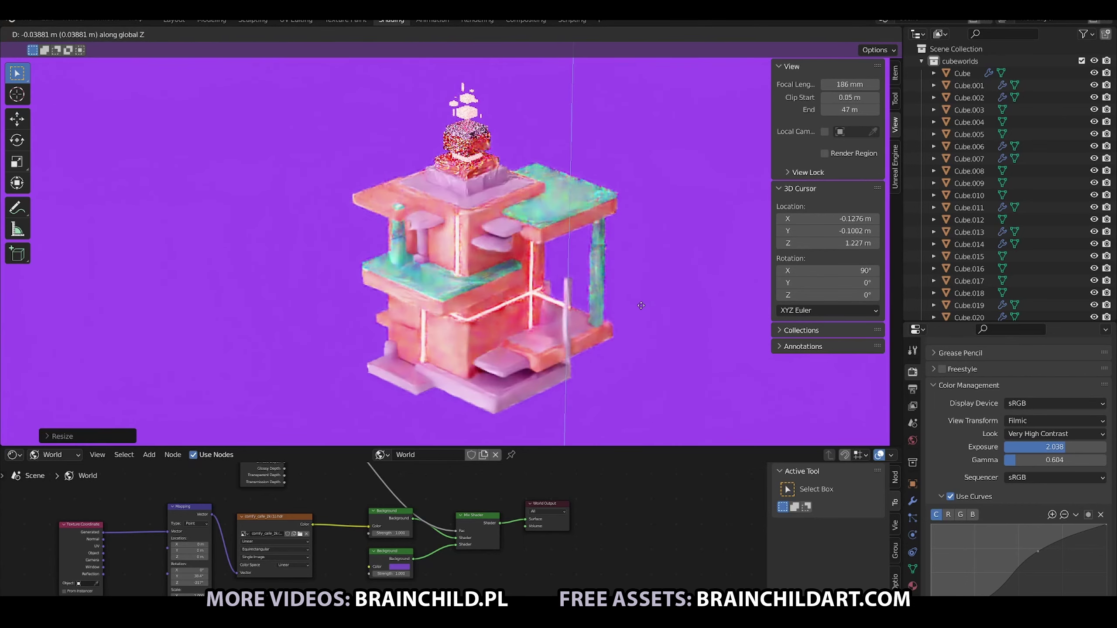
click(623, 305)
key(g)
key(z)
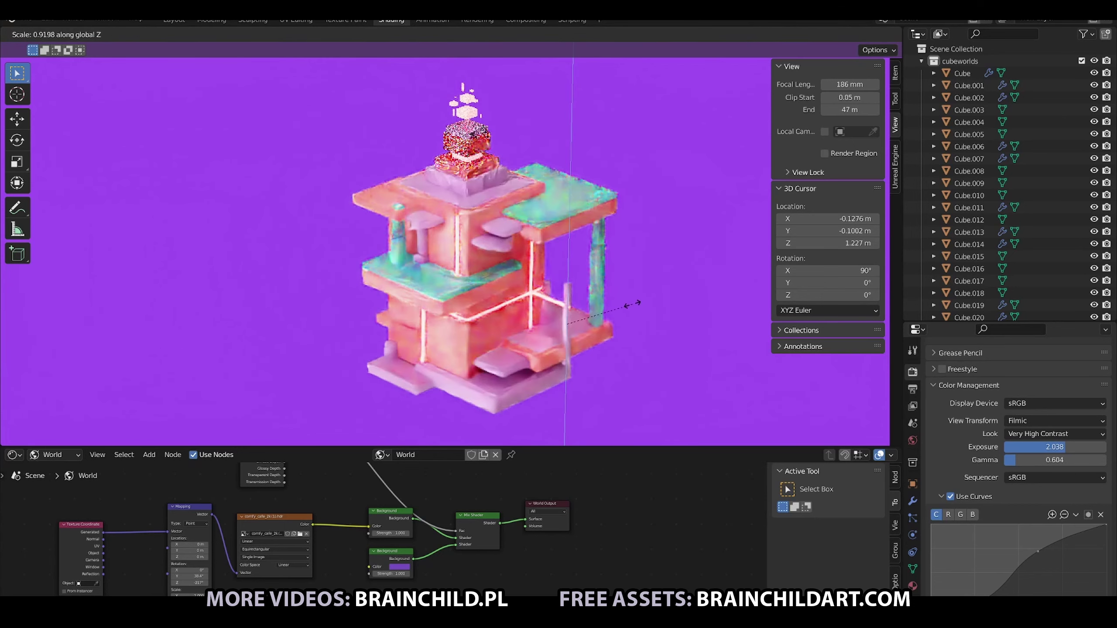
click(632, 319)
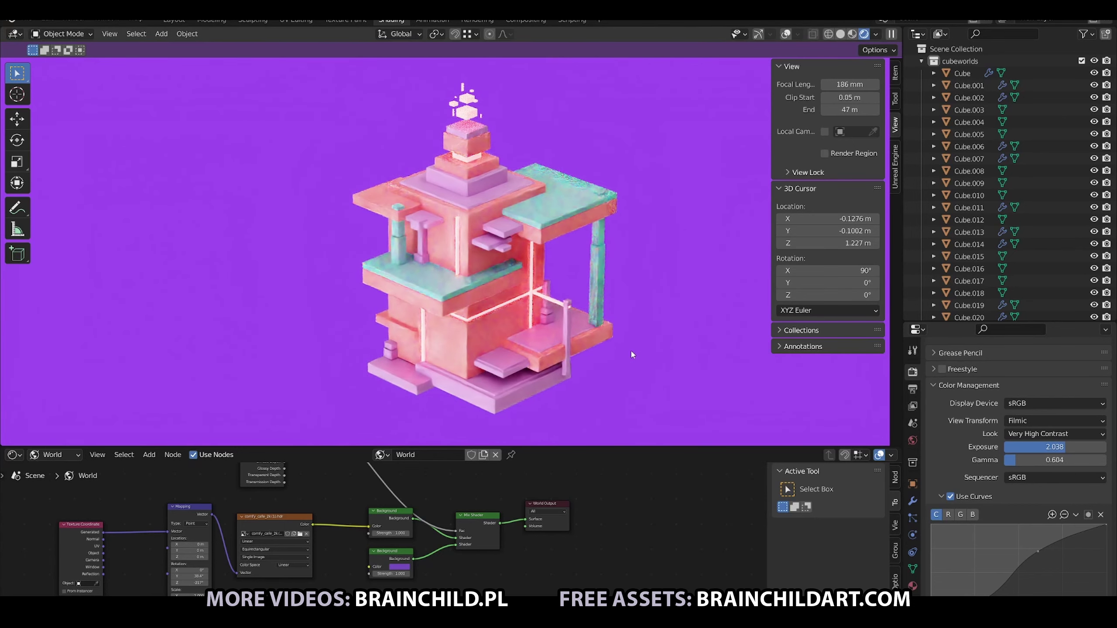
Stretch the floor strip along X across the floor and reposition the thin pillar
key(s)
click(609, 324)
key(s)
key(x)
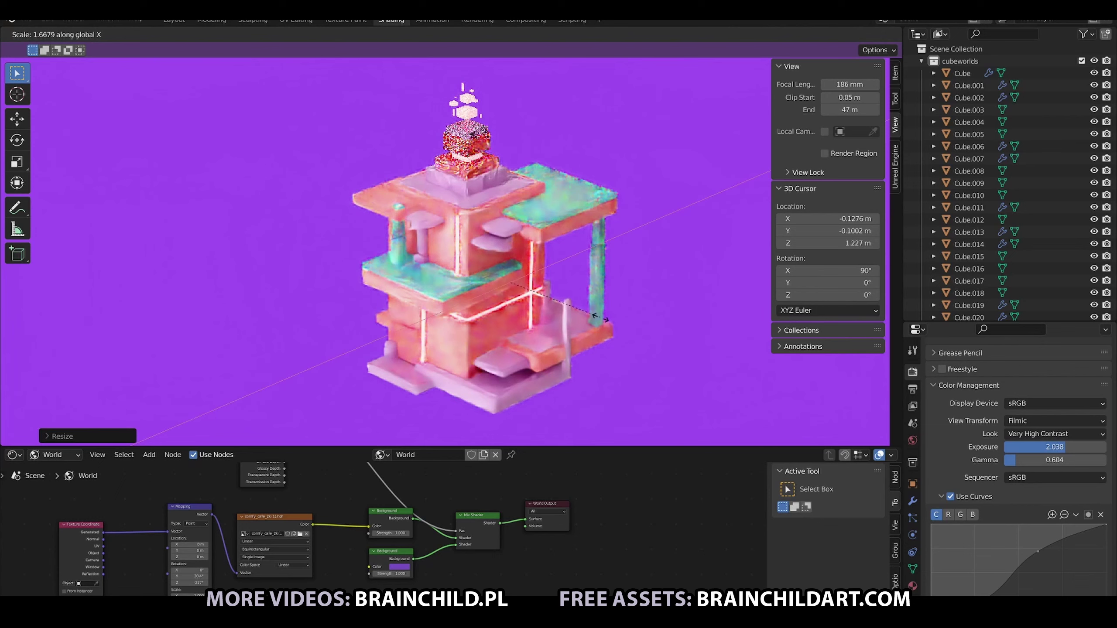
click(681, 341)
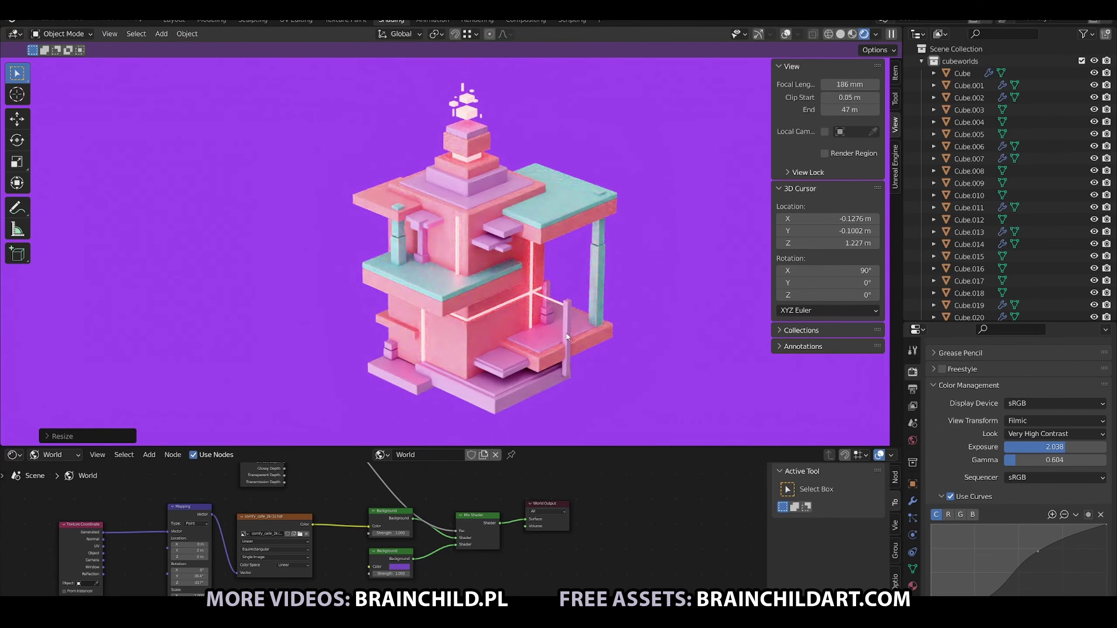
key(g)
click(615, 335)
Enlarge the Cube.016 top block and resize the small top cubes with Cube.017
click(466, 141)
key(s)
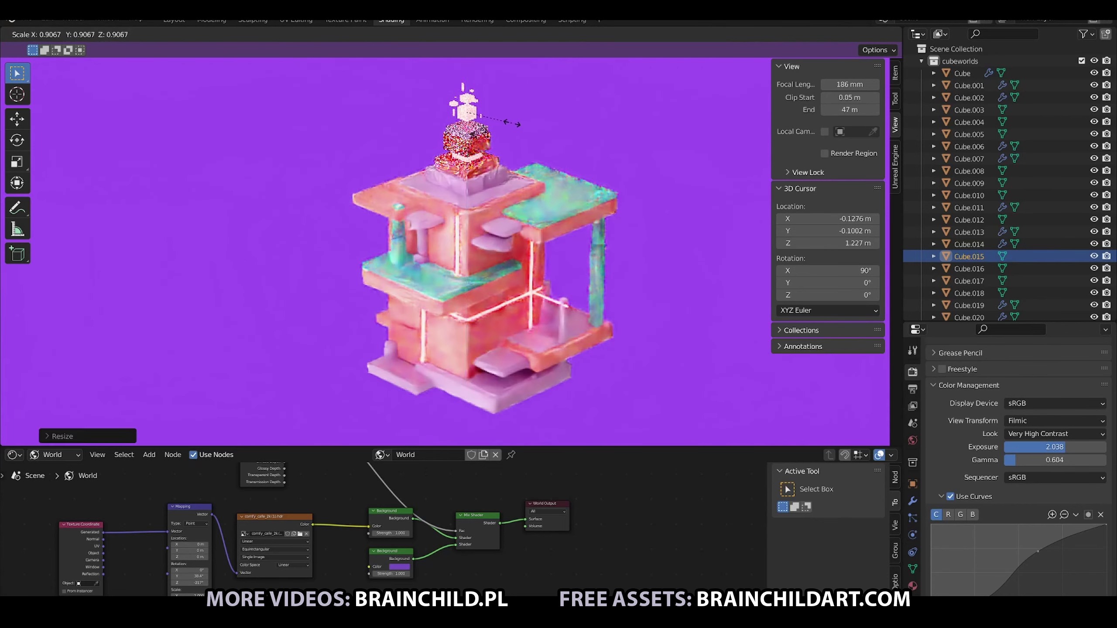
click(523, 117)
click(495, 106)
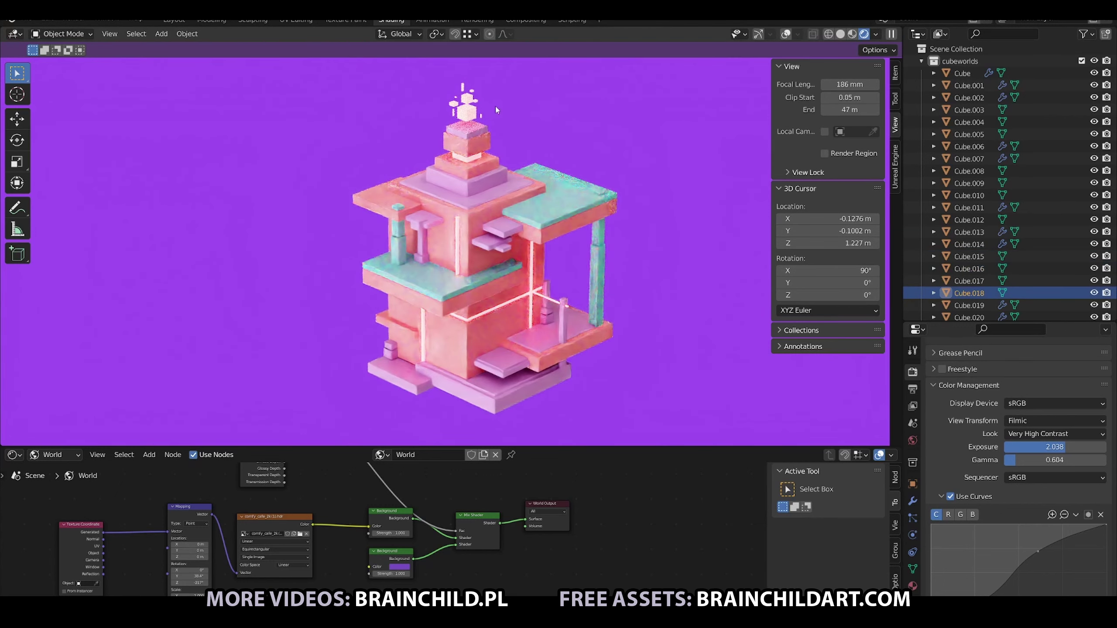
click(471, 102)
click(476, 105)
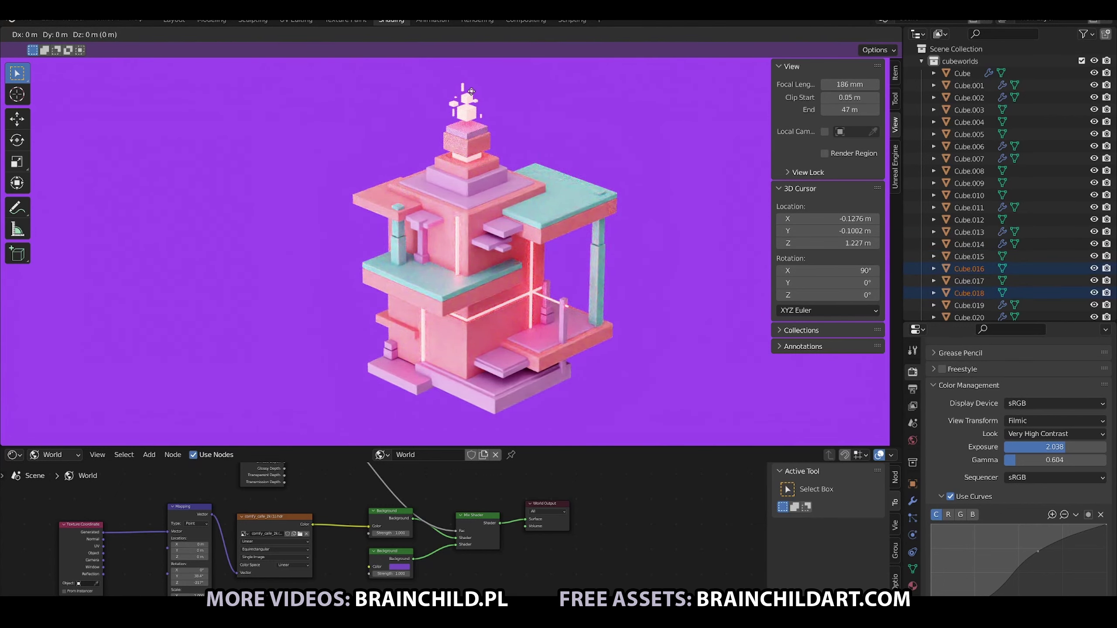
key(s)
click(475, 127)
key(s)
click(559, 297)
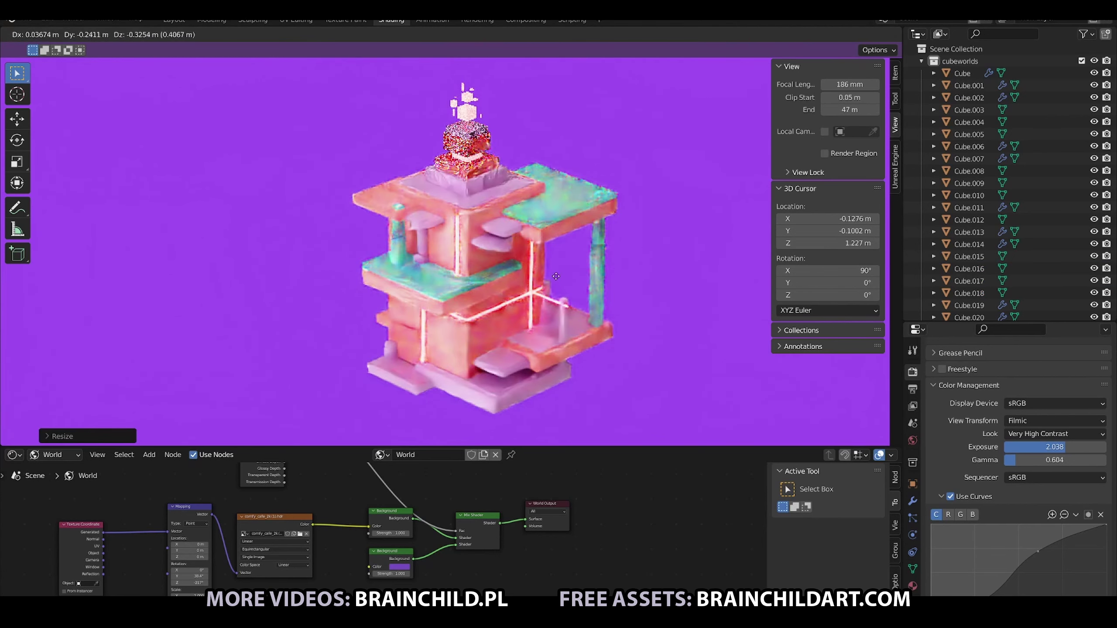
Move the small post, duplicate it and resize the copy
key(g)
click(576, 316)
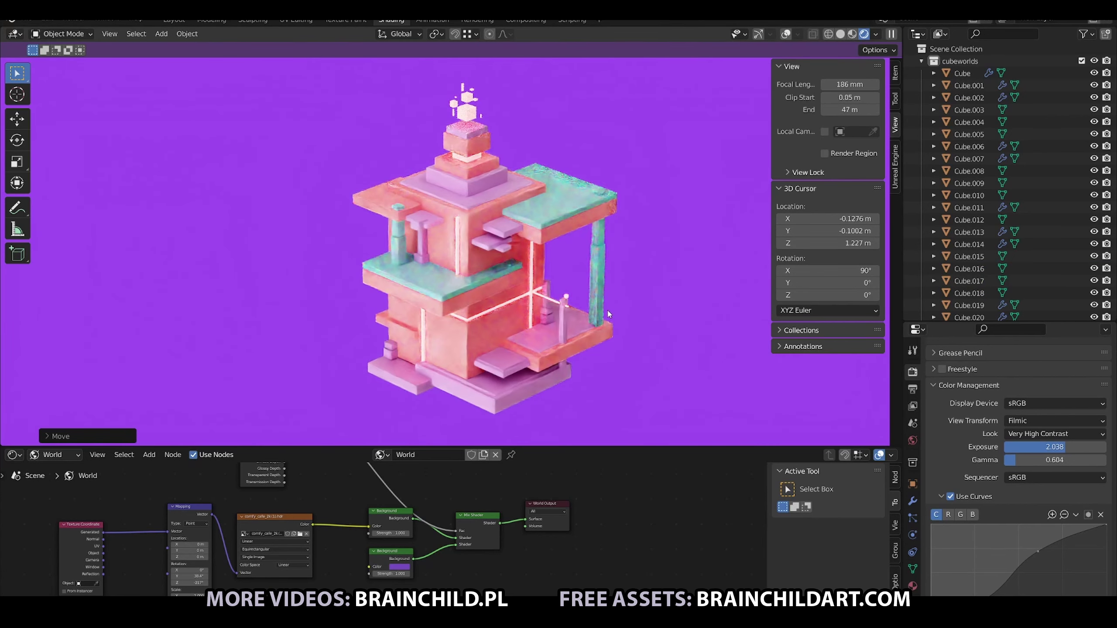
key(shift+d)
click(594, 302)
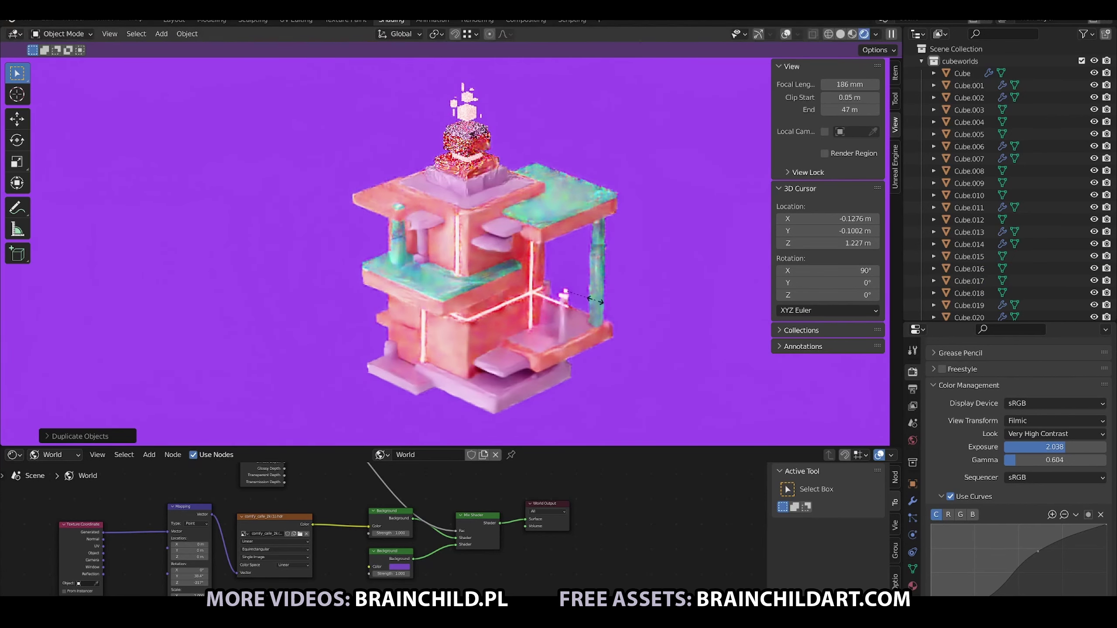
click(627, 294)
key(s)
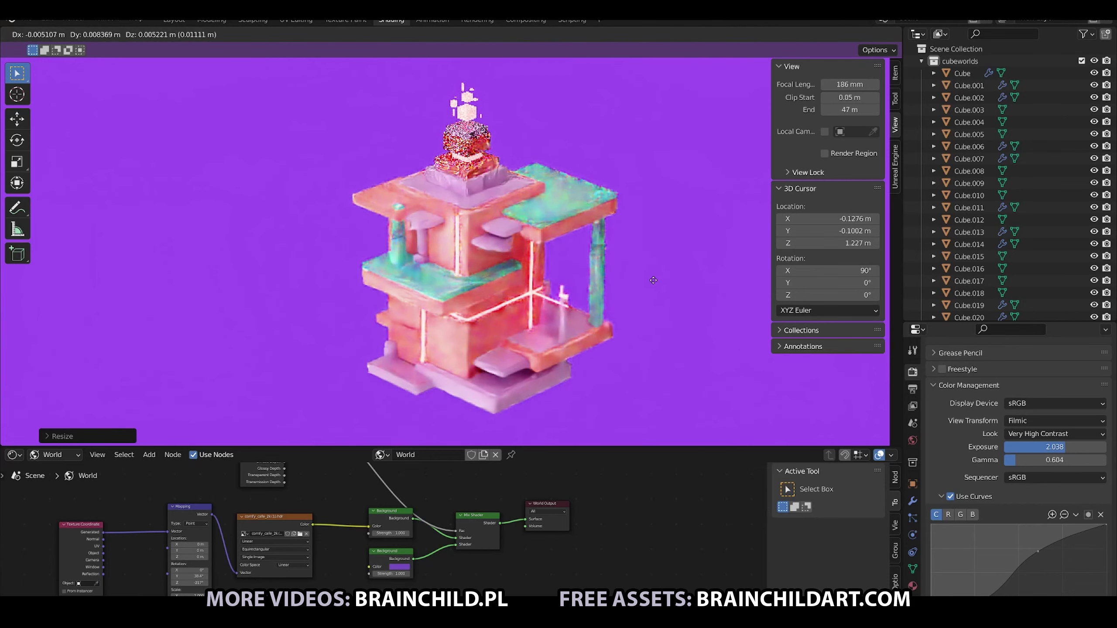
click(658, 281)
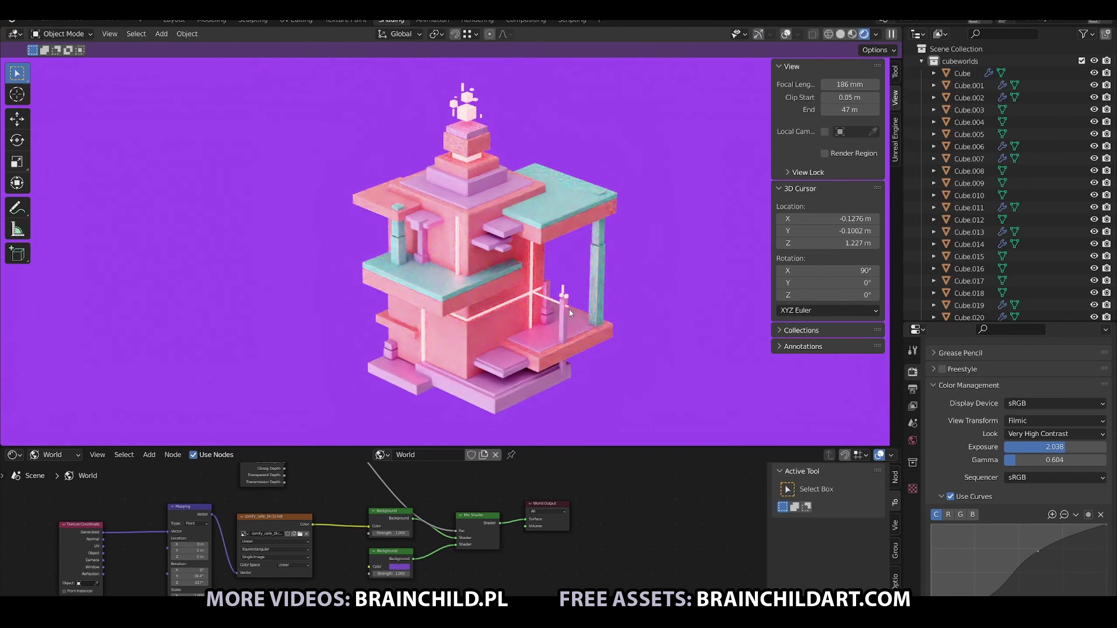
Nudge the post slightly, then shift it along the global Y axis
key(g)
click(629, 305)
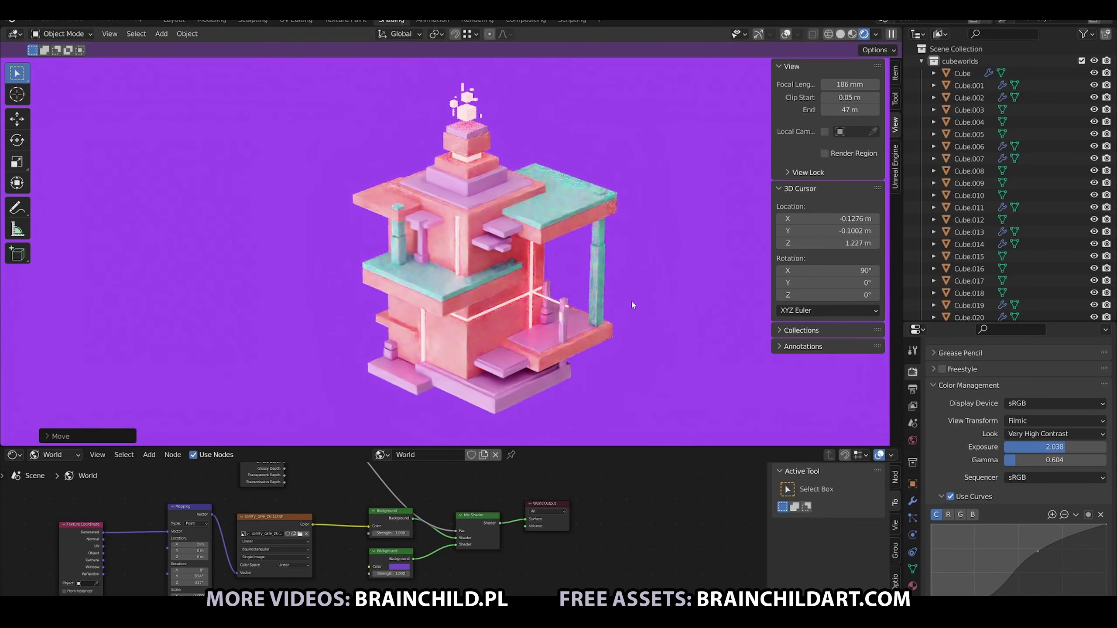
key(g)
click(605, 319)
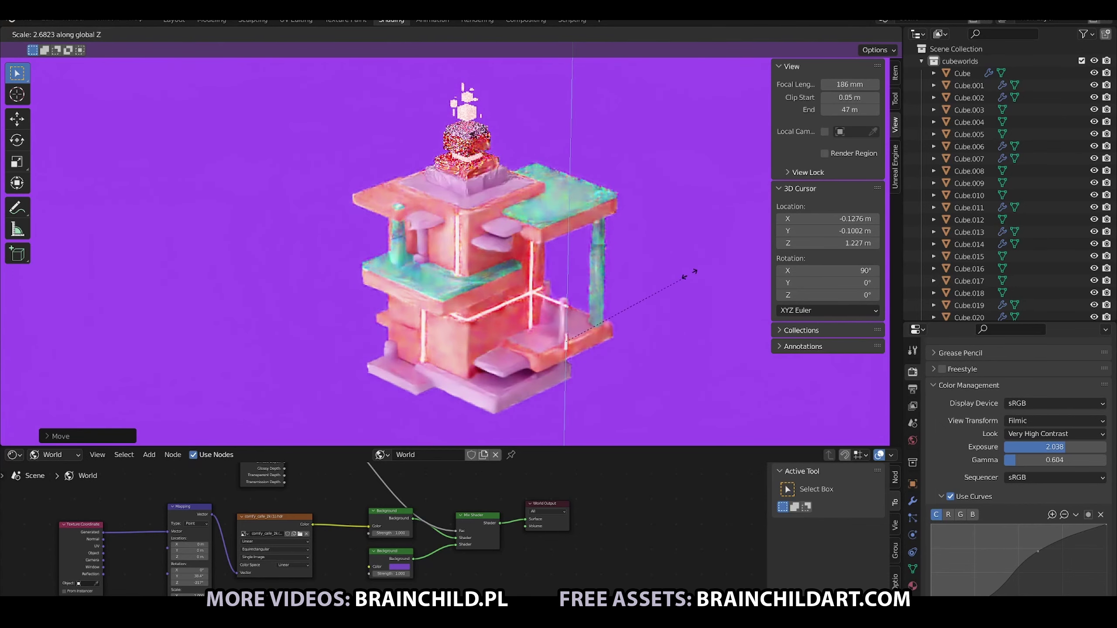
key(g)
key(y)
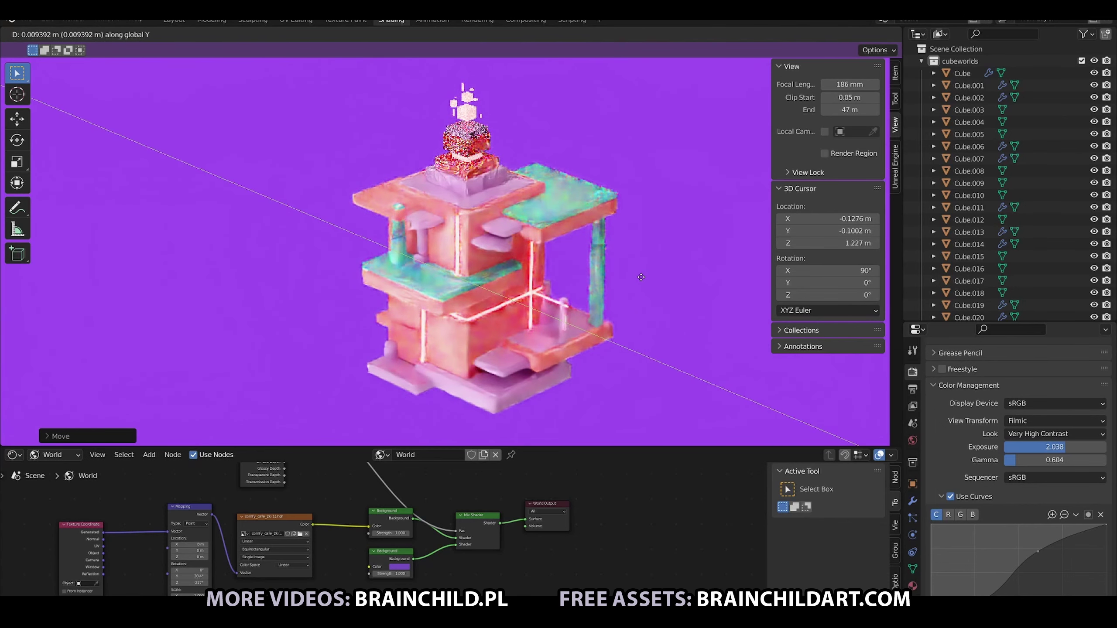
click(640, 277)
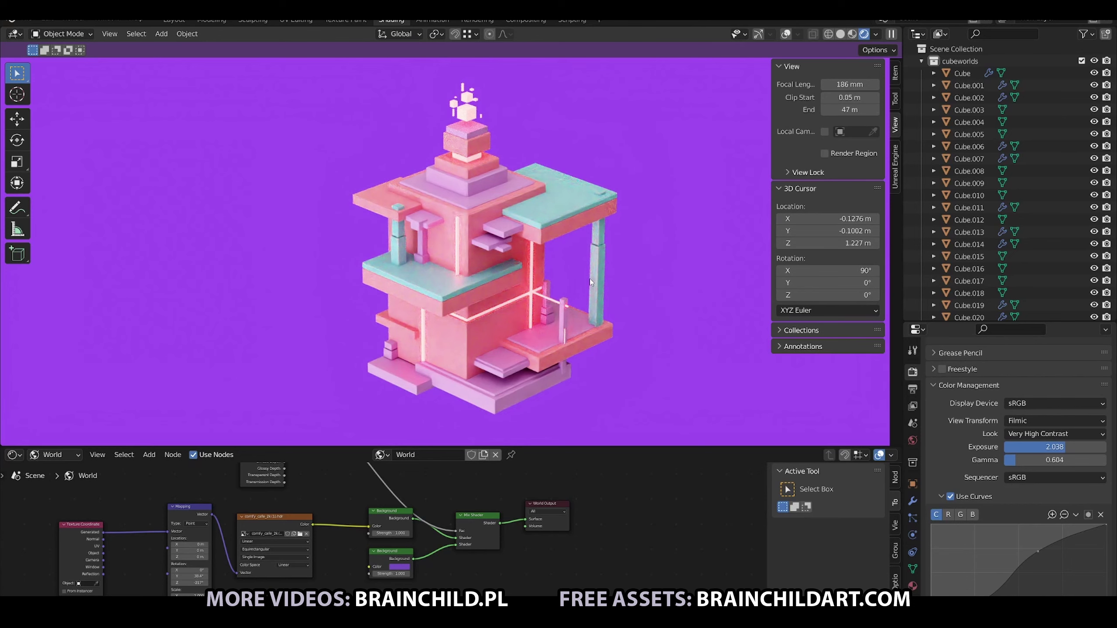
Give Cube.015 an edges-only Bevel modifier of 0.003 m after applying its scale
click(471, 120)
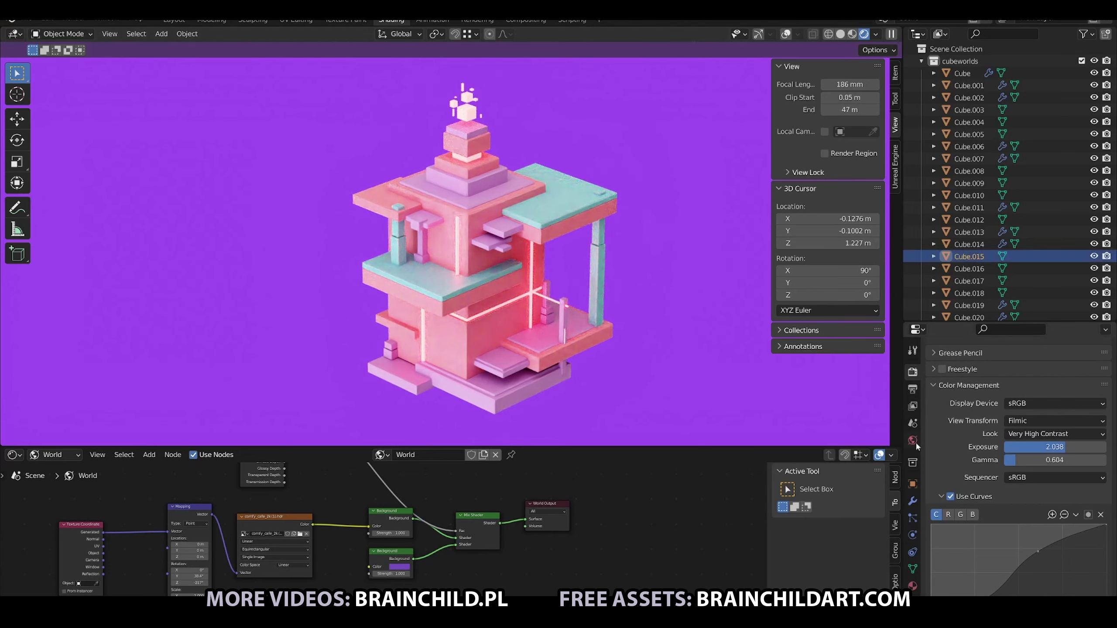
click(912, 585)
click(934, 422)
click(913, 501)
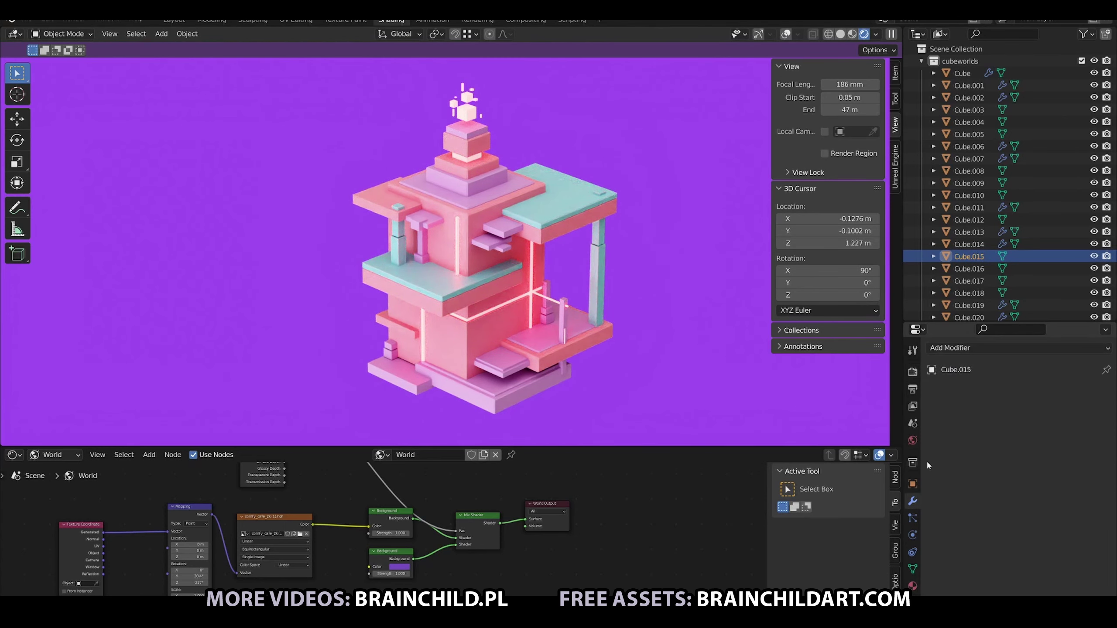
click(1018, 347)
click(875, 112)
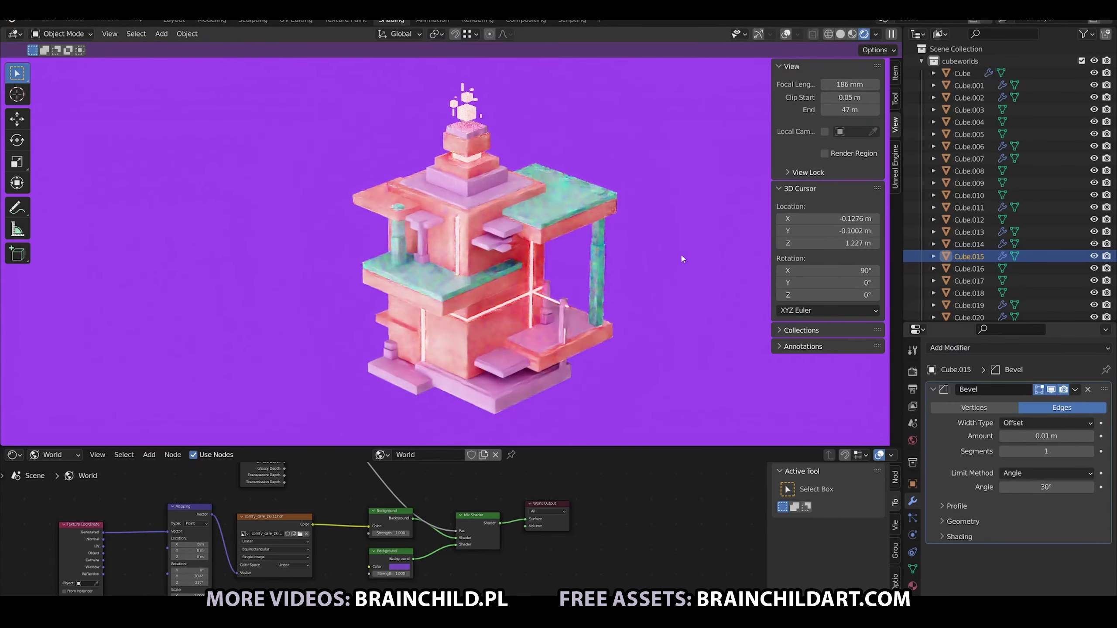
key(ctrl+a)
click(659, 255)
drag(1060, 436, 1049, 436)
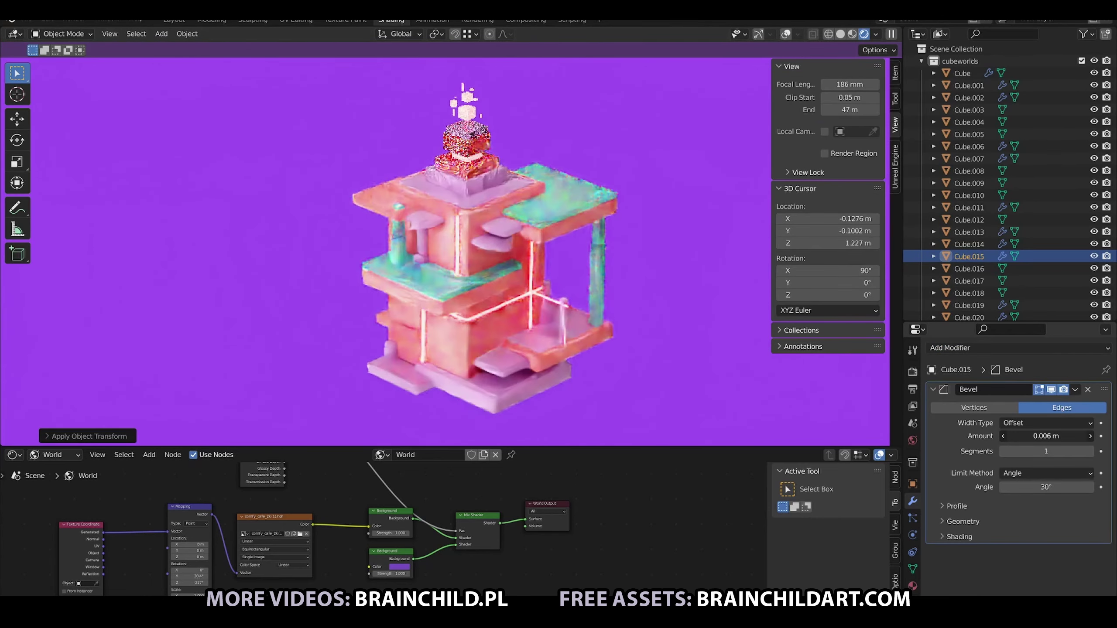
Join Cube.016, Cube.017 and Cube.018 into Cube.015, then deselect everything
click(455, 106)
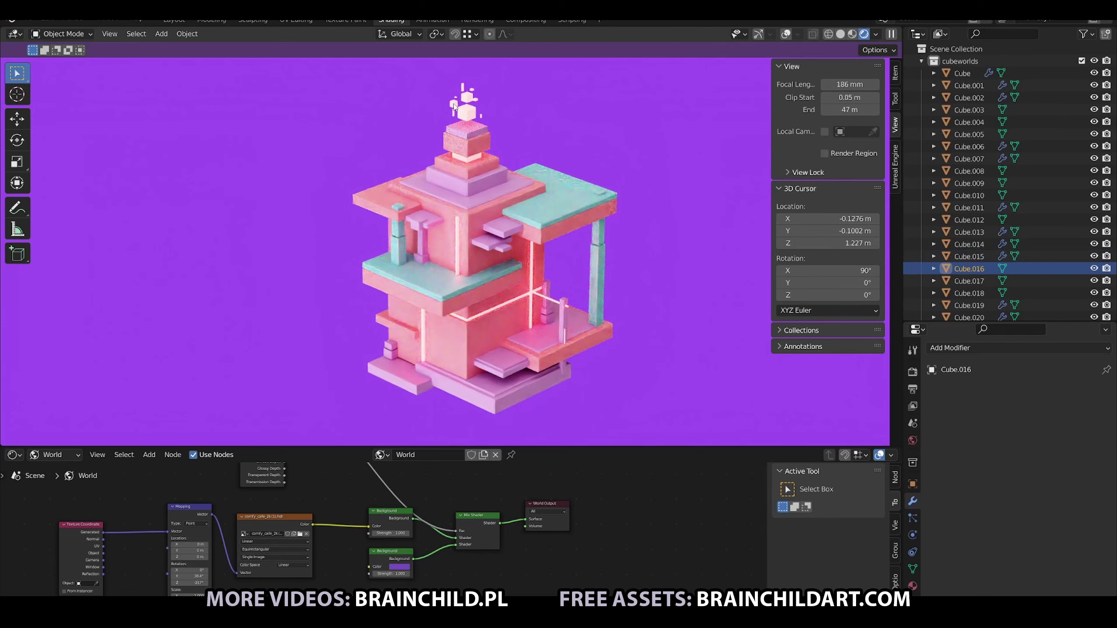
shift+click(457, 108)
shift+click(457, 102)
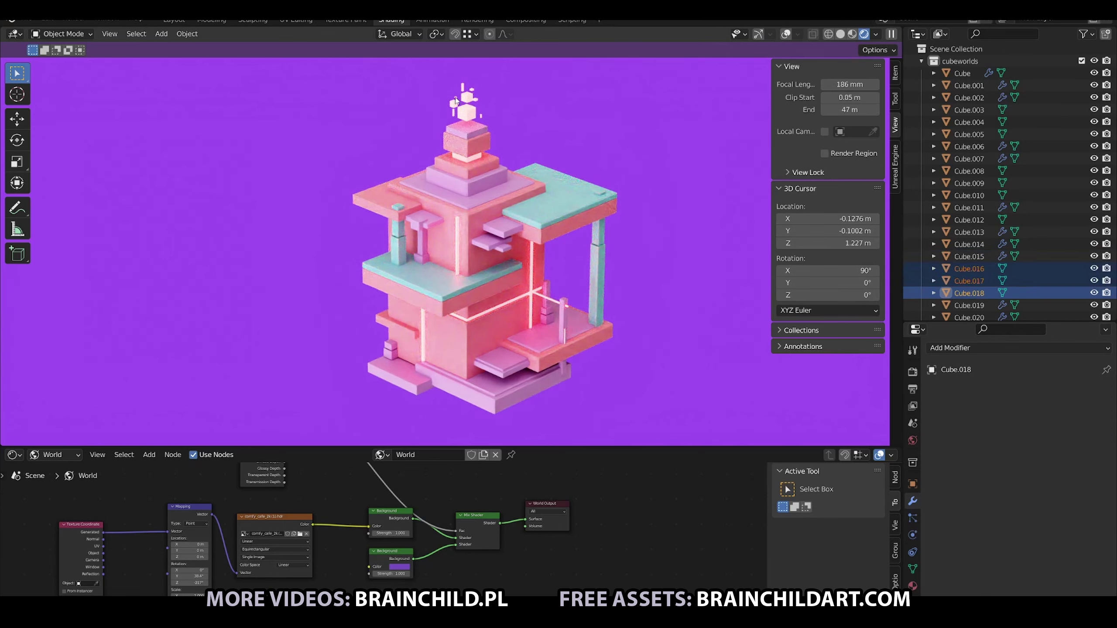
key(ctrl+j)
key(alt+a)
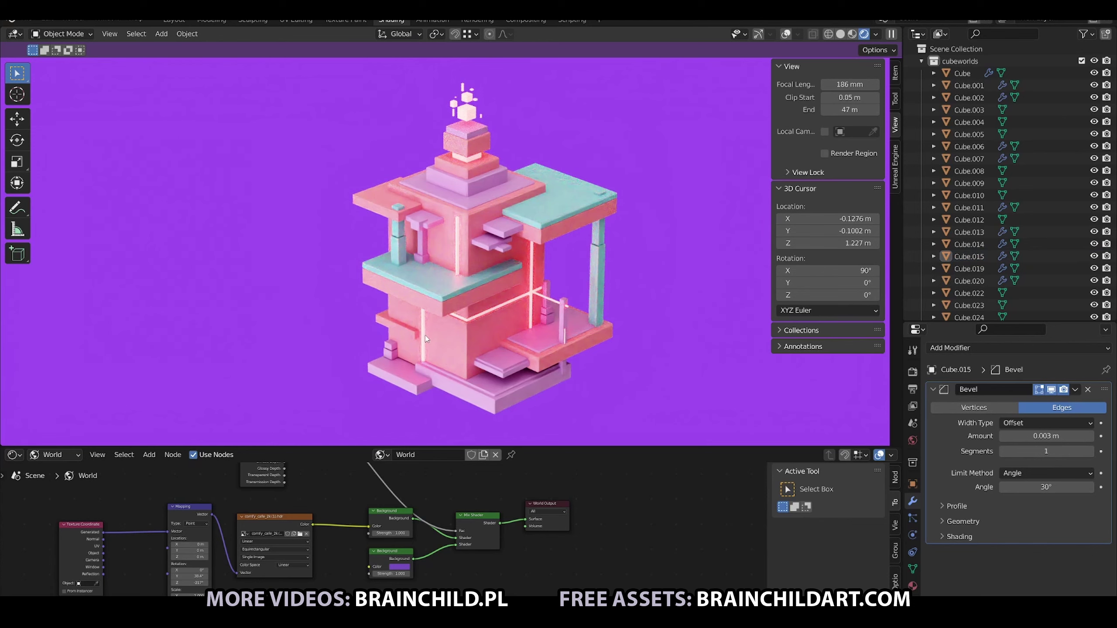
Add a point light and set its power to 232 W
key(shift+a)
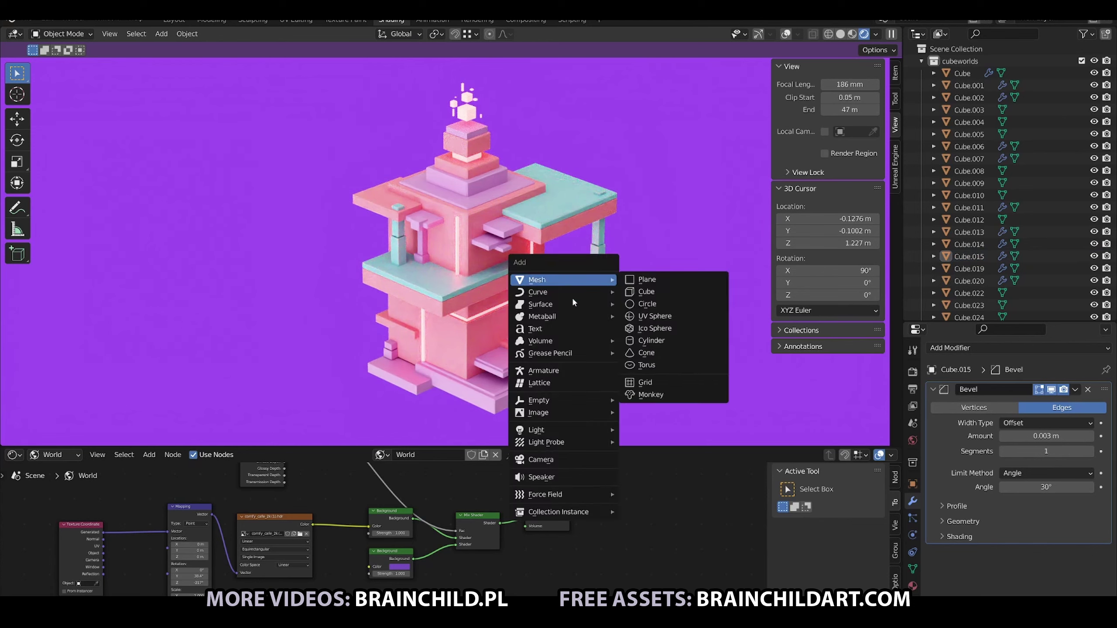
mouse_move(536, 429)
click(640, 423)
key(g)
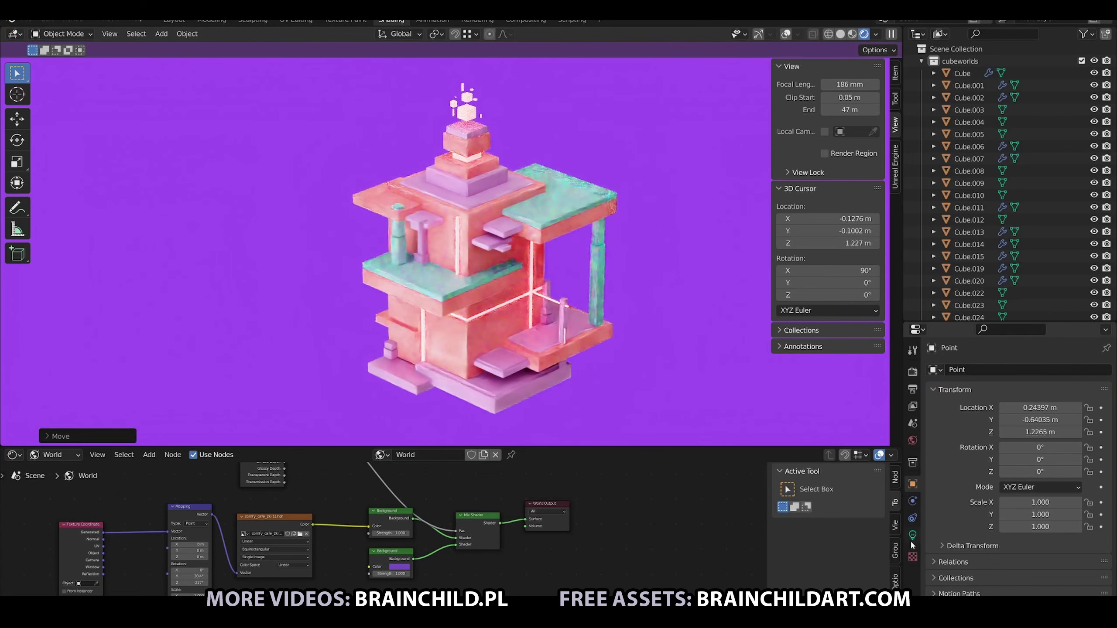
click(913, 534)
double_click(1025, 452)
text(232)
key(Return)
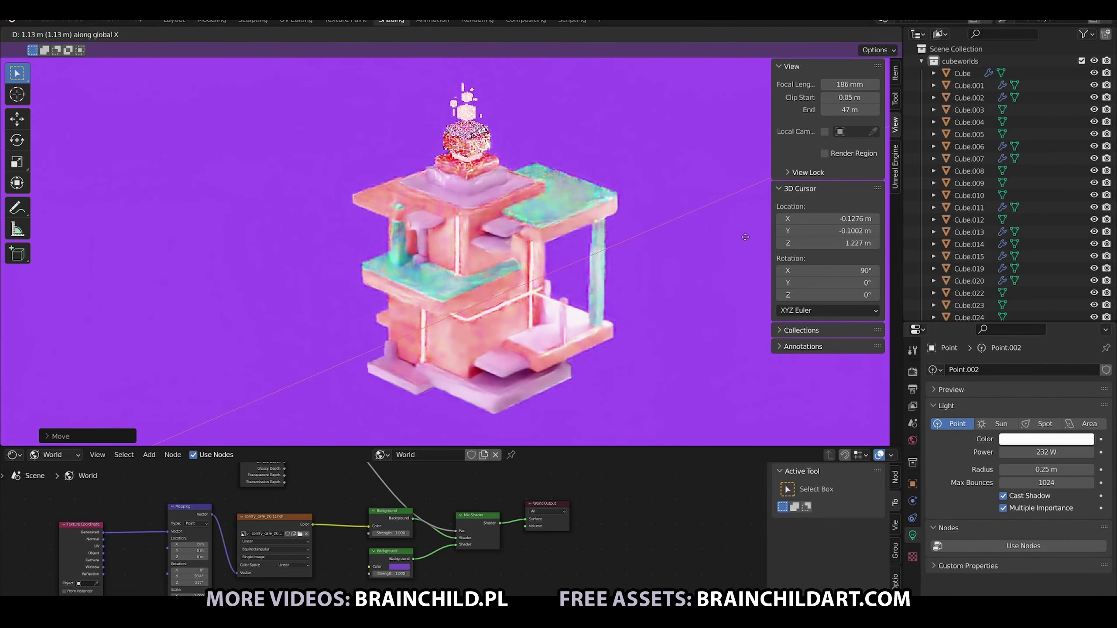
Move the light along Y and change its colour to magenta
key(g)
key(y)
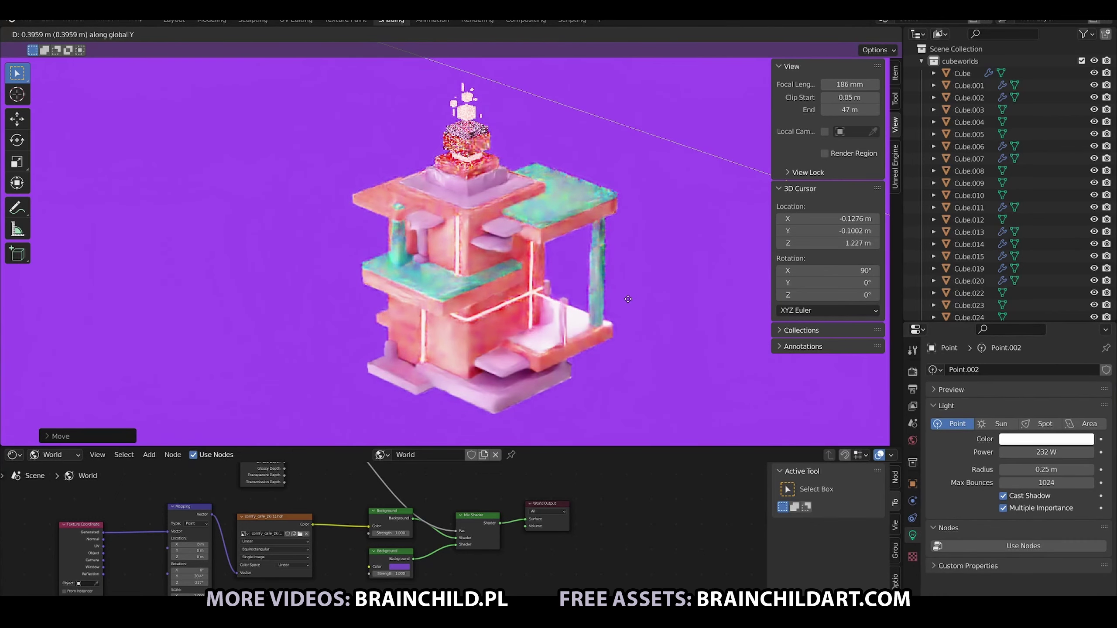
click(614, 291)
click(1046, 438)
click(1010, 330)
drag(1009, 330, 1064, 338)
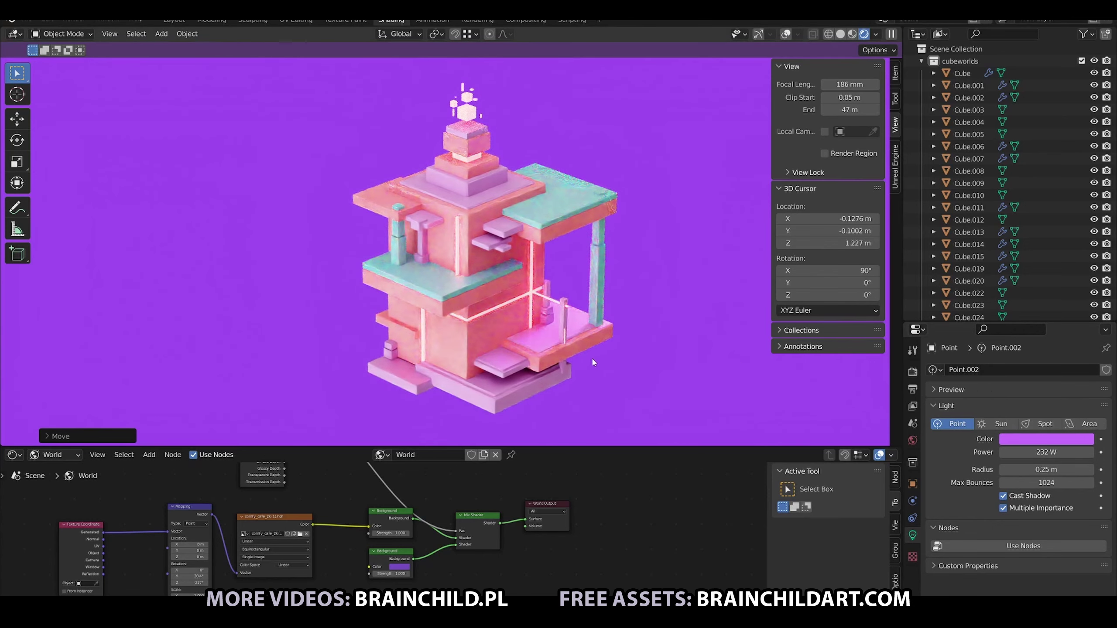
Duplicate the magenta light twice, placing the copies around the tower
key(shift+d)
key(y)
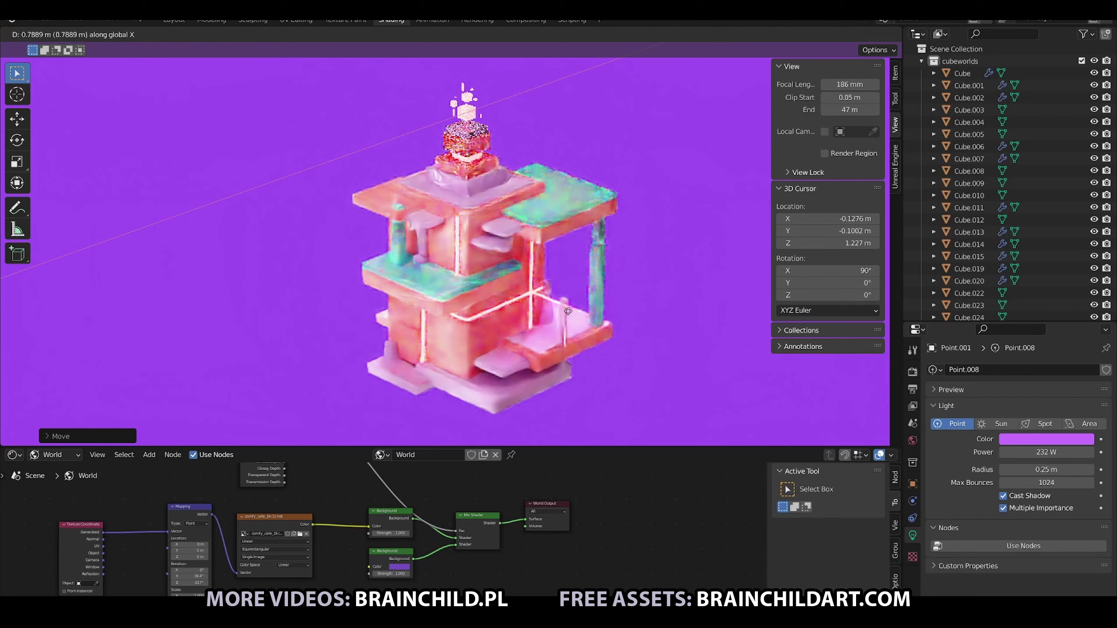
click(244, 336)
key(shift+d)
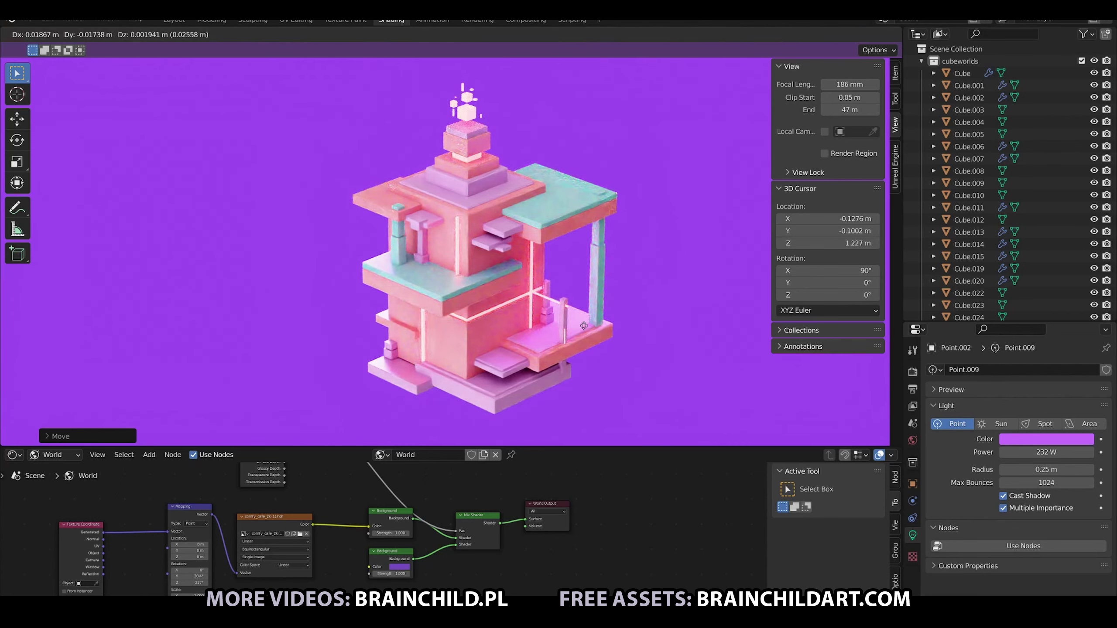
click(521, 429)
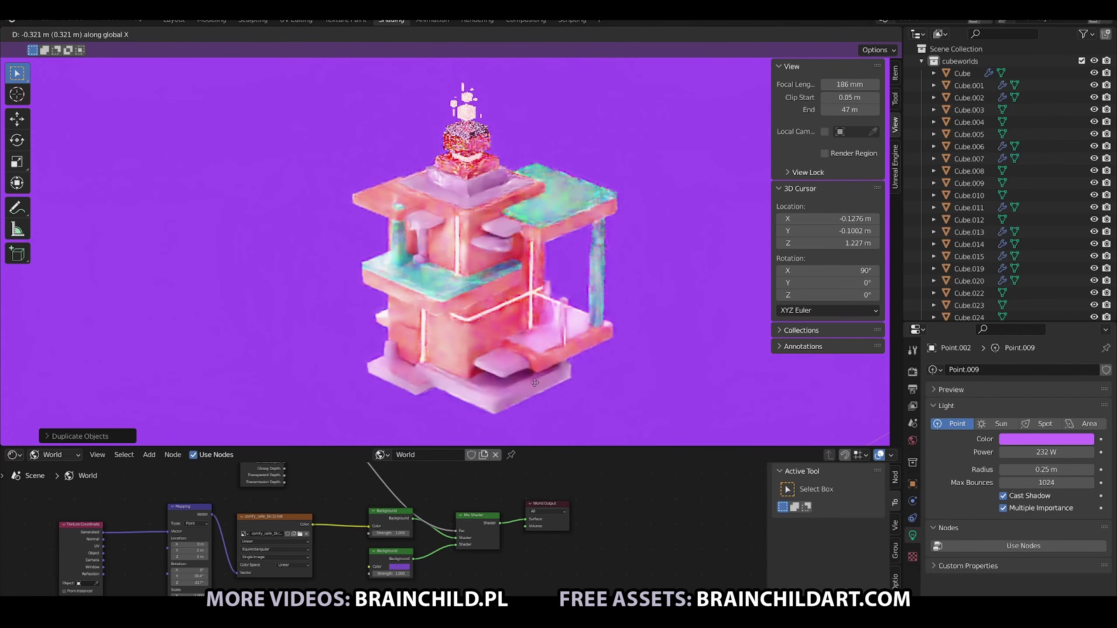
Move the newest light along Y and lower its power to 11 W
key(g)
key(y)
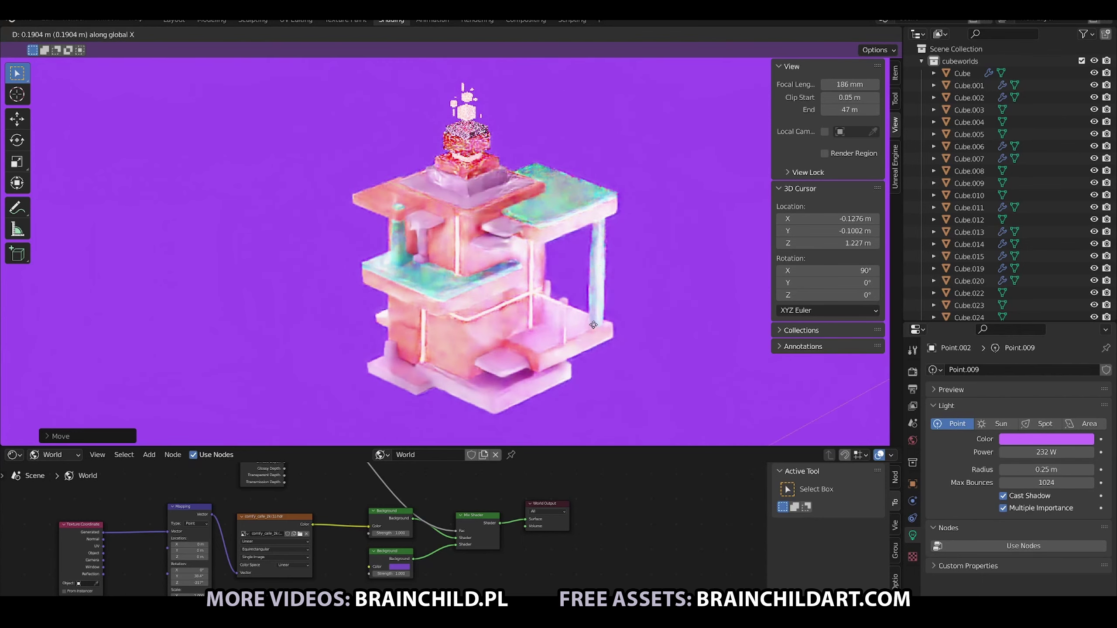
click(581, 340)
click(1046, 452)
text(11)
key(Return)
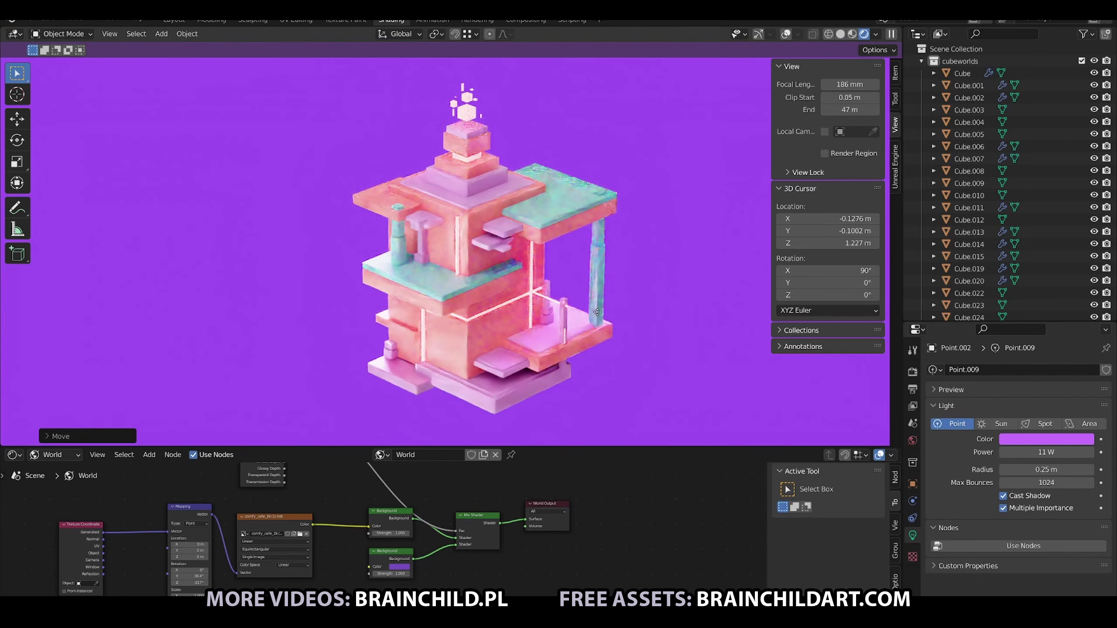
Show light outlines in the view and position the light beside the building
click(786, 35)
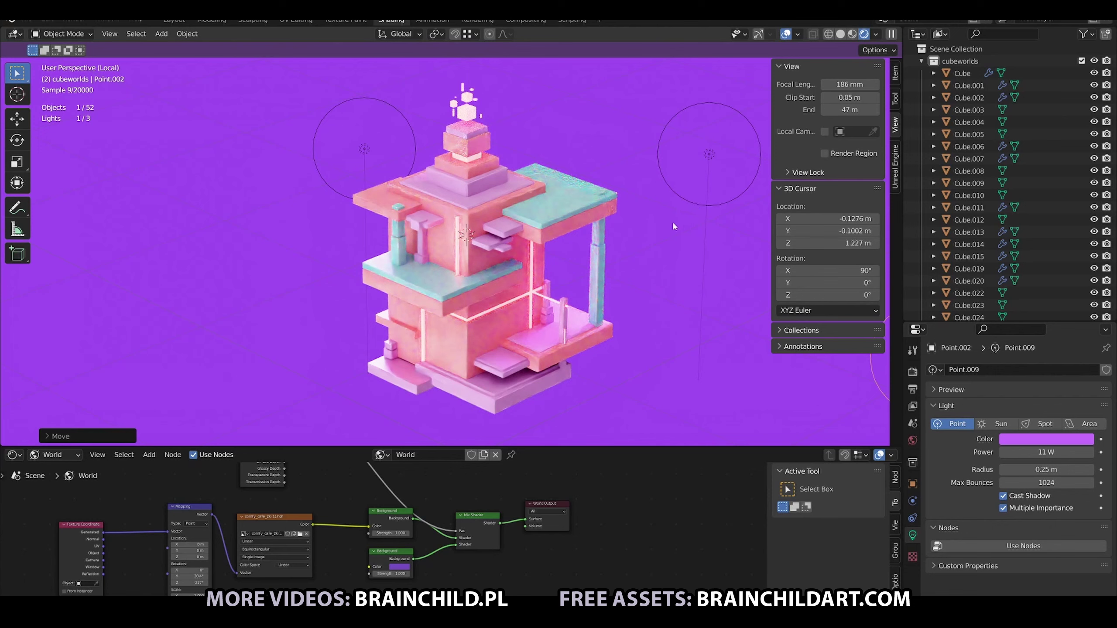
key(g)
click(583, 250)
key(g)
key(y)
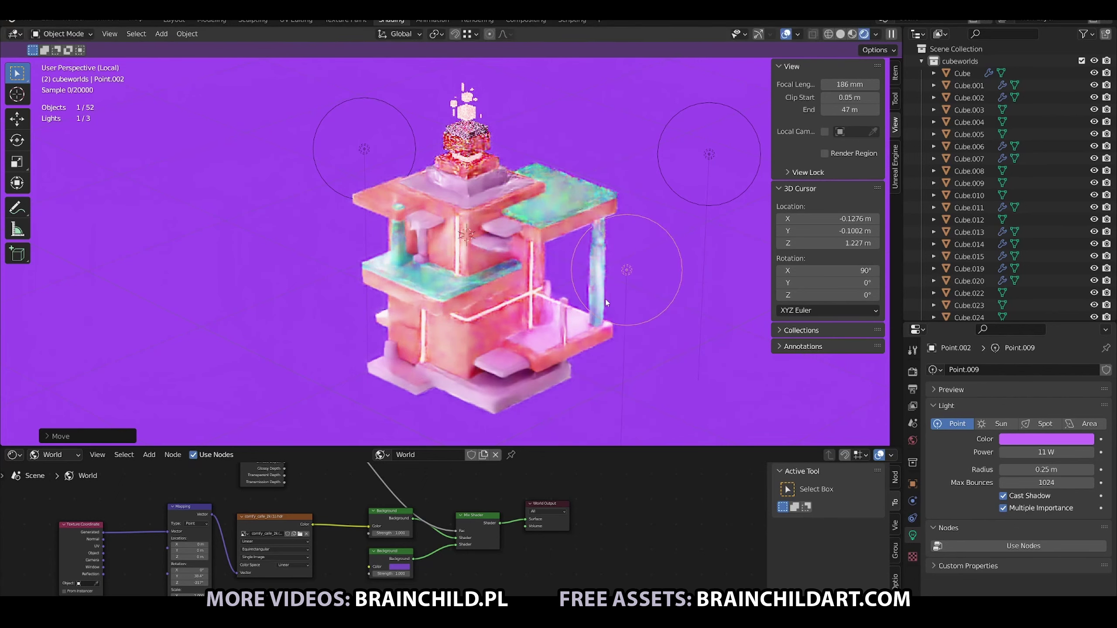
click(591, 303)
Dim the light to 6 W and place it at the tower's lower right corner
click(1042, 451)
text(6)
key(Return)
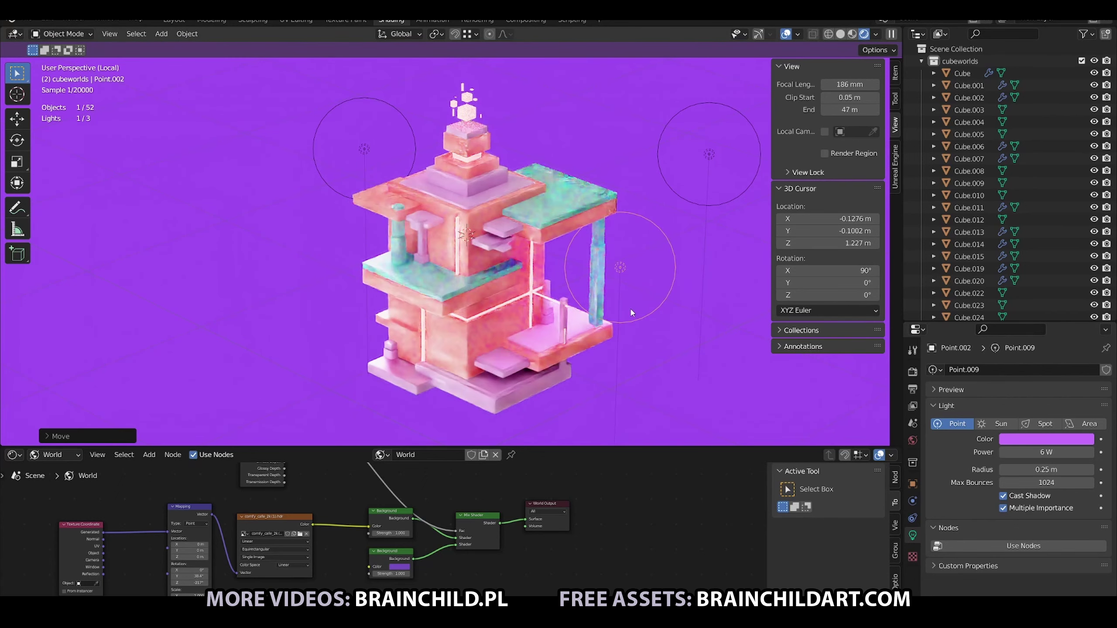
key(g)
key(y)
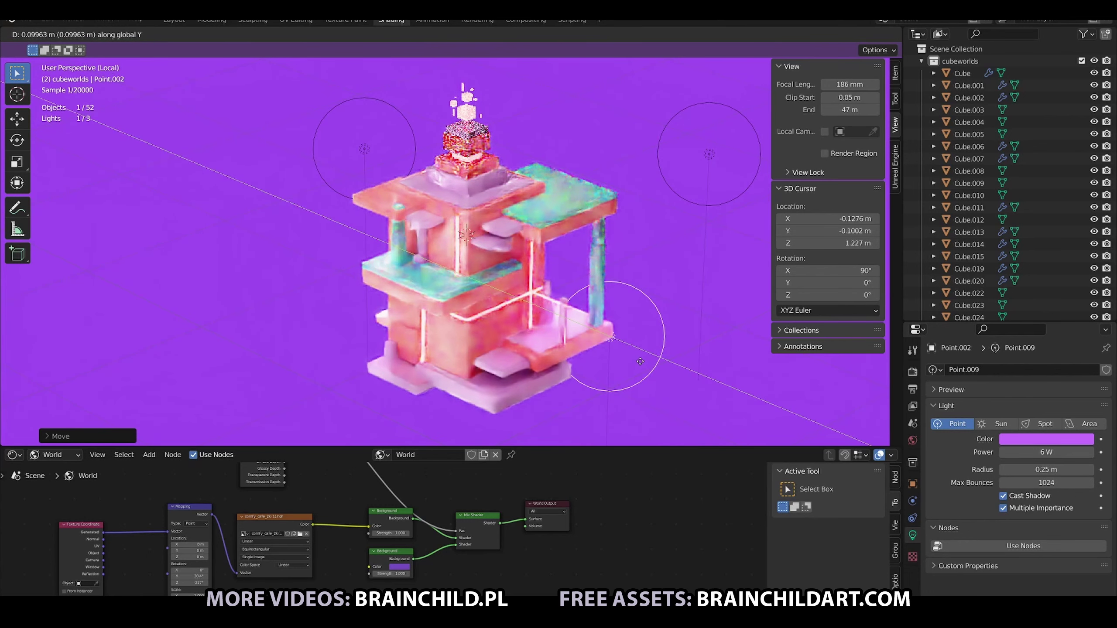
click(640, 338)
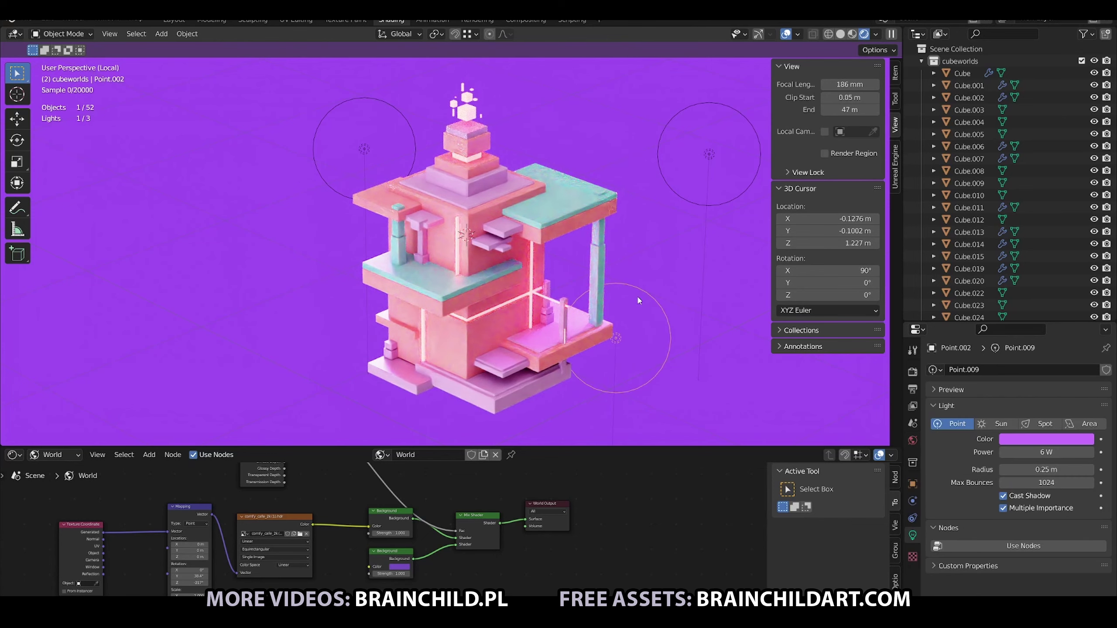
key(g)
click(756, 346)
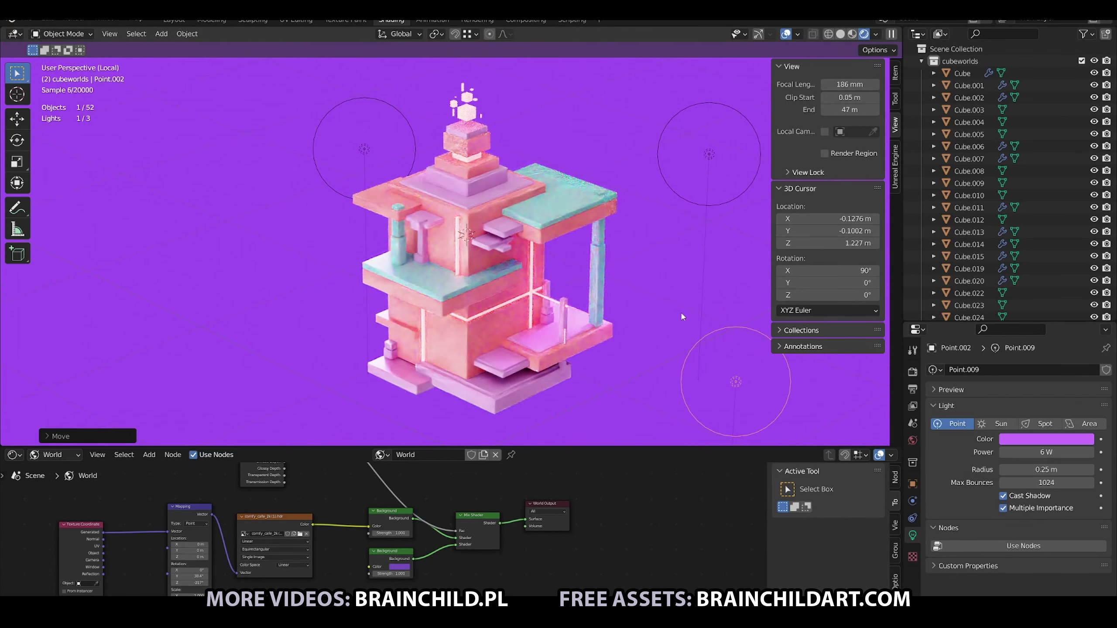
click(604, 151)
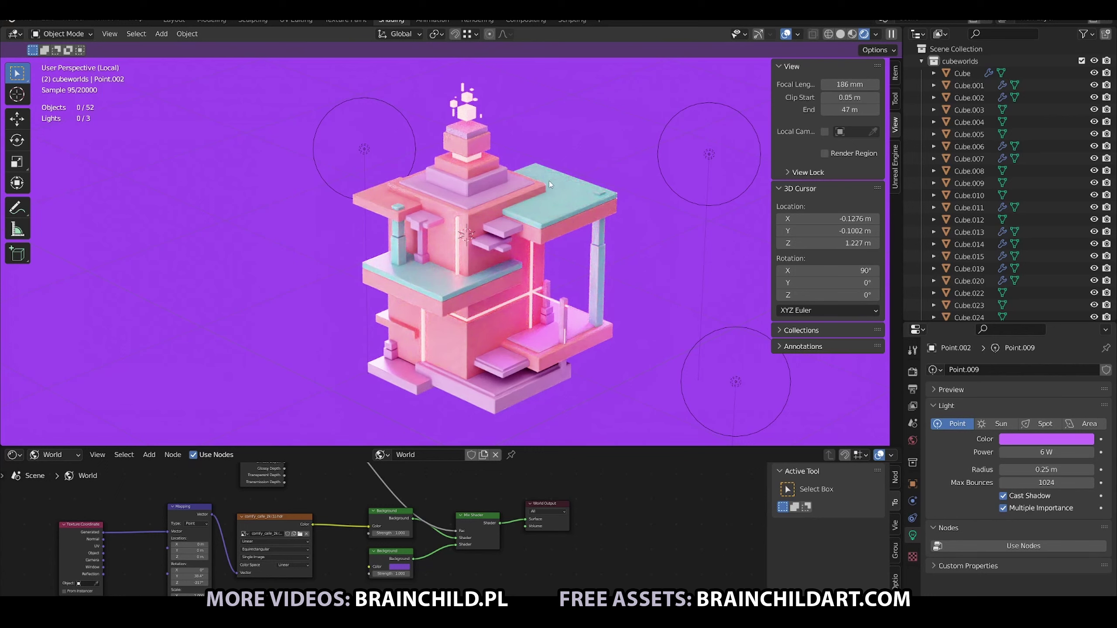
Duplicate a point light and raise the copy along Z
key(shift+d)
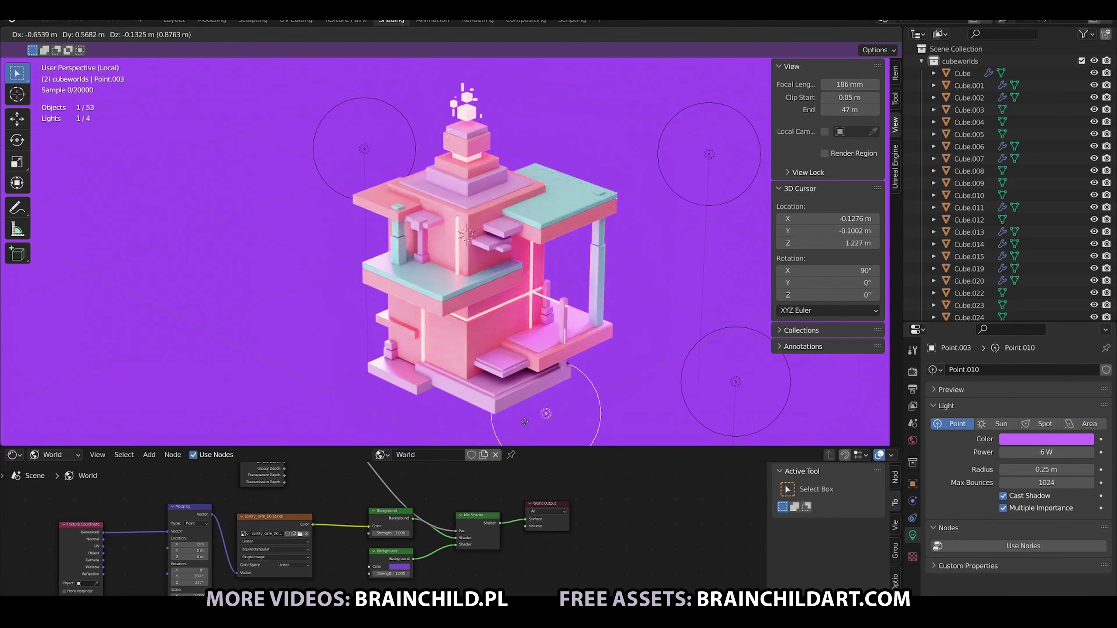
key(z)
click(541, 418)
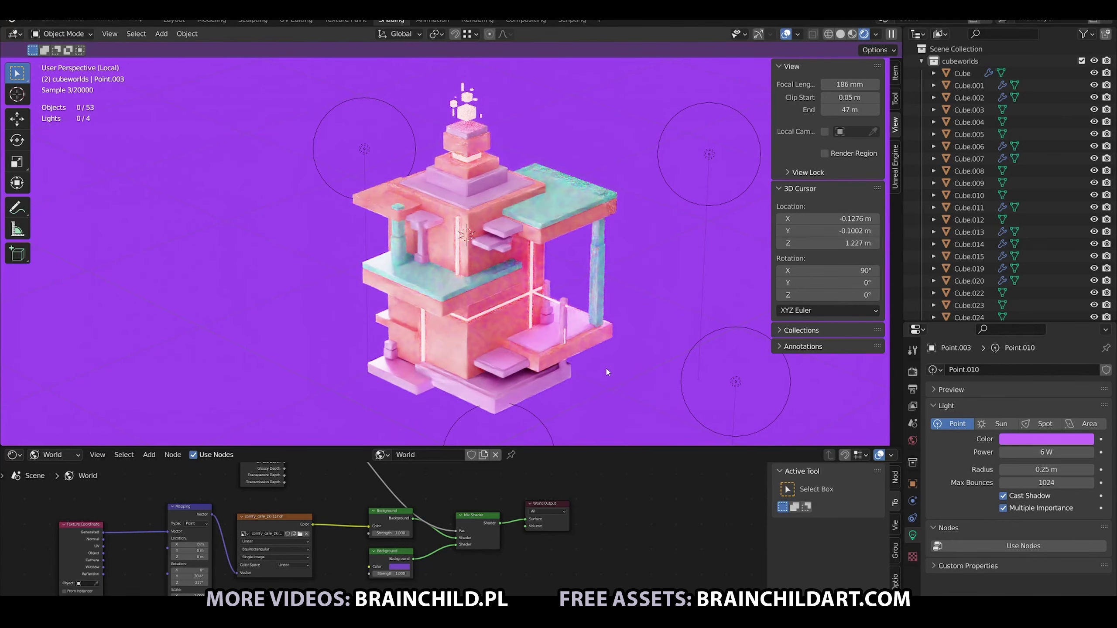
click(567, 387)
Duplicate the top-left light and position the copy up and to the right
click(362, 148)
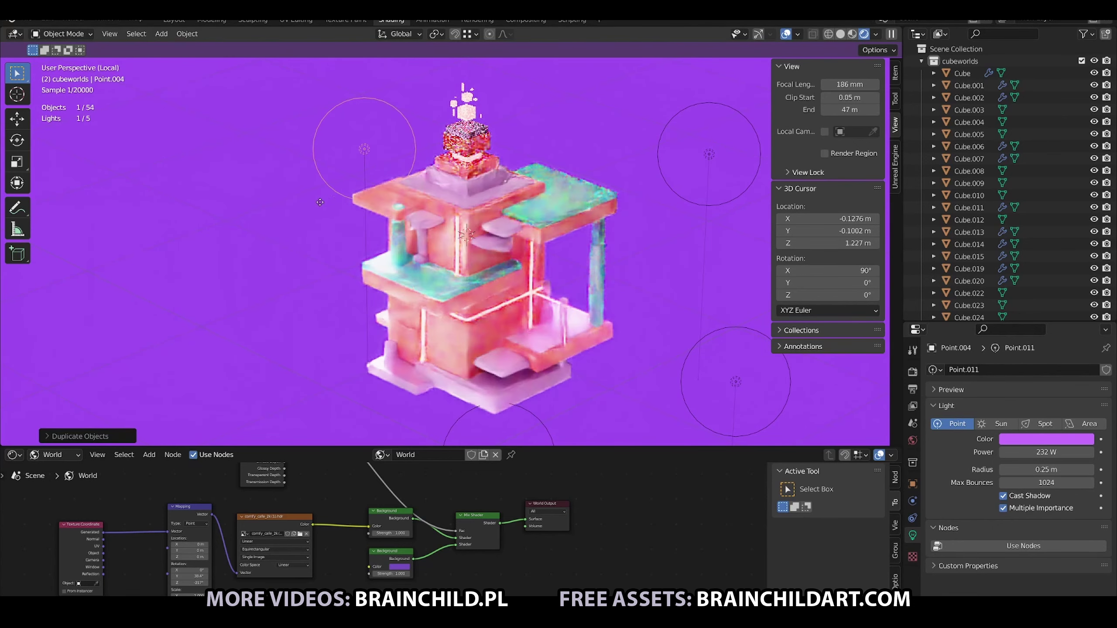
key(shift+d)
click(270, 273)
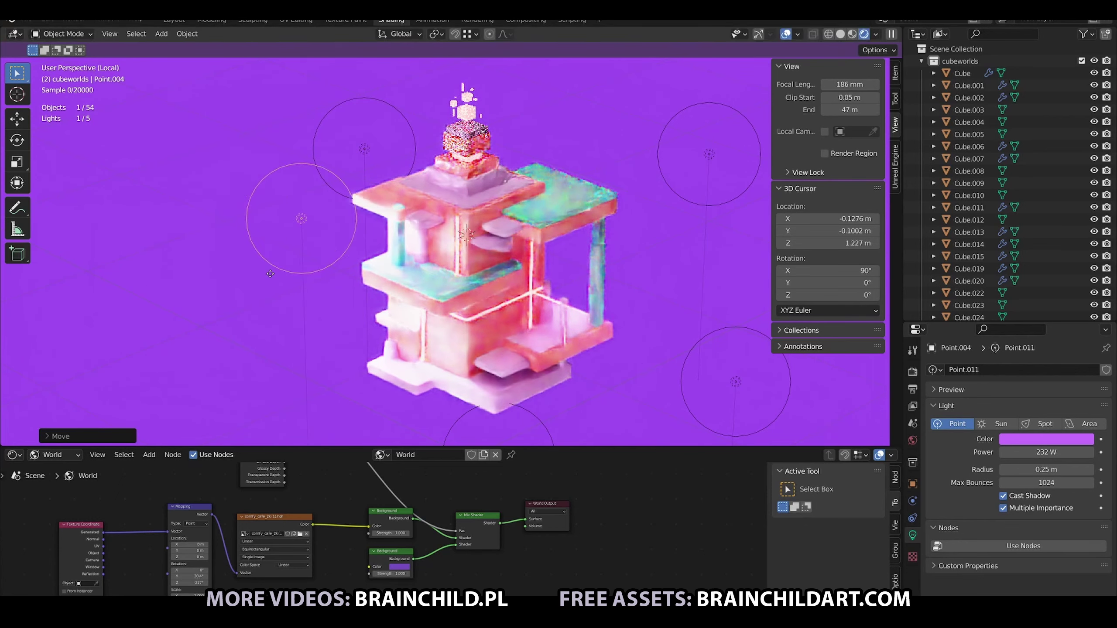
key(g)
click(326, 229)
click(324, 253)
Delete the extra light and shift Point.004 along the Y axis
click(382, 105)
key(Delete)
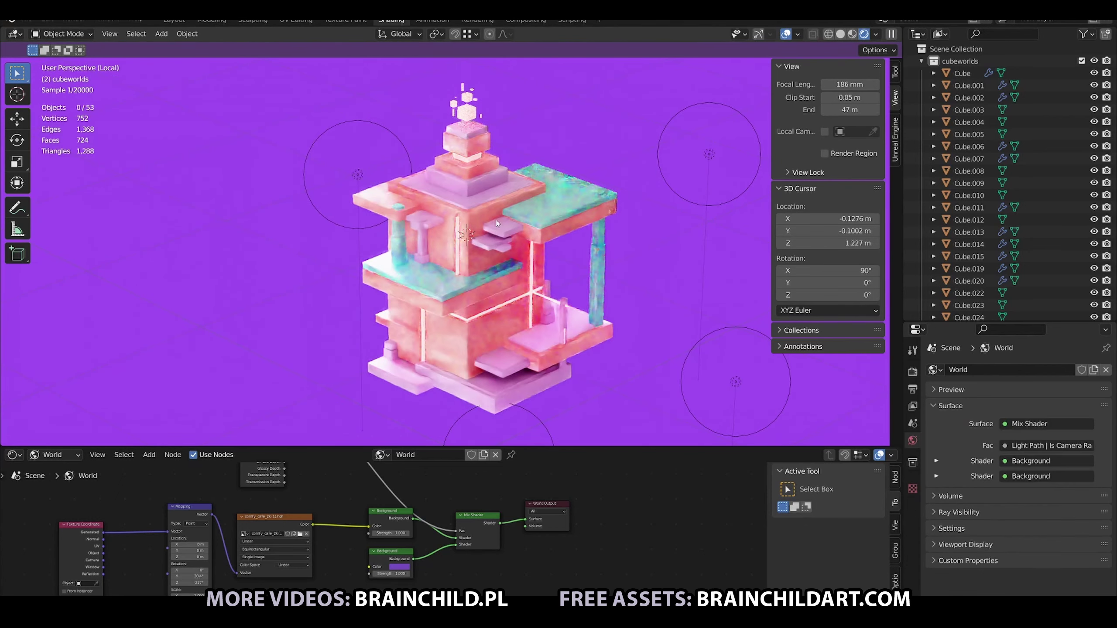
click(389, 129)
key(g)
key(y)
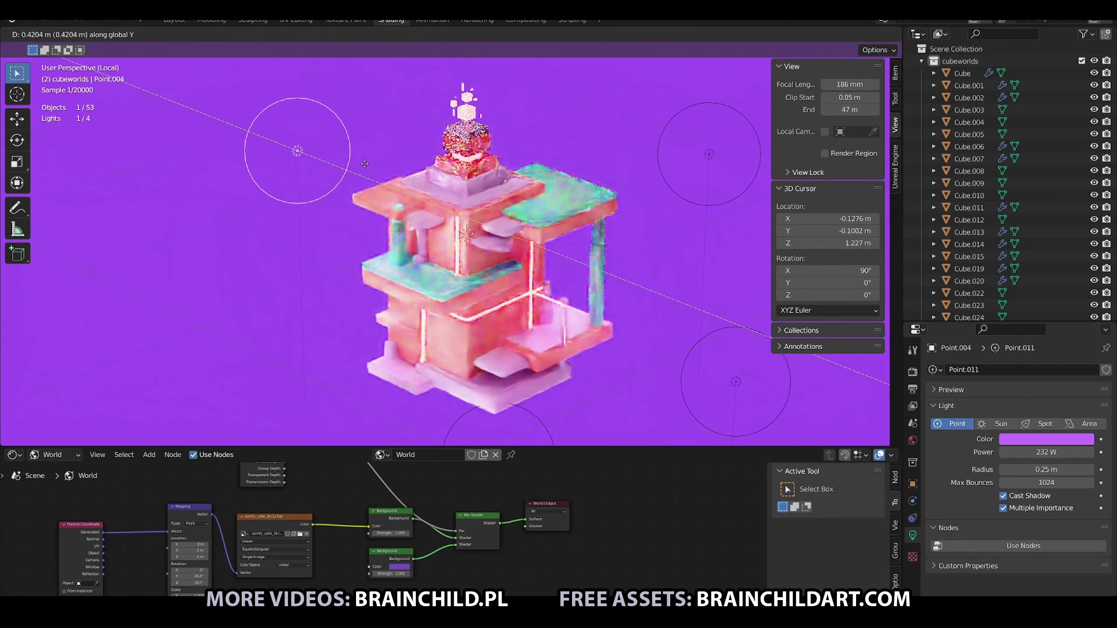
click(400, 187)
Move the right-hand light leftward along X, then deselect everything
click(709, 154)
key(g)
key(x)
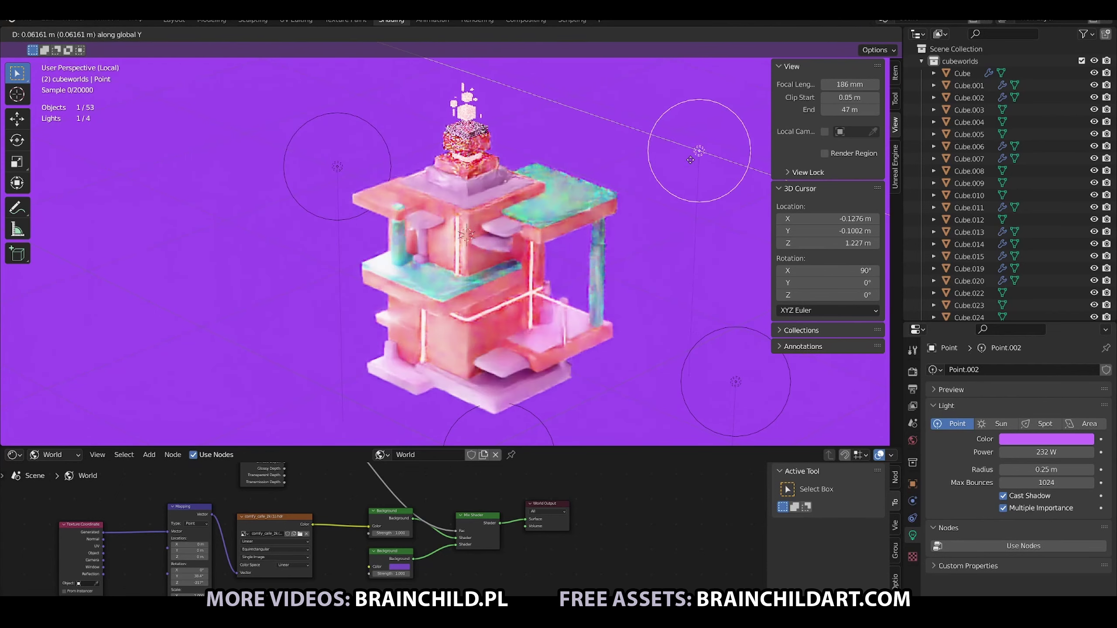
click(634, 137)
key(g)
key(x)
click(551, 249)
key(alt+a)
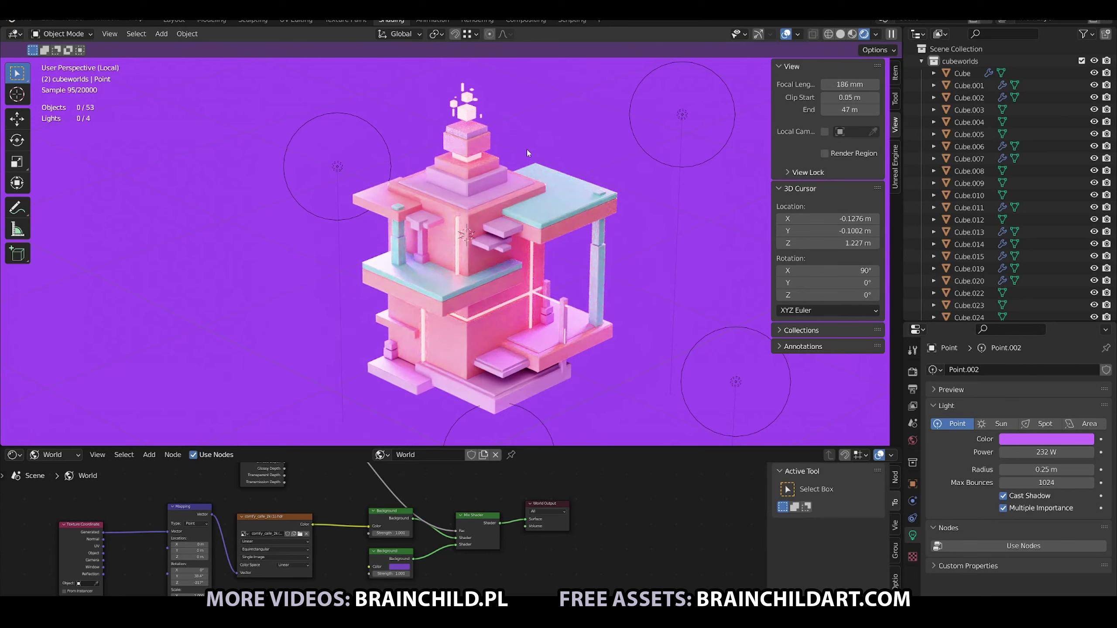
click(399, 194)
key(shift+d)
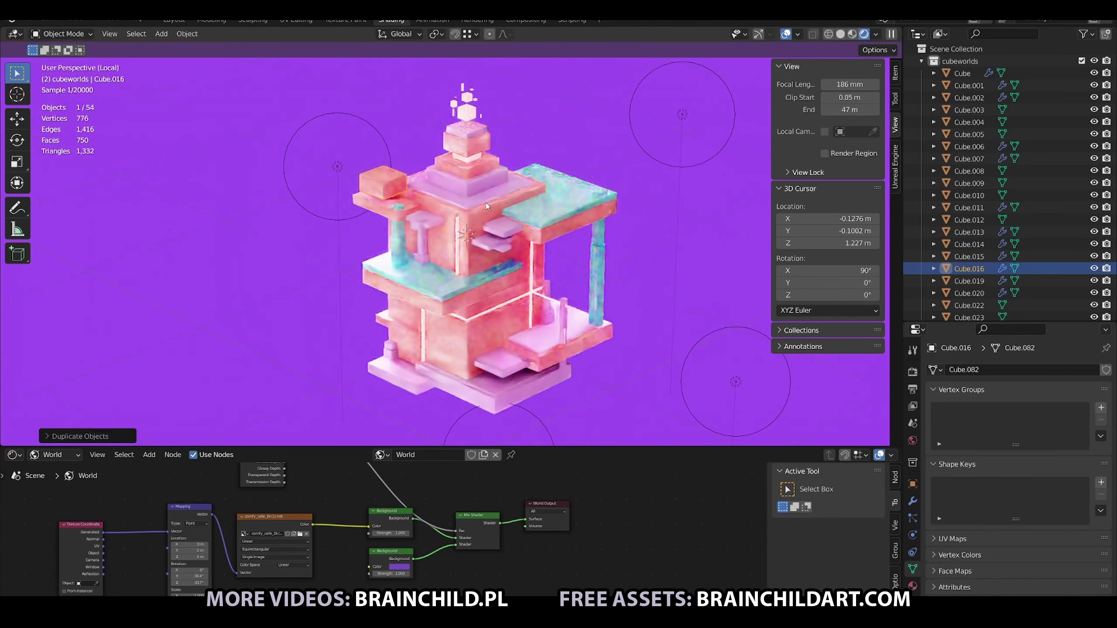
key(g)
key(z)
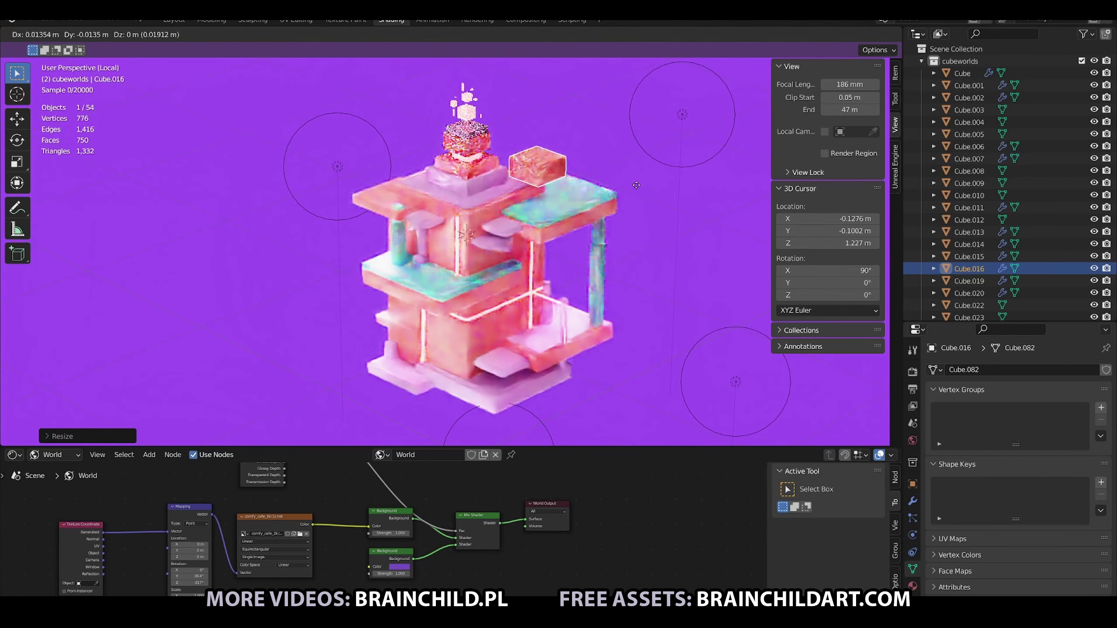
click(633, 196)
key(s)
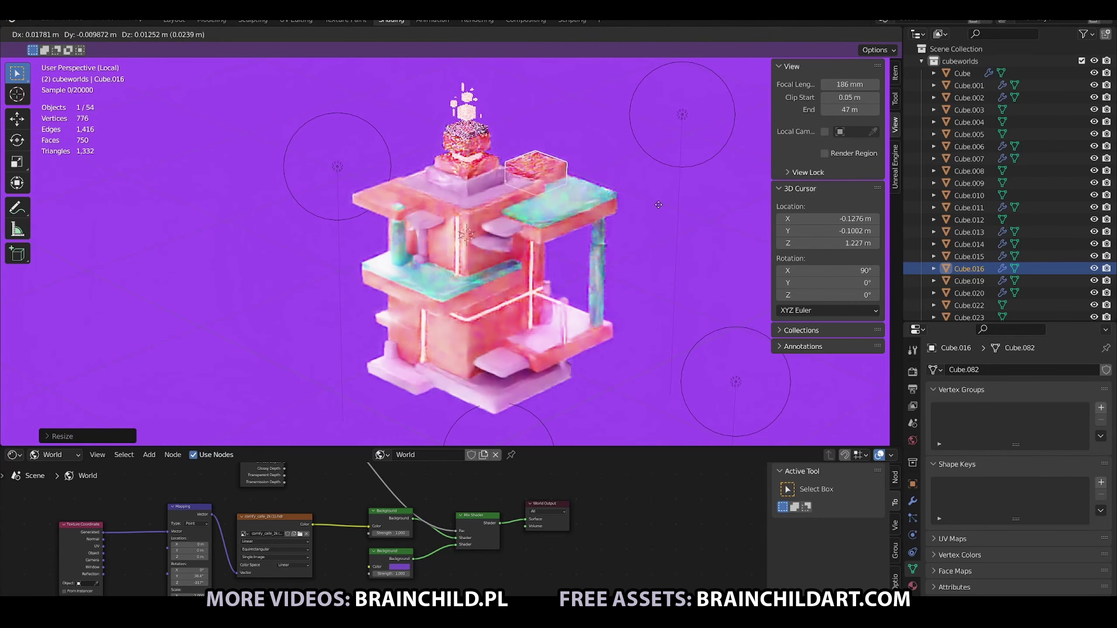
click(638, 192)
key(g)
key(z)
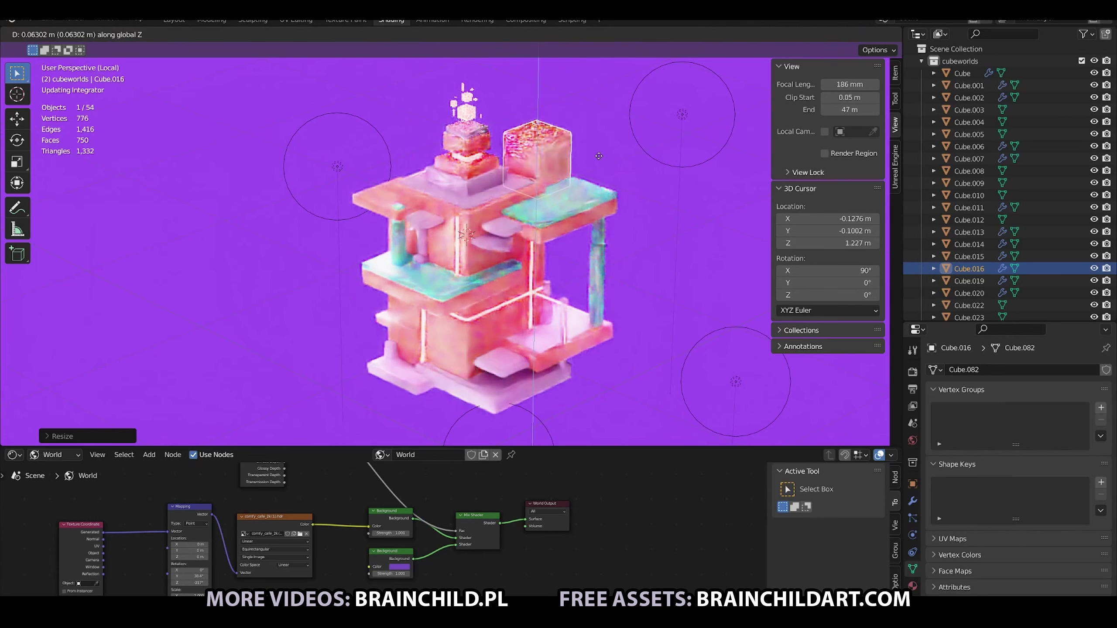
click(607, 169)
key(s)
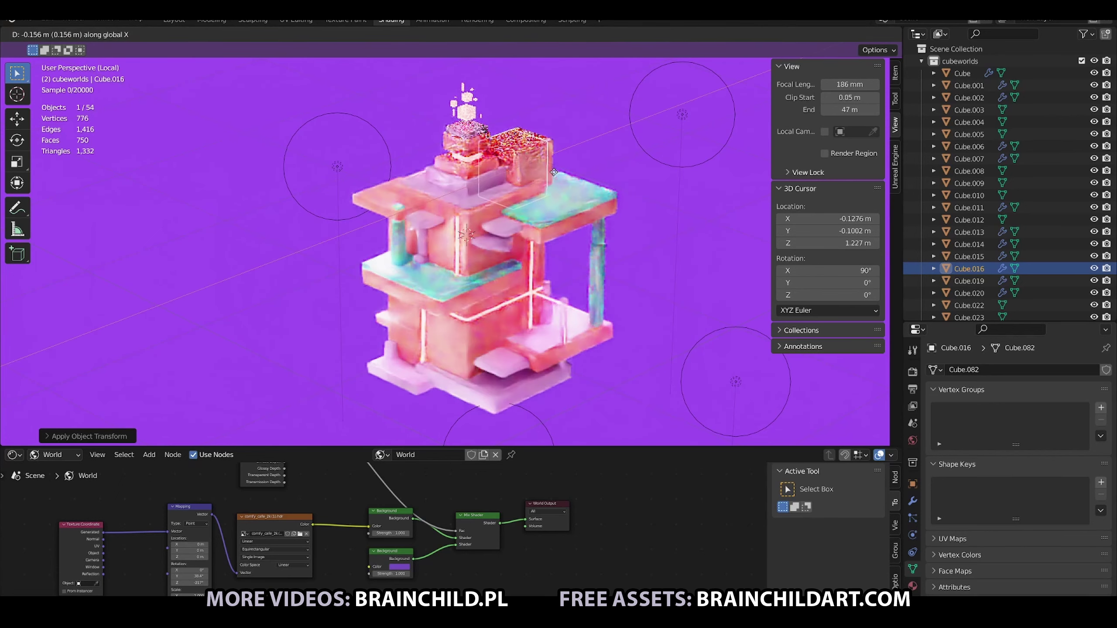
click(567, 187)
key(alt+a)
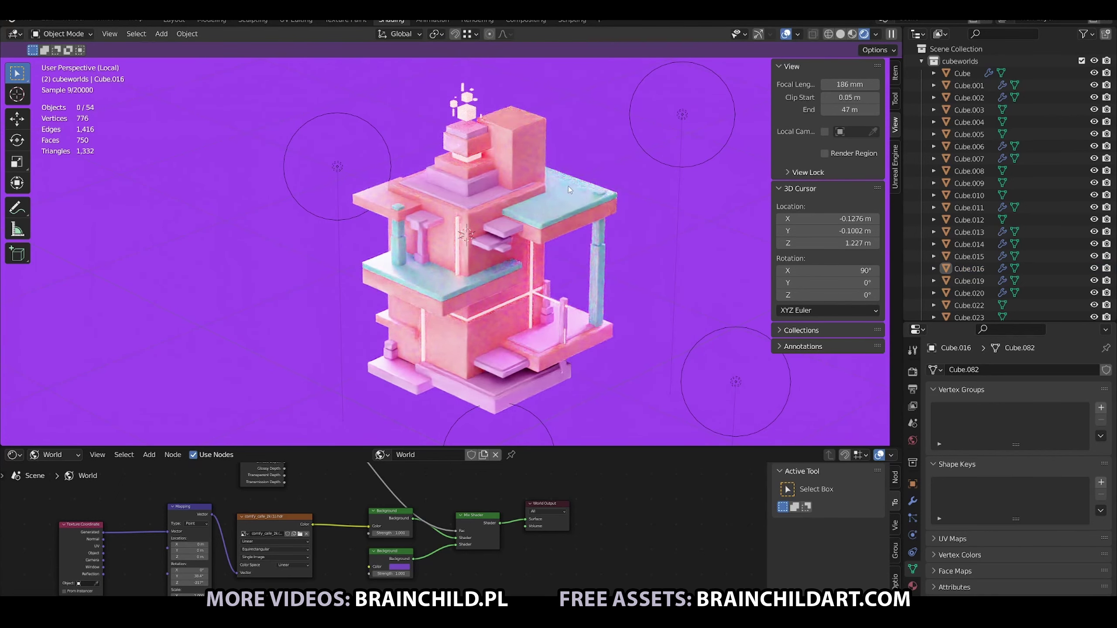
click(532, 161)
key(g)
click(557, 176)
key(g)
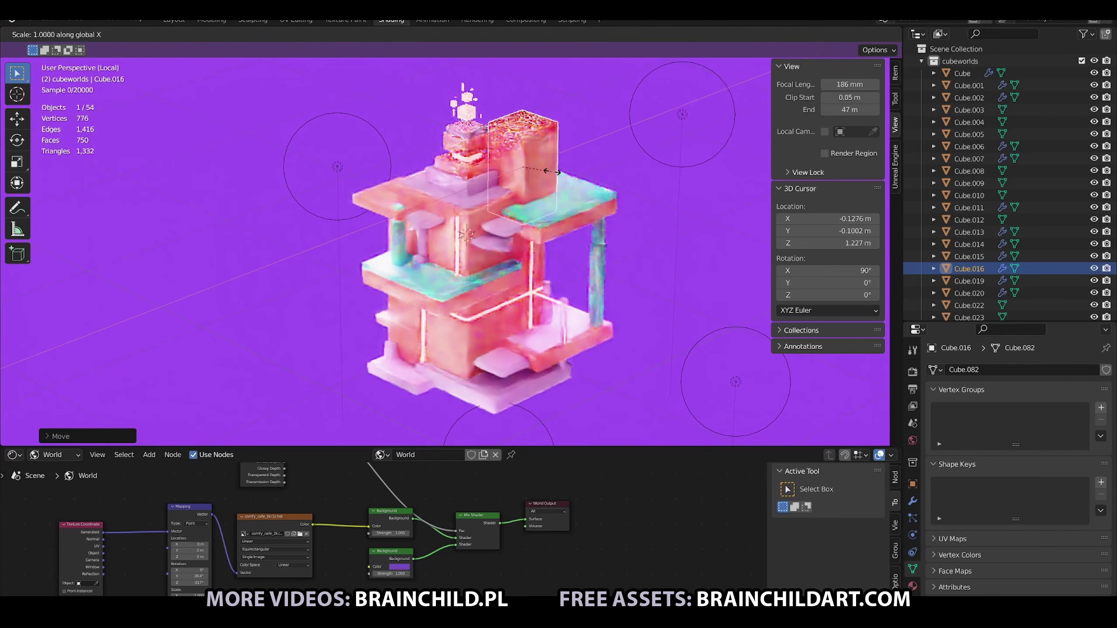
key(y)
click(571, 184)
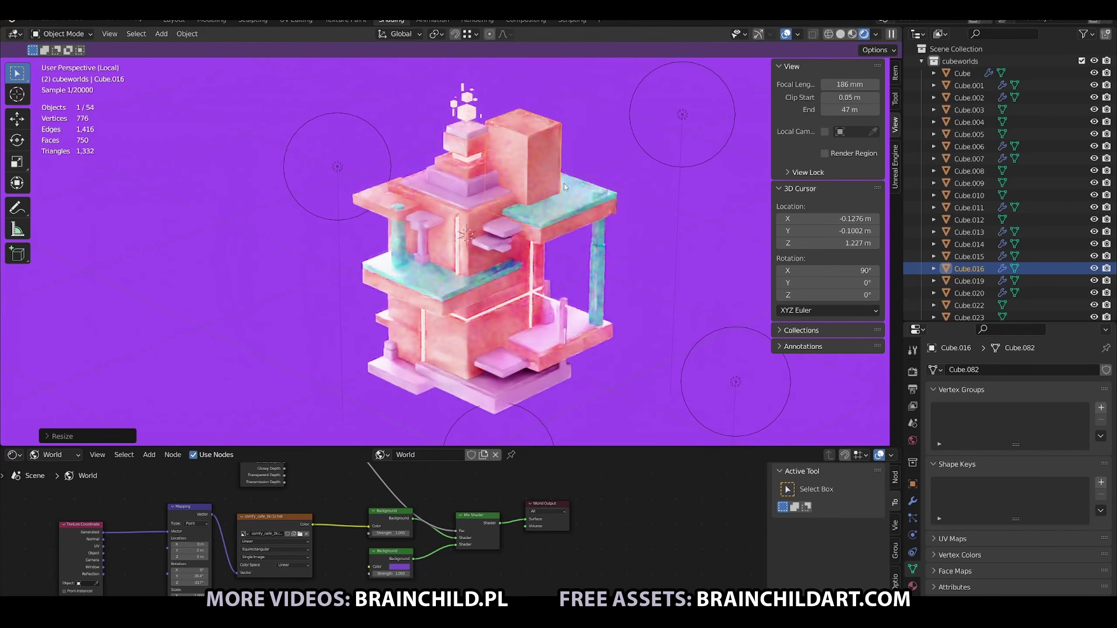
key(g)
click(656, 197)
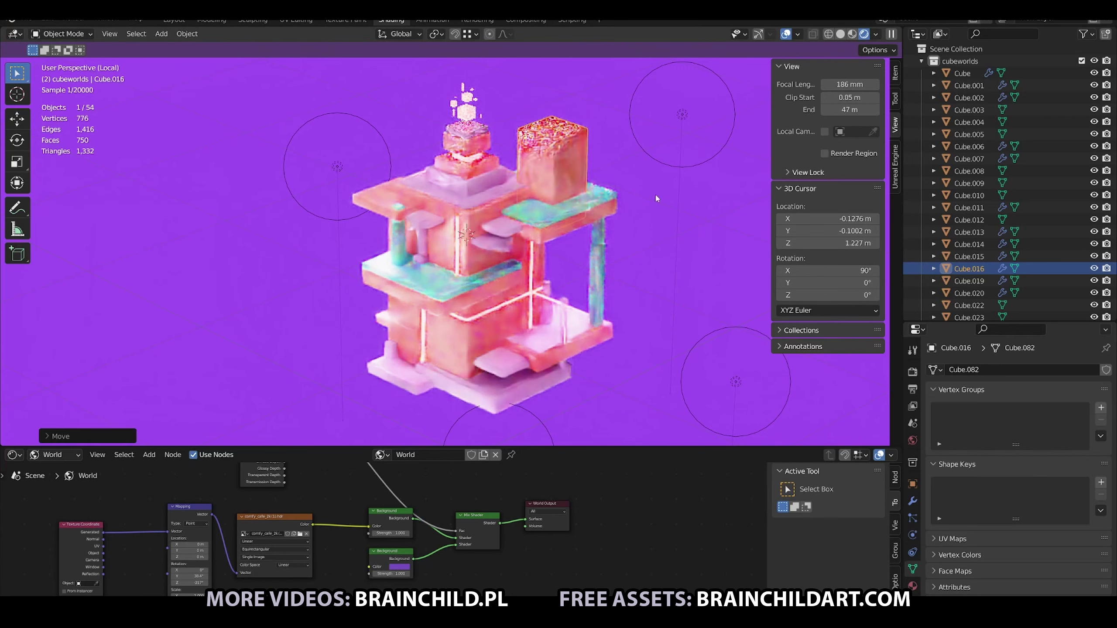
key(alt+a)
drag(574, 175, 585, 189)
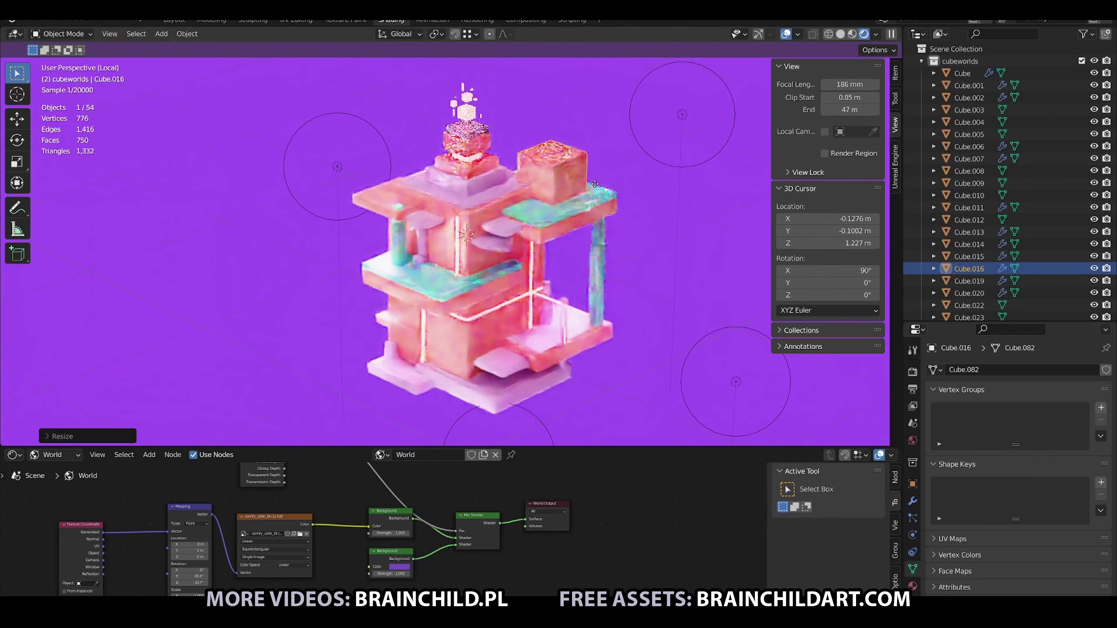
key(g)
click(628, 179)
key(alt+a)
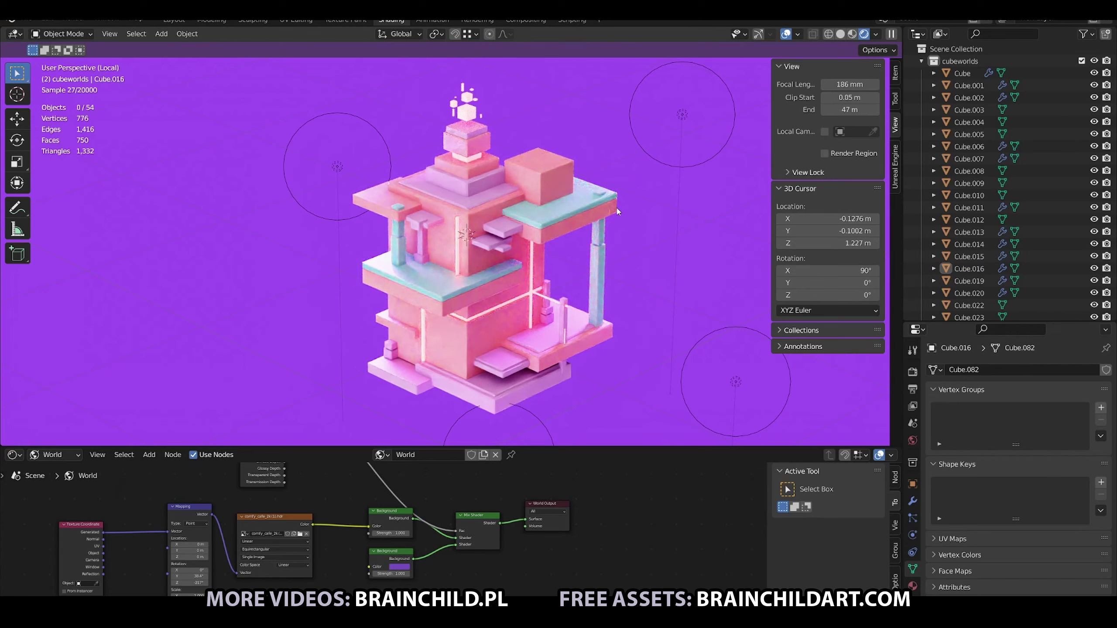
key(Delete)
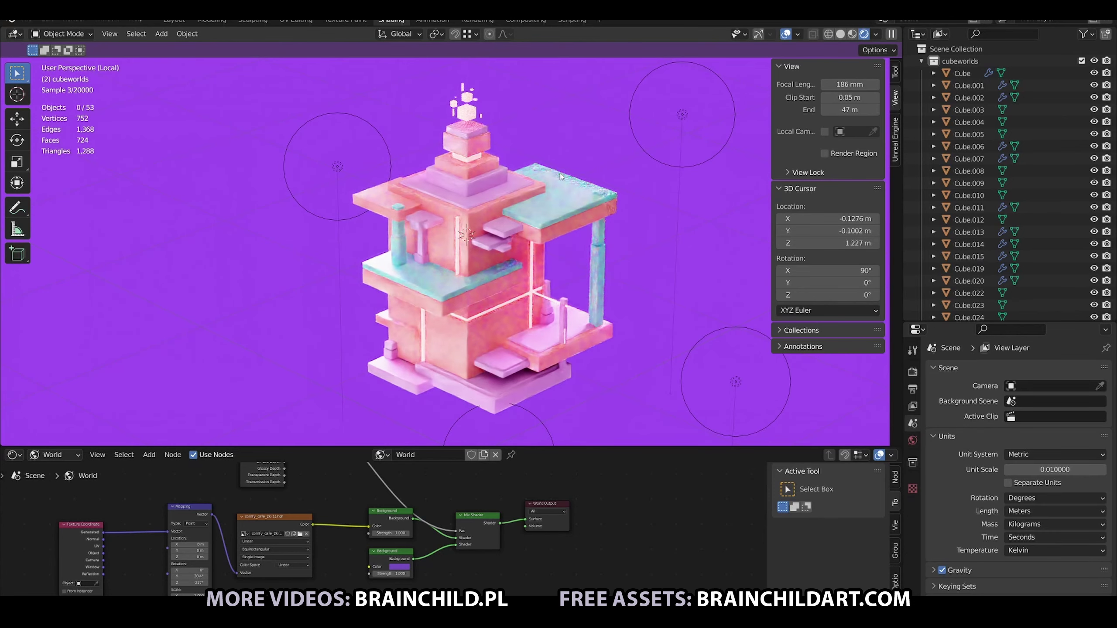
Maximize the 3D viewport, select the small post and scale it taller
key(ctrl+space)
key(shift+alt+z)
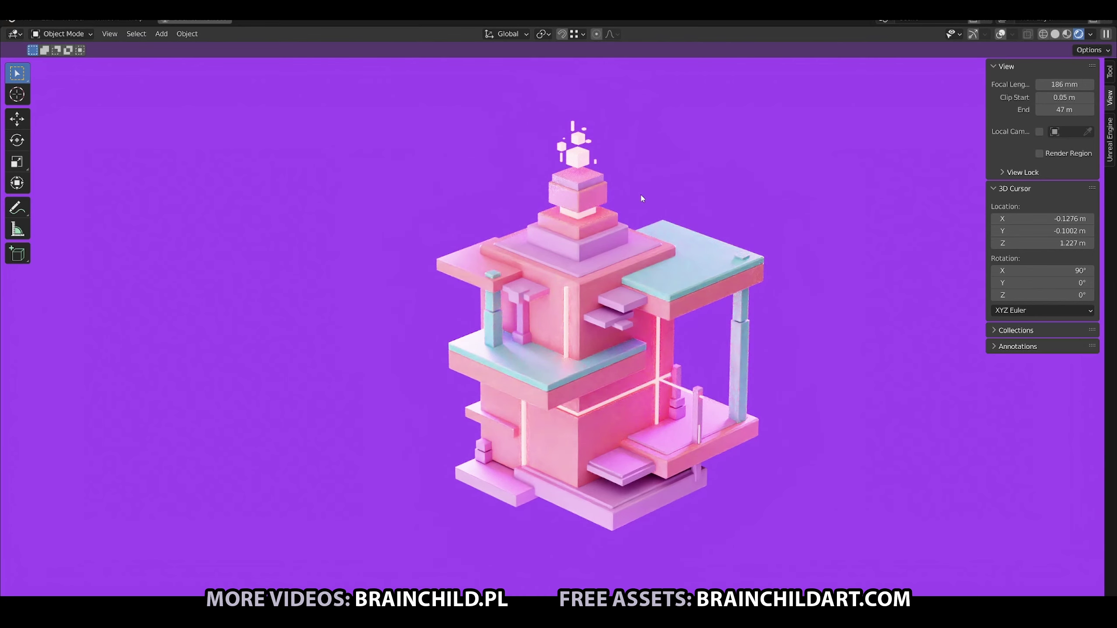
drag(742, 418, 732, 500)
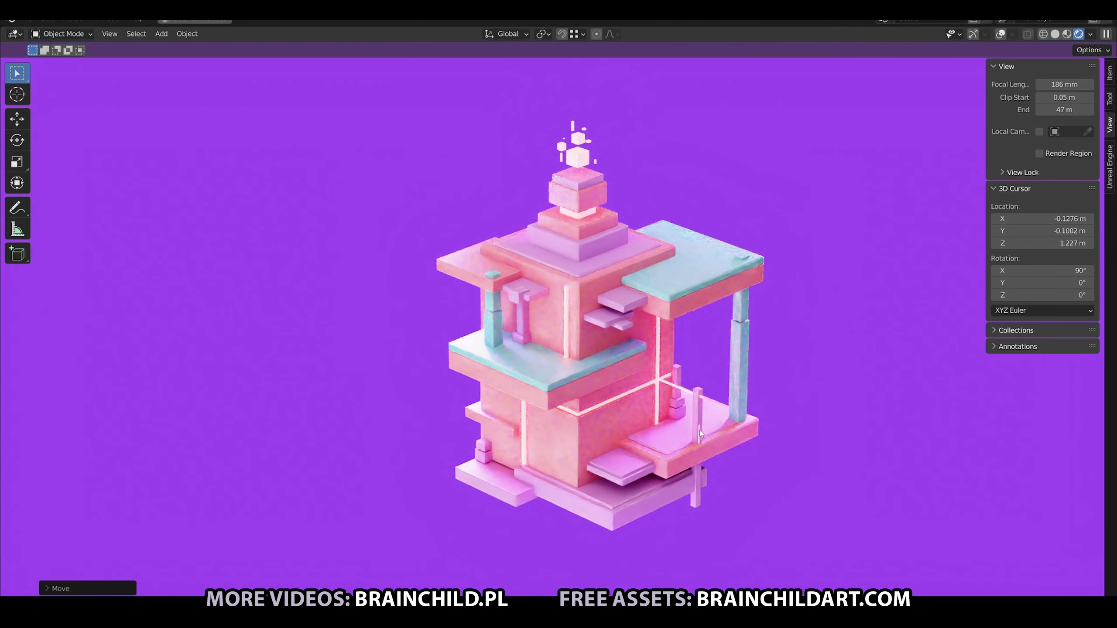
key(s)
key(Return)
key(s)
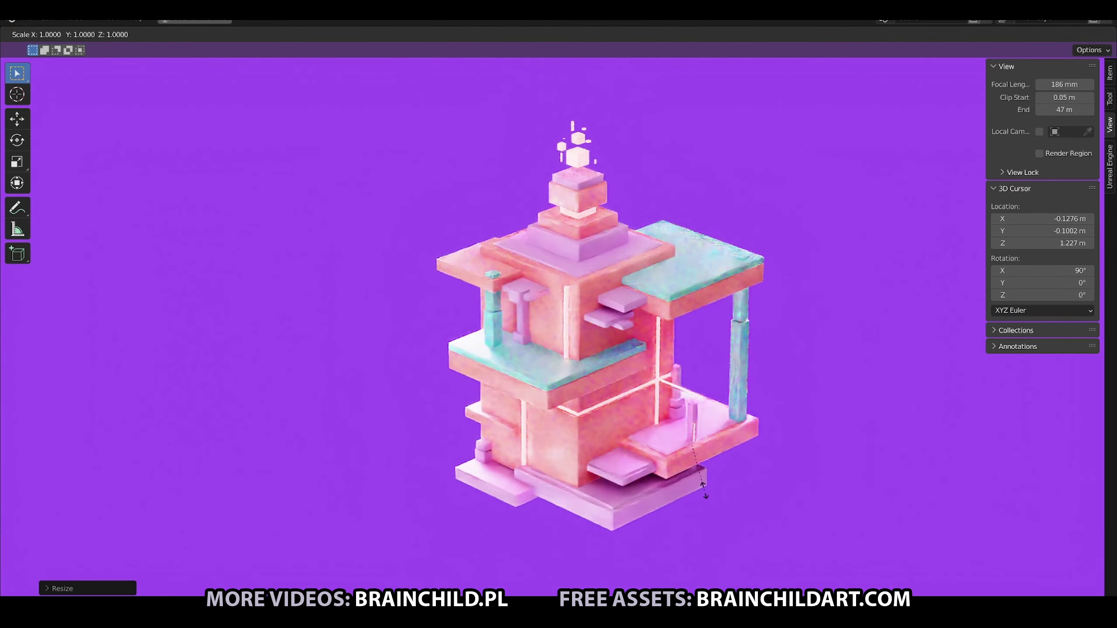
key(Escape)
Reposition the small post on the tower's lower platform
key(ctrl+z)
key(g)
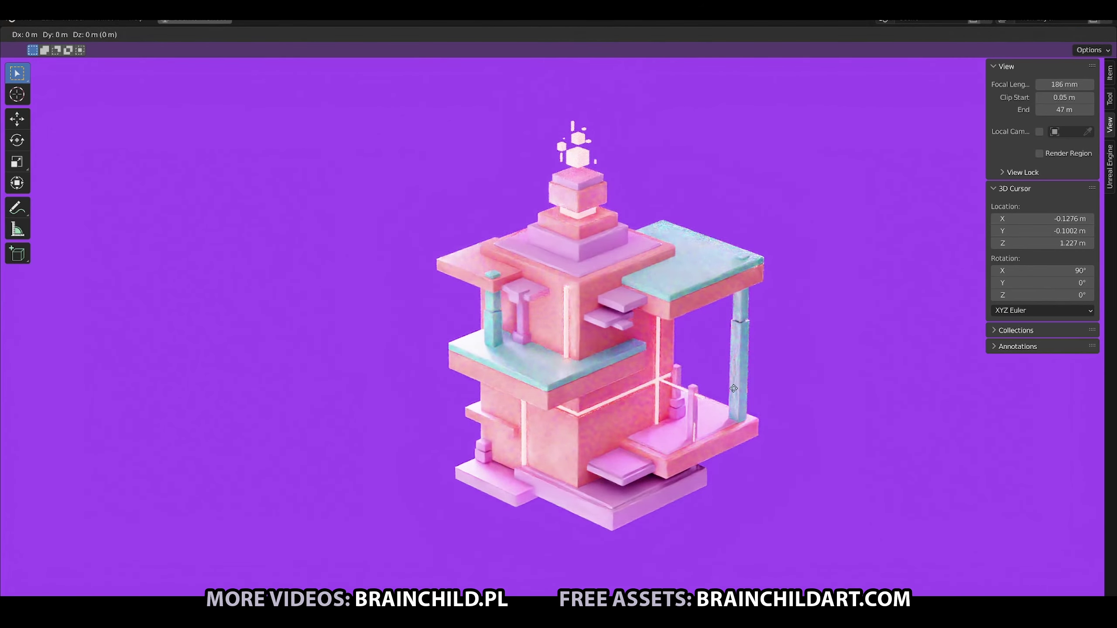
key(Escape)
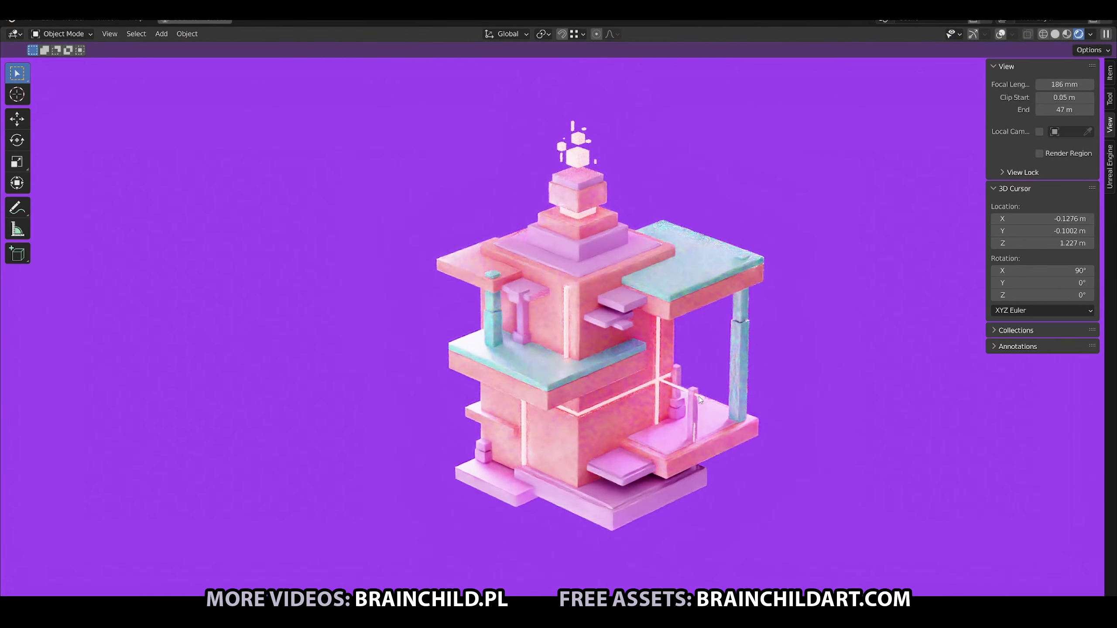
key(g)
click(738, 403)
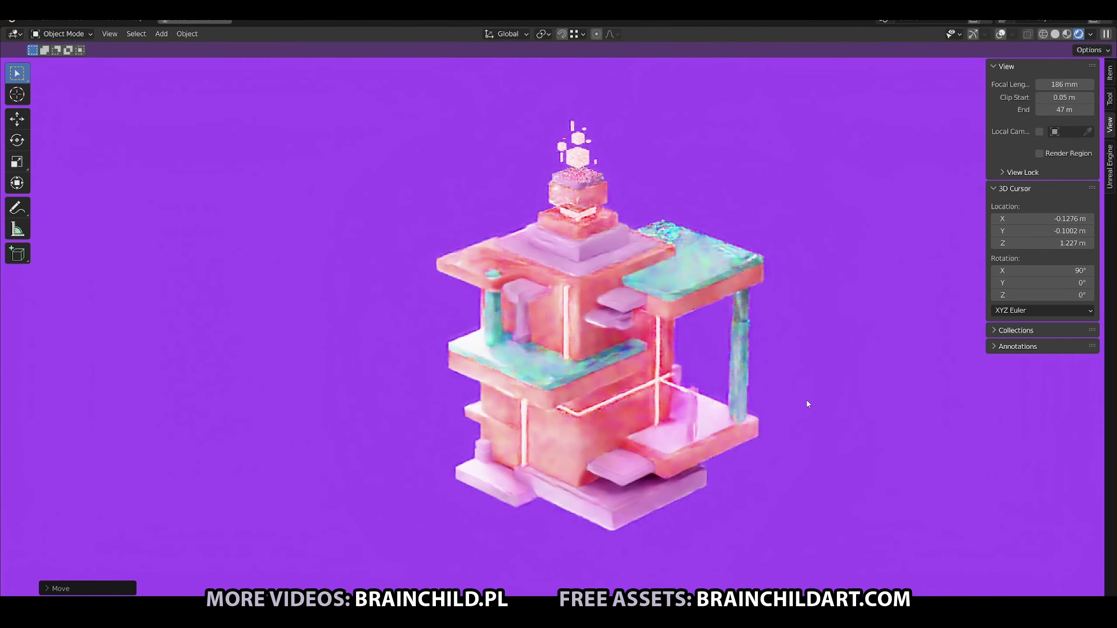